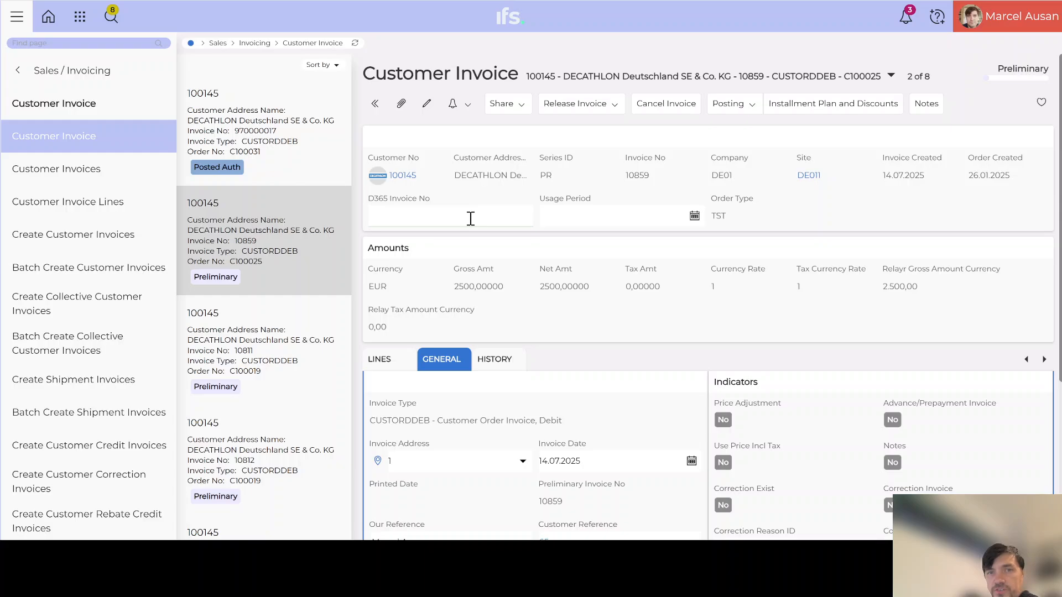
- Review the general details and attached documents of the preliminary customer invoice 10859
scroll(471, 218, "down", 4)
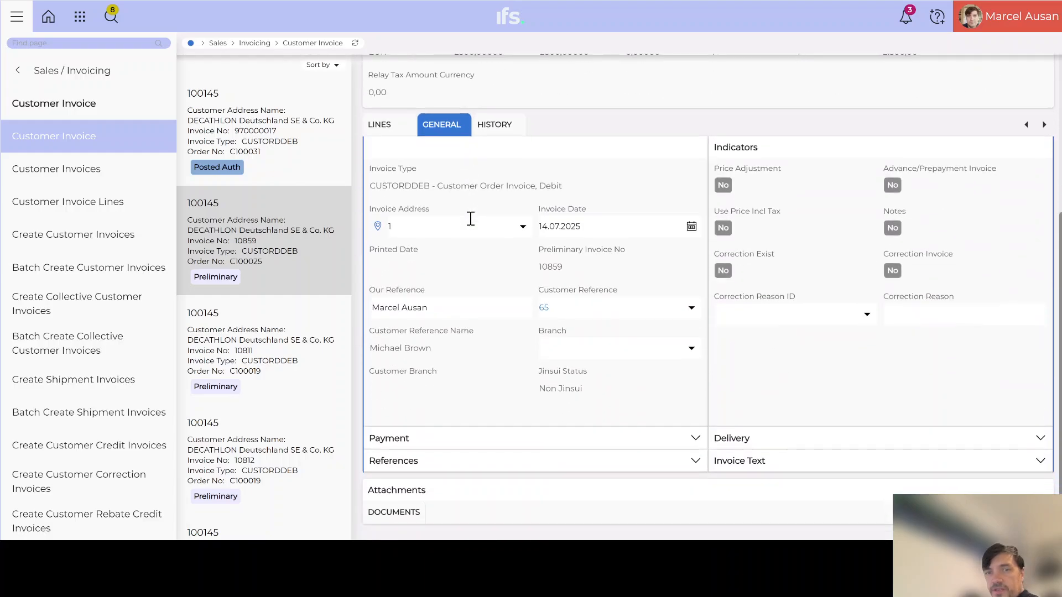
scroll(471, 218, "up", 4)
scroll(470, 219, "down", 4)
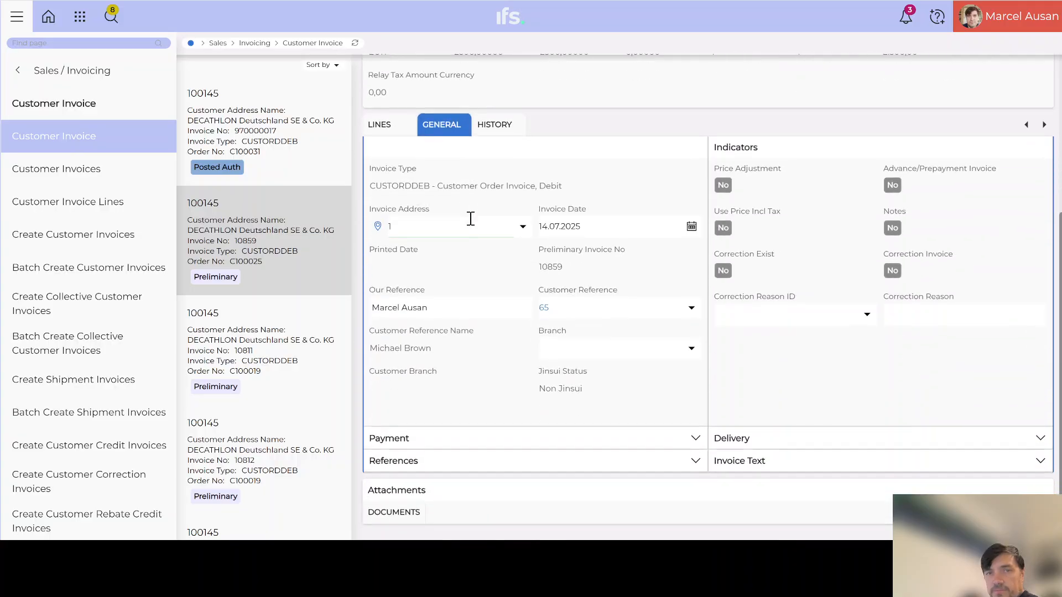
scroll(531, 292, "up", 3)
scroll(577, 302, "down", 3)
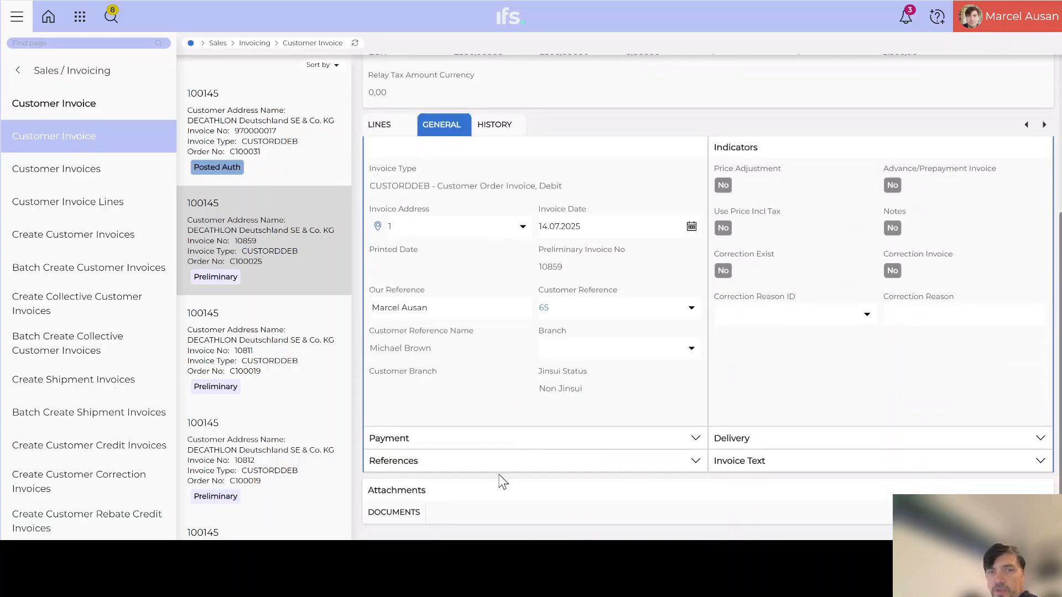
left_click(405, 513)
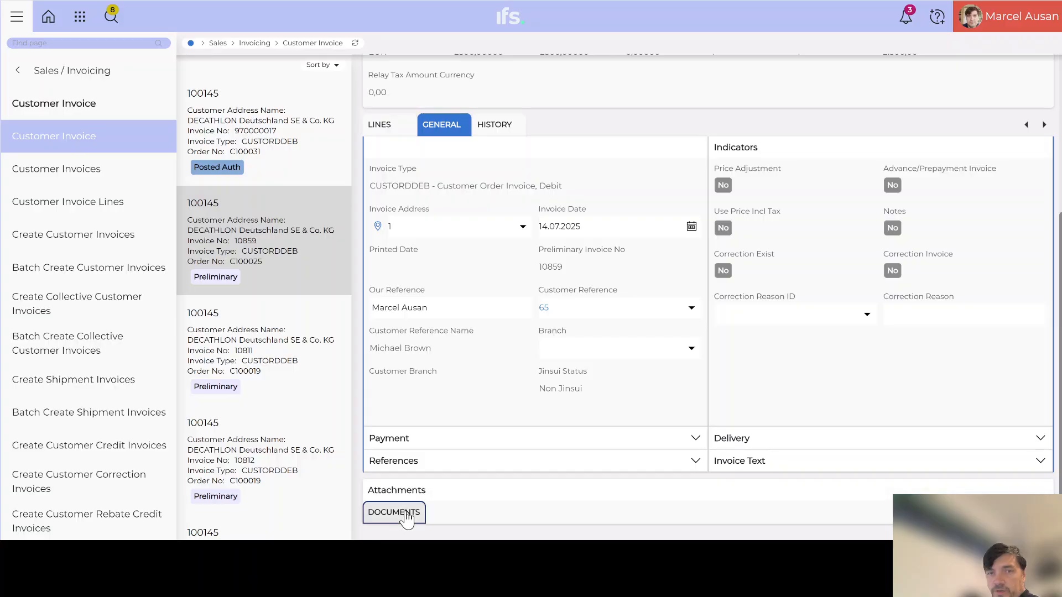
scroll(465, 465, "down", 3)
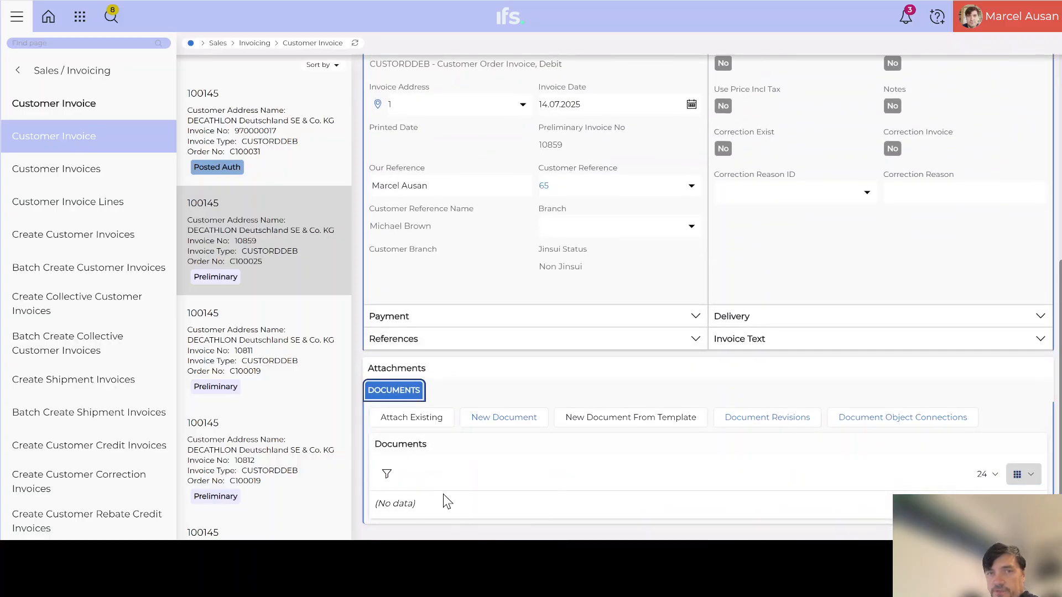
scroll(415, 458, "up", 5)
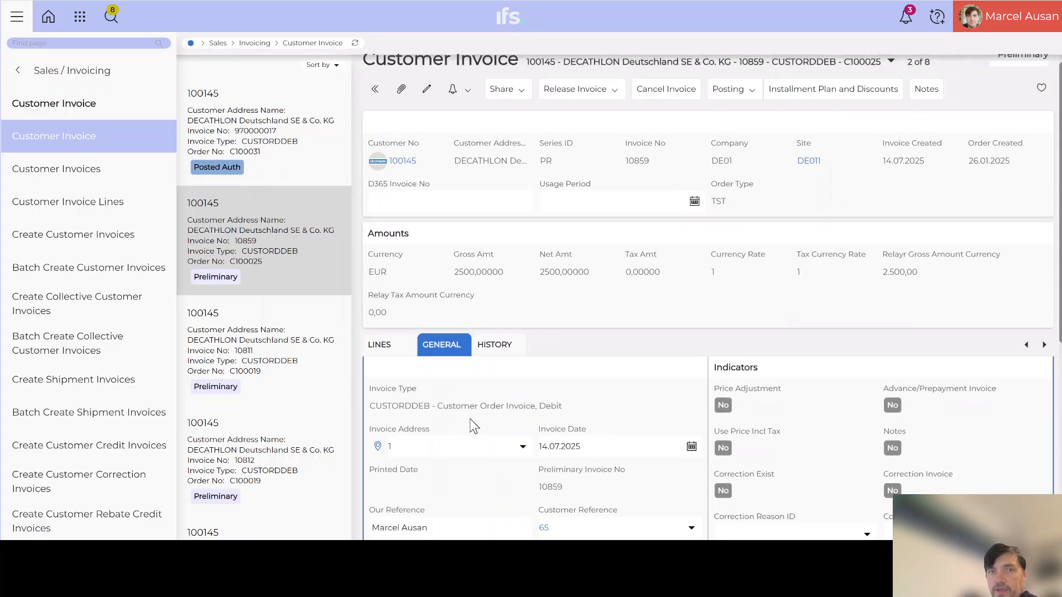
scroll(541, 443, "down", 3)
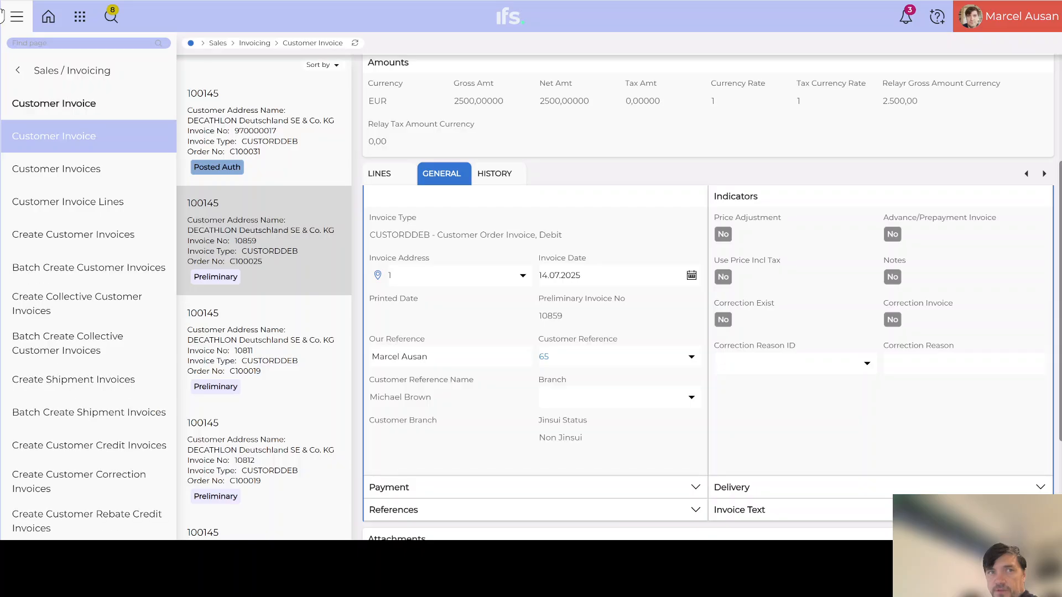
- Open the invoice's customer reference, follow it to the contact's person record, and view its communication methods
left_click(16, 22)
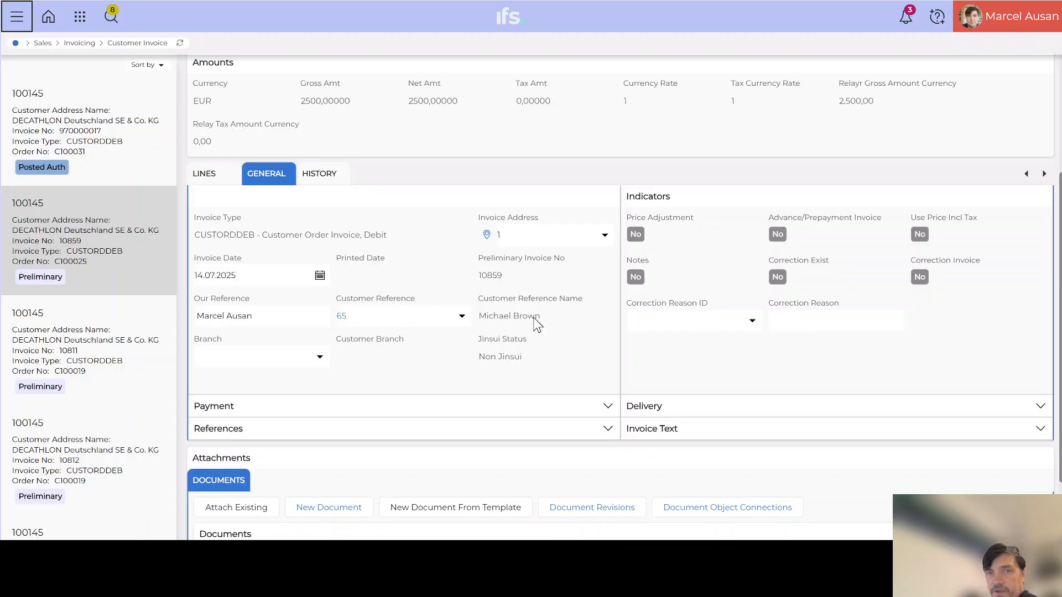
left_click(342, 317)
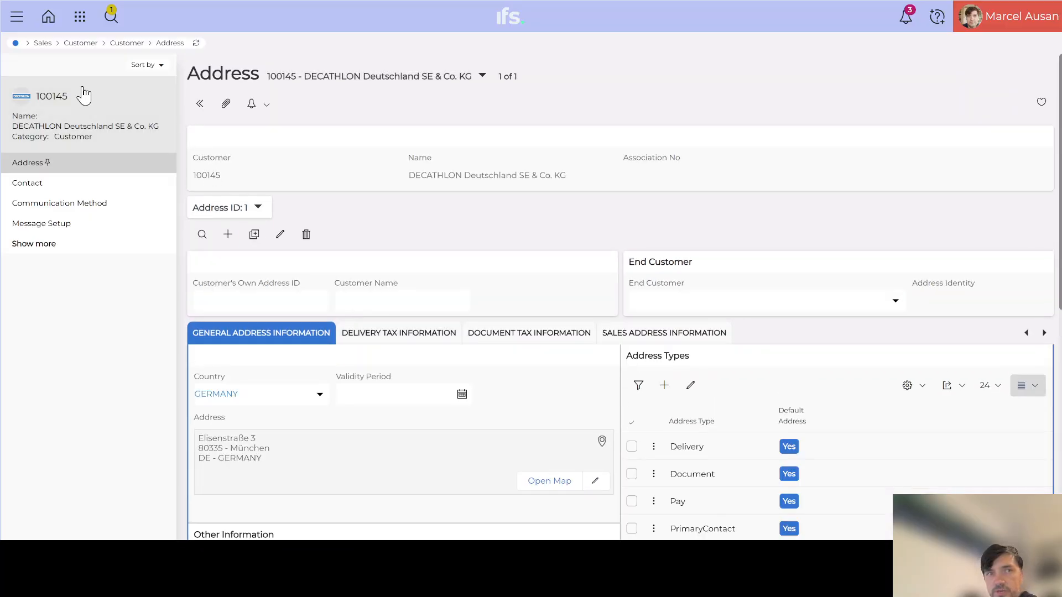
scroll(289, 421, "down", 5)
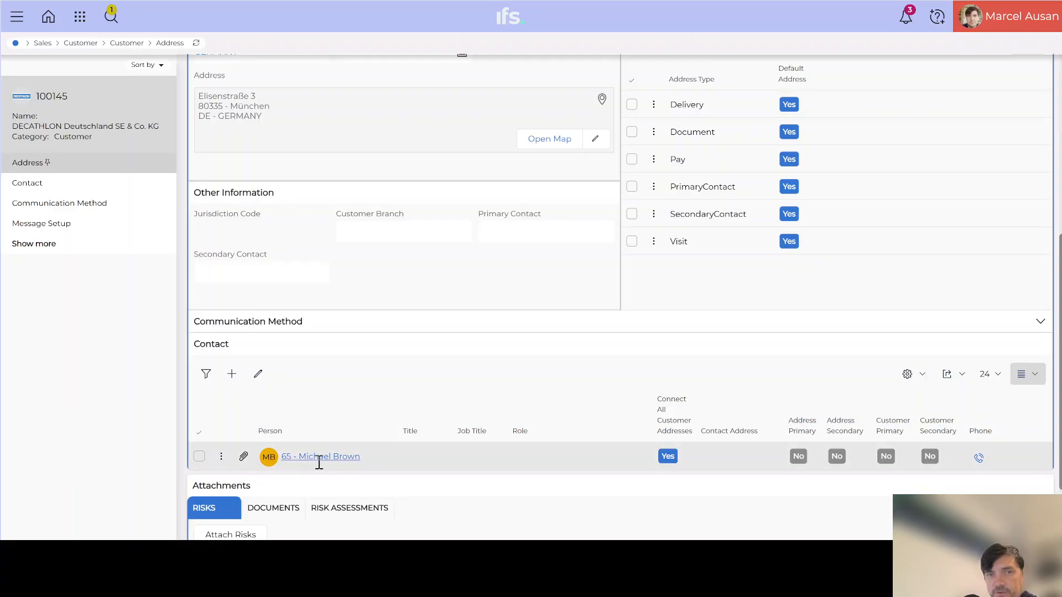
left_click(318, 457)
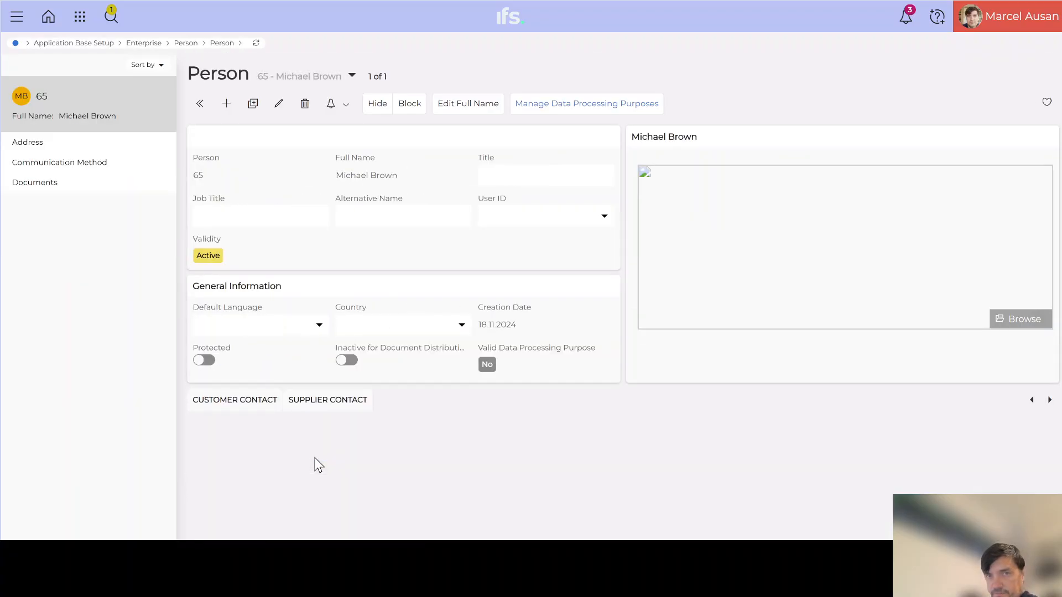
left_click(38, 169)
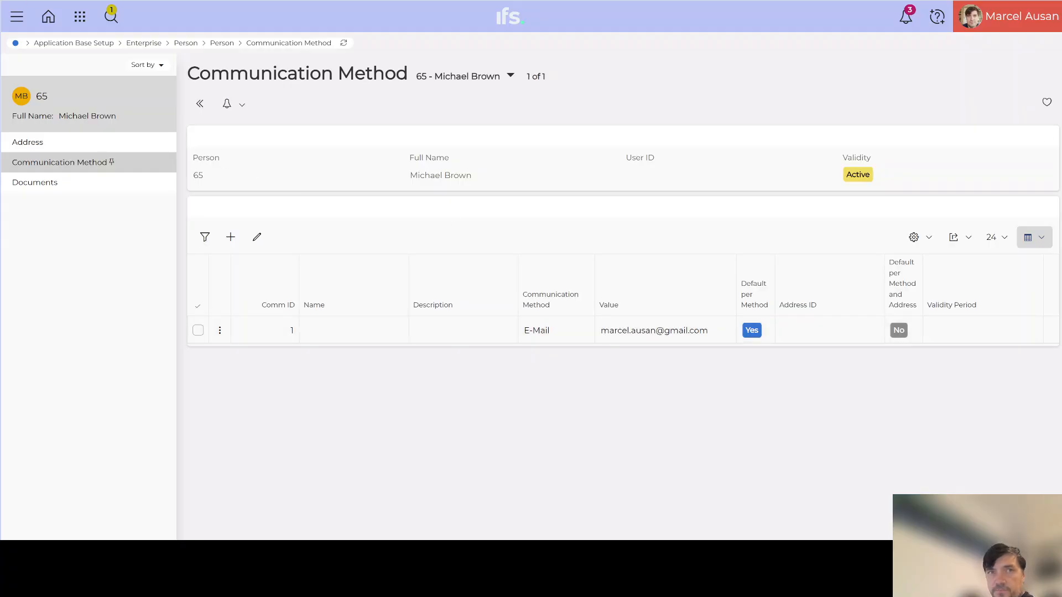
- Return from the contact's communication methods to the preliminary customer invoice 10859
key("alt+Left")
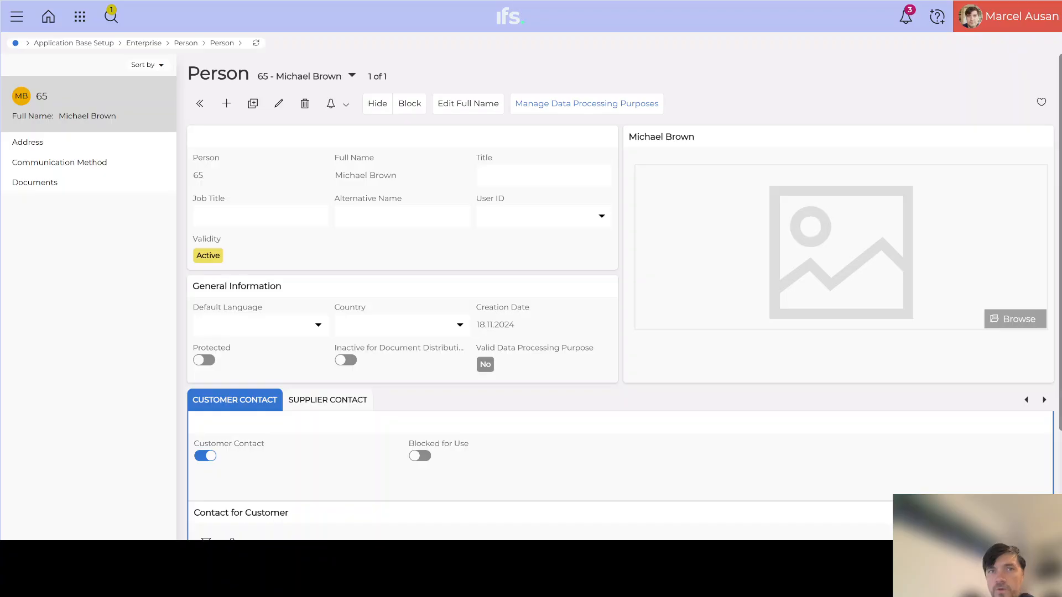
key("alt+Left")
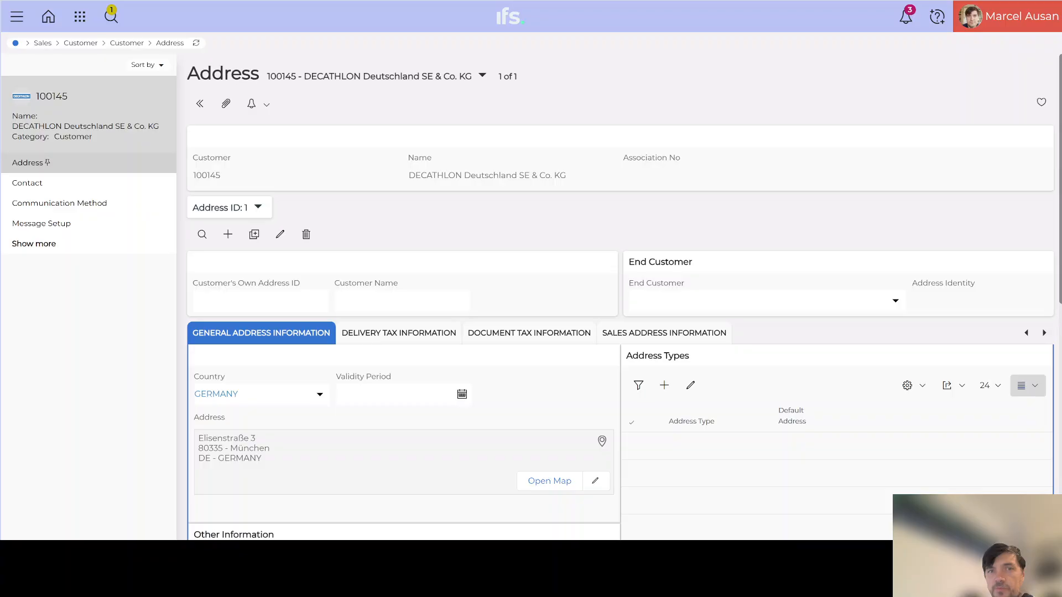
key("alt+Left")
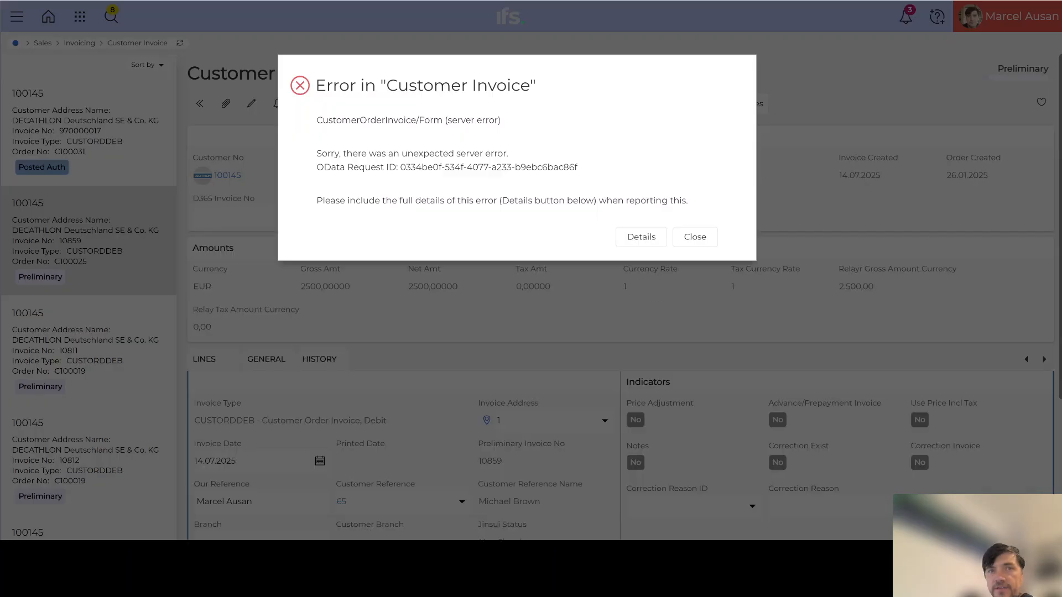
left_click(706, 242)
key("alt+Left")
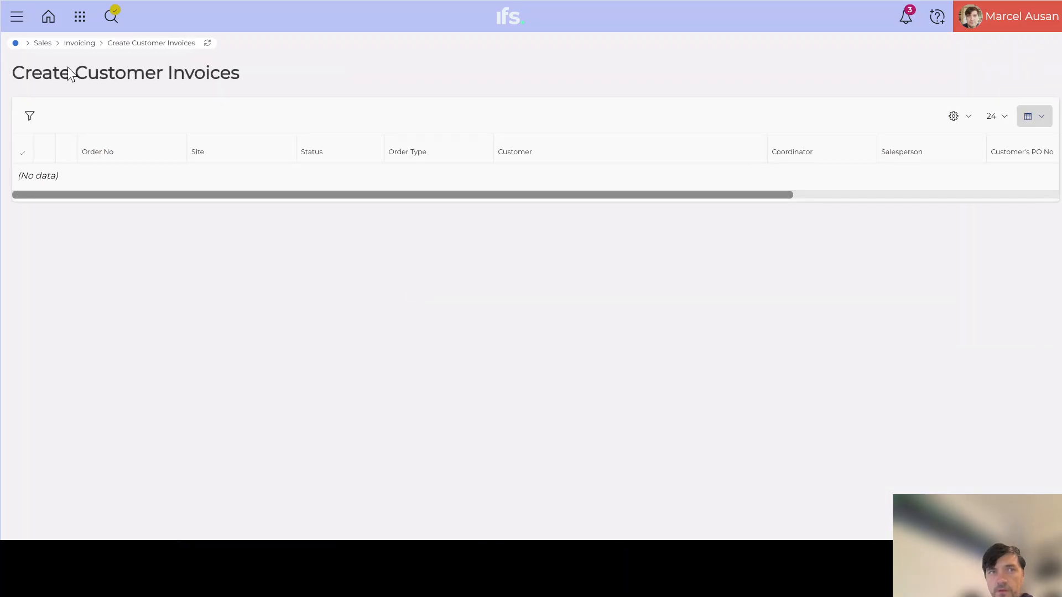
key("alt+Left")
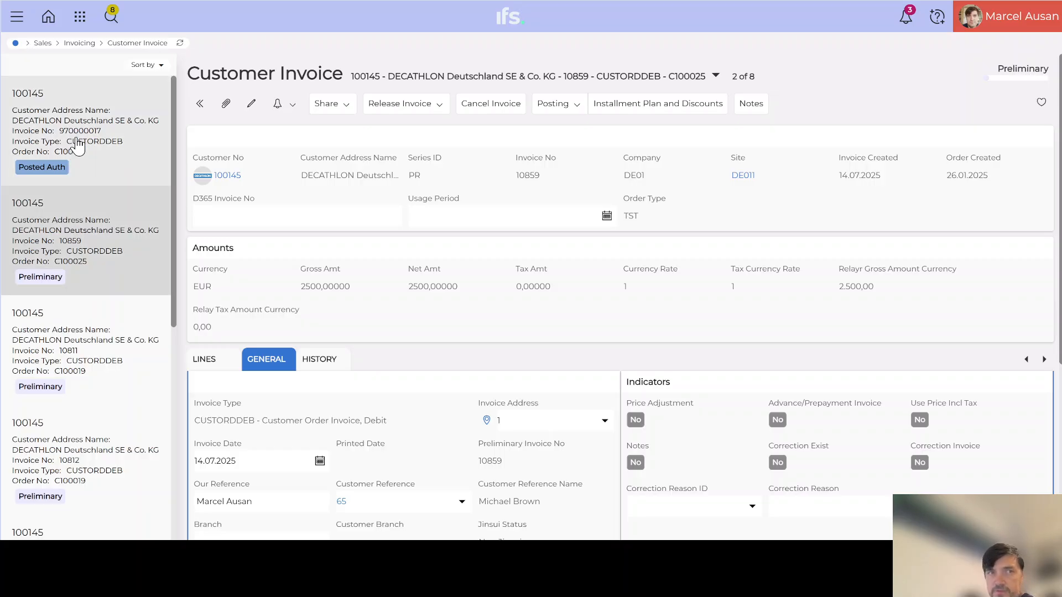
- Check which sharing options are available for the posted invoice 970000017
left_click(78, 147)
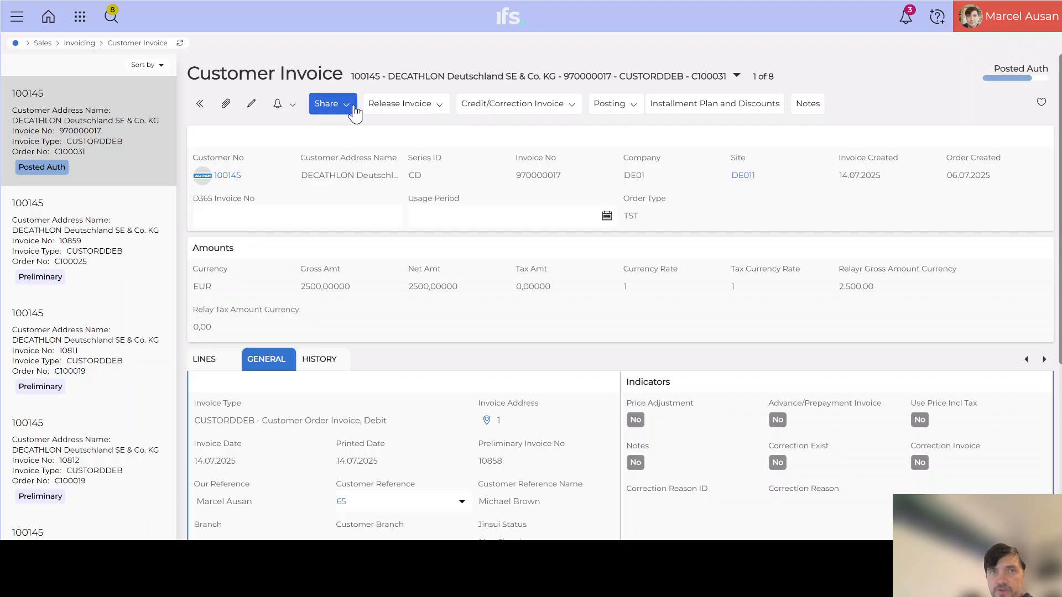
left_click(351, 105)
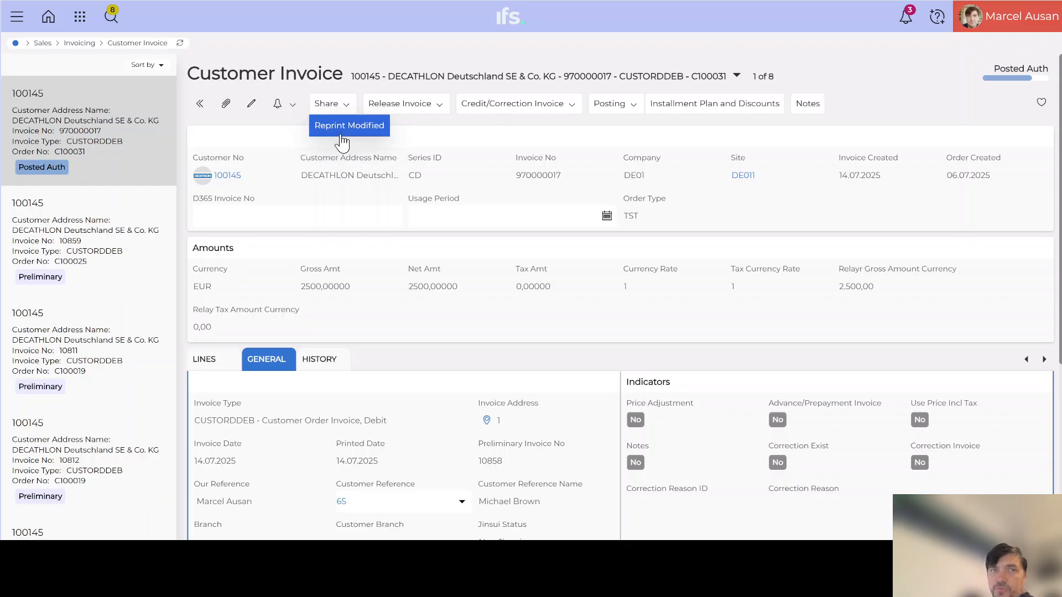
left_click(282, 175)
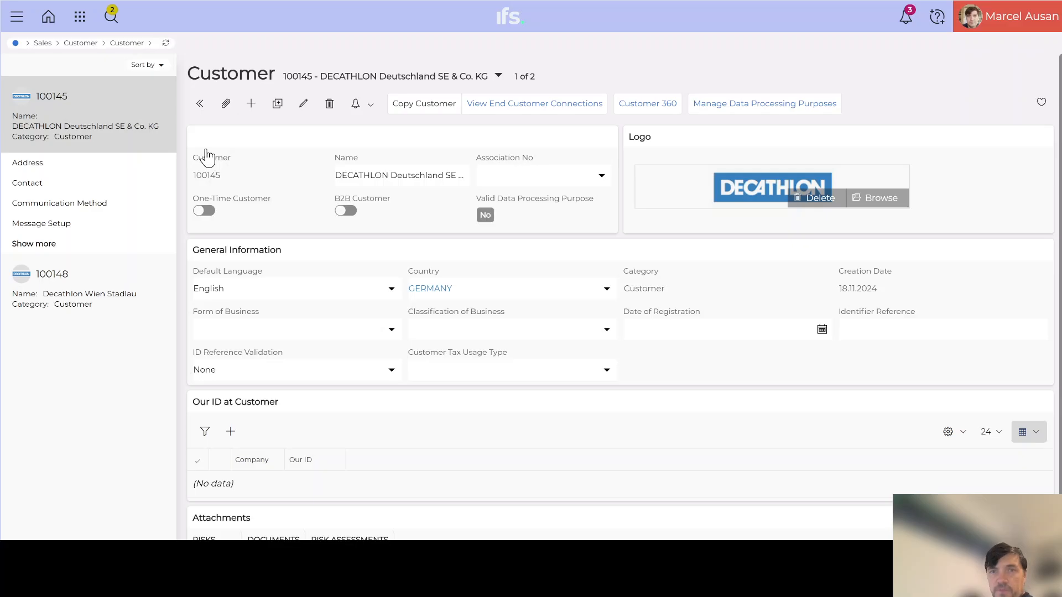
key("alt+Left")
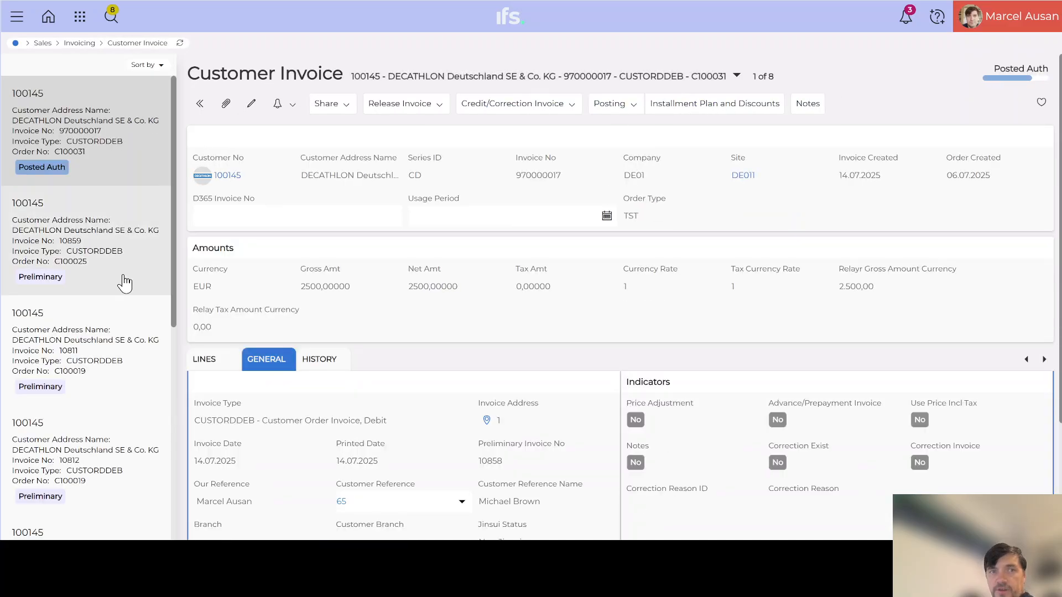
- Release the preliminary invoice 10859 and confirm that it will be printed
left_click(126, 285)
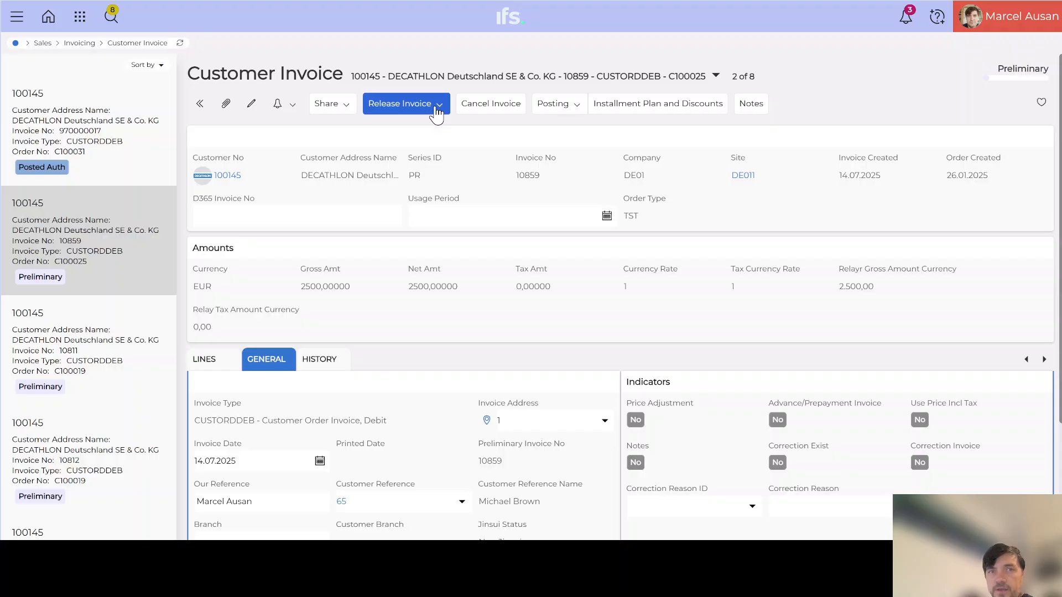
left_click(437, 111)
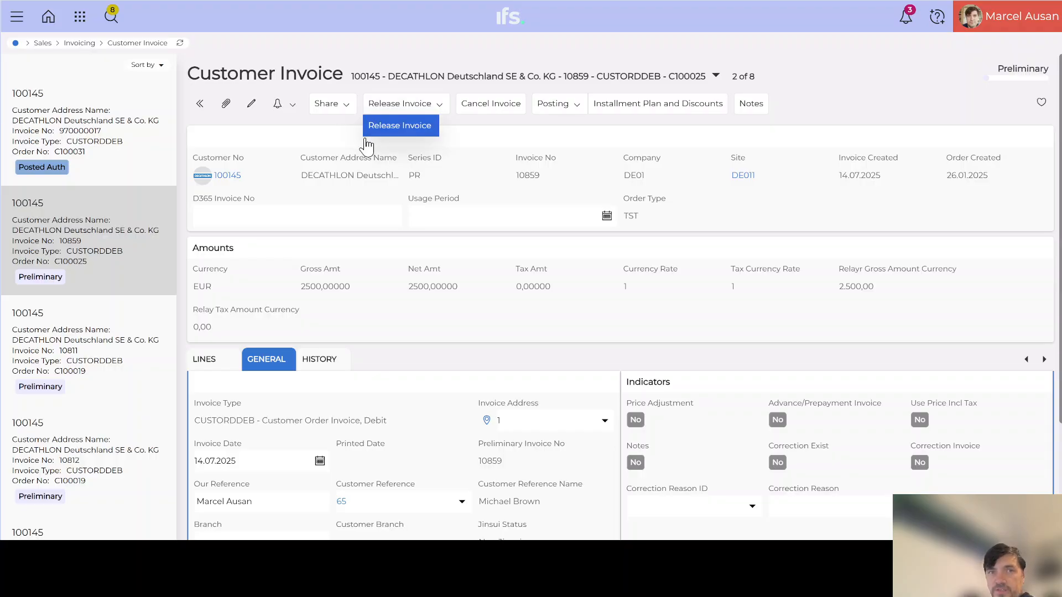
left_click(406, 129)
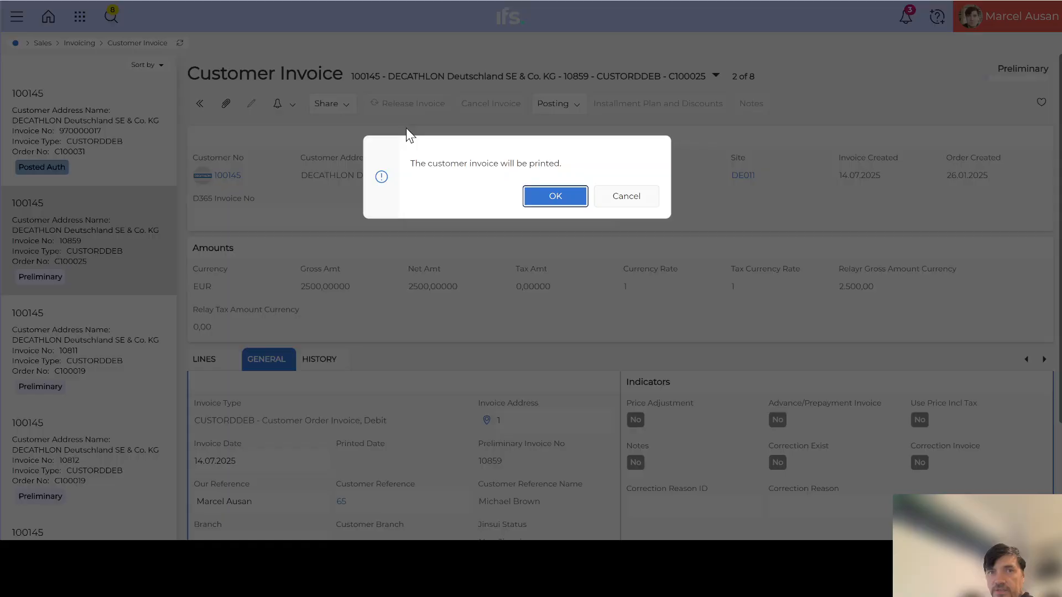
left_click(555, 197)
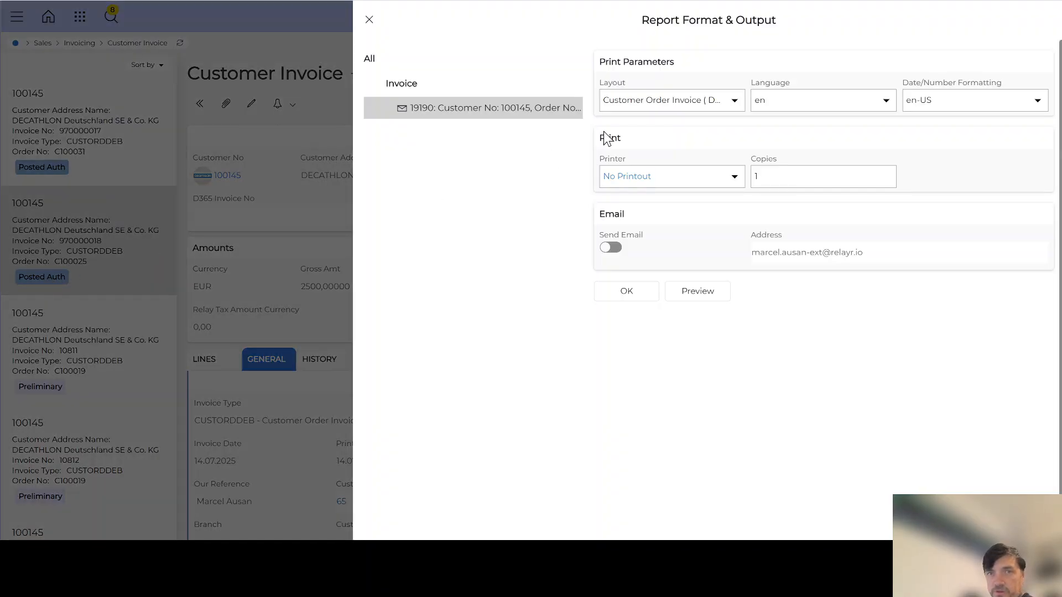
- Choose the Portrait (Dynamic A4/Letter, Report Designer) layout for the released invoice and accept the report output with No Printout
left_click(735, 101)
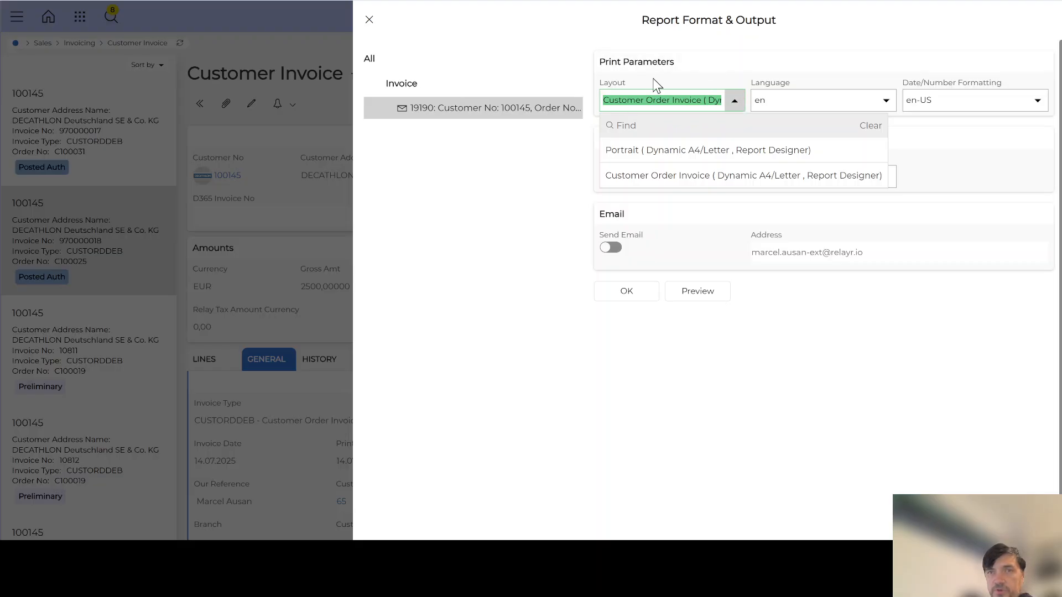
left_click(622, 150)
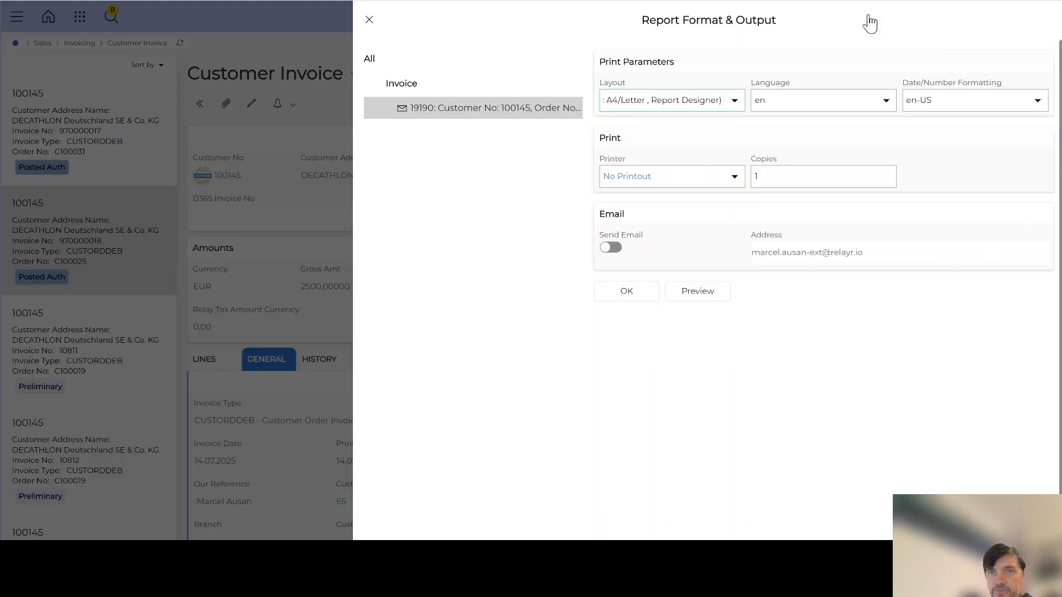
left_click(629, 293)
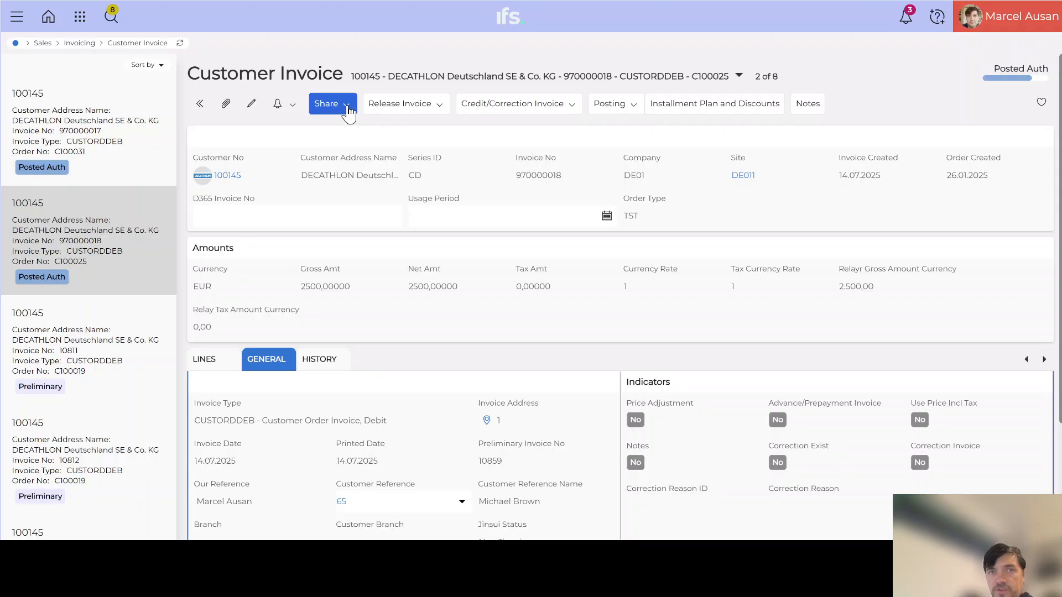
- Reprint the released invoice as Invoice Original, using the Portrait (Dynamic A4/Letter, Report Designer) layout and No Printout
left_click(345, 106)
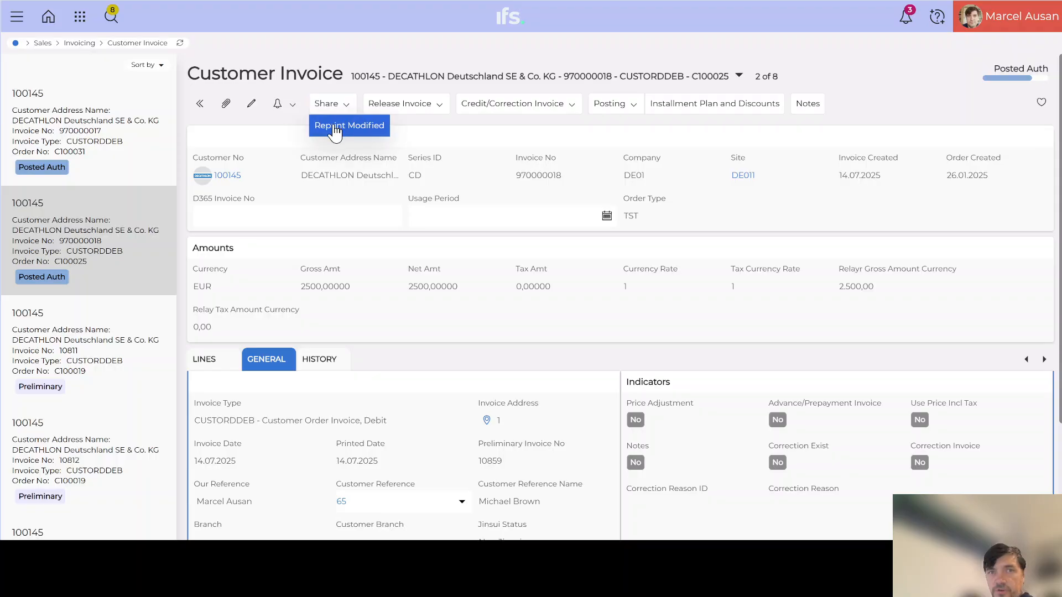
left_click(335, 127)
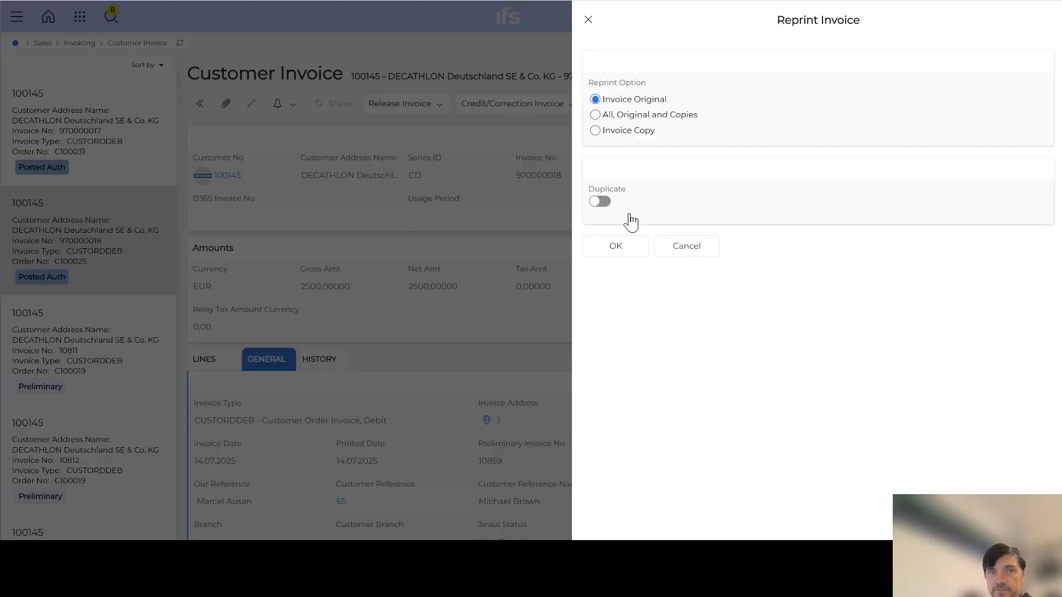
left_click(615, 246)
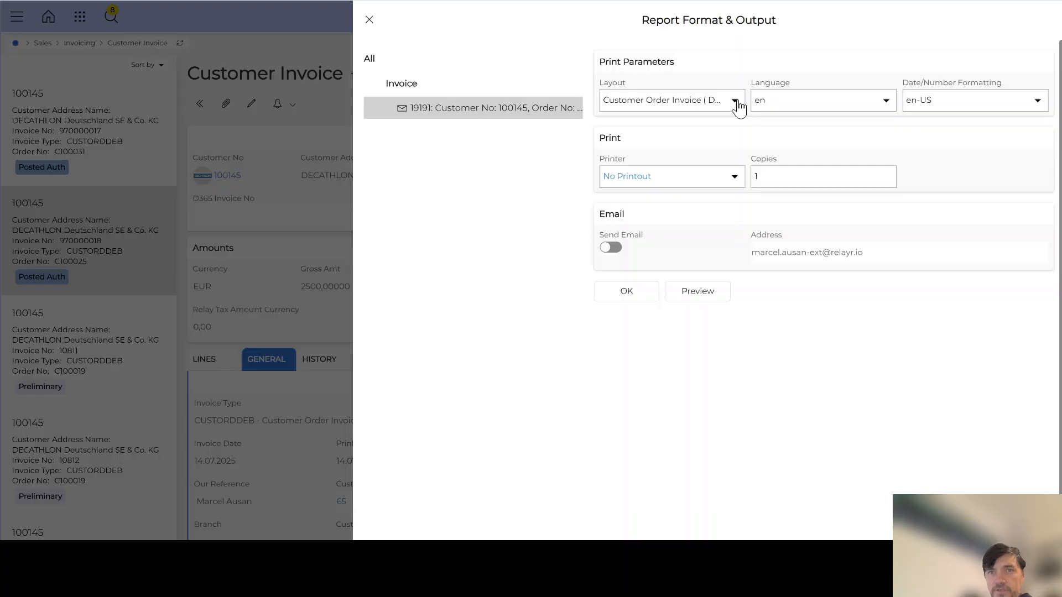
left_click(738, 105)
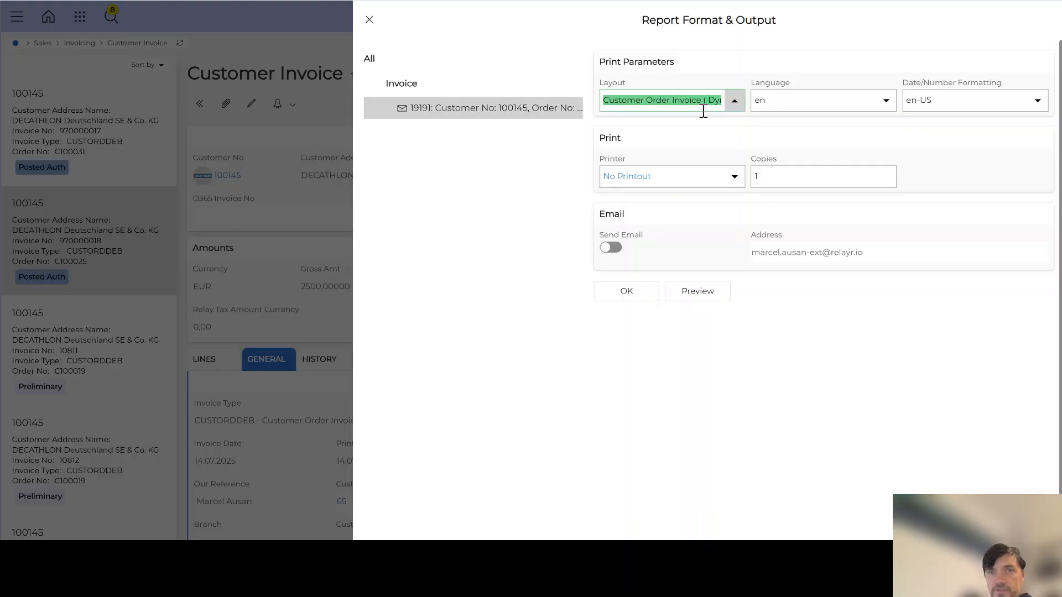
left_click(622, 151)
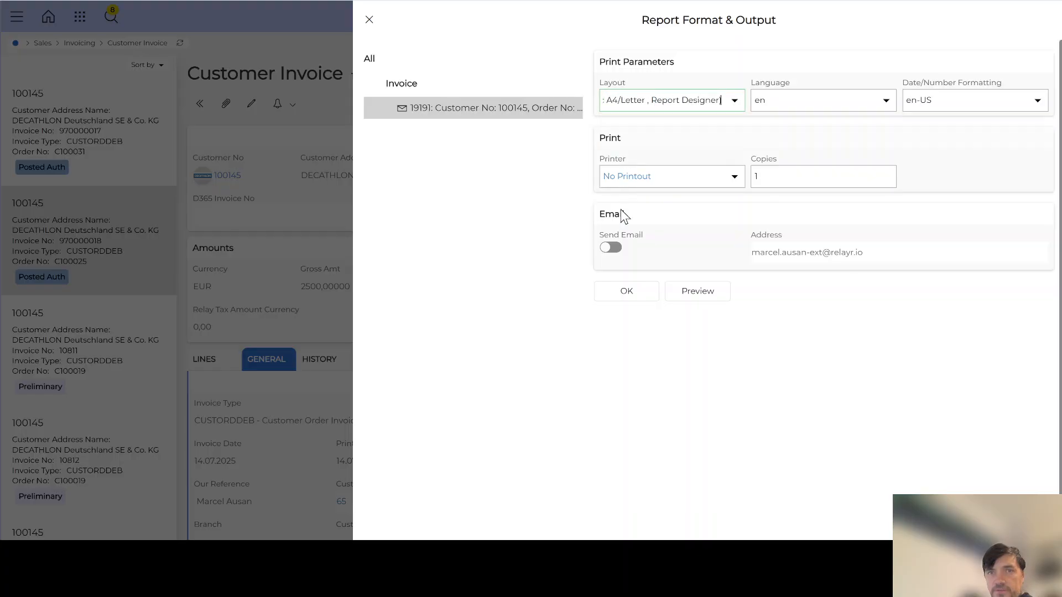
left_click(633, 291)
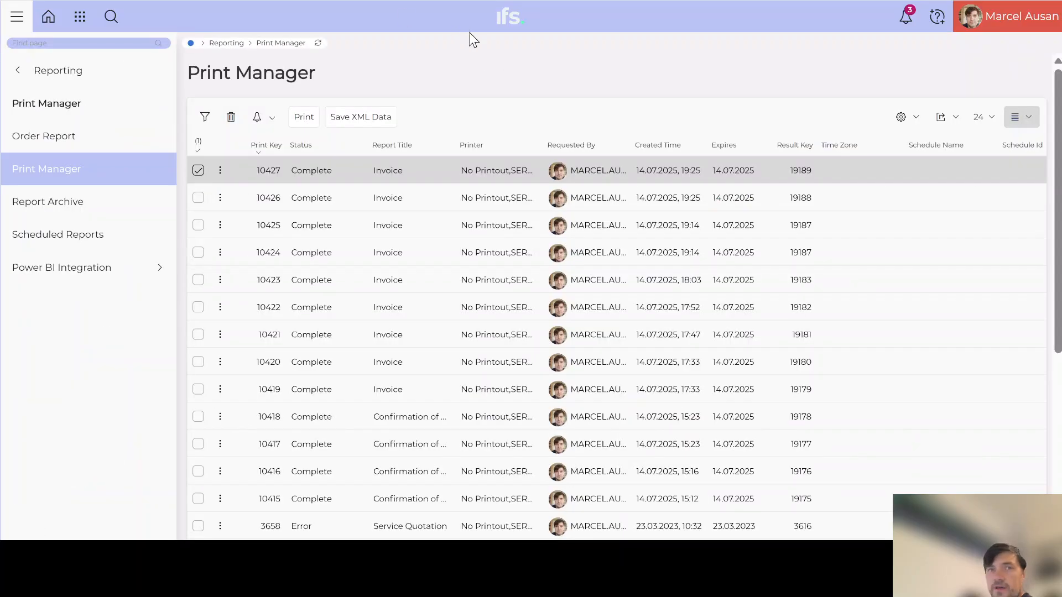
- Refresh the Print Manager list and sort the print jobs by Print Key in descending order
left_click(318, 43)
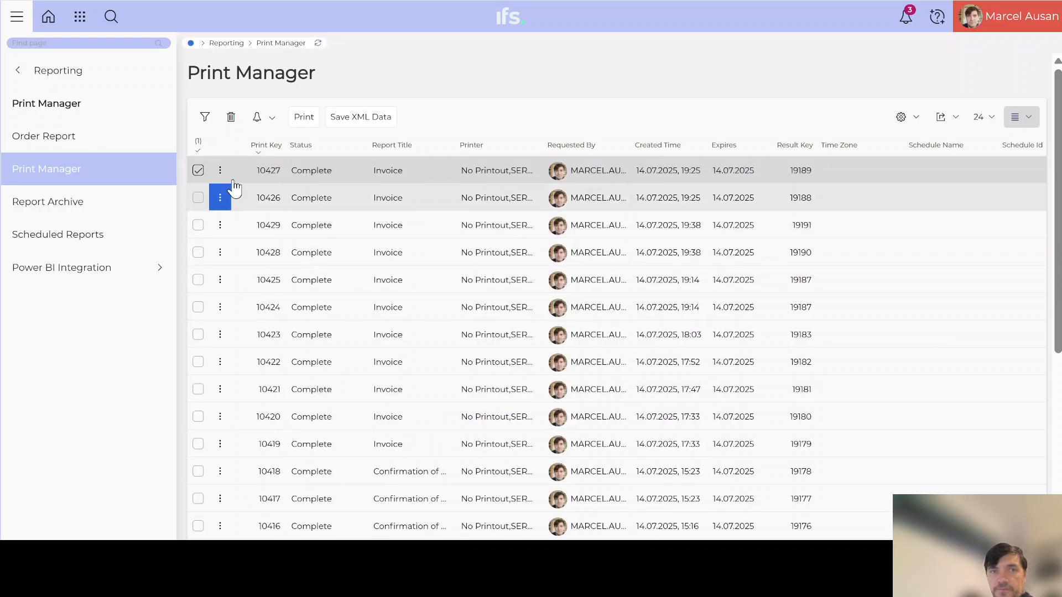
left_click(259, 146)
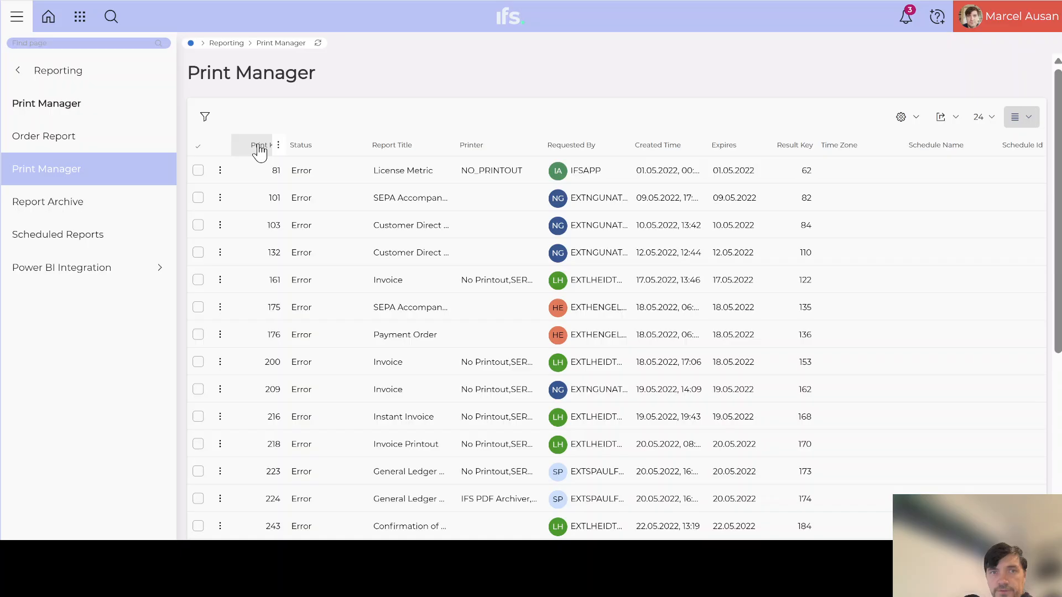
left_click(259, 146)
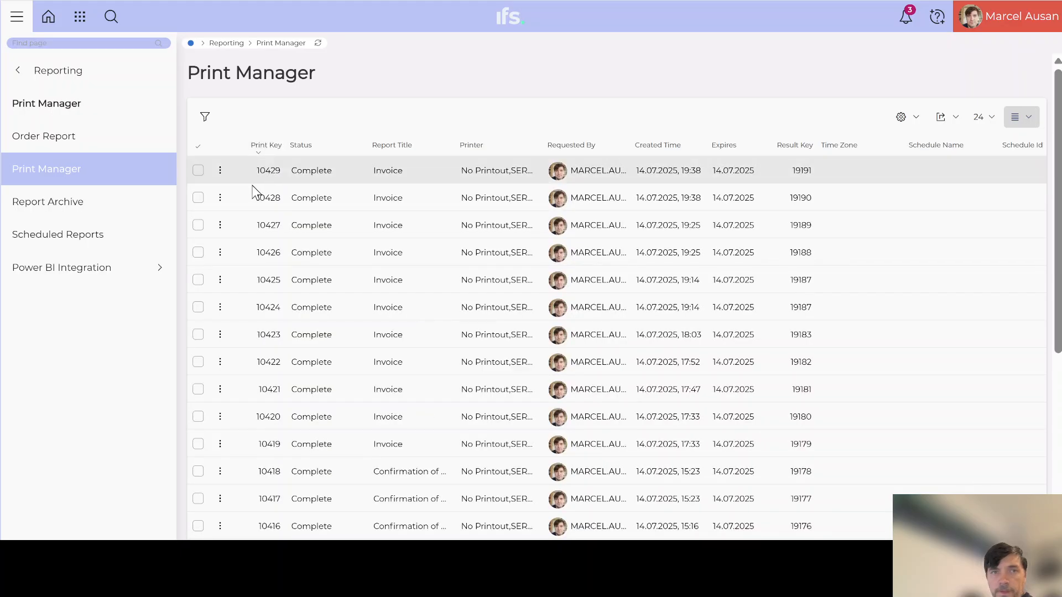
- Select only print job 10428 of the two newest Invoice jobs and save its XML data
left_click(198, 171)
left_click(198, 198)
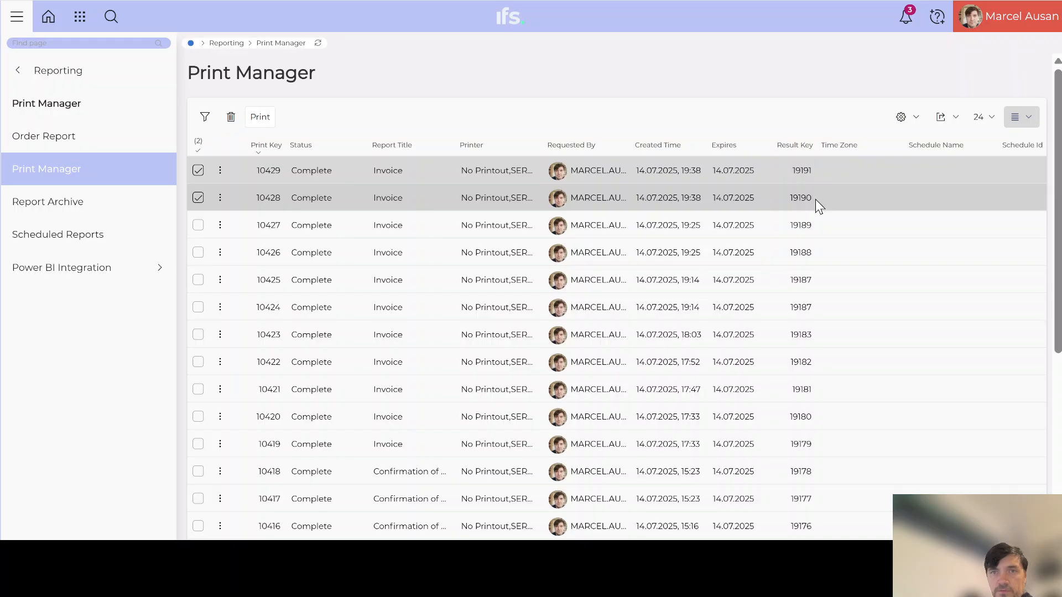
left_click(198, 170)
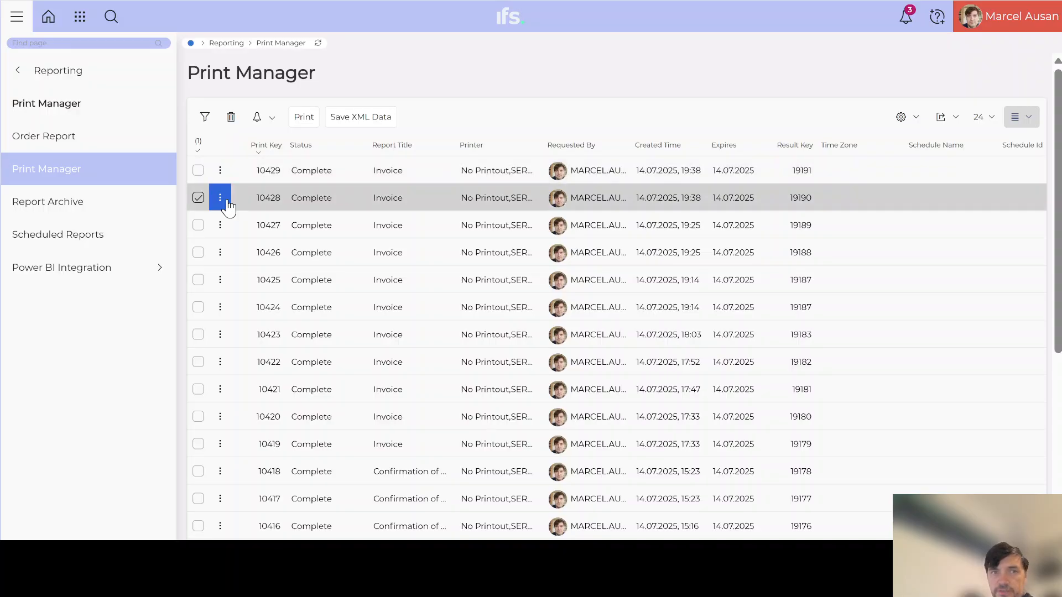
left_click(198, 172)
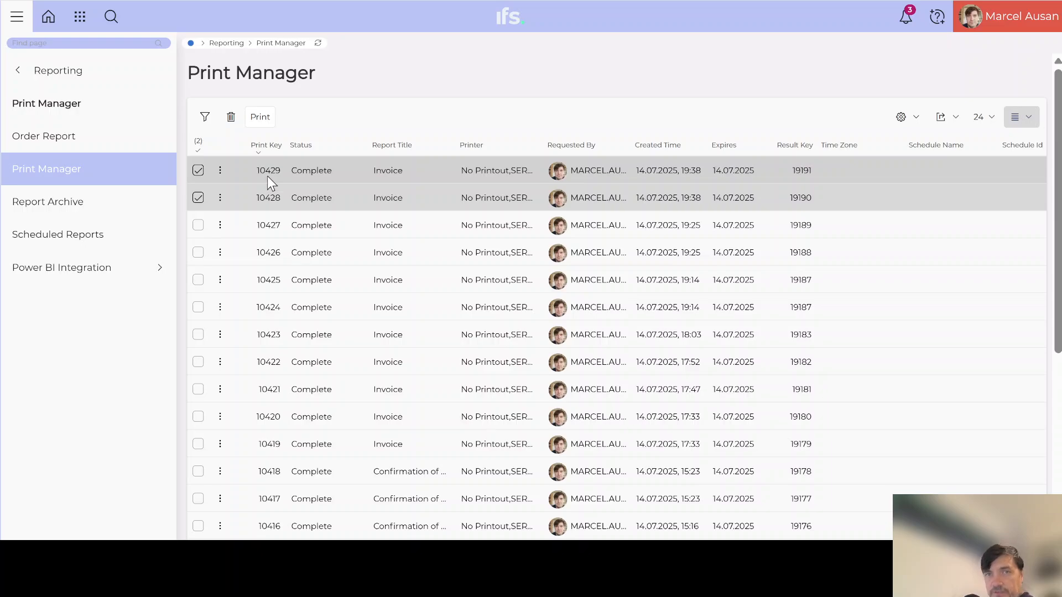
left_click(199, 171)
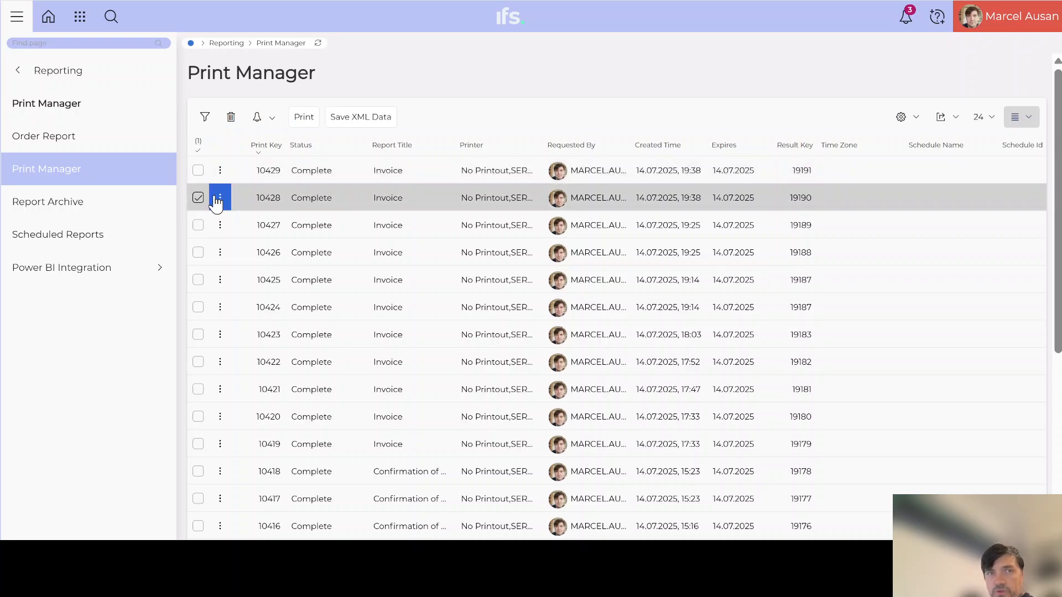
left_click(359, 118)
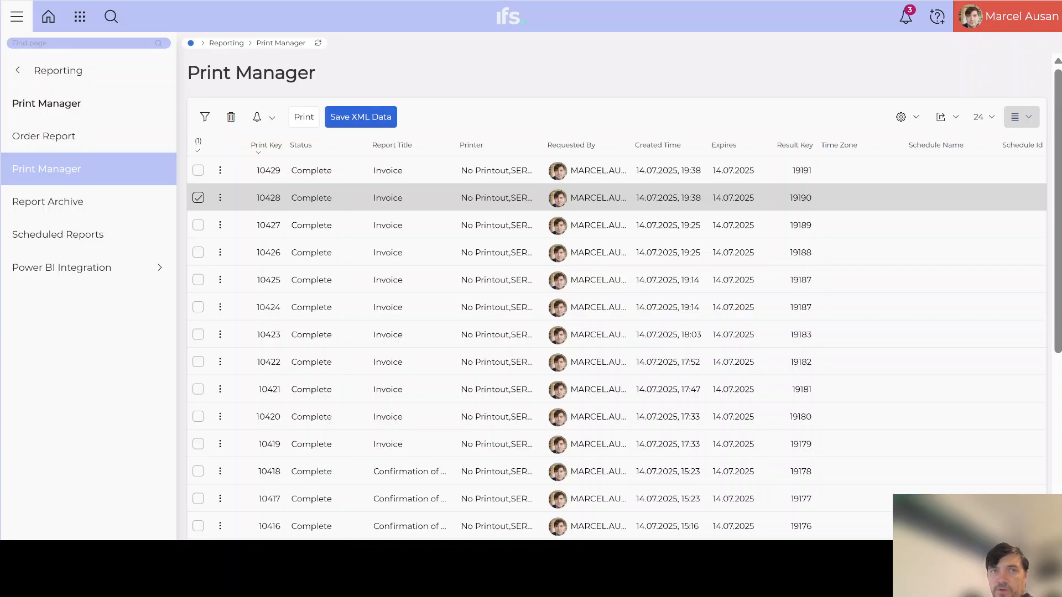
- Change the selection to print job 10429 only and save its XML data
left_click(198, 199)
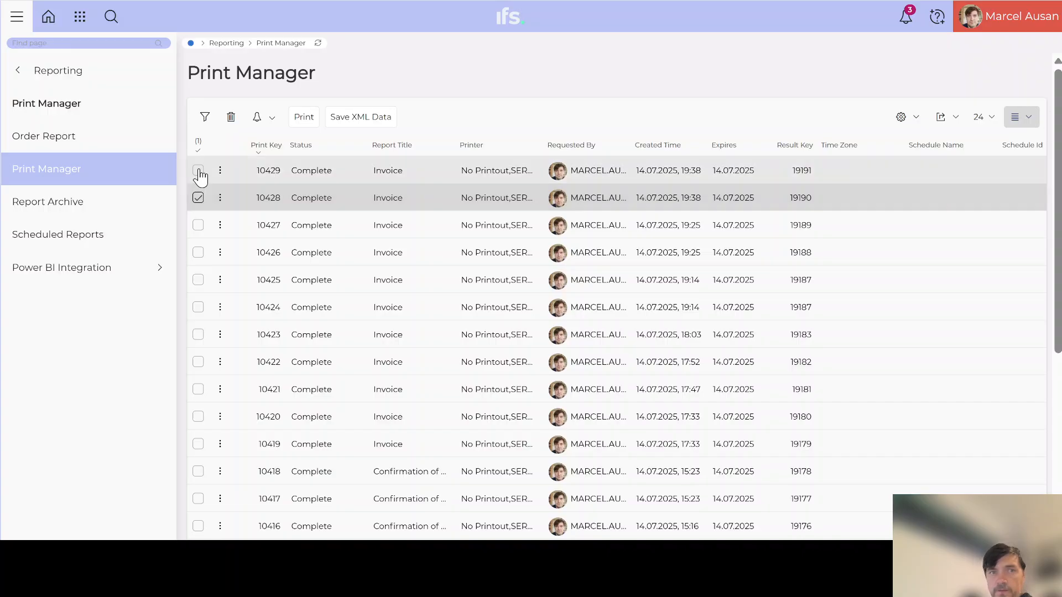
left_click(198, 170)
left_click(198, 198)
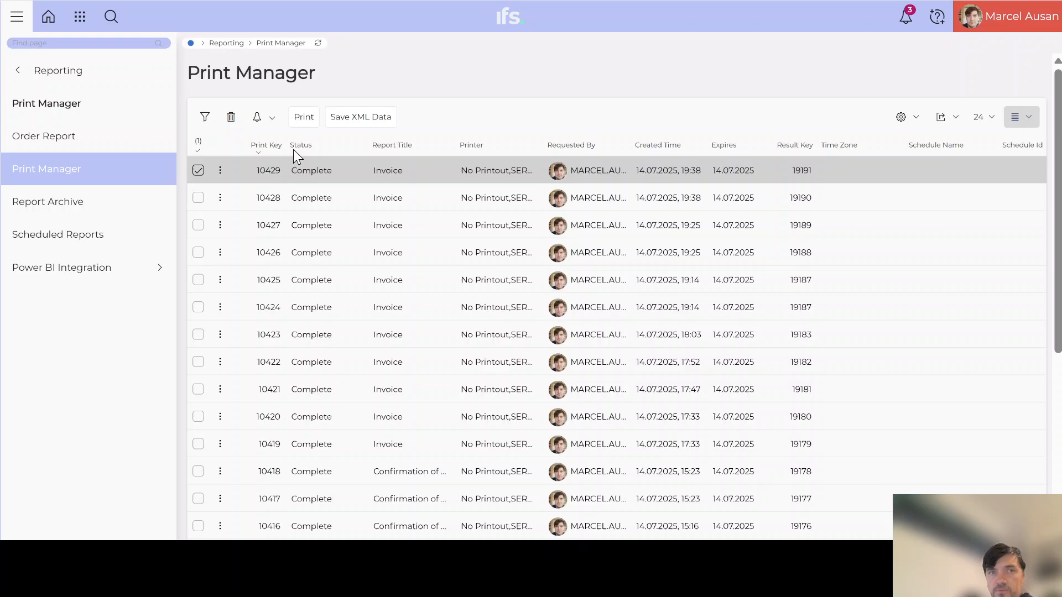
left_click(356, 120)
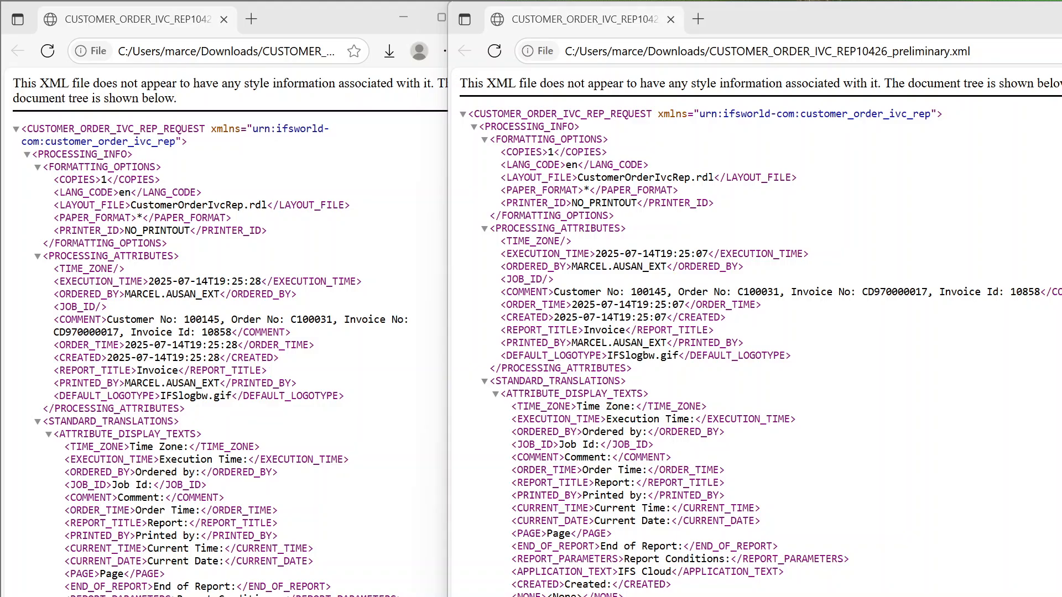
- Switch to the browser windows with the two downloaded invoice XML reports and compare their full file names
left_click(310, 47)
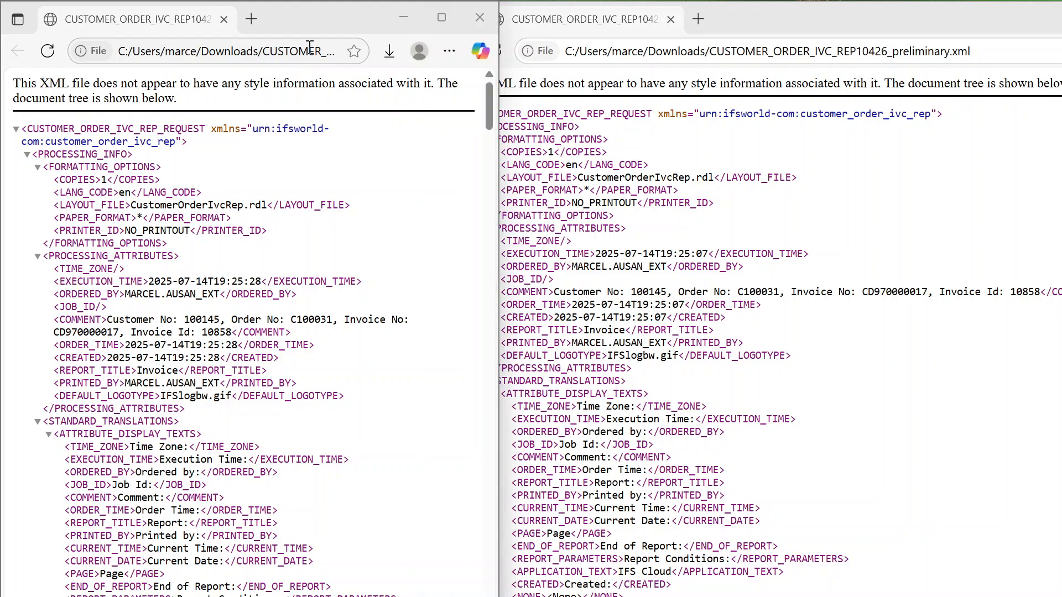
left_click(309, 48)
left_click(319, 49)
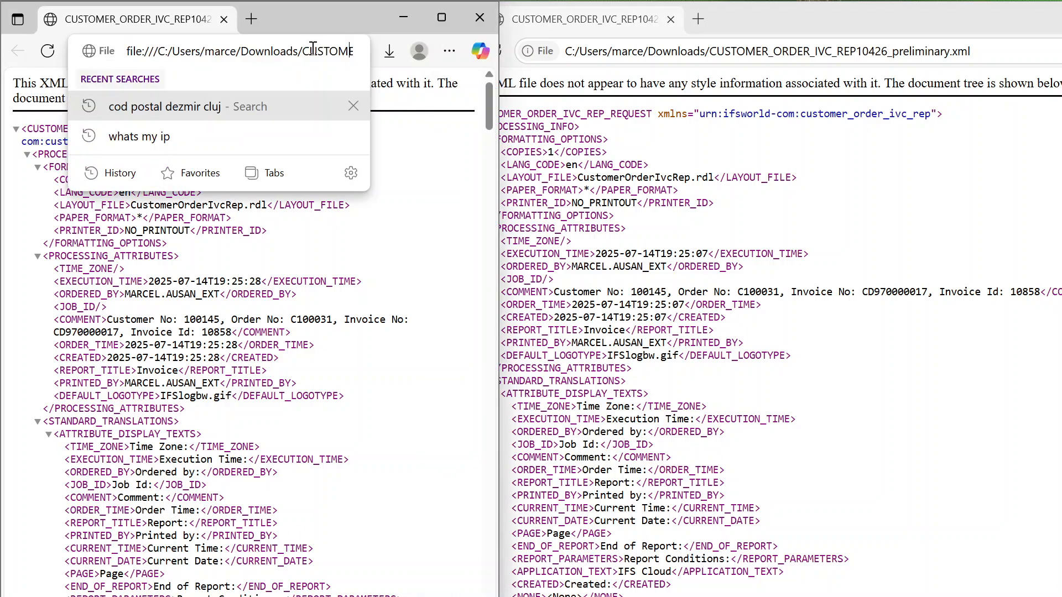
left_click_drag(311, 50, 399, 51)
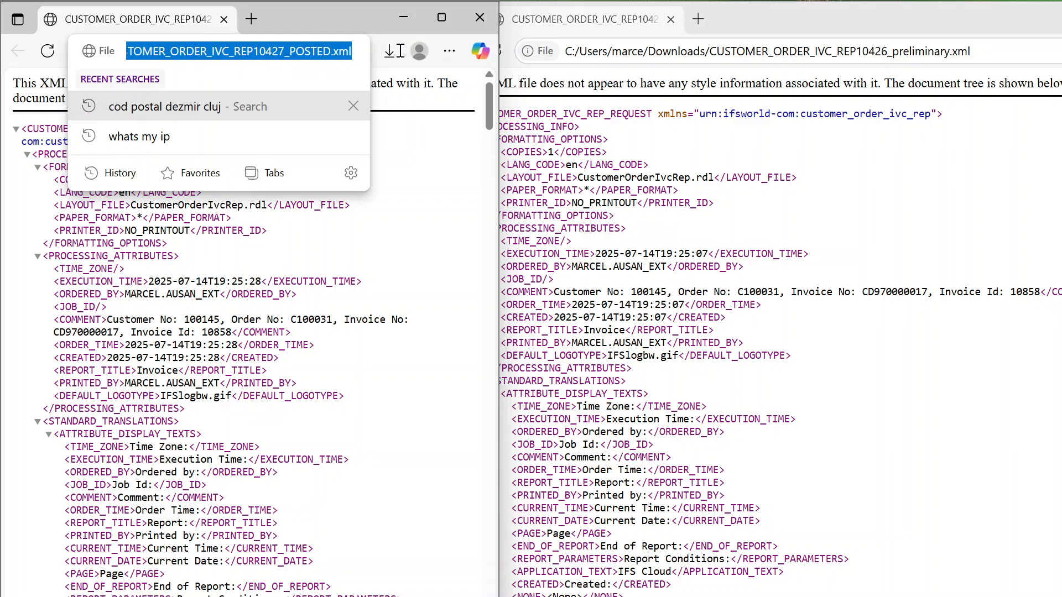
left_click(305, 51)
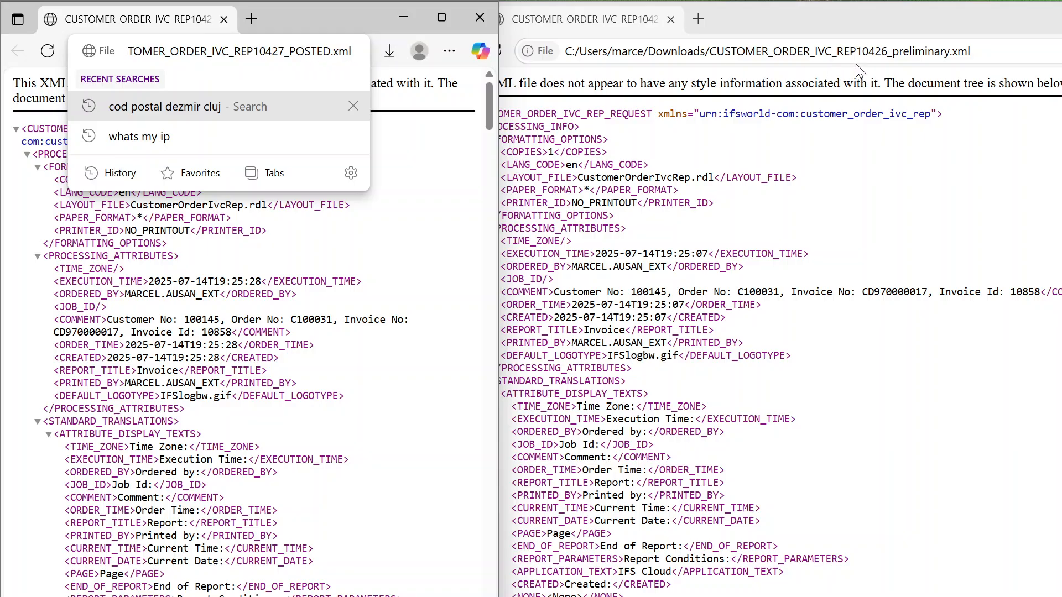
left_click(924, 50)
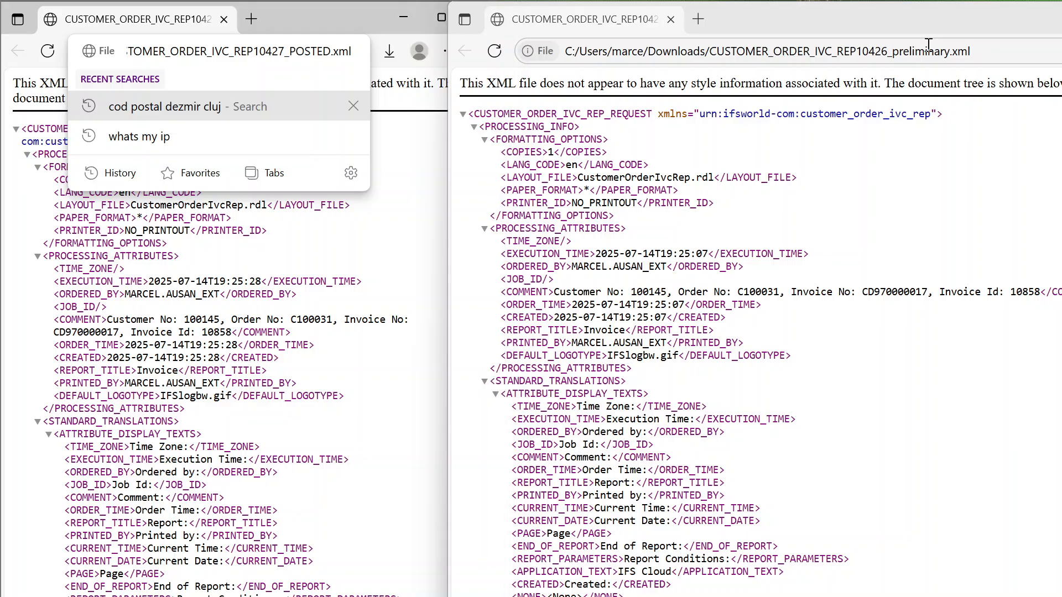
left_click(1049, 426)
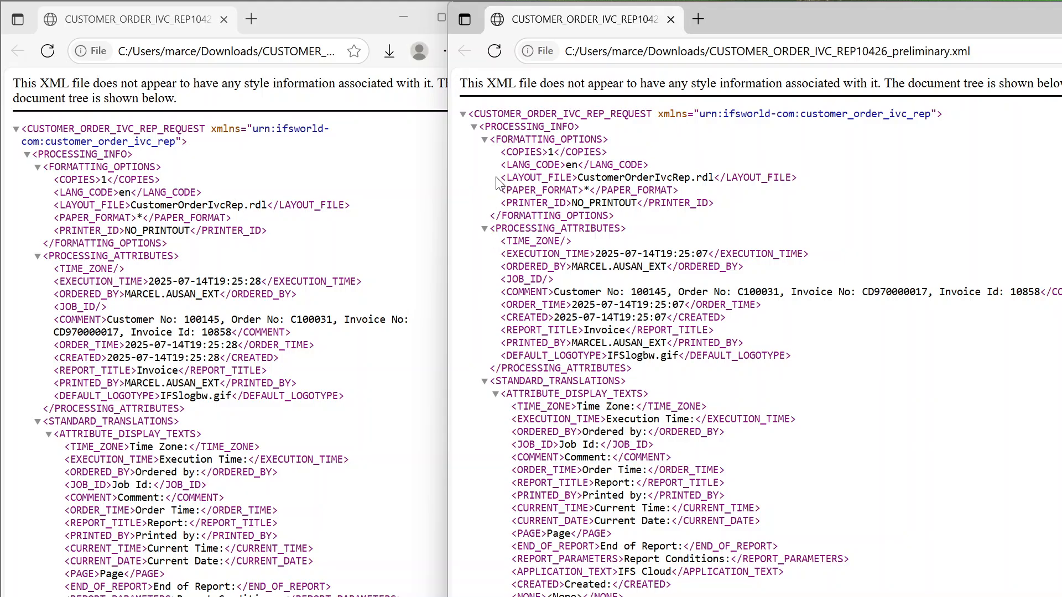
- Collapse the PROCESSING_INFO, CUSTOMER_ORDER_IVC_REP_DATA_ASSEMBLY_PARAMETERS and CUSTOMER_ORDER_IVC_REP_TRANSLATIONS nodes in both XML files
left_click(473, 128)
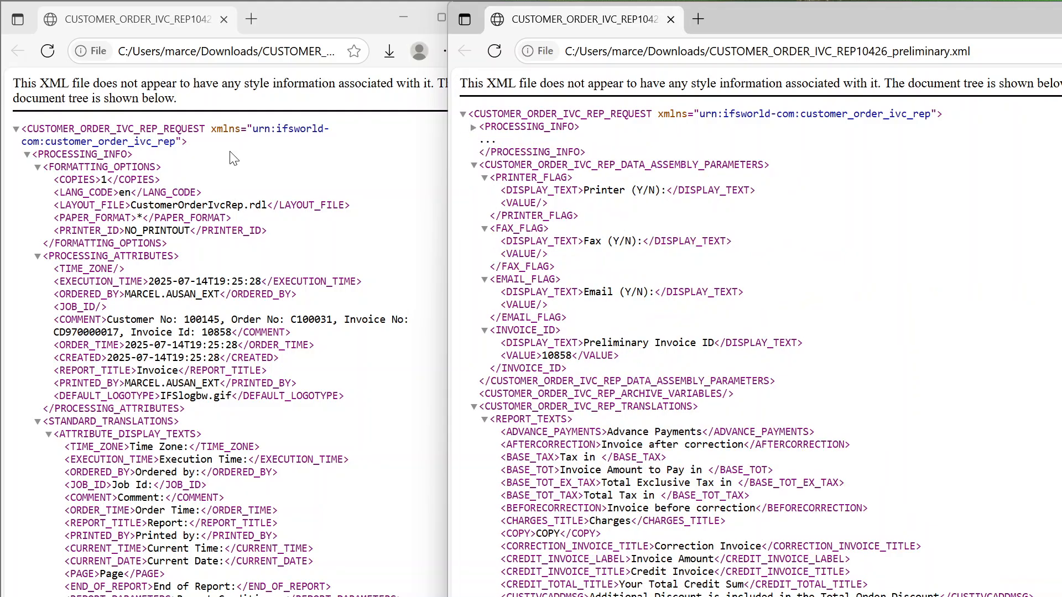
left_click(26, 156)
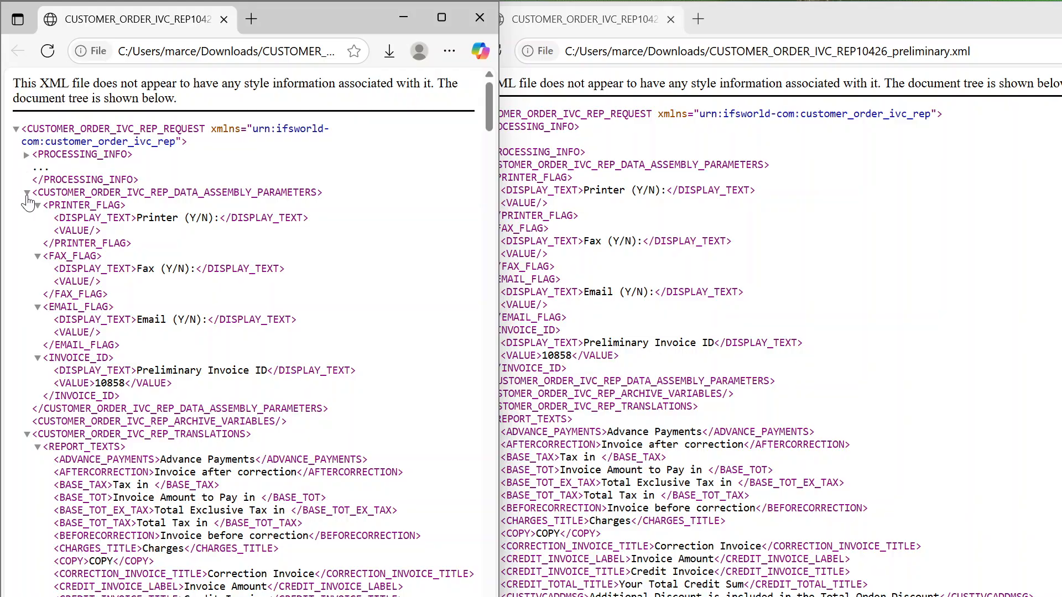
left_click(27, 193)
left_click(637, 191)
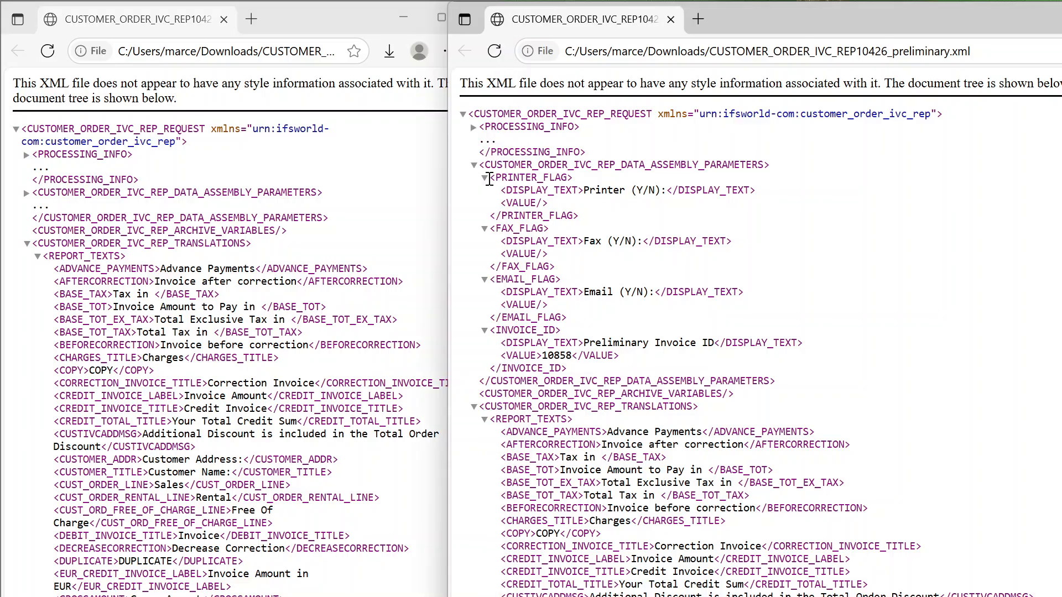
left_click(473, 165)
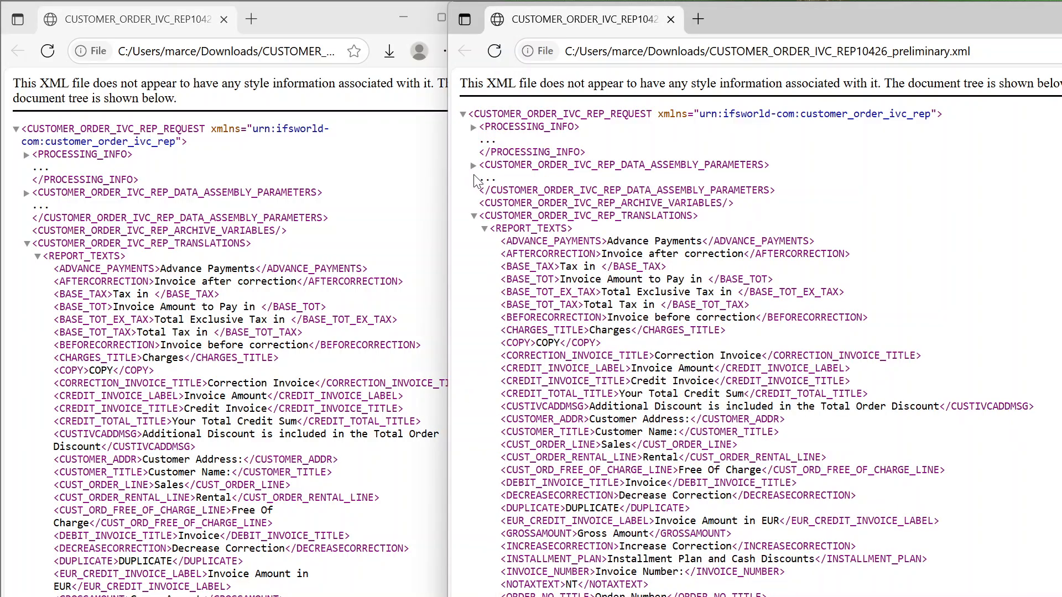
left_click(473, 216)
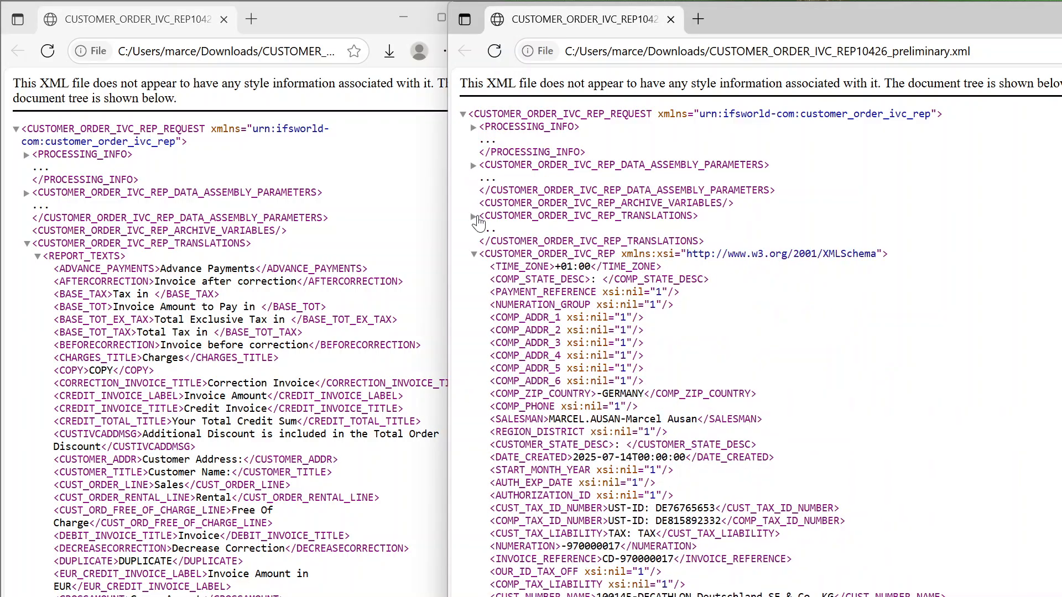
left_click(27, 244)
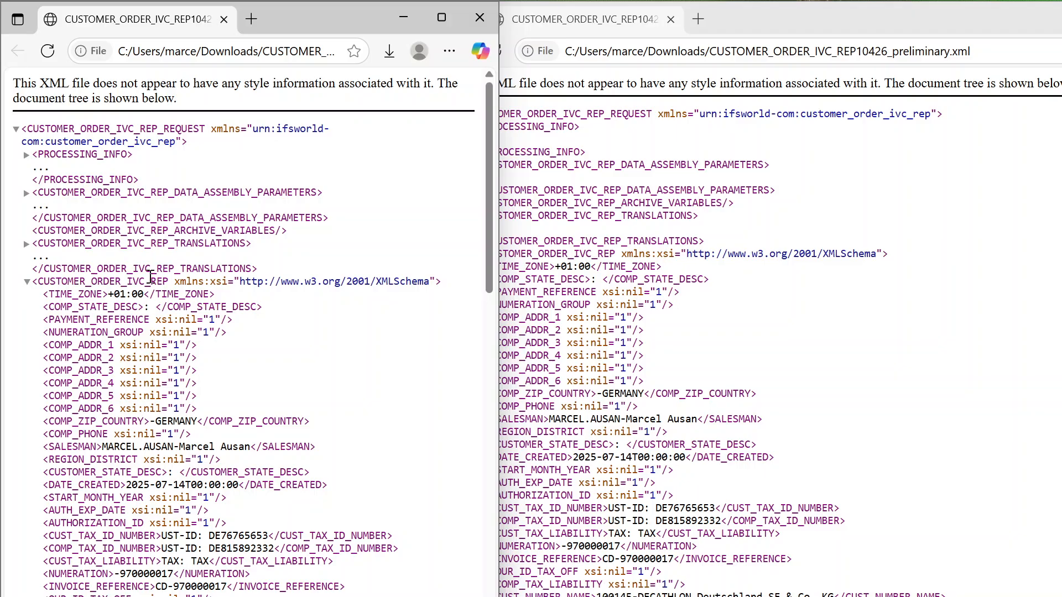
- Examine the CUSTOMER_ORDER_IVC_REP data in the preliminary XML file, from invoice reference and customer number to the invoice lines, and return to its beginning
left_click(528, 290)
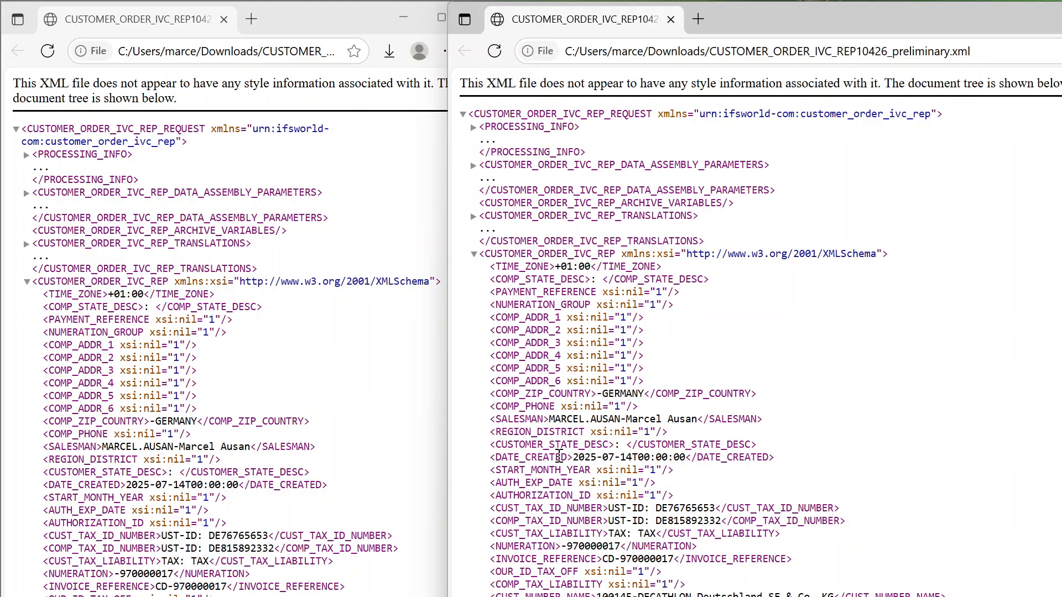
scroll(537, 472, "down", 1)
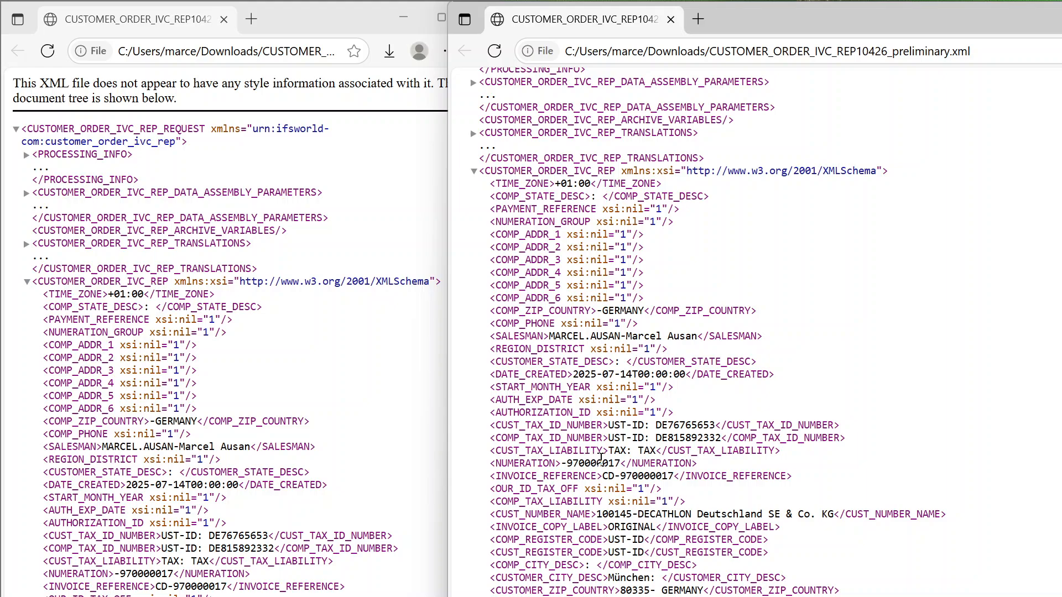
double_click(641, 476)
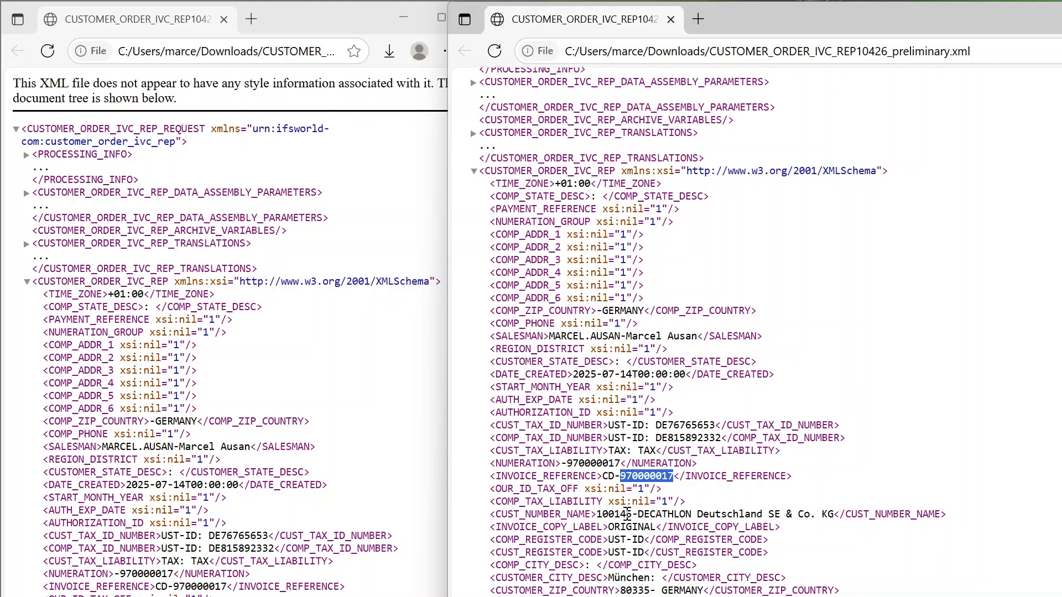
double_click(627, 514)
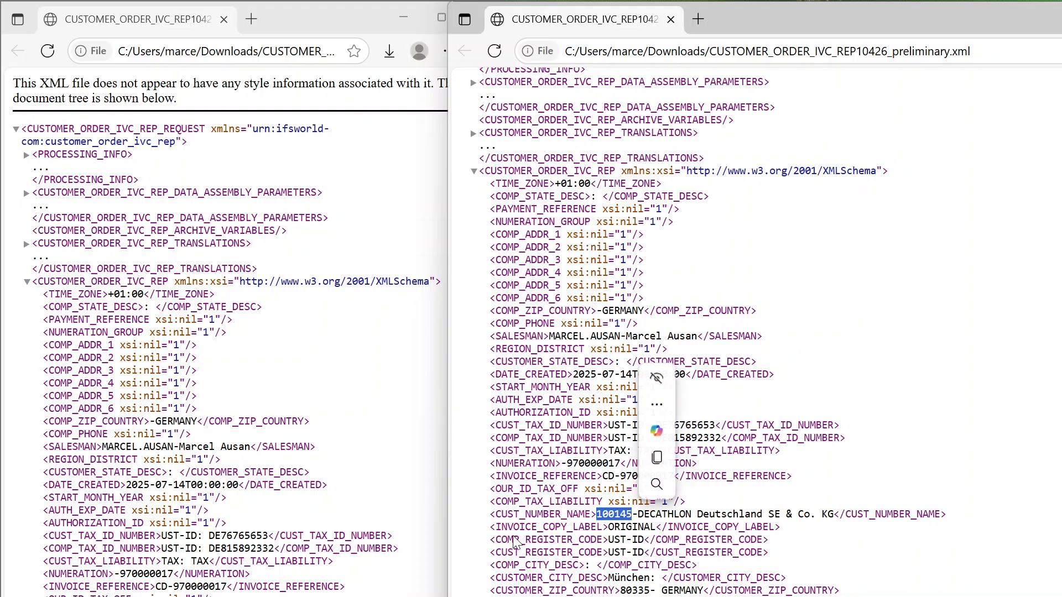
scroll(515, 543, "down", 13)
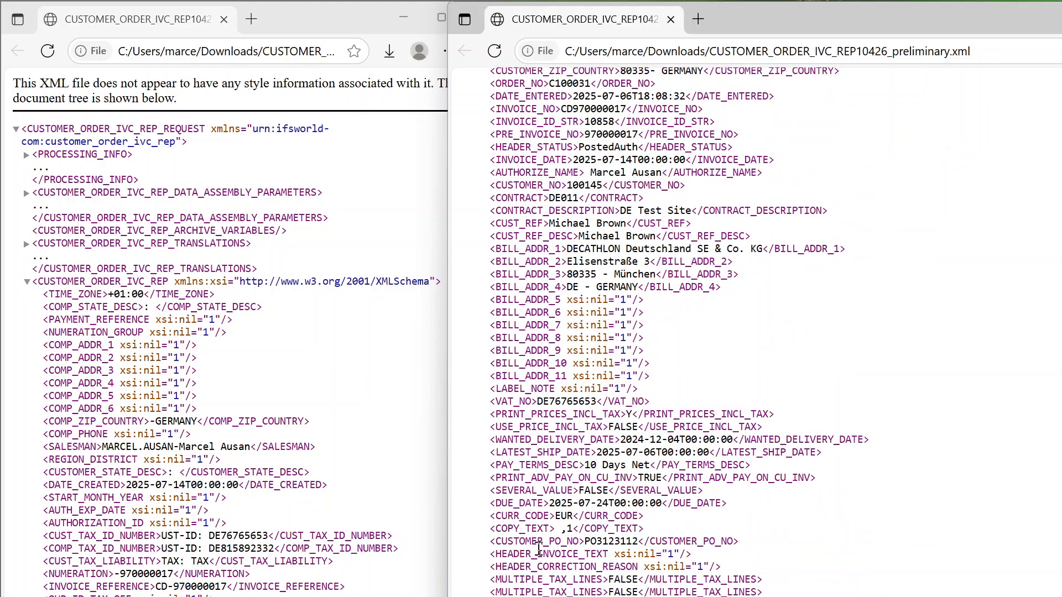
scroll(539, 549, "down", 8)
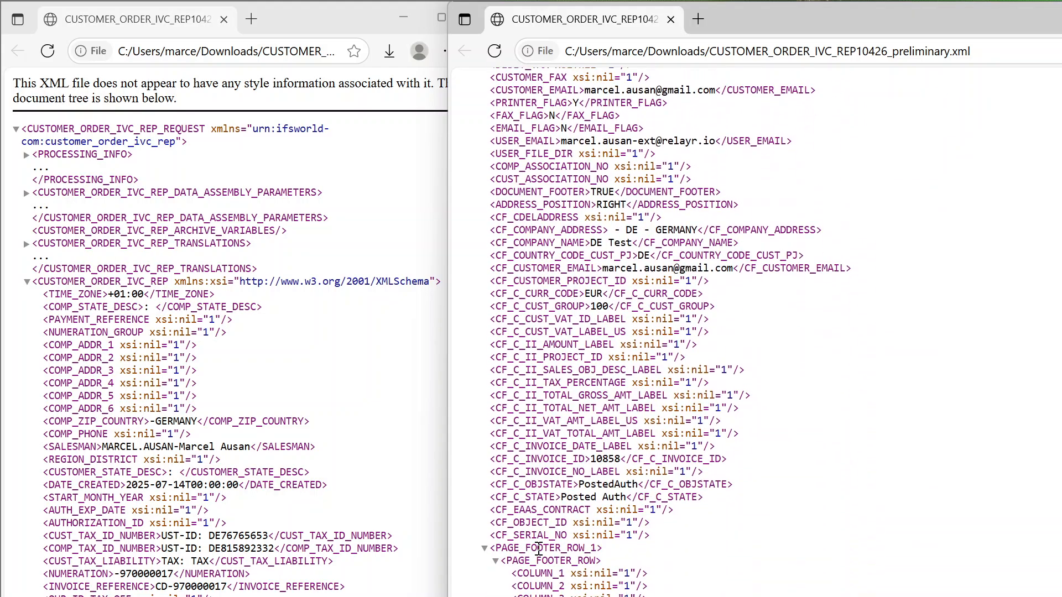
scroll(539, 548, "down", 10)
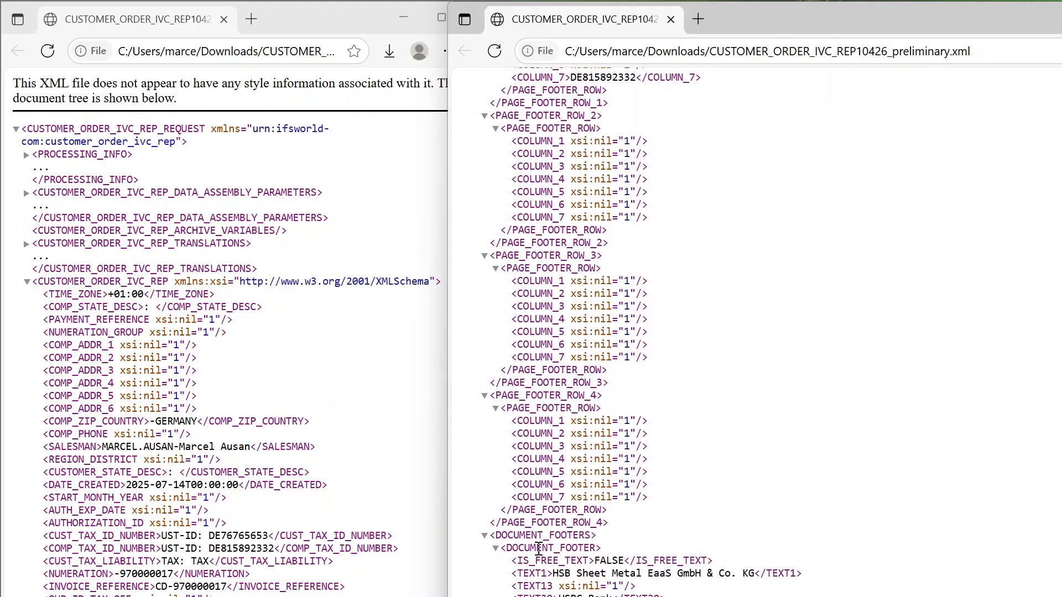
scroll(538, 549, "down", 10)
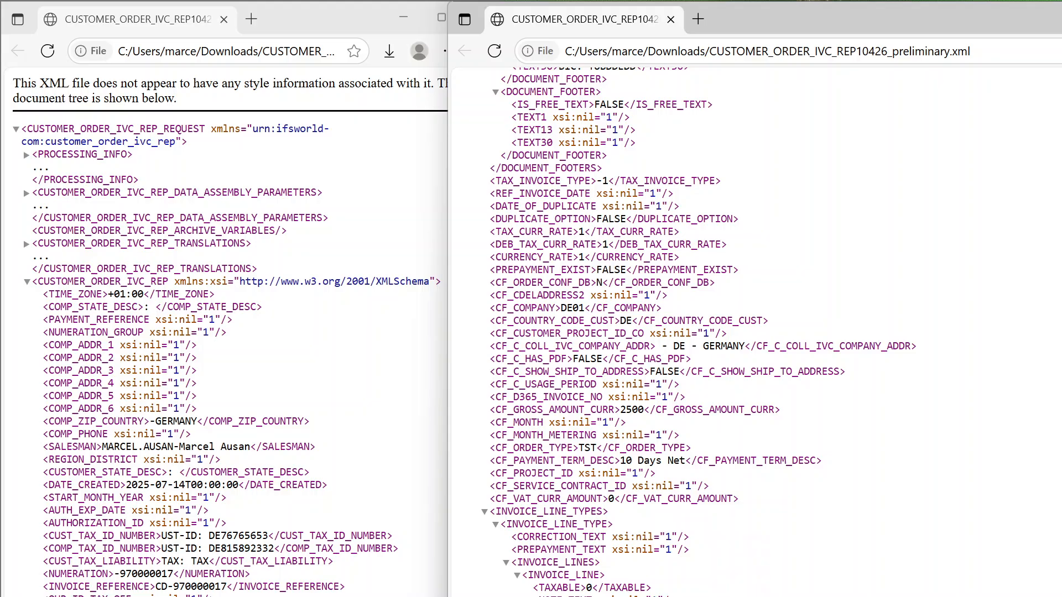
scroll(628, 331, "up", 15)
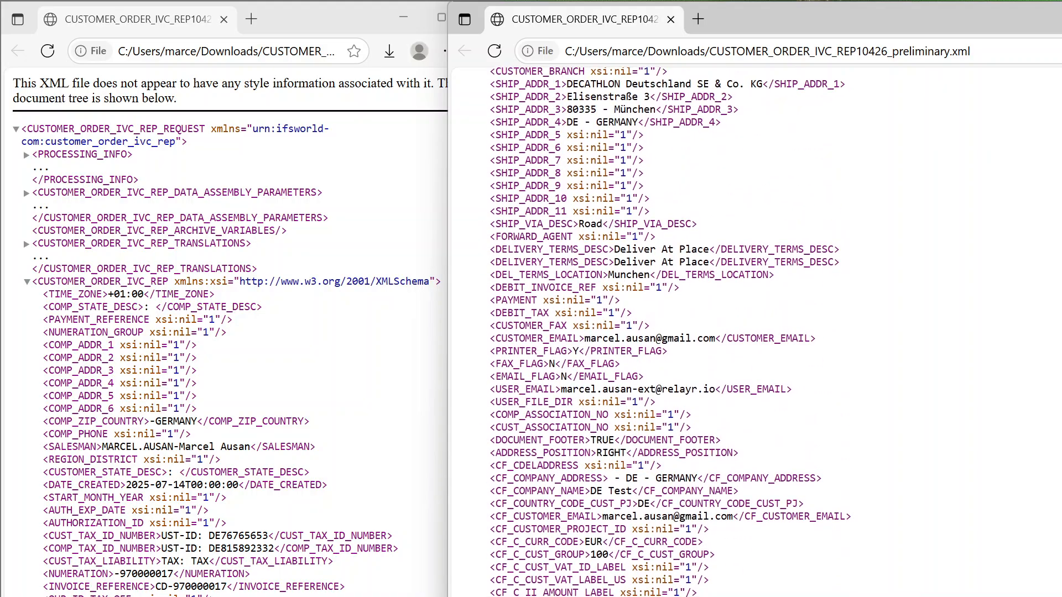
scroll(628, 332, "up", 15)
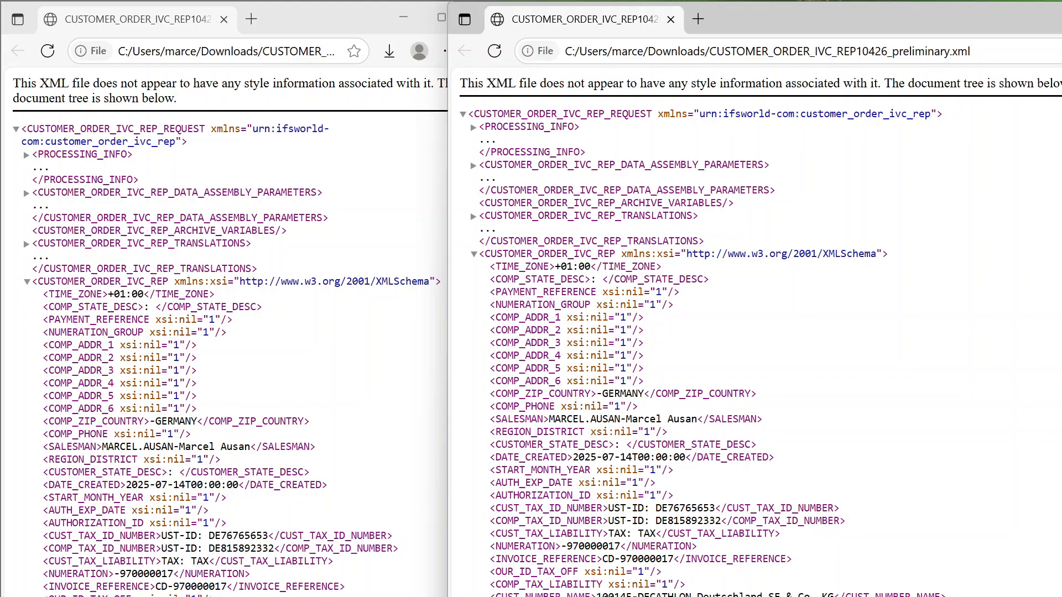
- Locate and highlight the INVOICE_COPY_LABEL element in the posted invoice XML file for comparison with the preliminary one
key("alt+Tab")
scroll(93, 572, "down", 3)
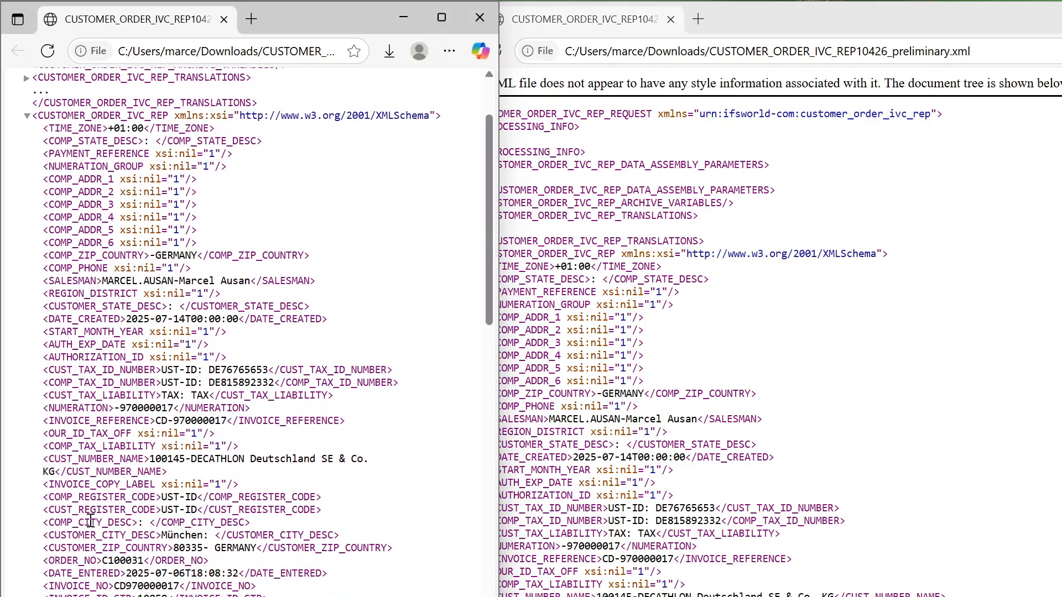
left_click(602, 561)
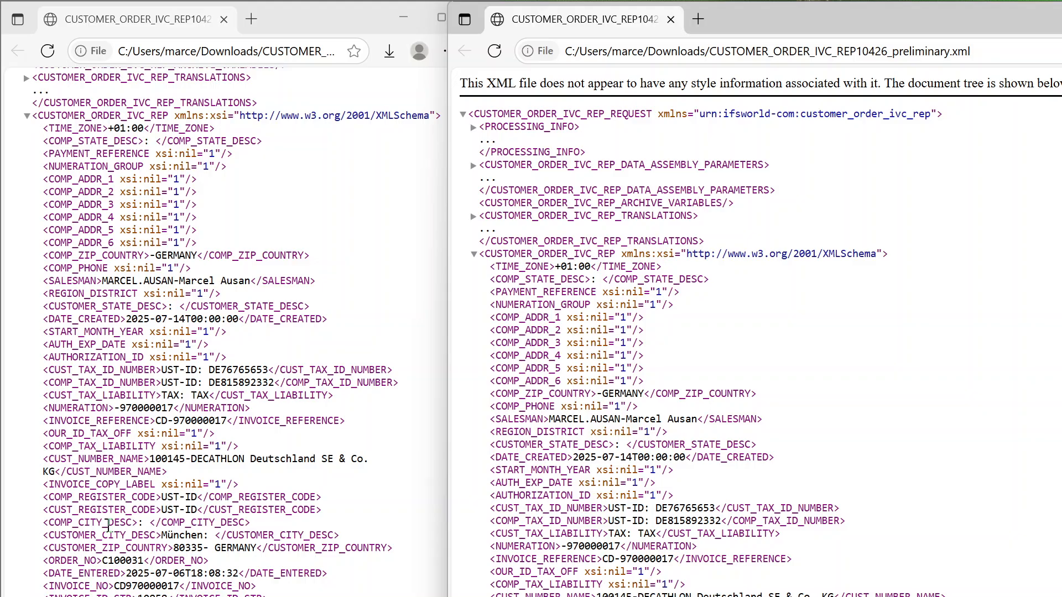
left_click_drag(244, 480, 53, 486)
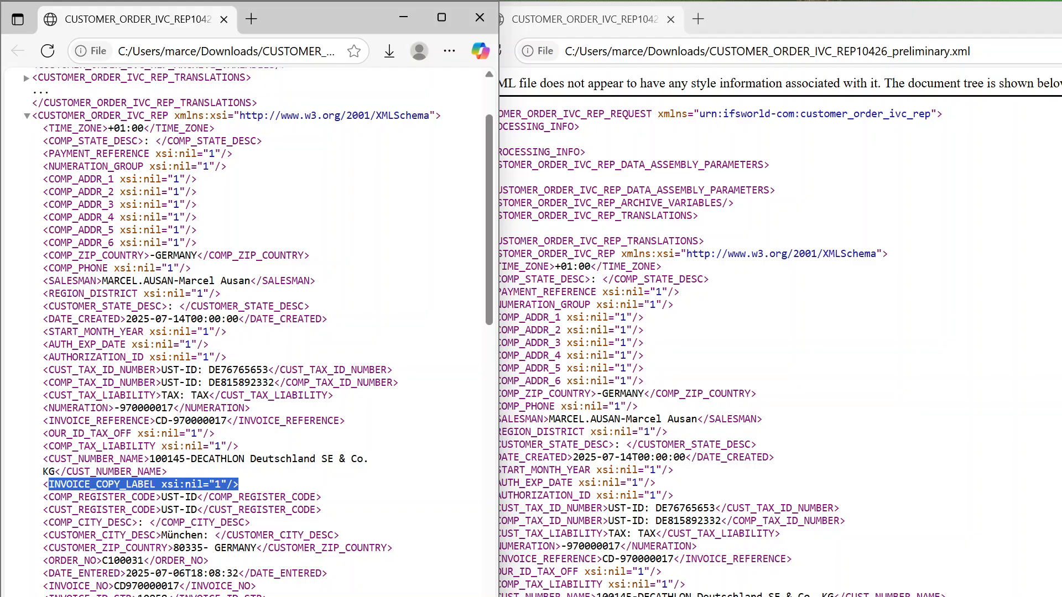
- Switch to IFS Cloud, find pages matching "rep rule" and open the Report Rule page
key("alt+Tab")
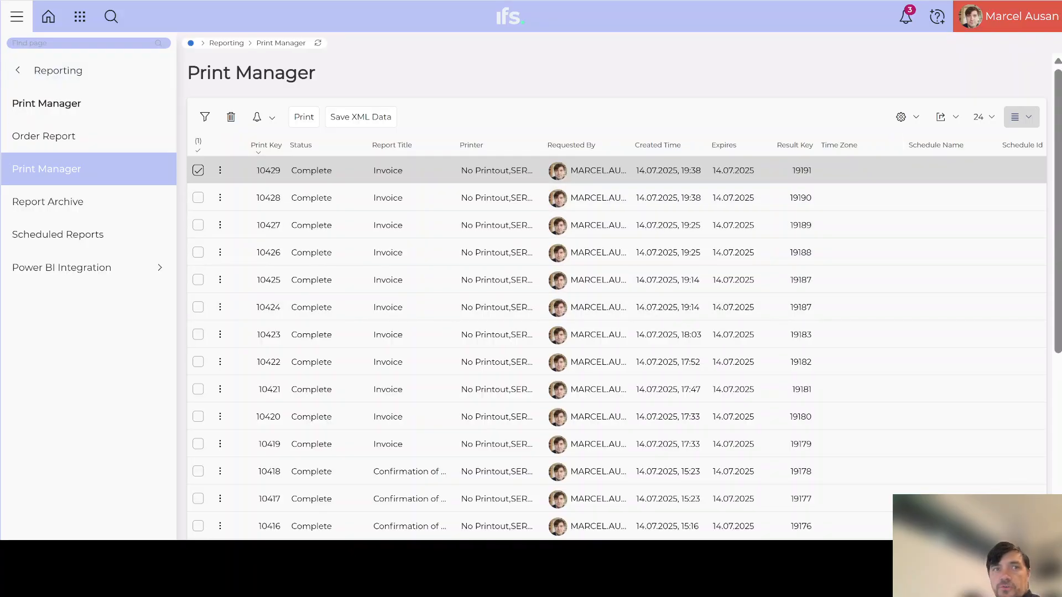
left_click(40, 43)
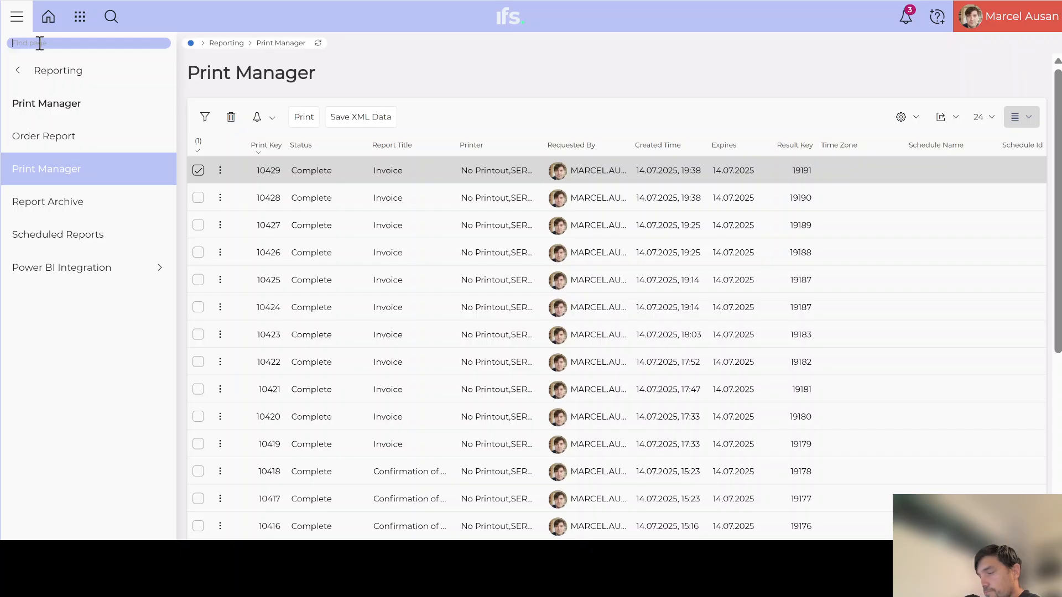
type("rep rule")
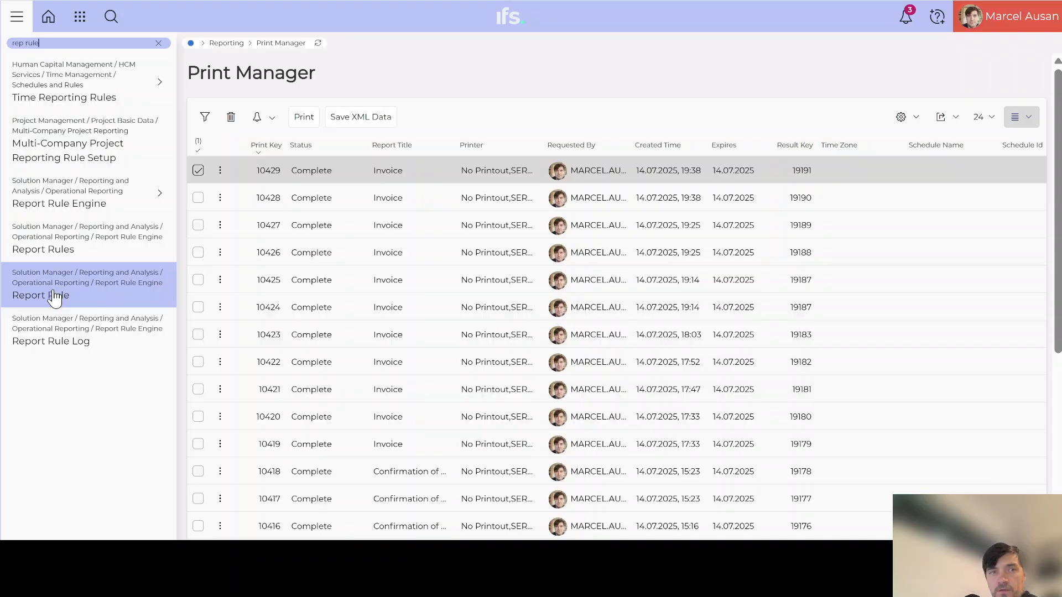
left_click(53, 295)
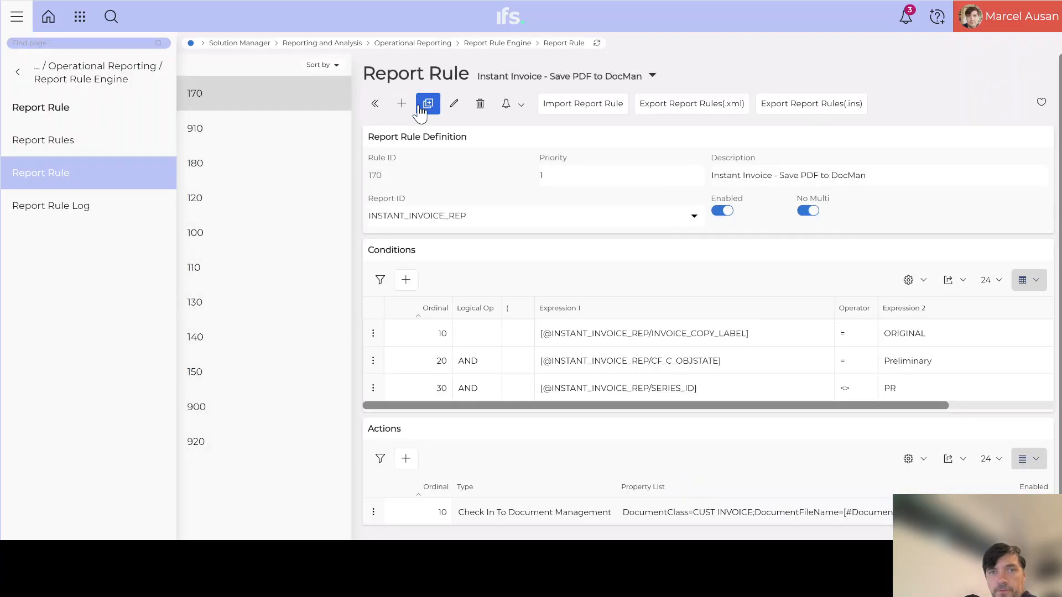
- Create a new report rule and set its Rule ID to 999
left_click(402, 104)
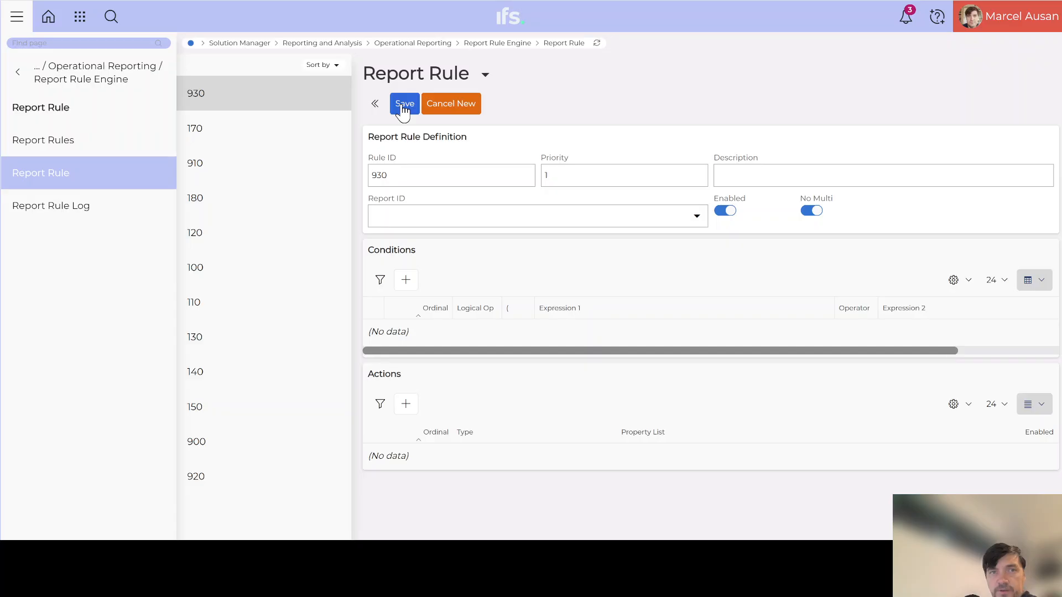
left_click_drag(391, 175, 376, 175)
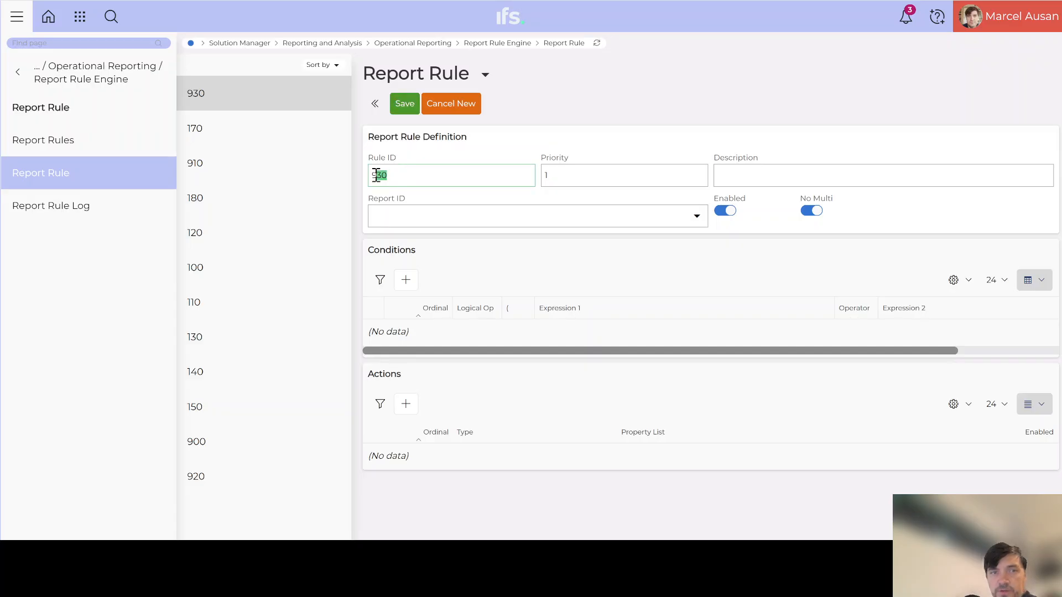
key("BackSpace")
type("9")
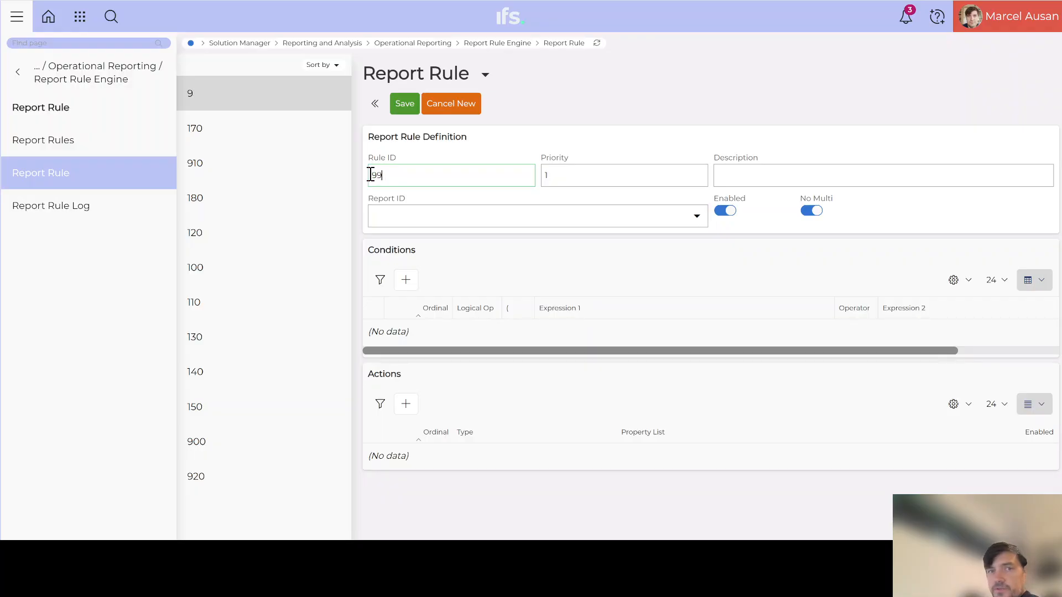
type("9")
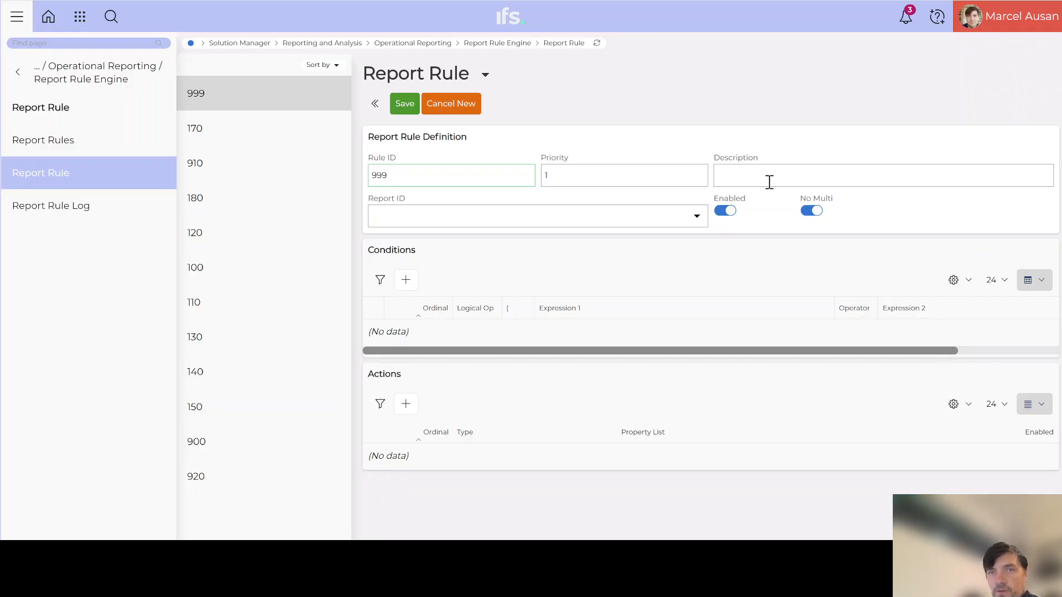
- Describe the new report rule as "Customer Invoice - attach PDF and send email"
left_click(771, 178)
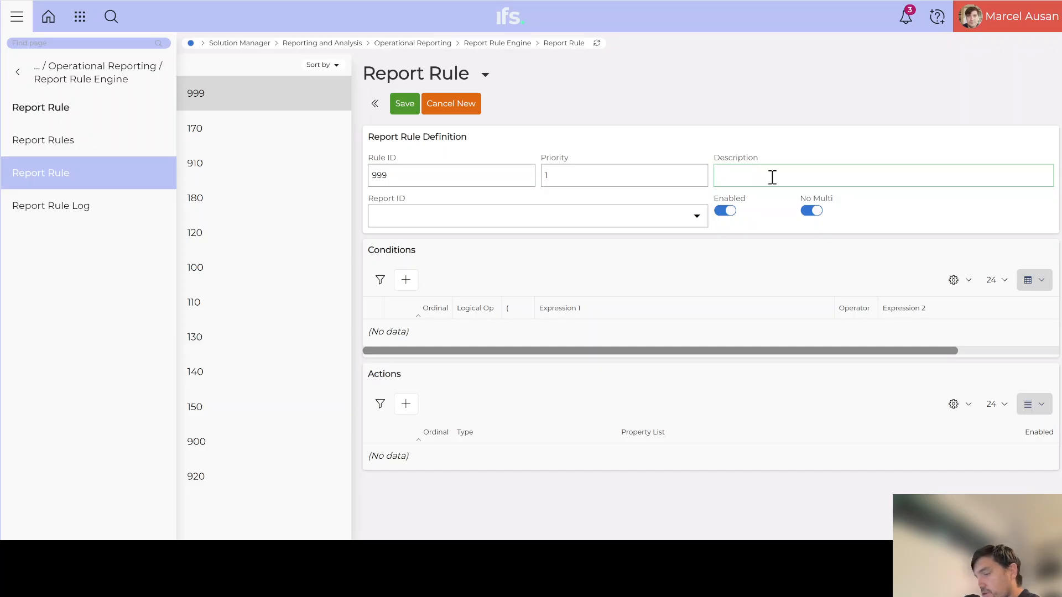
type("Customer ")
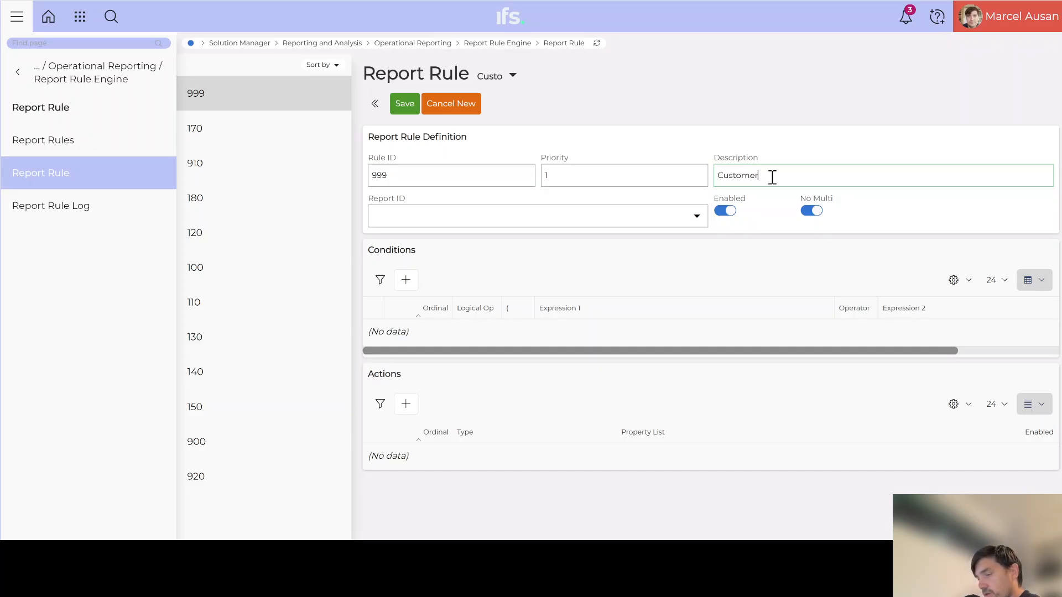
type("Invoice")
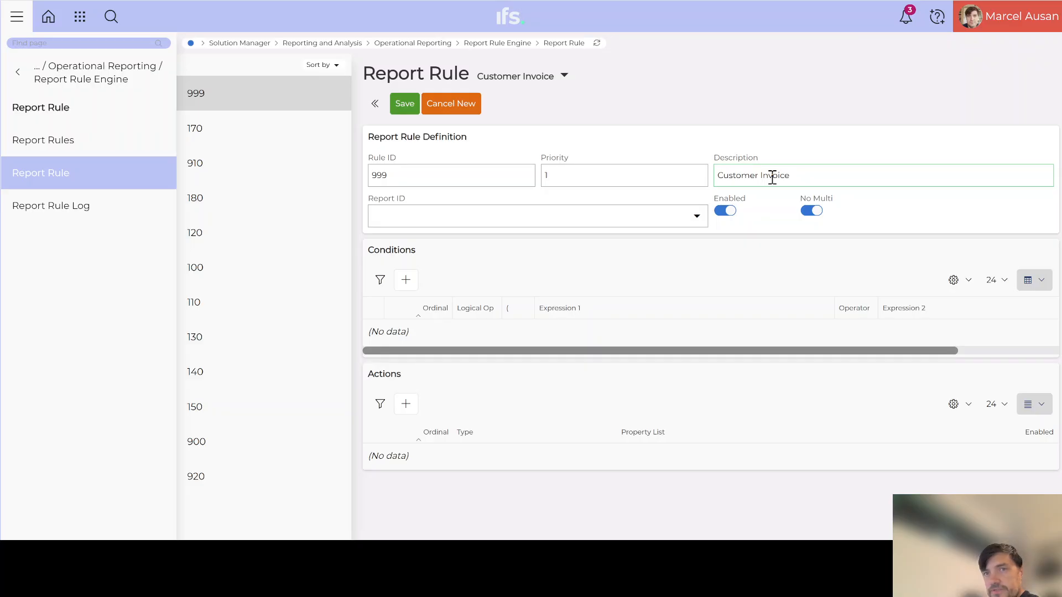
type(" - a")
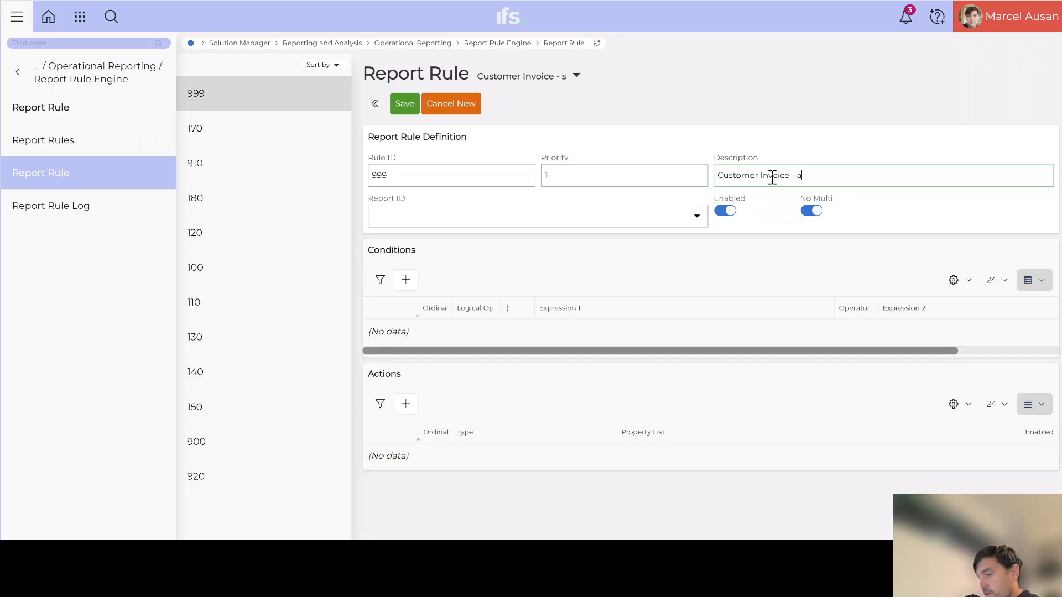
type("ttach PDF")
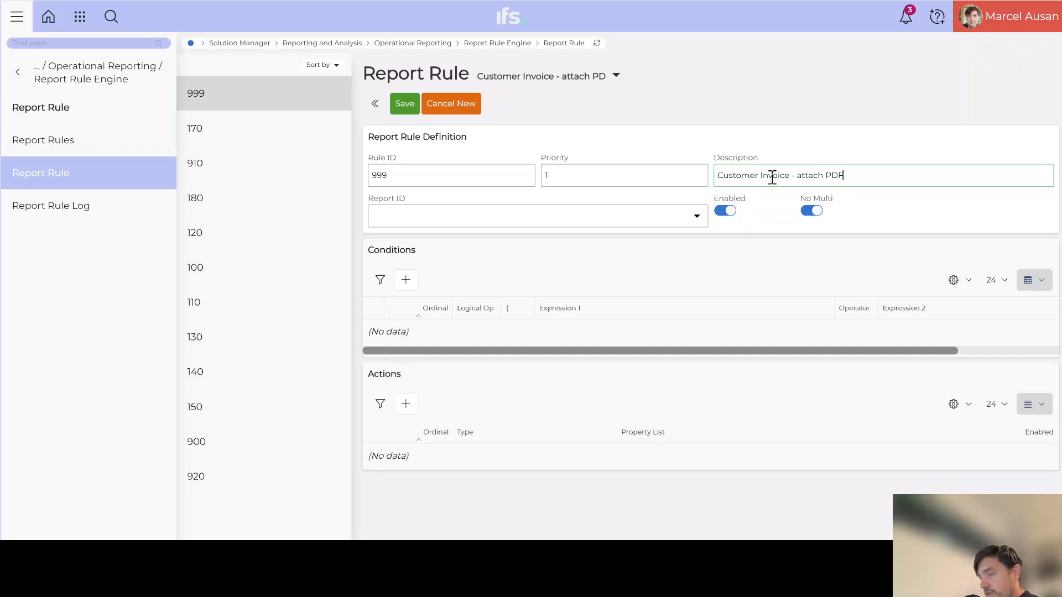
type("s")
type(" and s")
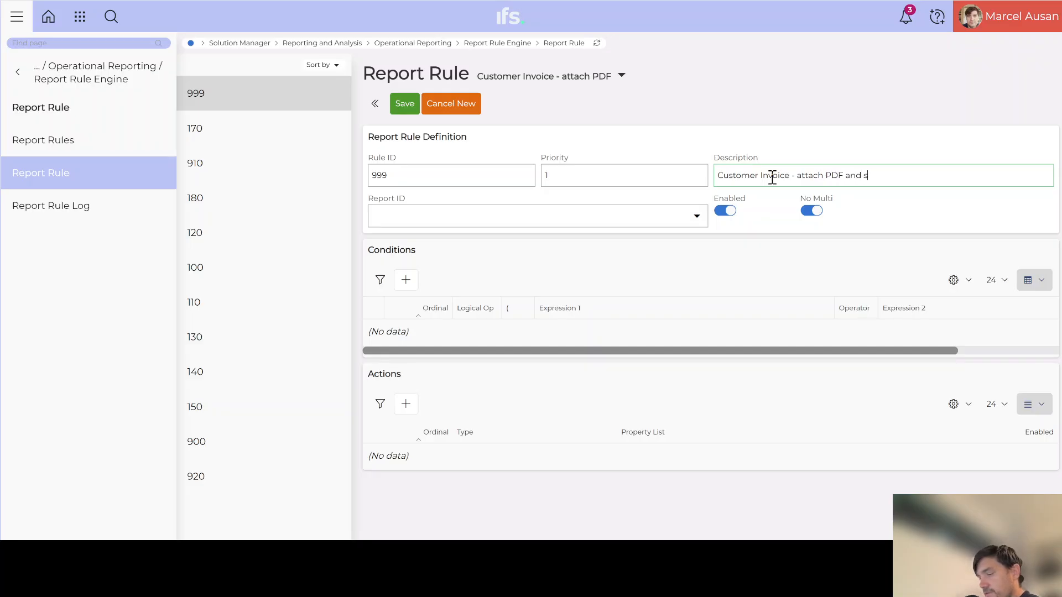
type("end email")
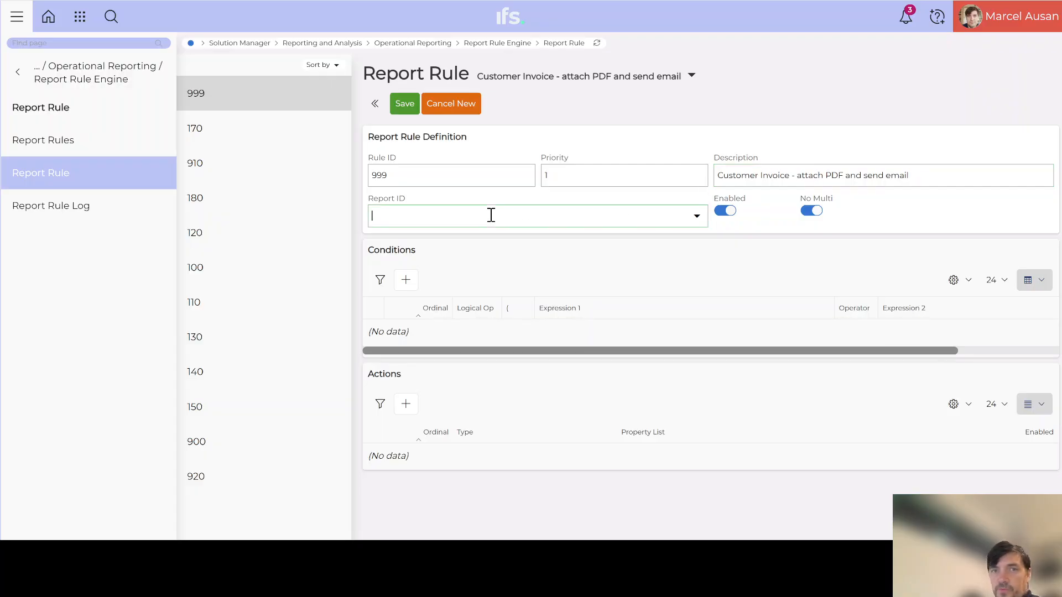
- Set the rule's Report ID to CUSTOMER_ORDER_IVC_REP and save the rule
left_click(696, 216)
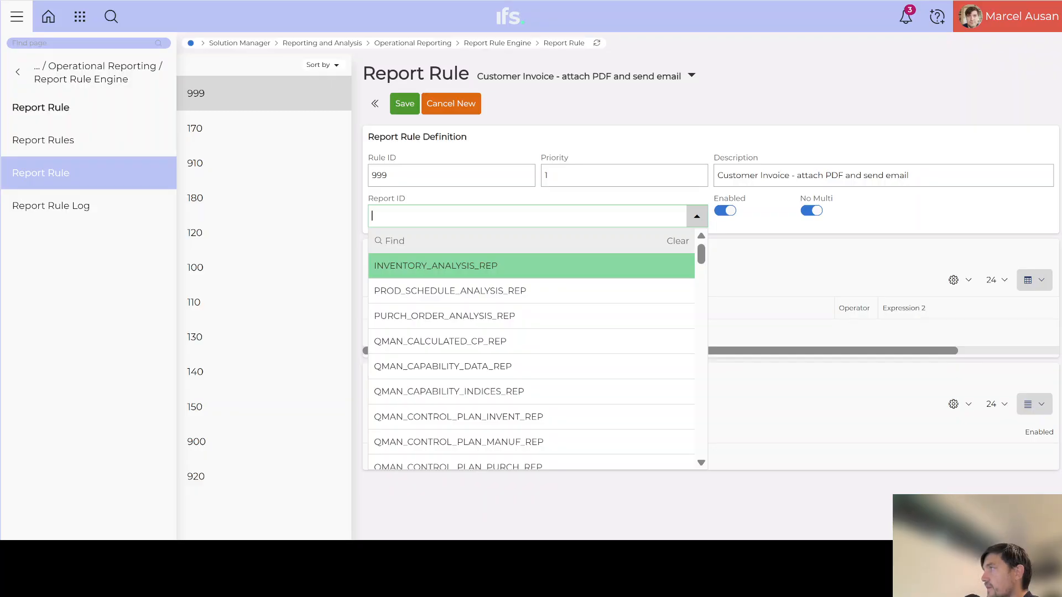
key("Escape")
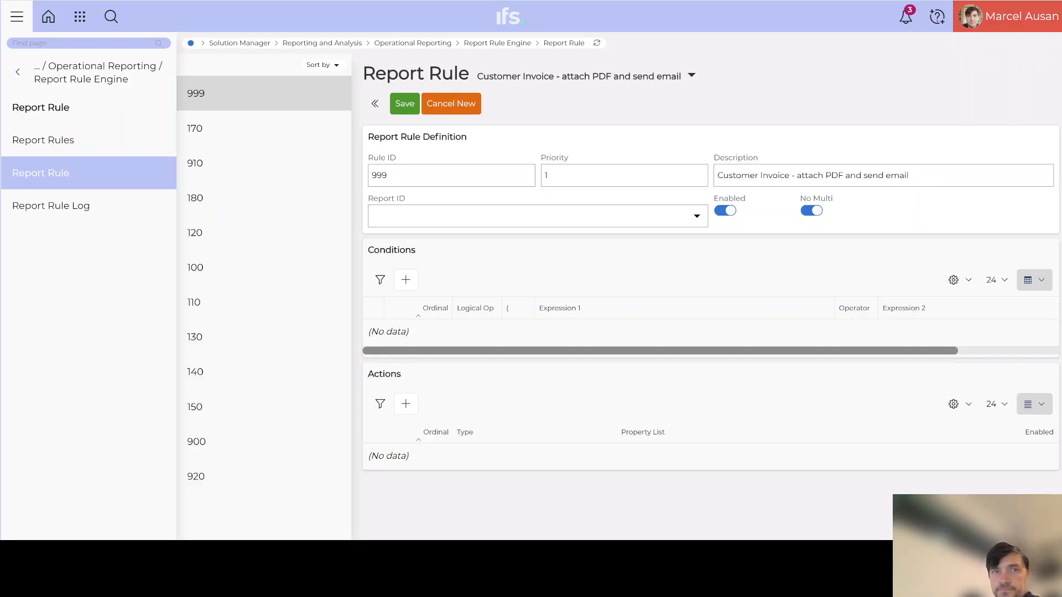
type("CUSTOMER_ORDER_IVC_REP")
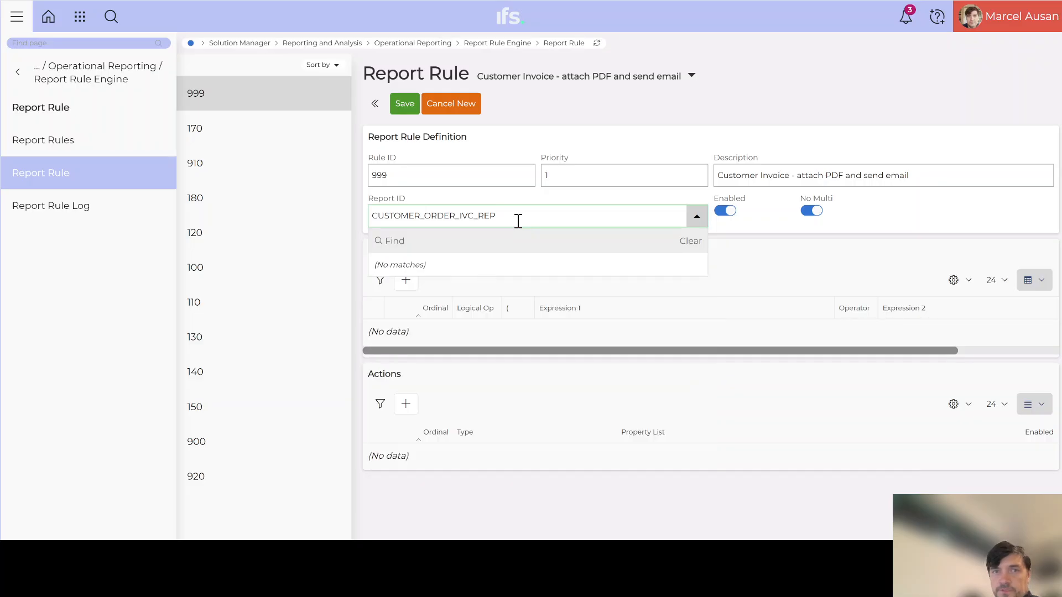
key("BackSpace")
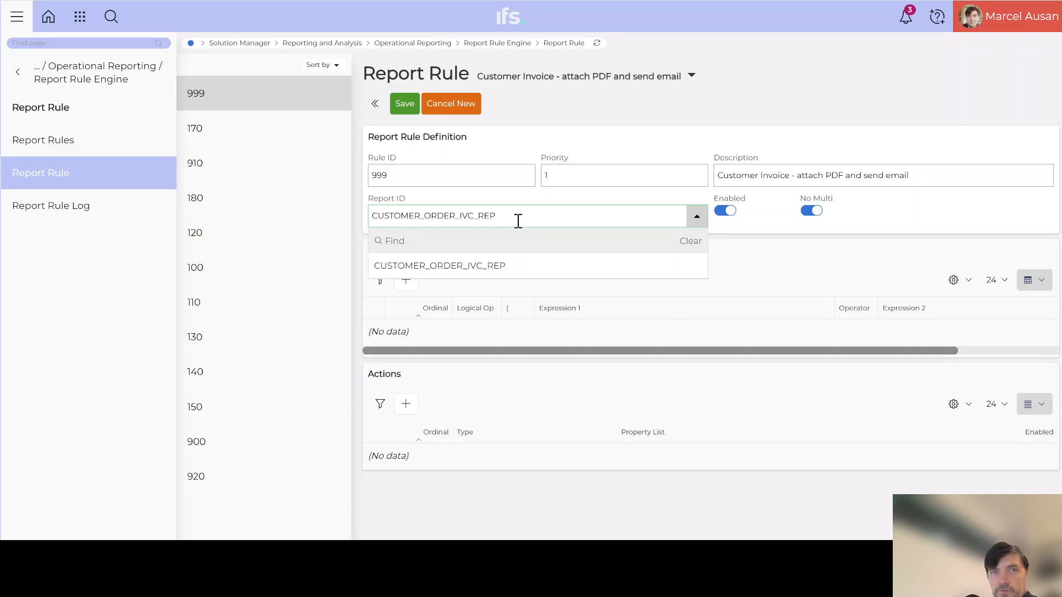
left_click(442, 269)
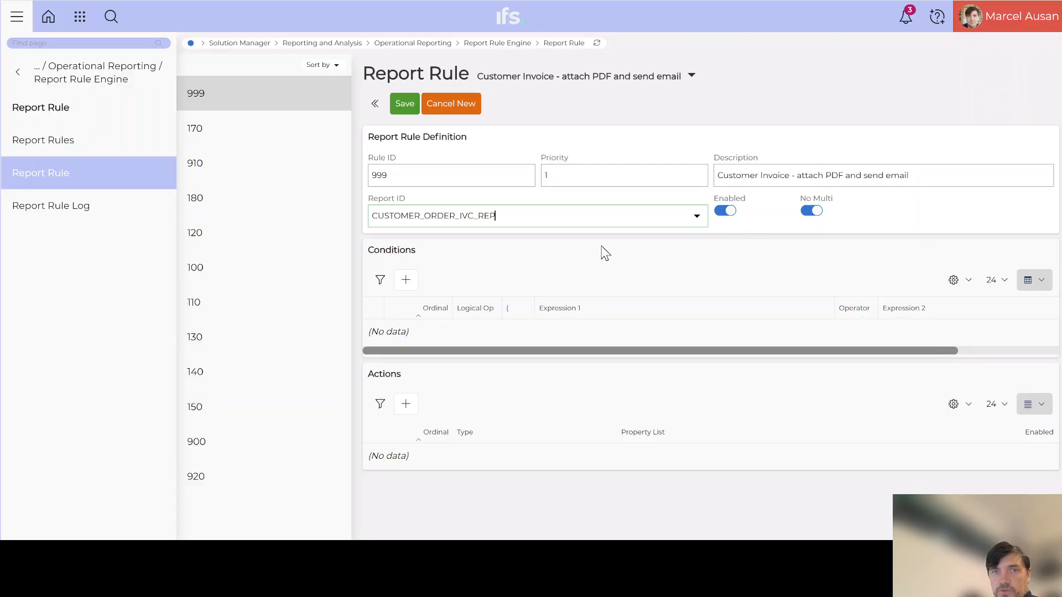
left_click(406, 106)
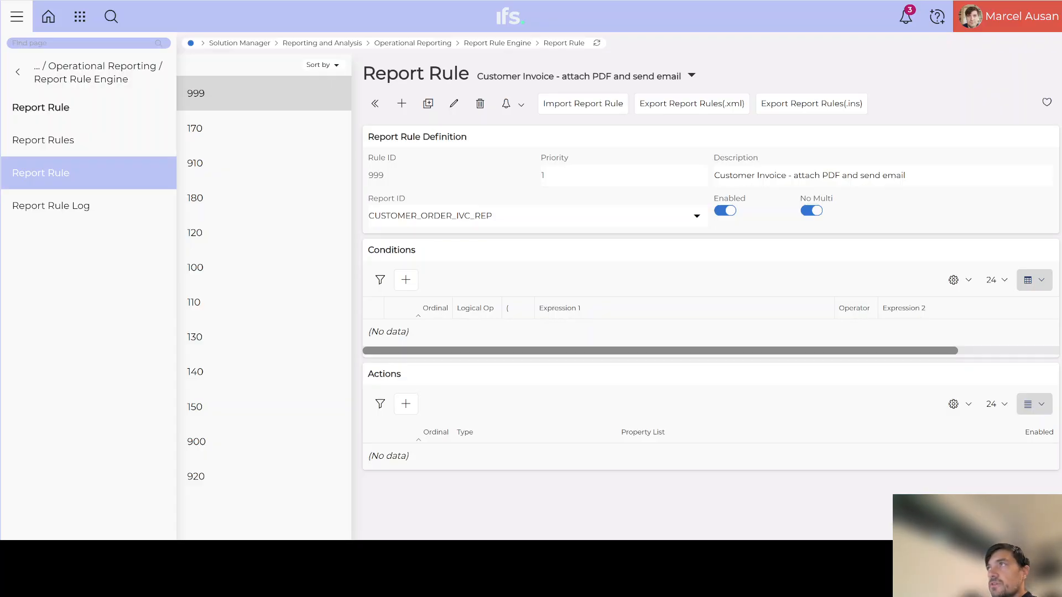
- Start a new condition for report rule 999 and open the definition of its first expression
left_click(406, 280)
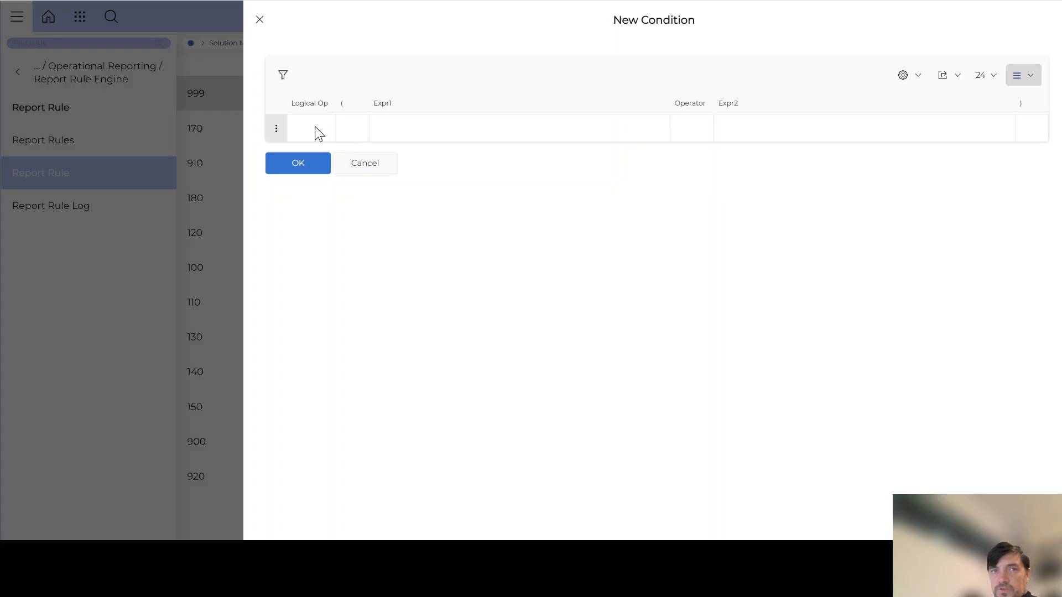
left_click(427, 129)
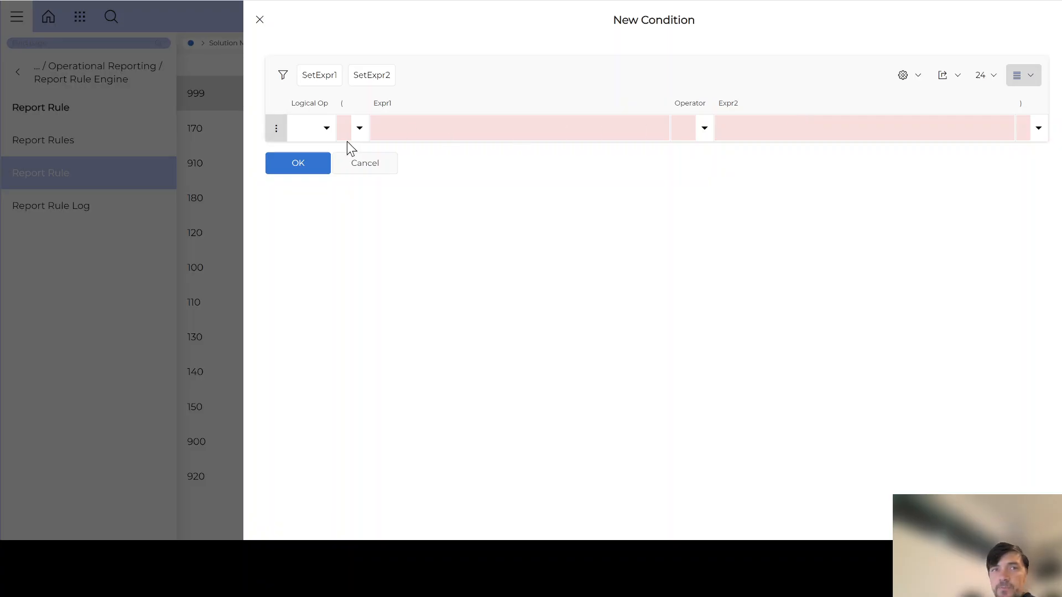
left_click(402, 128)
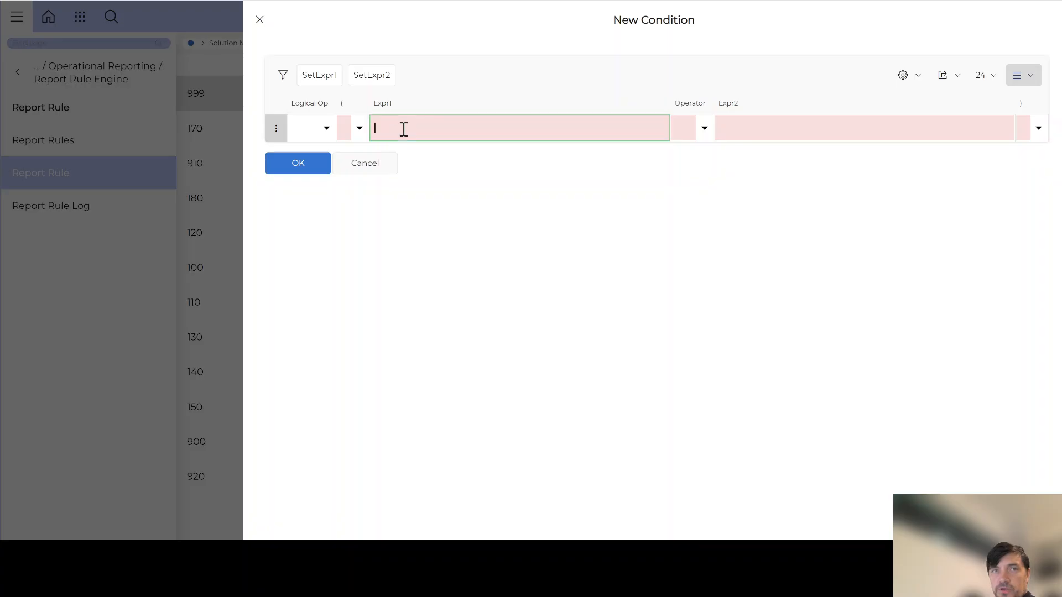
left_click(319, 77)
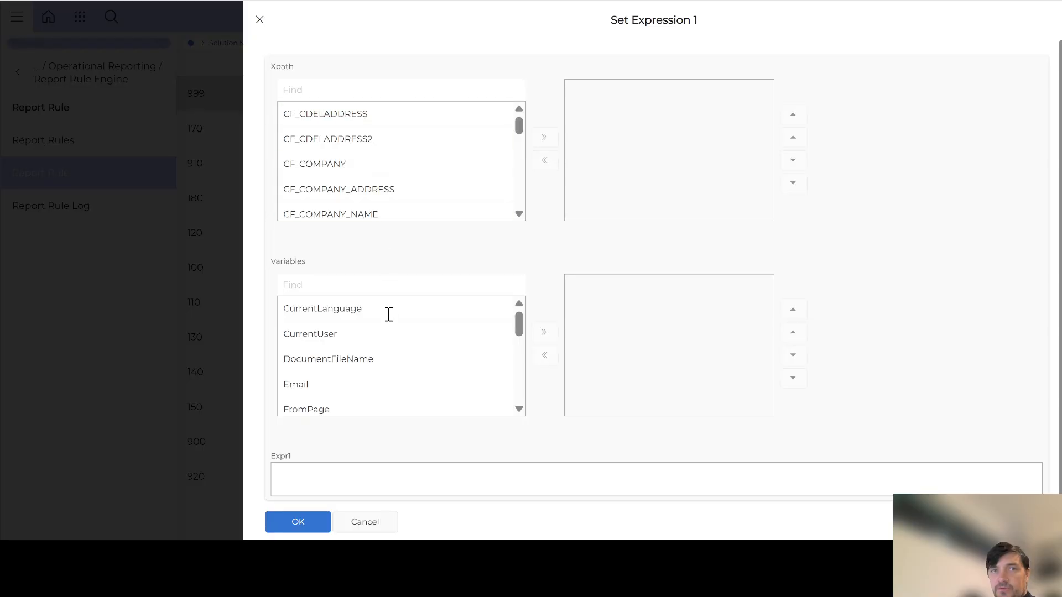
- Find the INVOICE_COPY_LABEL Xpath and set it as the condition's first expression
scroll(380, 127, "down", 1)
scroll(380, 120, "up", 3)
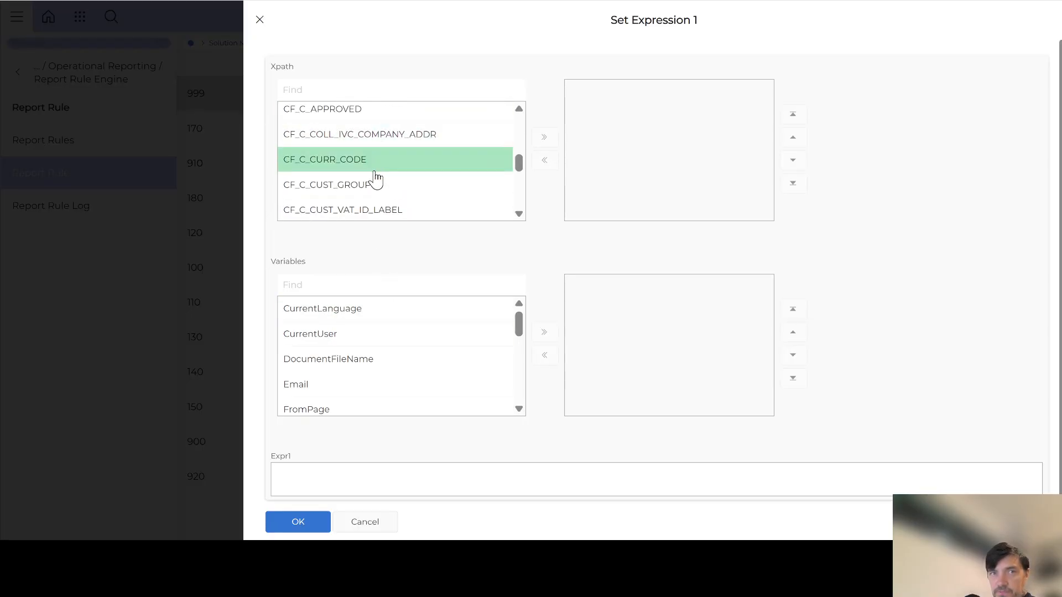
scroll(374, 177, "down", 2)
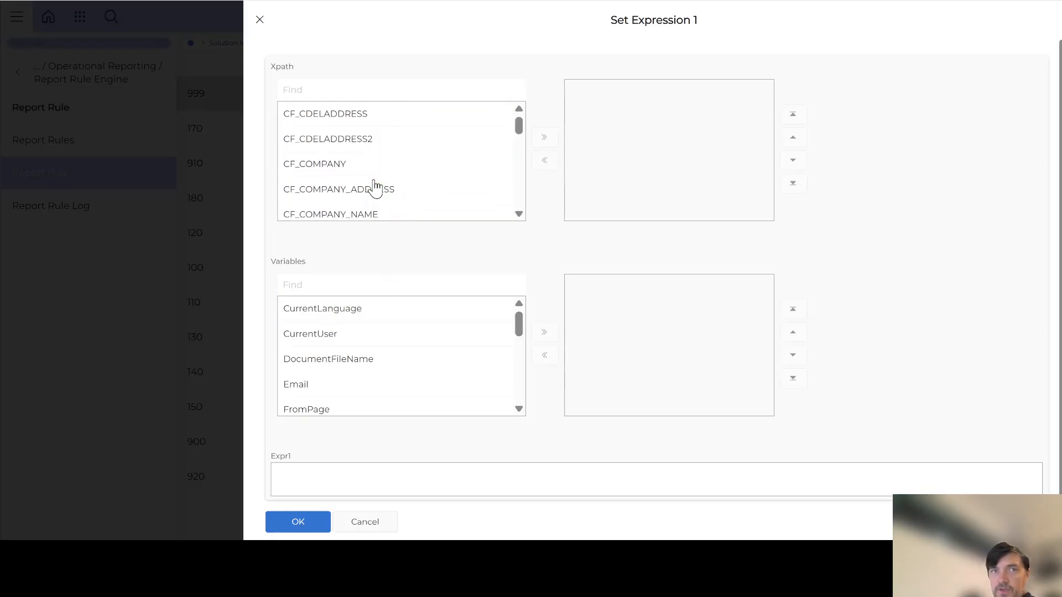
left_click(325, 89)
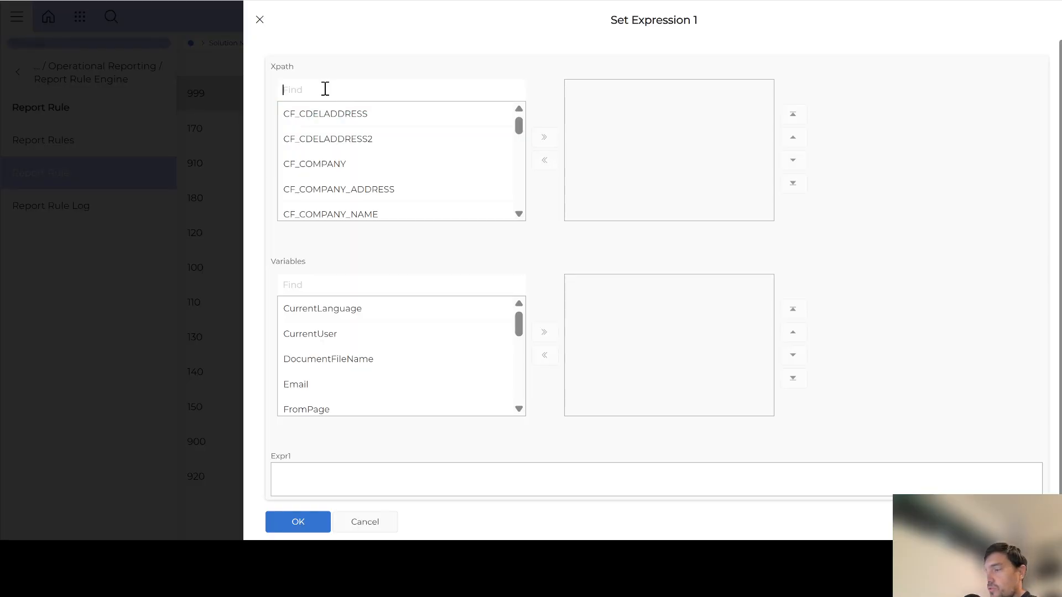
type("INV")
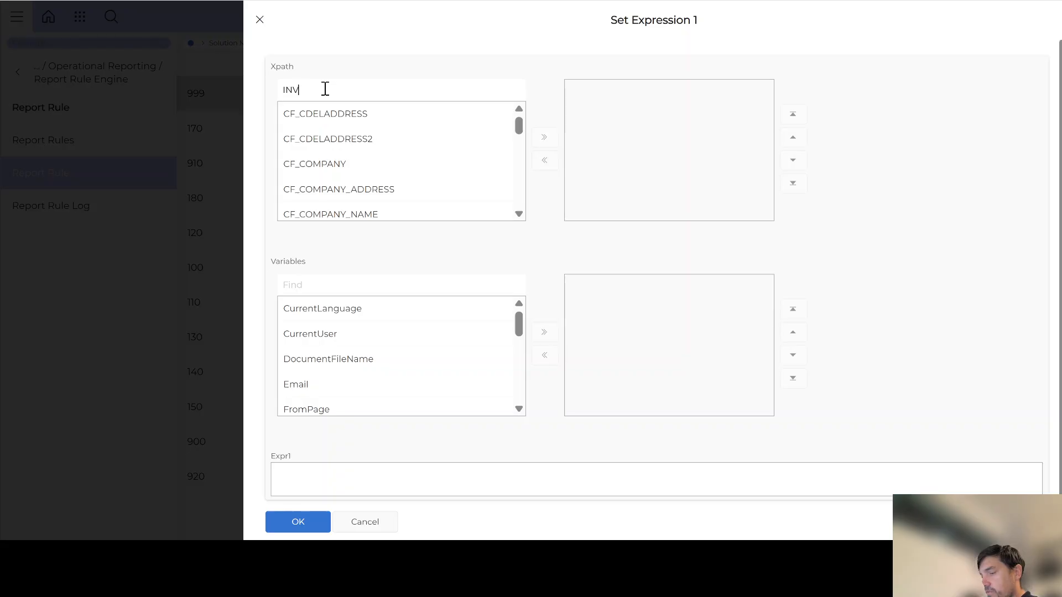
type("OICE_COPY")
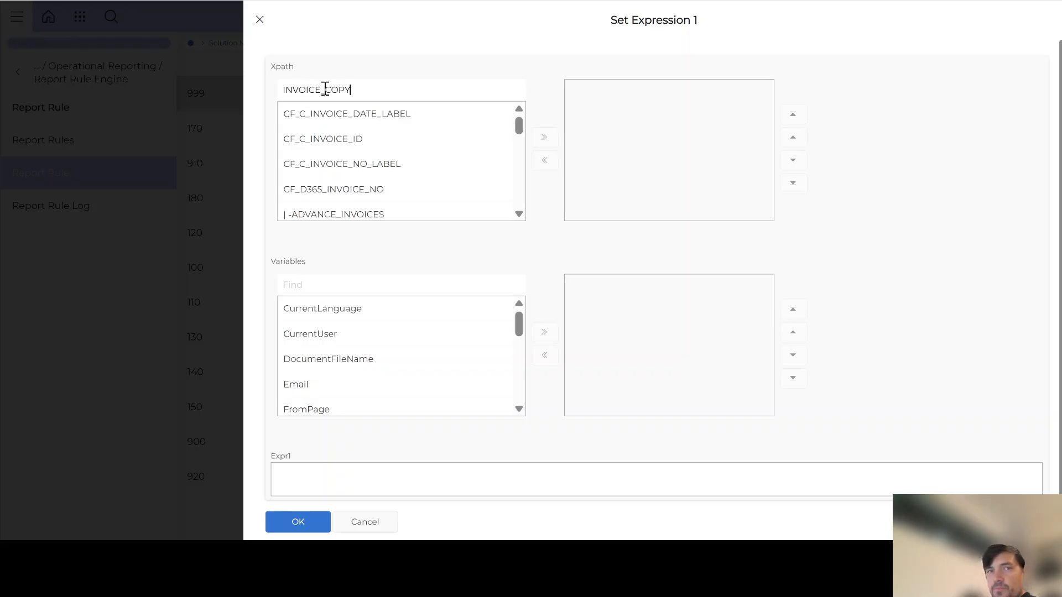
left_click(338, 116)
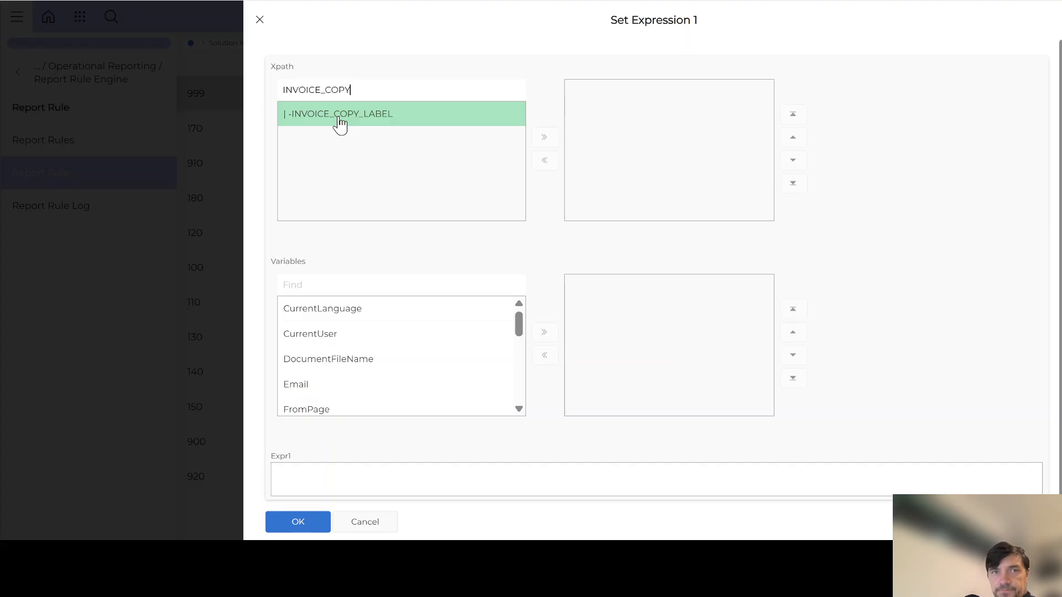
double_click(338, 117)
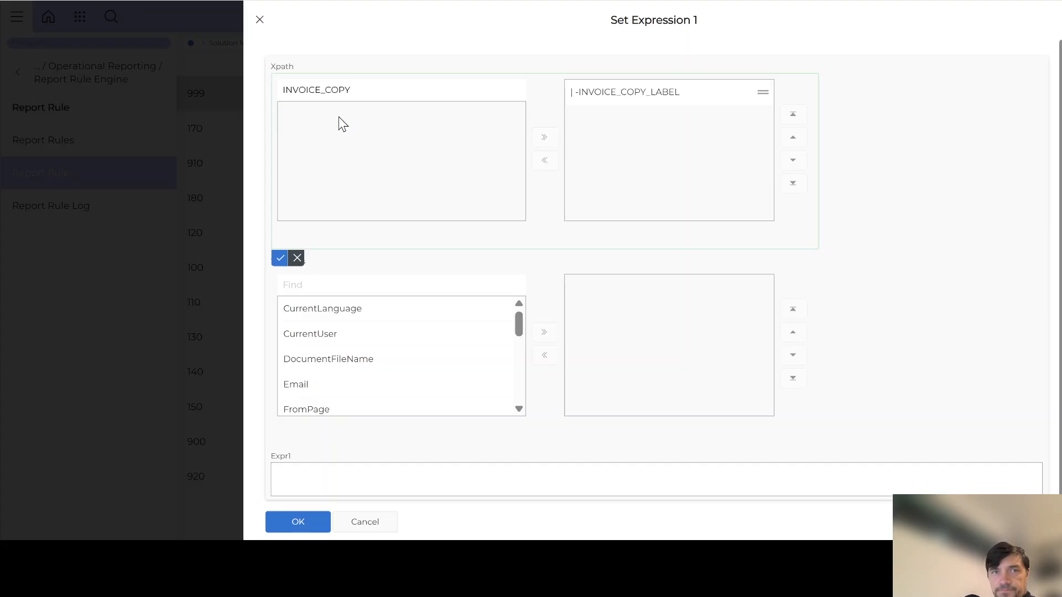
left_click(279, 258)
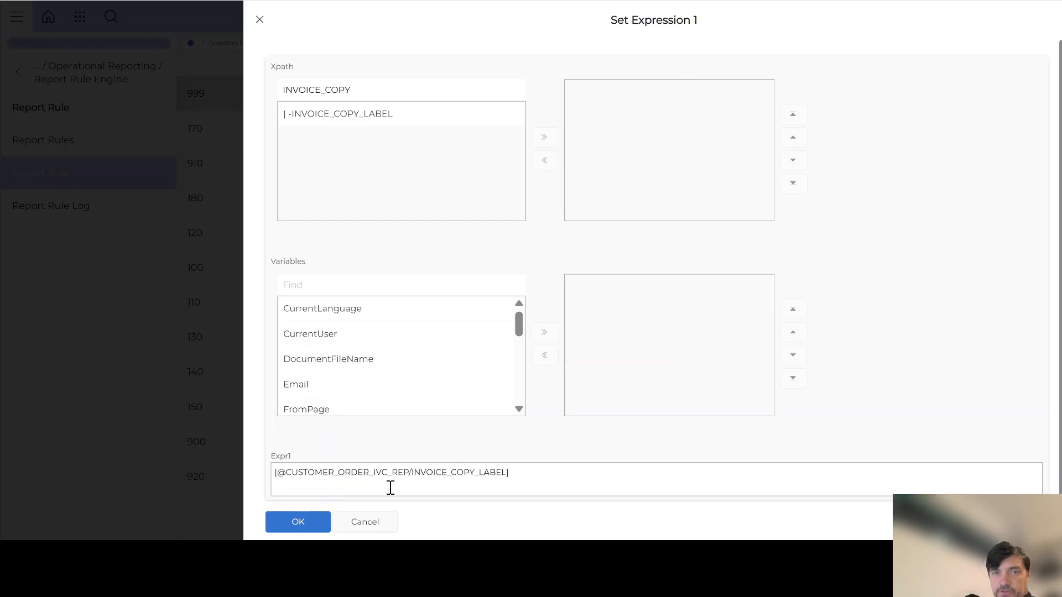
left_click(300, 525)
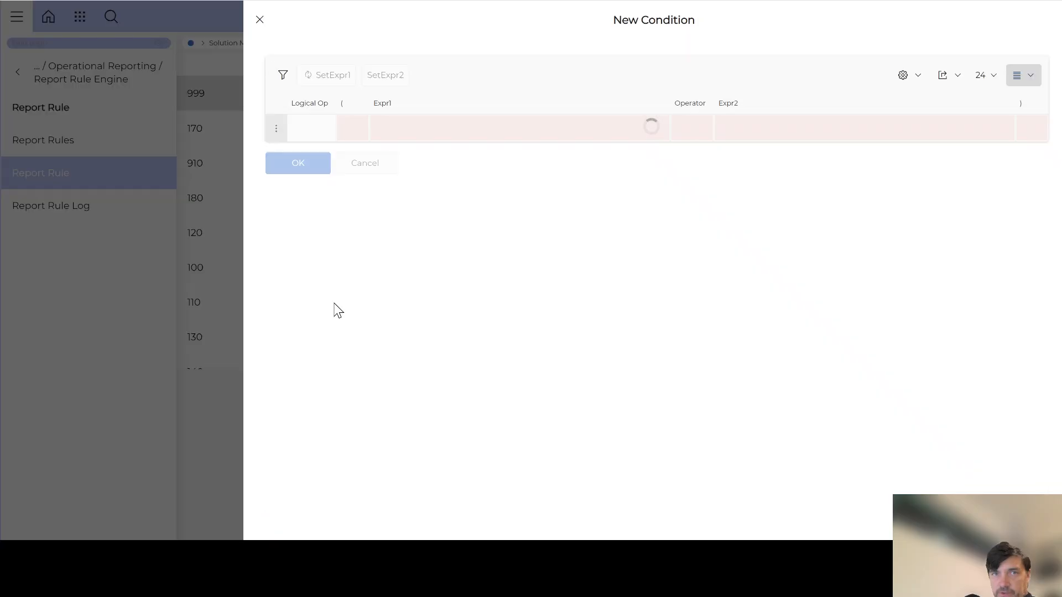
- Set the condition's operator to = and its second expression to ORIGINAL, and save the condition
left_click(712, 128)
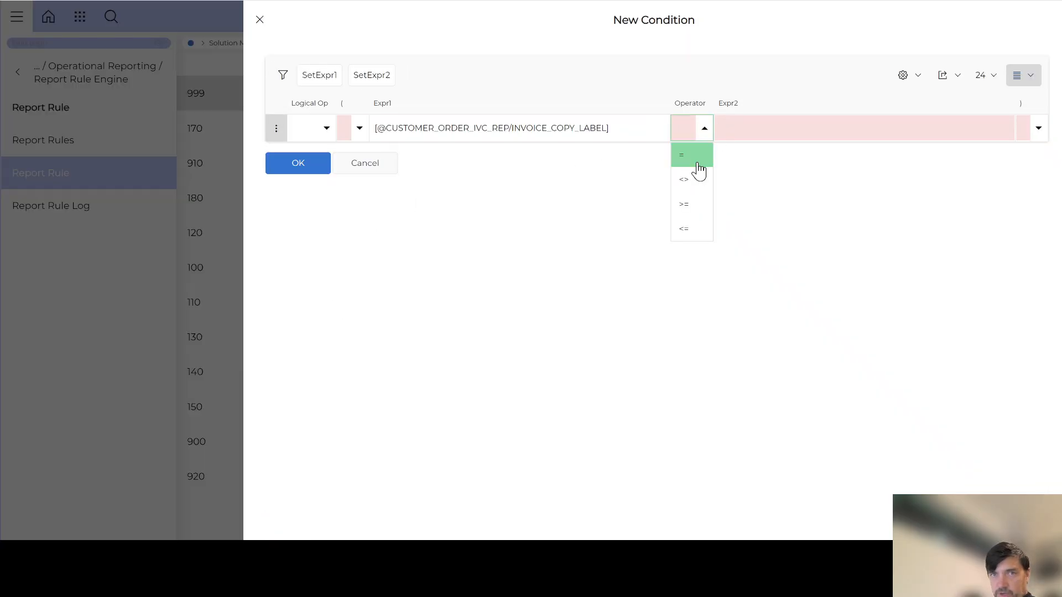
left_click(689, 154)
left_click(754, 130)
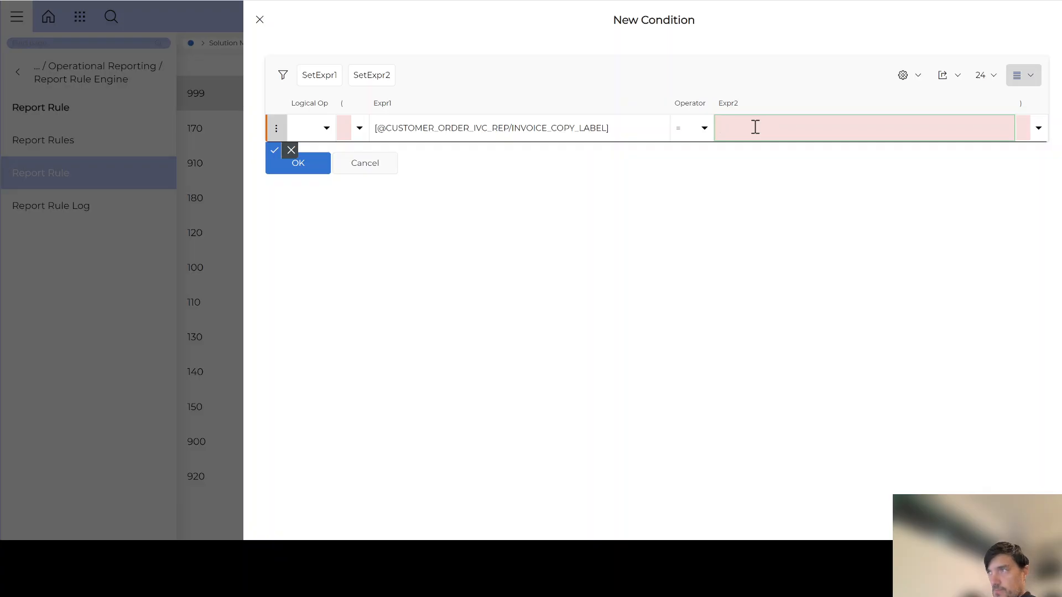
type("ORIGI")
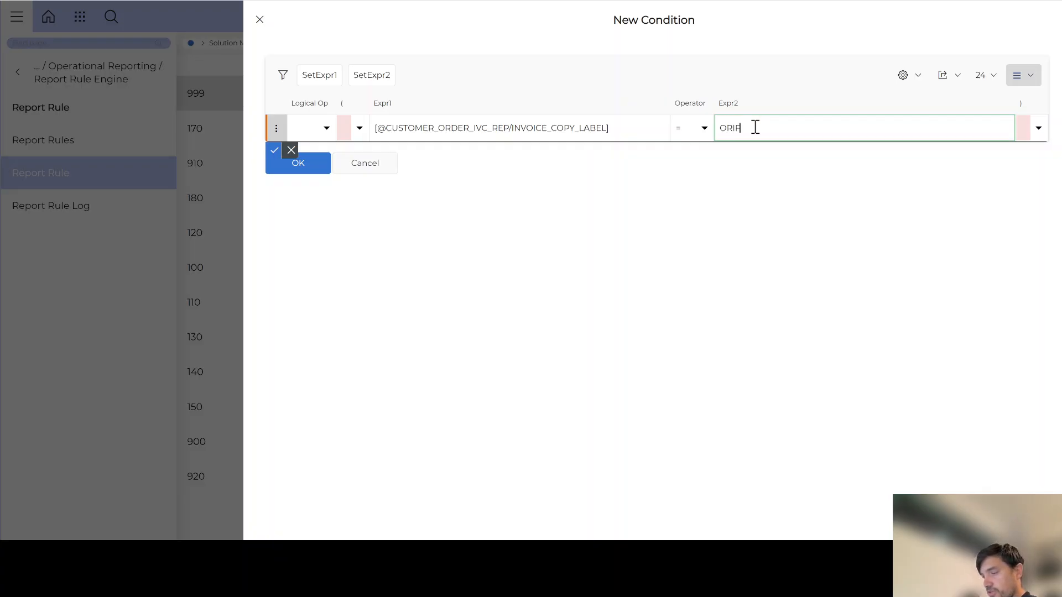
type("NAL")
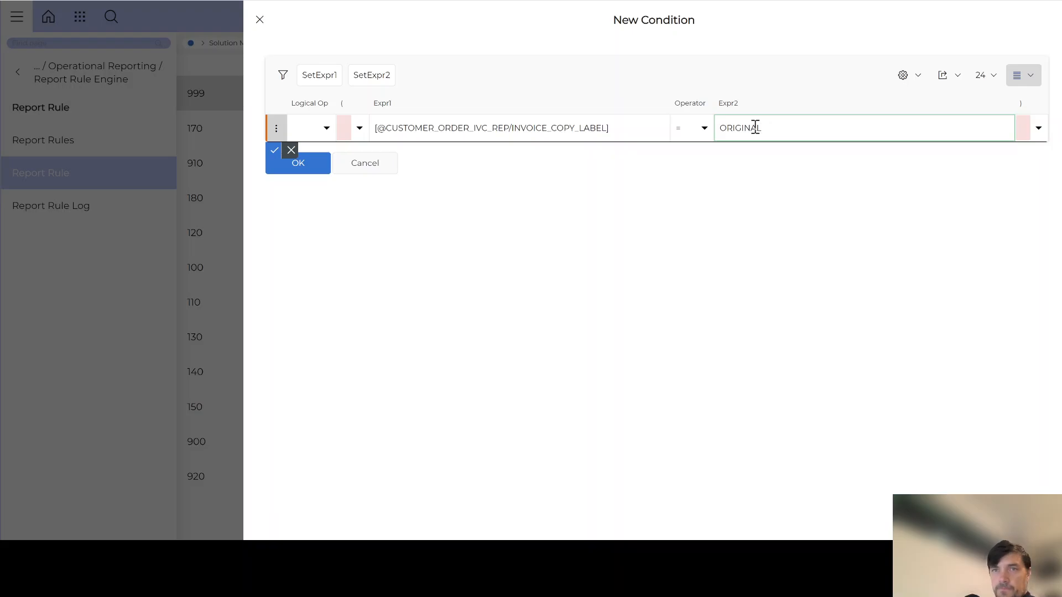
left_click(274, 150)
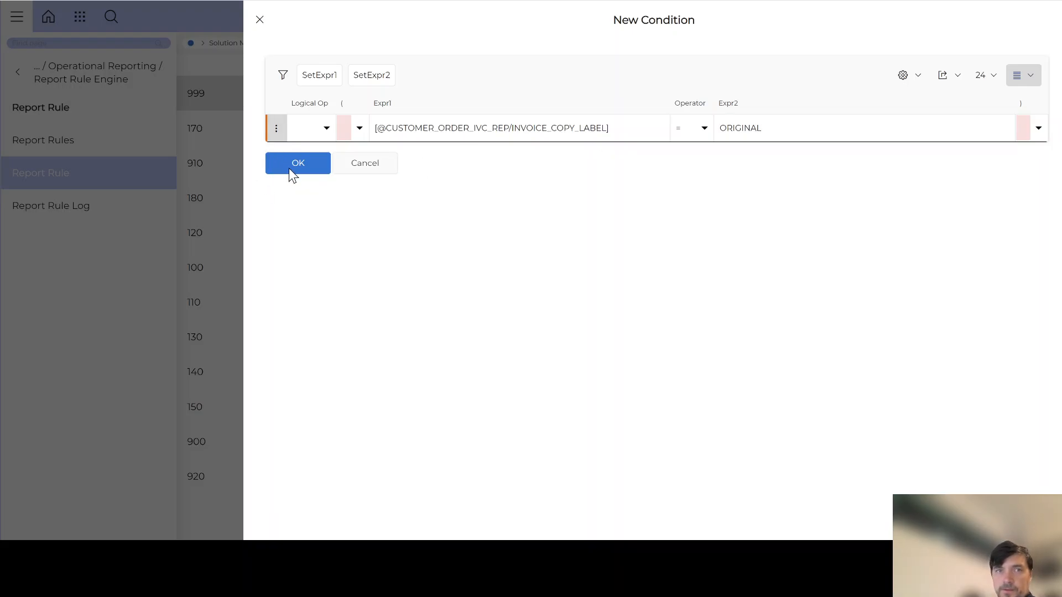
left_click(296, 166)
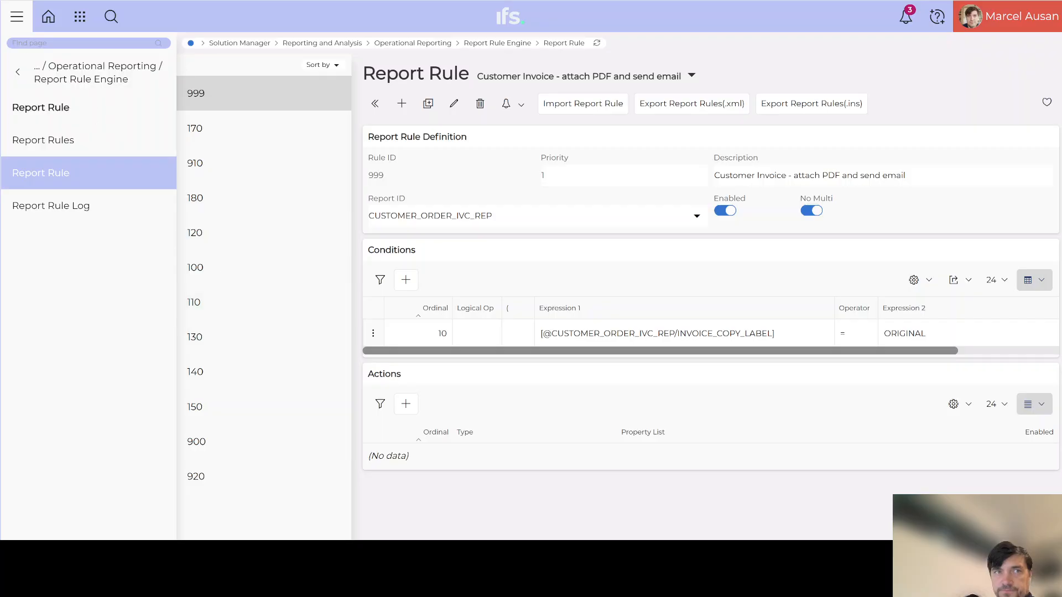
- Switch to the Customer Invoice page to examine the invoice's reprint options, and return to the report rule without adding a condition
left_click(16, 16)
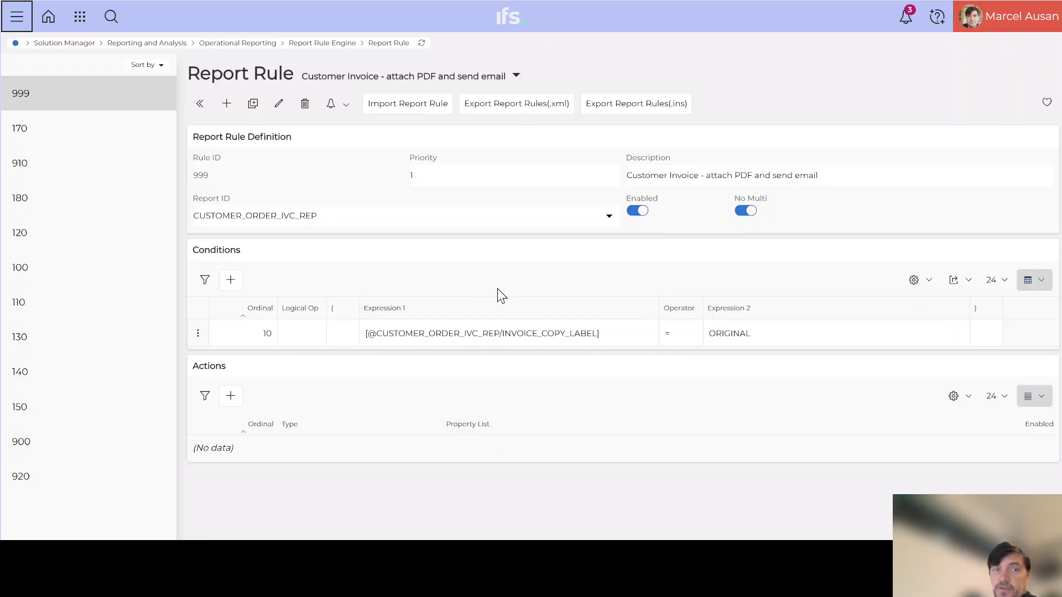
left_click(232, 281)
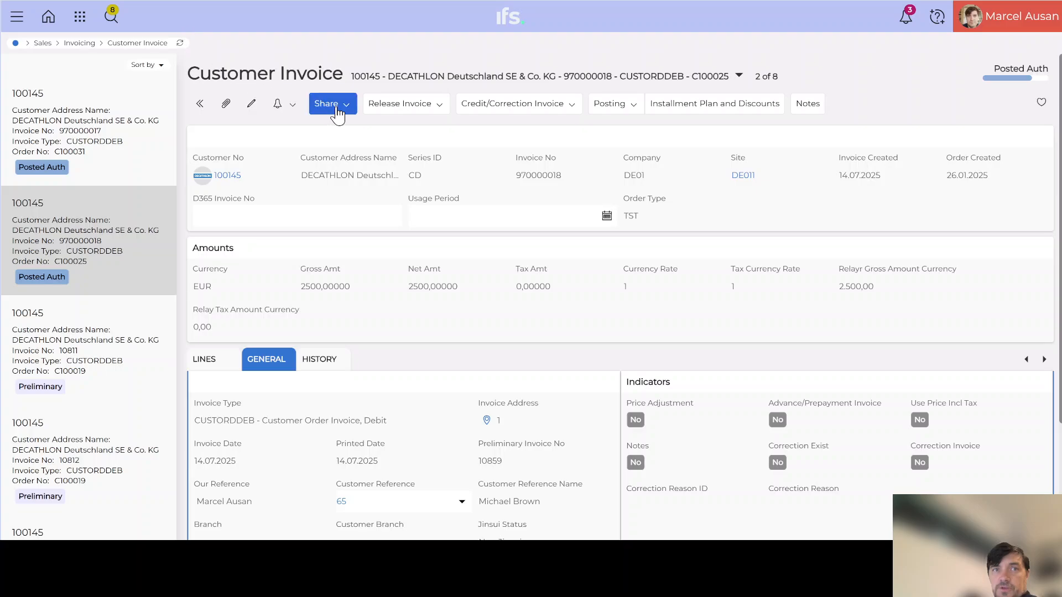
left_click(346, 107)
left_click(349, 126)
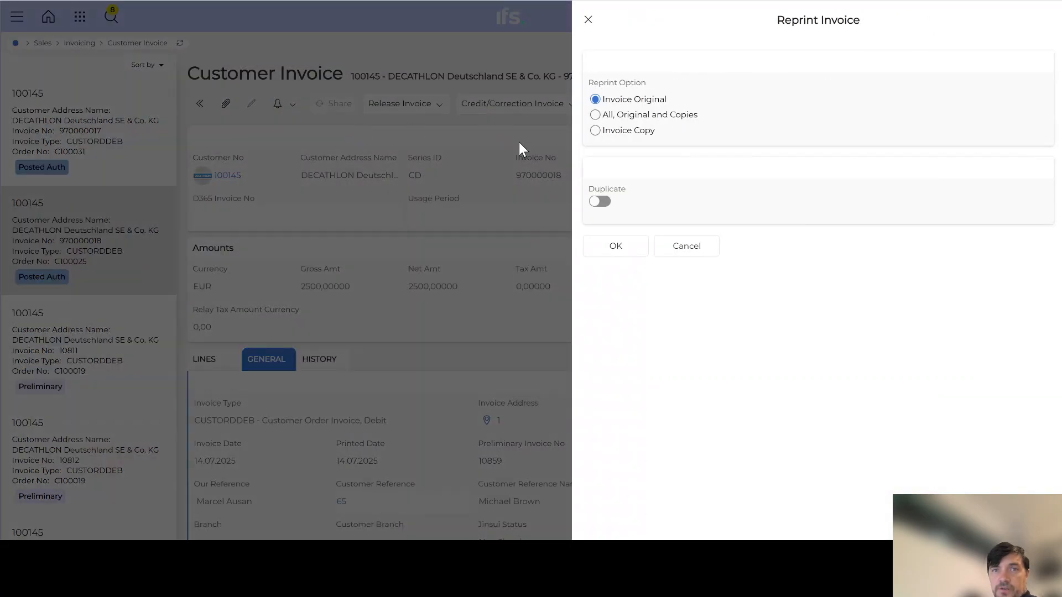
left_click(636, 247)
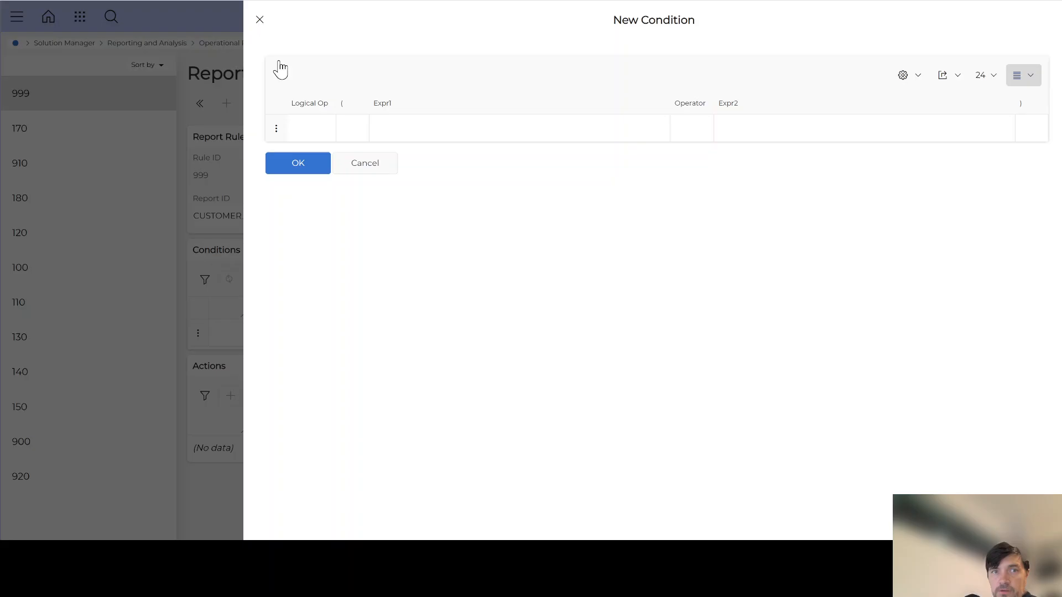
left_click(357, 167)
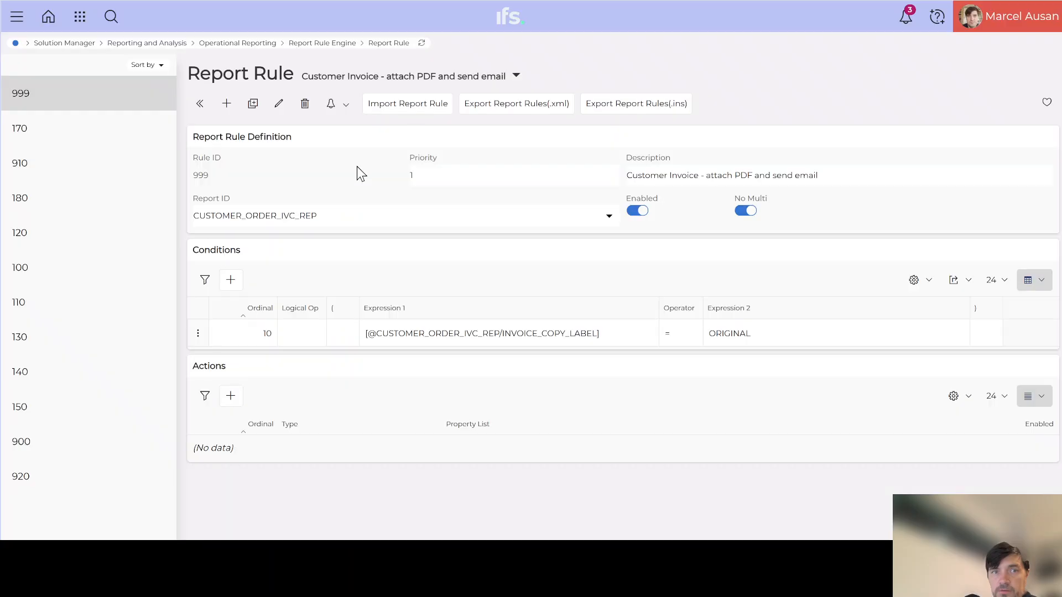
- Start a second condition for the report rule with the logical operator AND
left_click(230, 280)
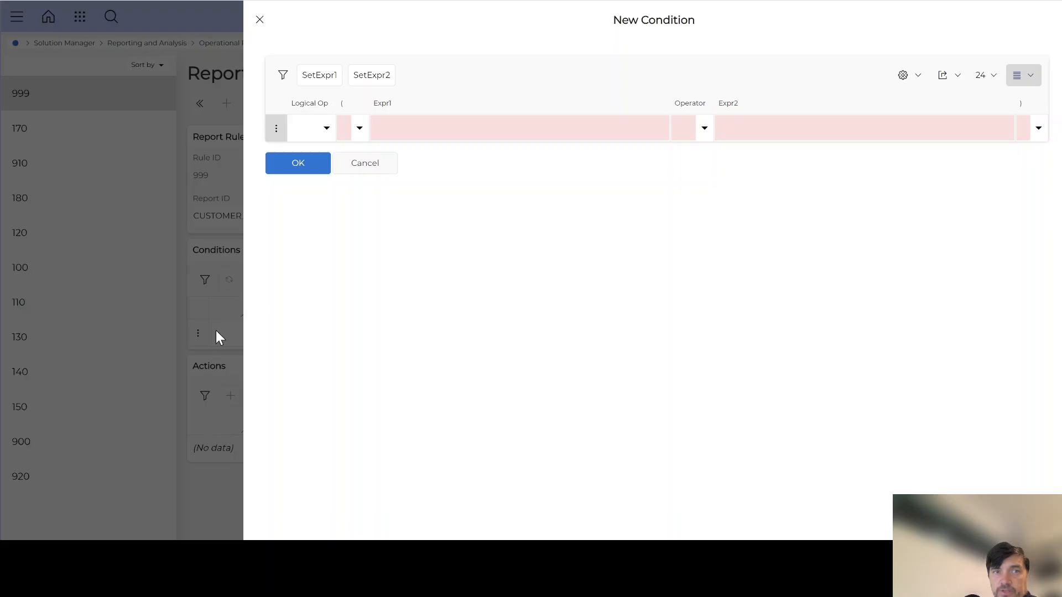
left_click(327, 129)
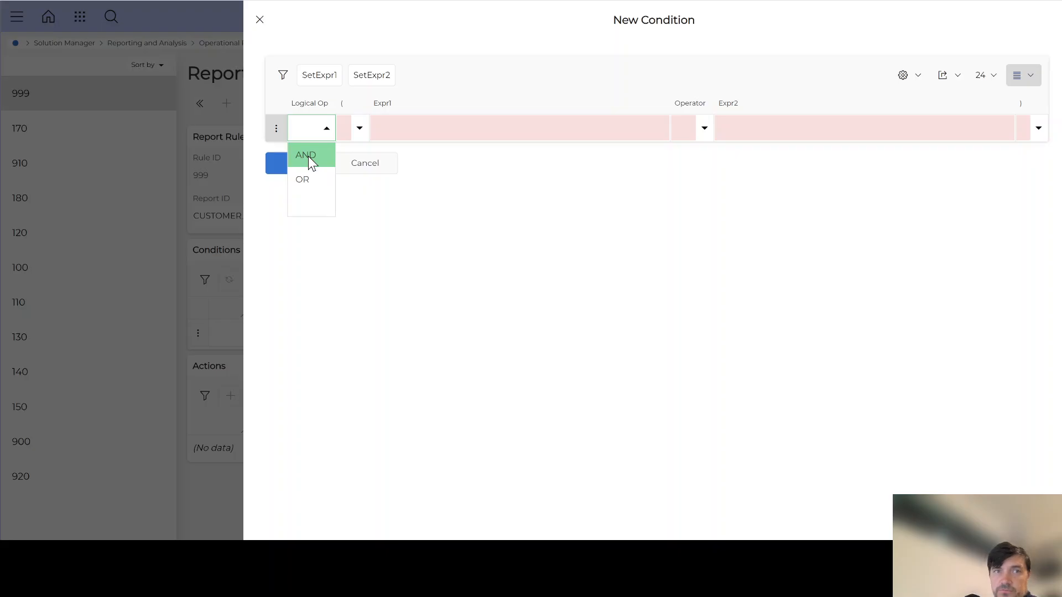
left_click(308, 156)
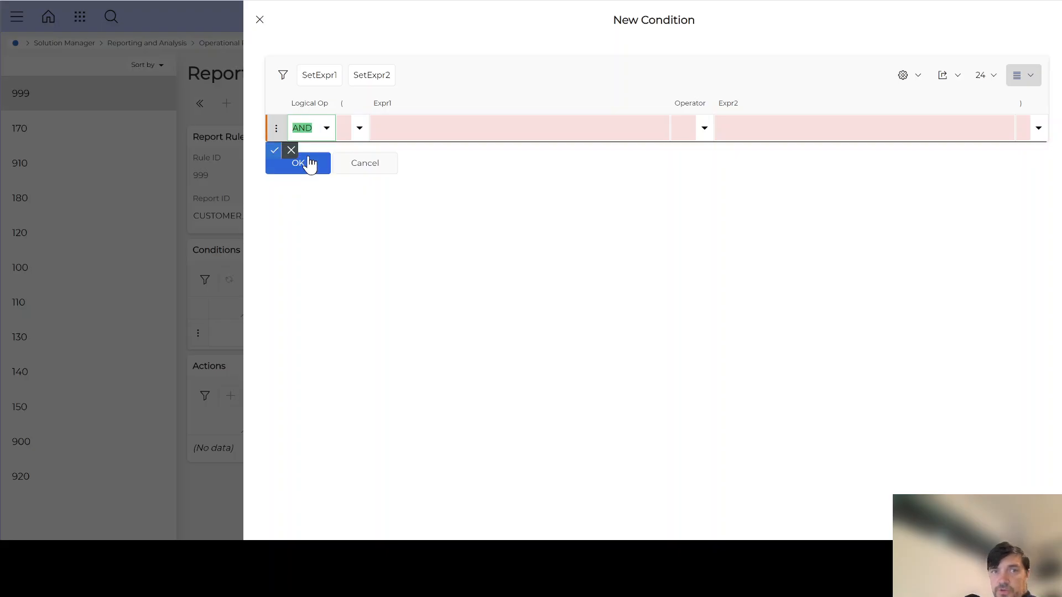
left_click(399, 126)
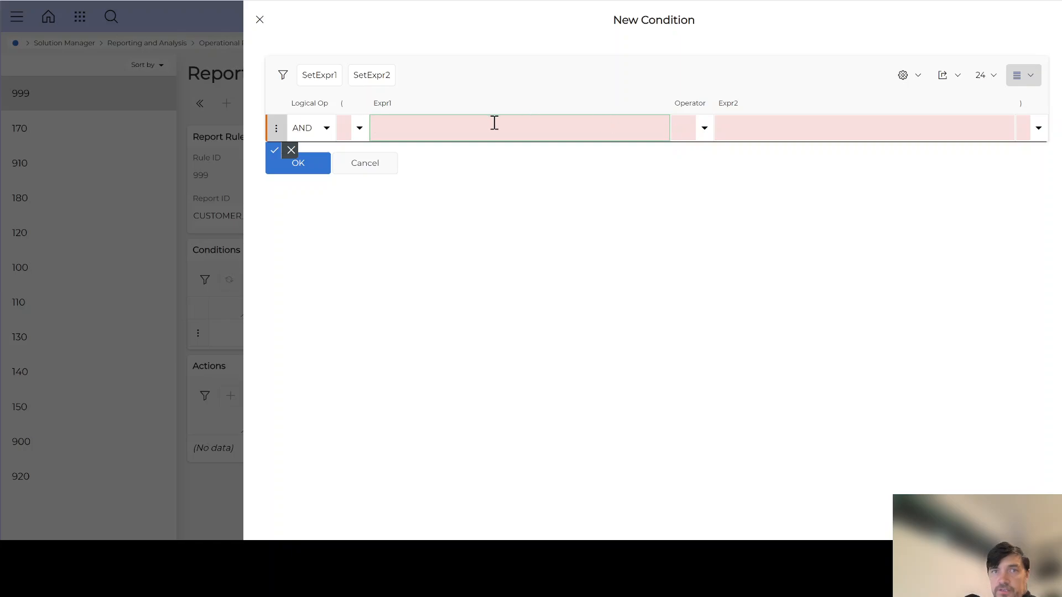
- Find the LangCode variable and set it as the second condition's first expression
left_click(326, 76)
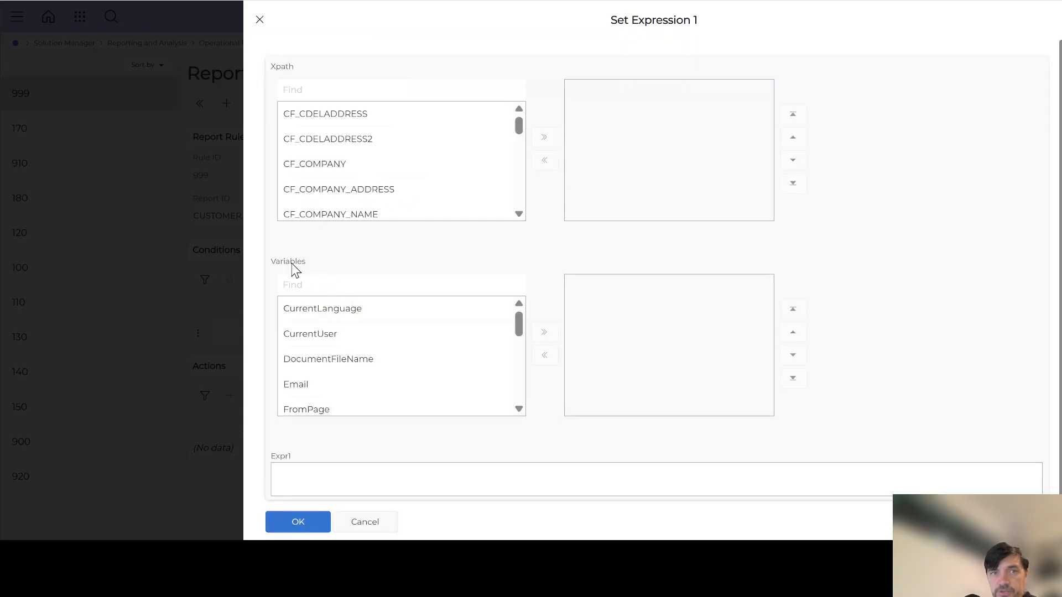
scroll(315, 339, "down", 2)
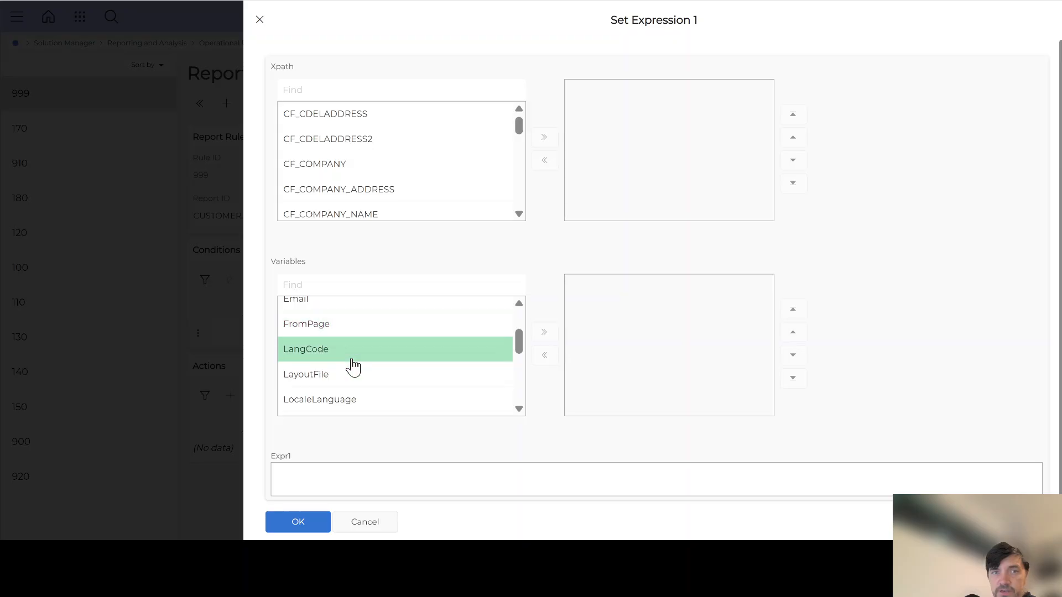
scroll(351, 363, "up", 3)
scroll(351, 365, "down", 3)
scroll(348, 359, "down", 5)
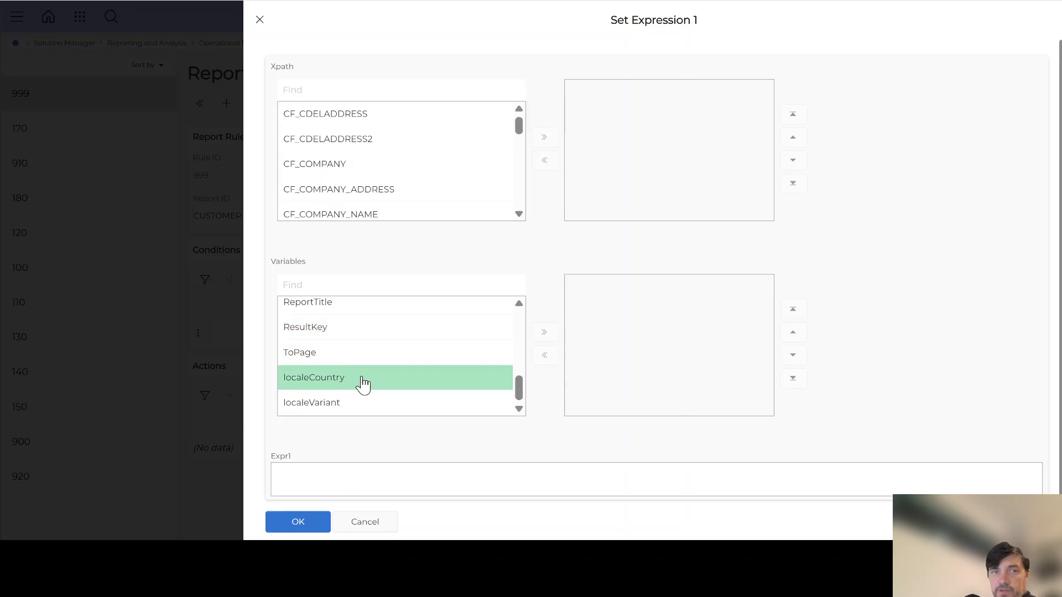
scroll(370, 380, "up", 3)
scroll(370, 381, "up", 3)
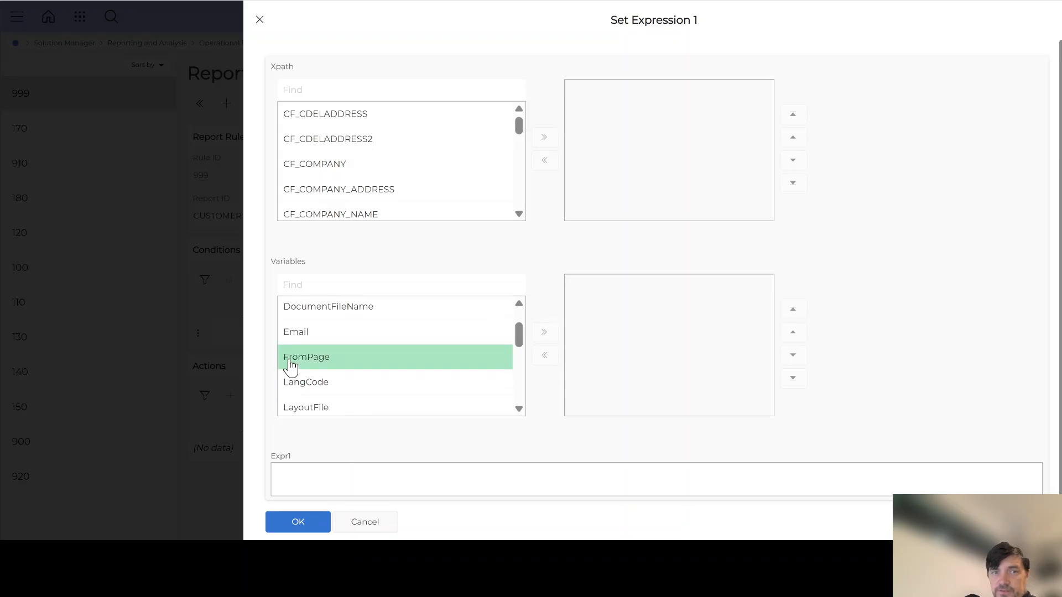
scroll(311, 360, "down", 3)
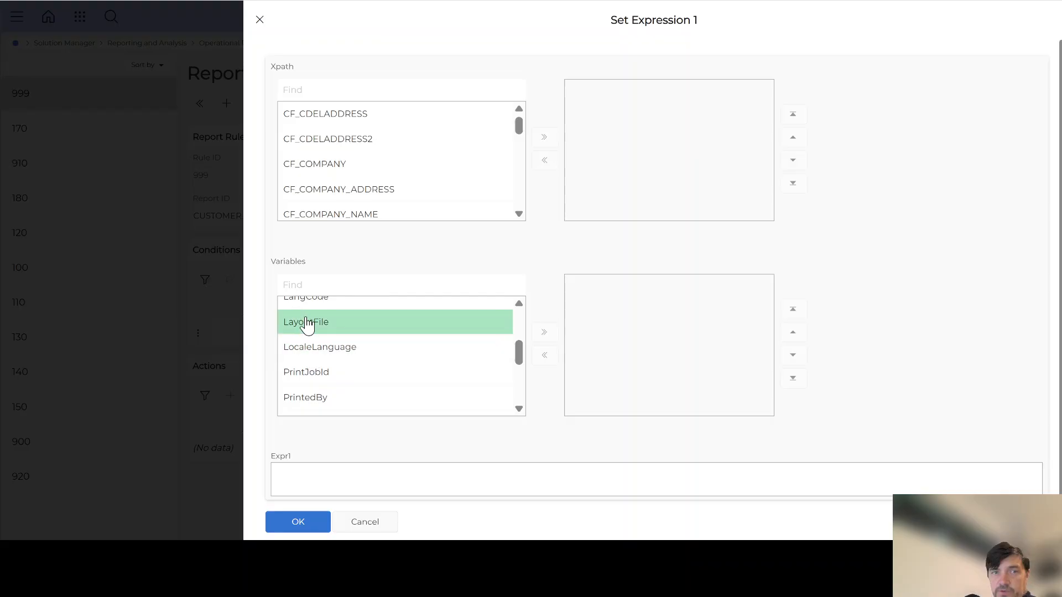
scroll(310, 343, "up", 3)
double_click(309, 382)
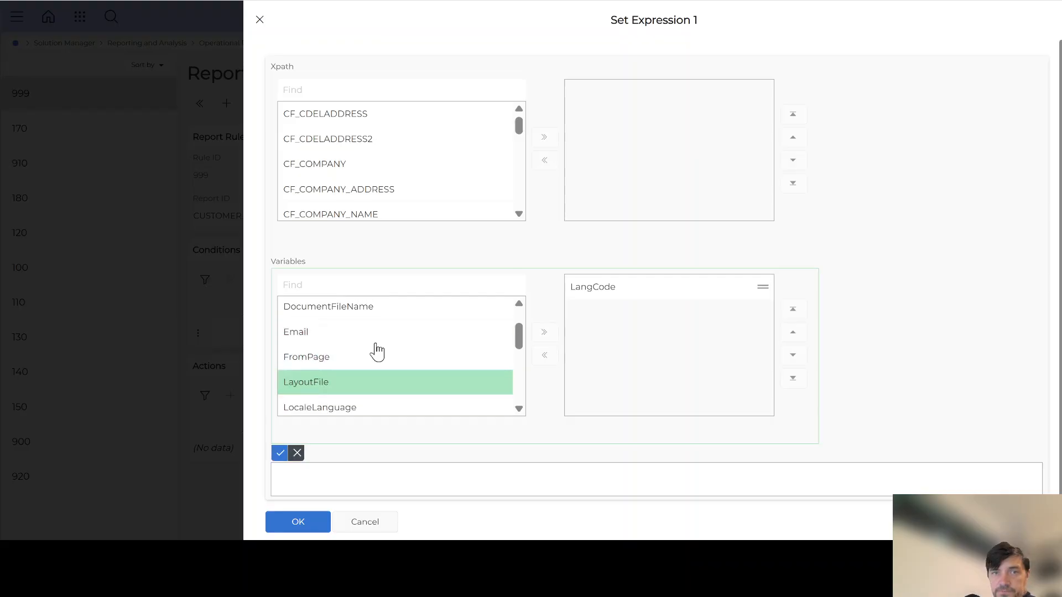
left_click(279, 455)
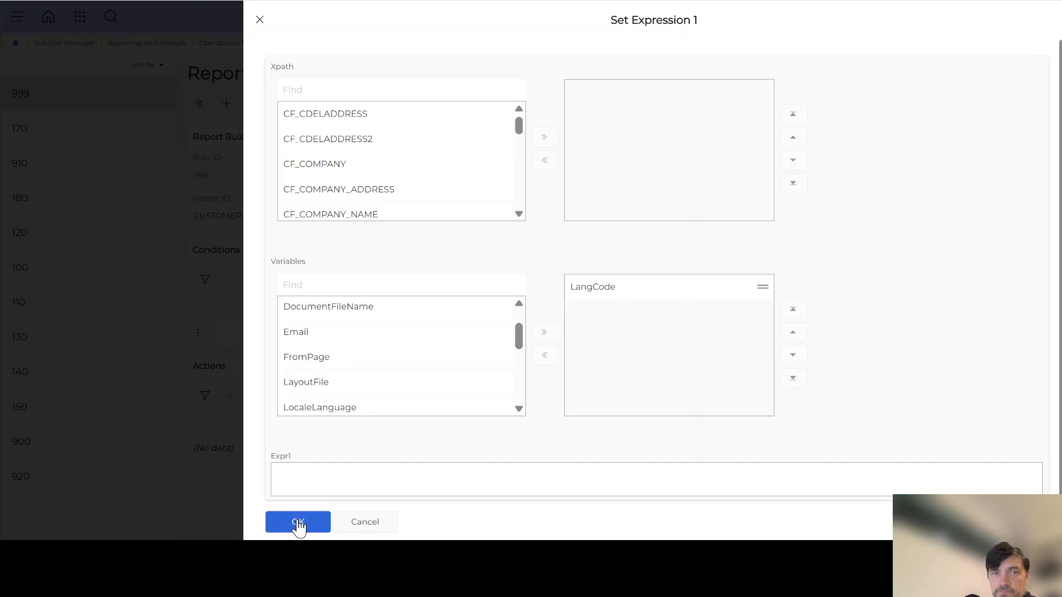
left_click(298, 522)
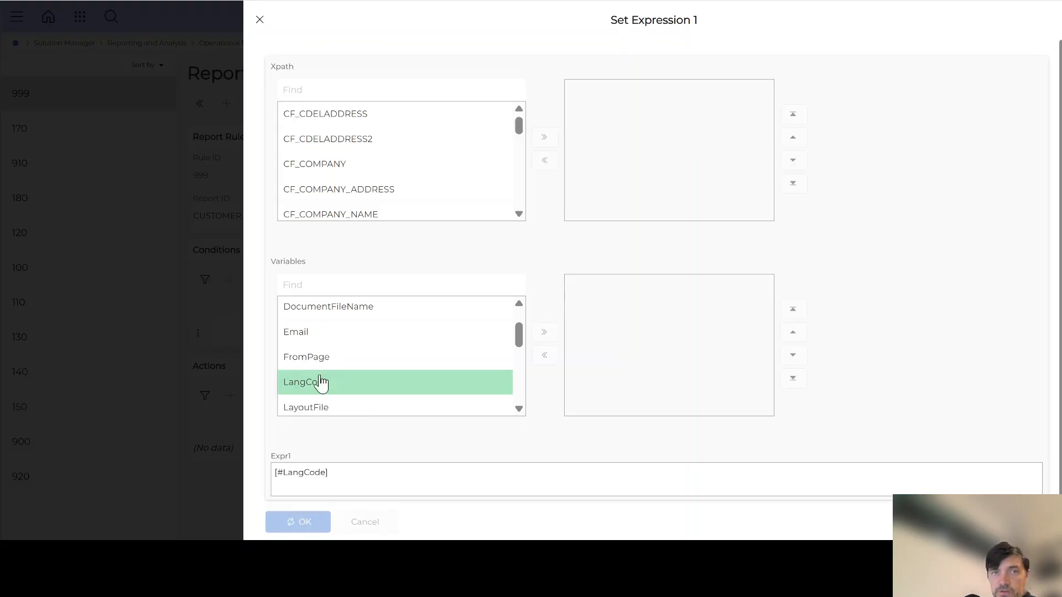
left_click(303, 522)
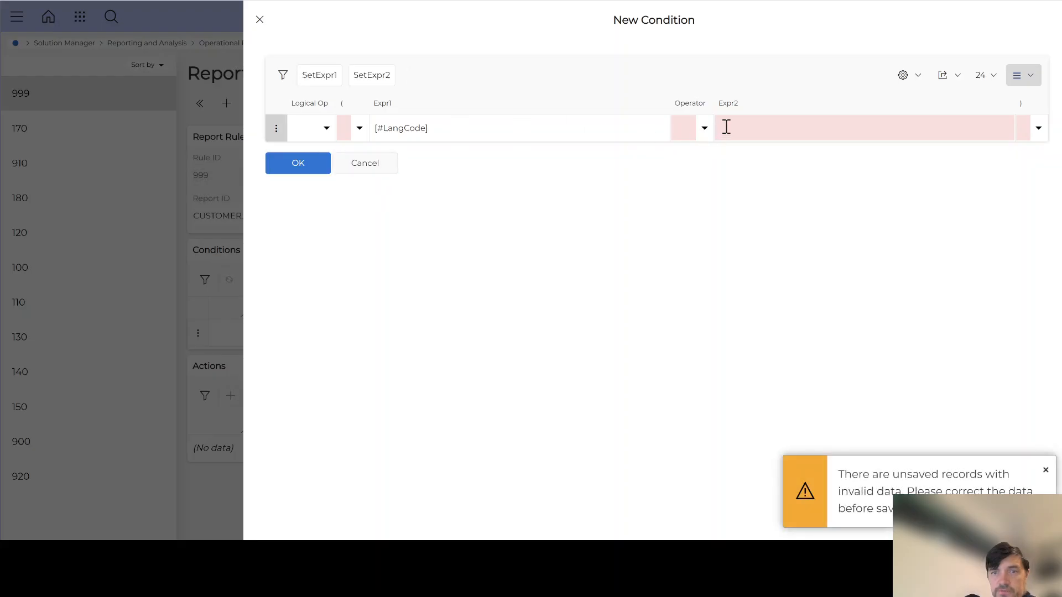
- Set the condition's operator to =, second expression to en and logical operator to AND, and save the condition
left_click(704, 129)
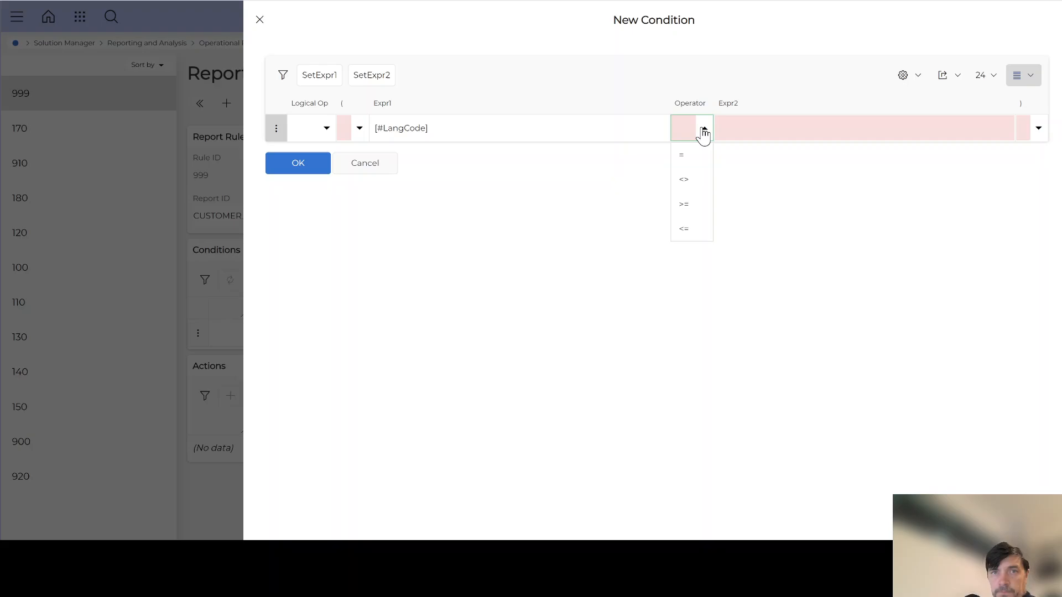
left_click(696, 158)
left_click(754, 126)
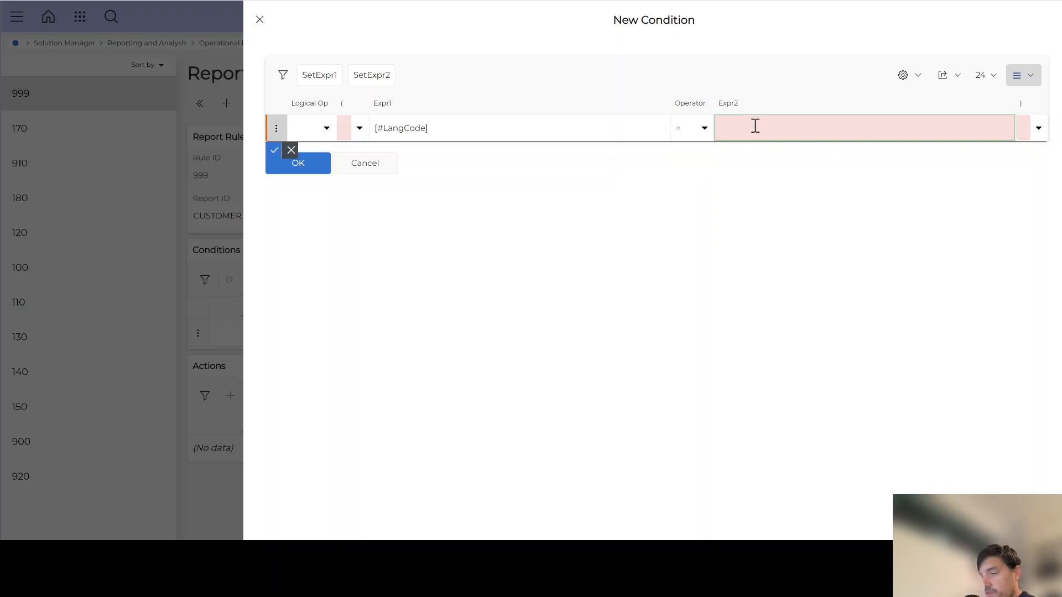
type("en")
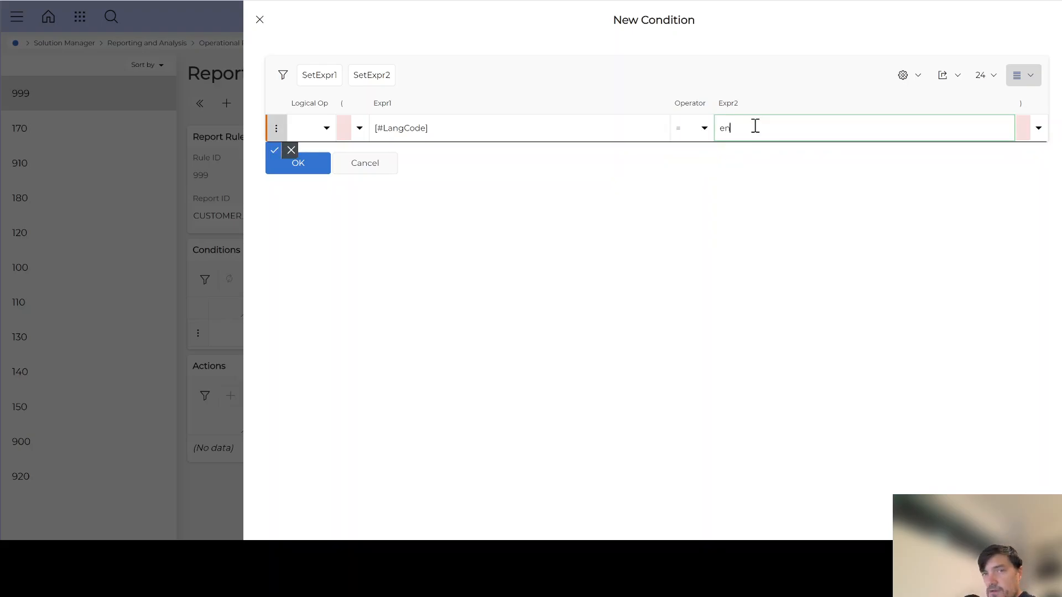
left_click(327, 129)
left_click(313, 153)
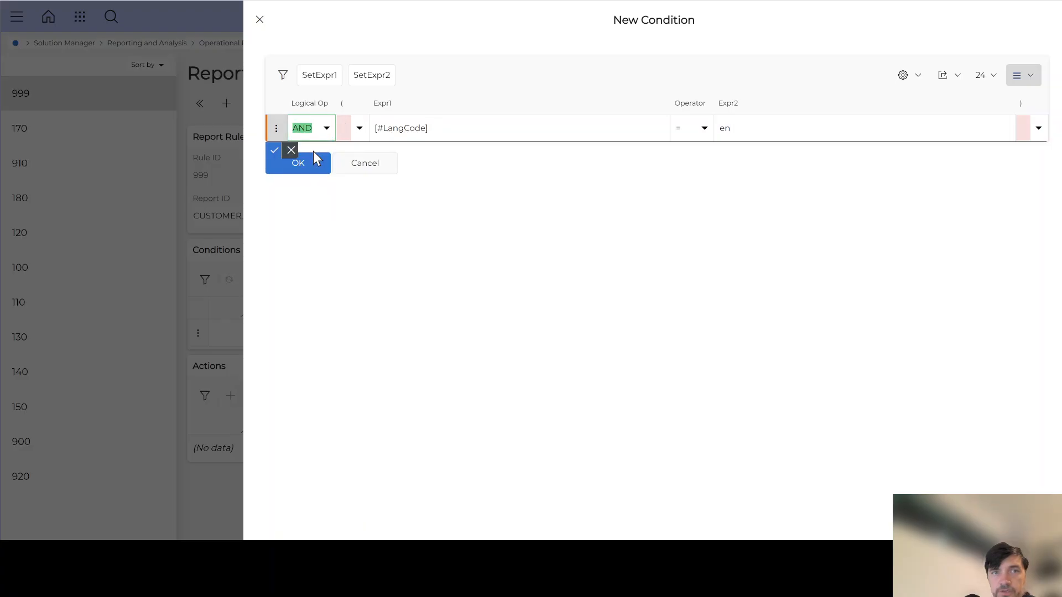
left_click(274, 149)
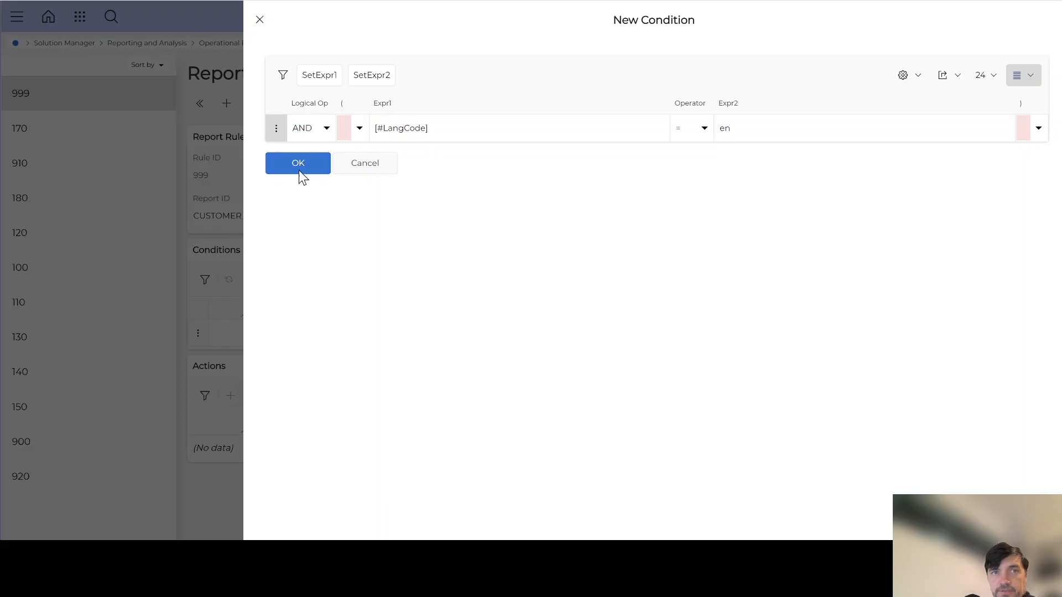
left_click(301, 165)
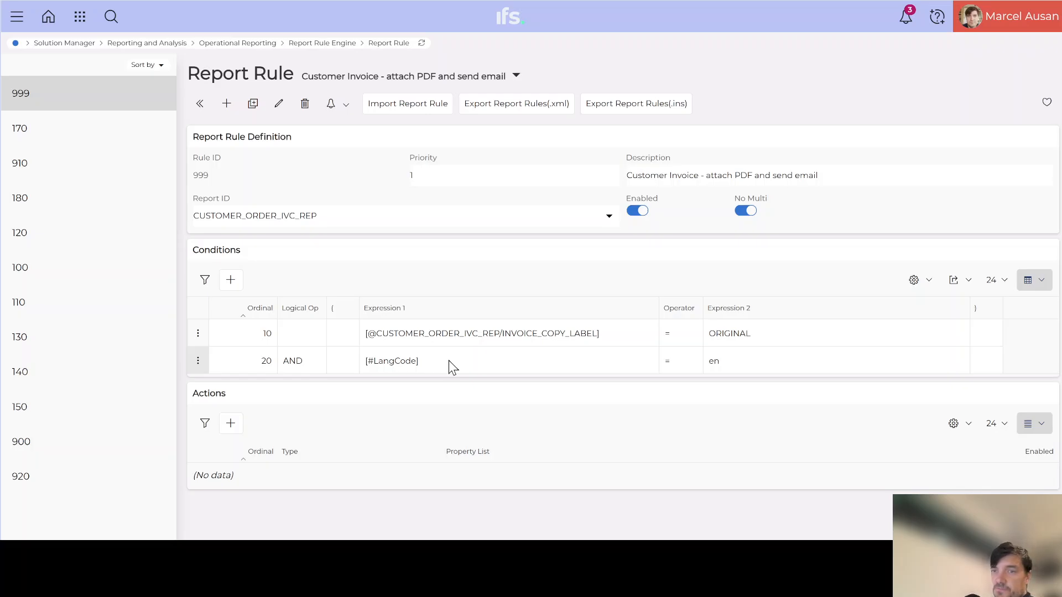
- Start a third condition and set its first expression to the CUSTOMER_EMAIL Xpath, searching for "email"
left_click(231, 282)
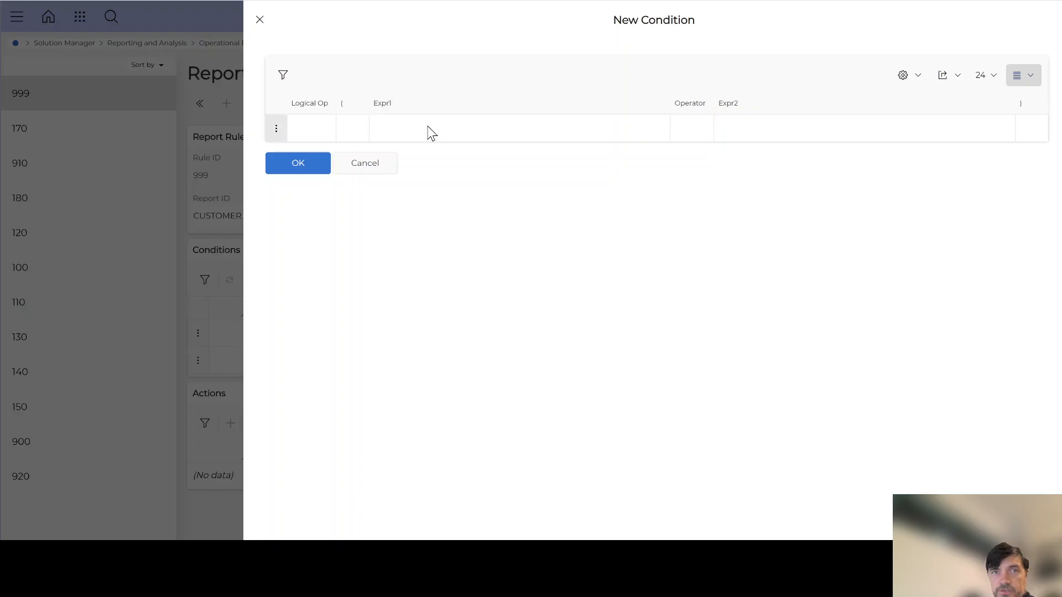
left_click(429, 127)
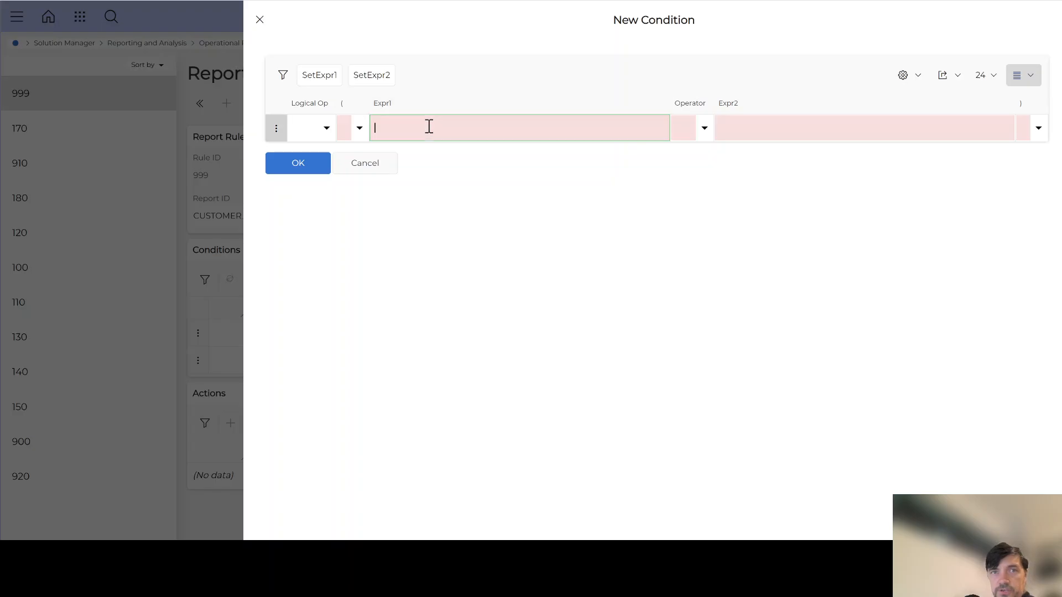
left_click(331, 78)
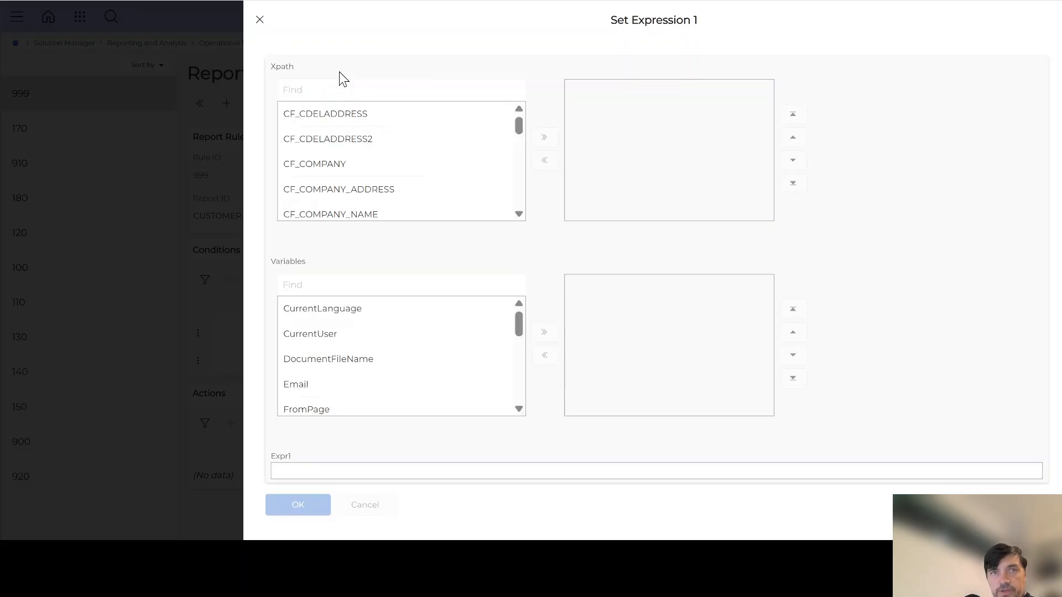
left_click(330, 88)
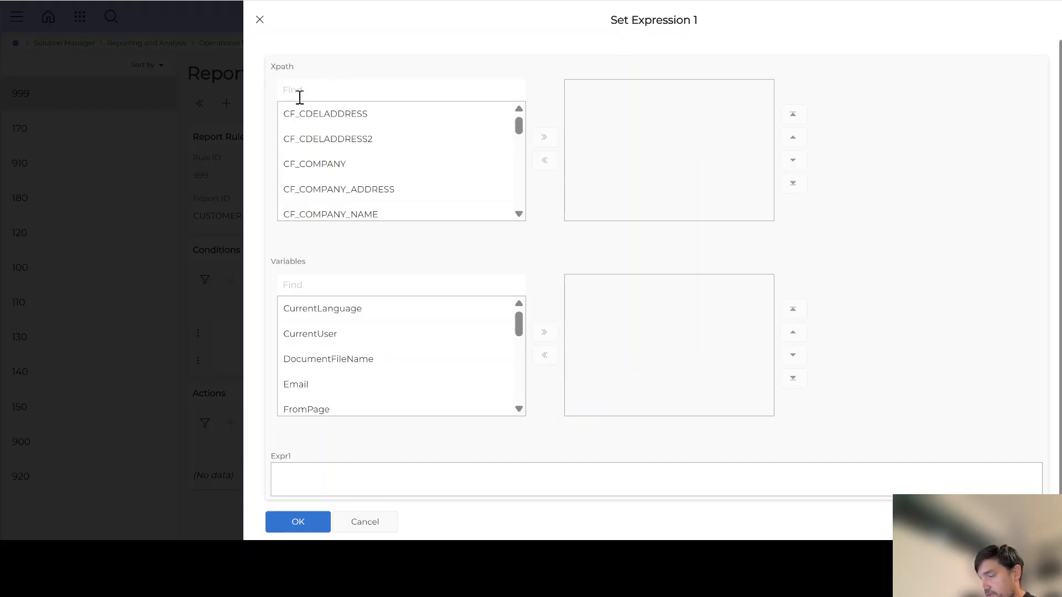
type("email")
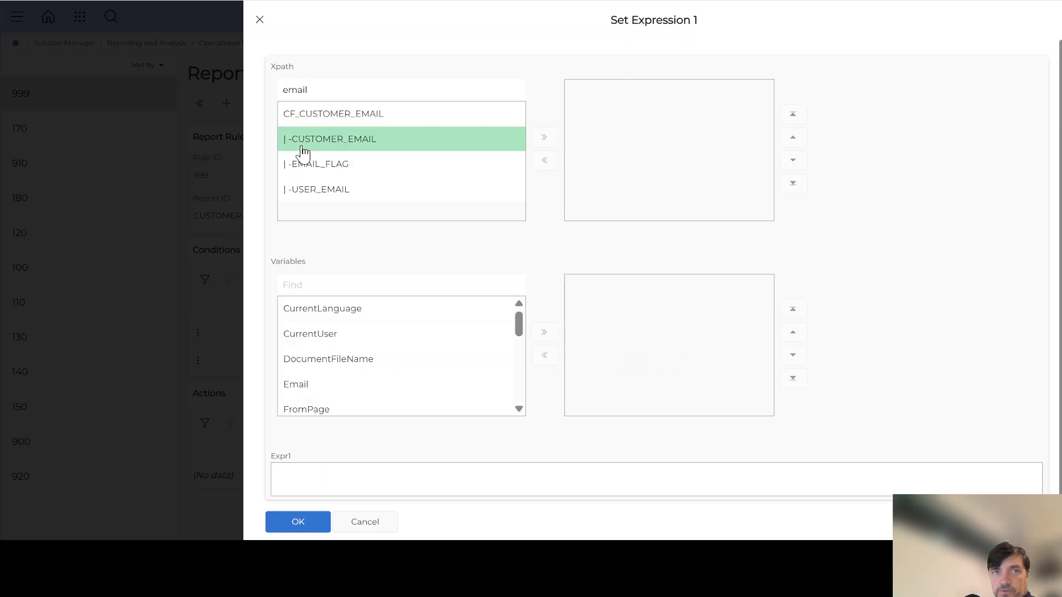
double_click(364, 148)
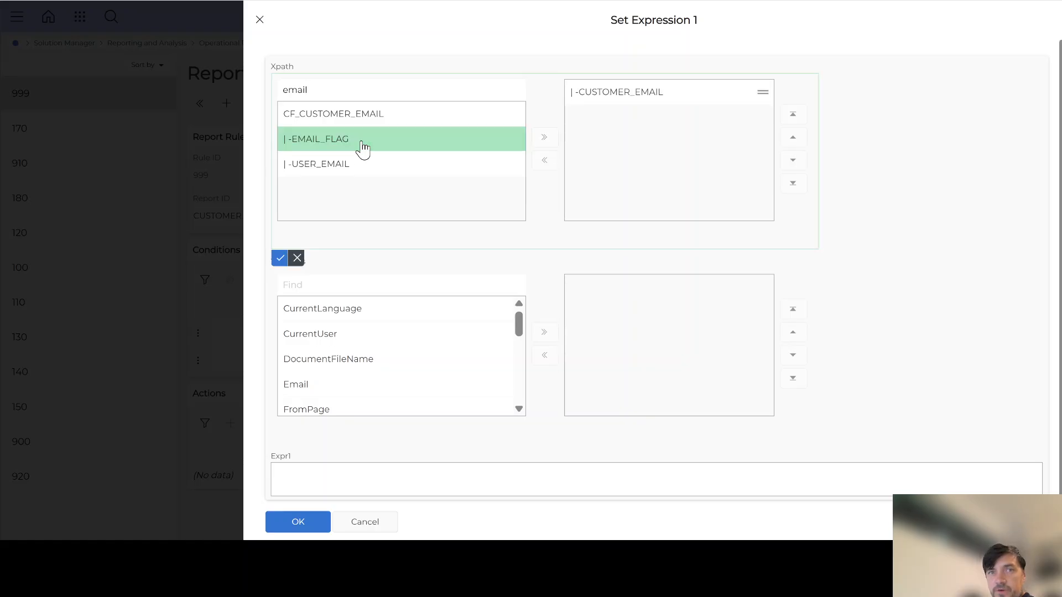
left_click(280, 259)
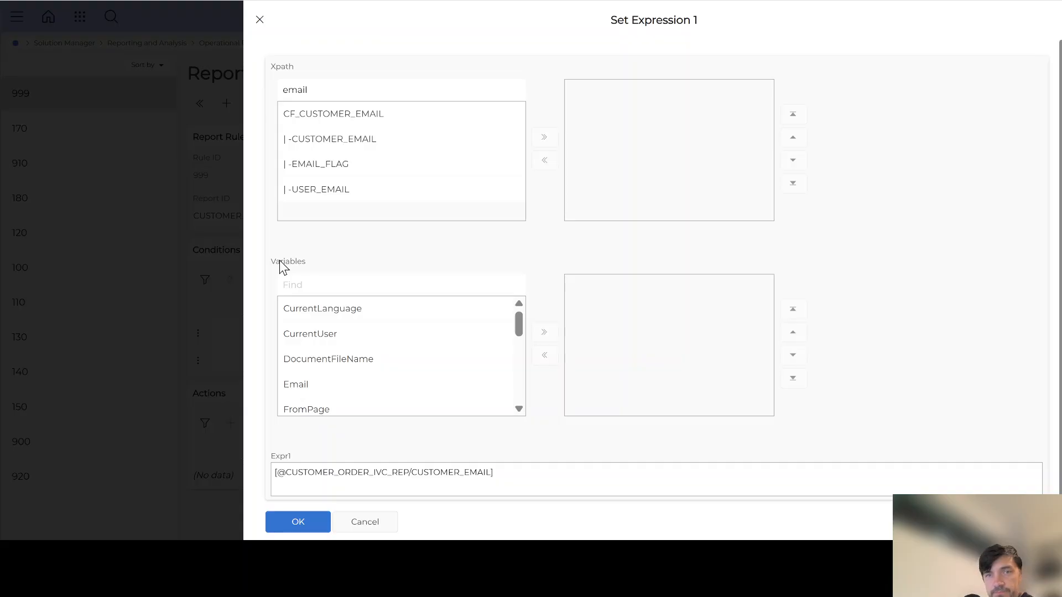
left_click(306, 529)
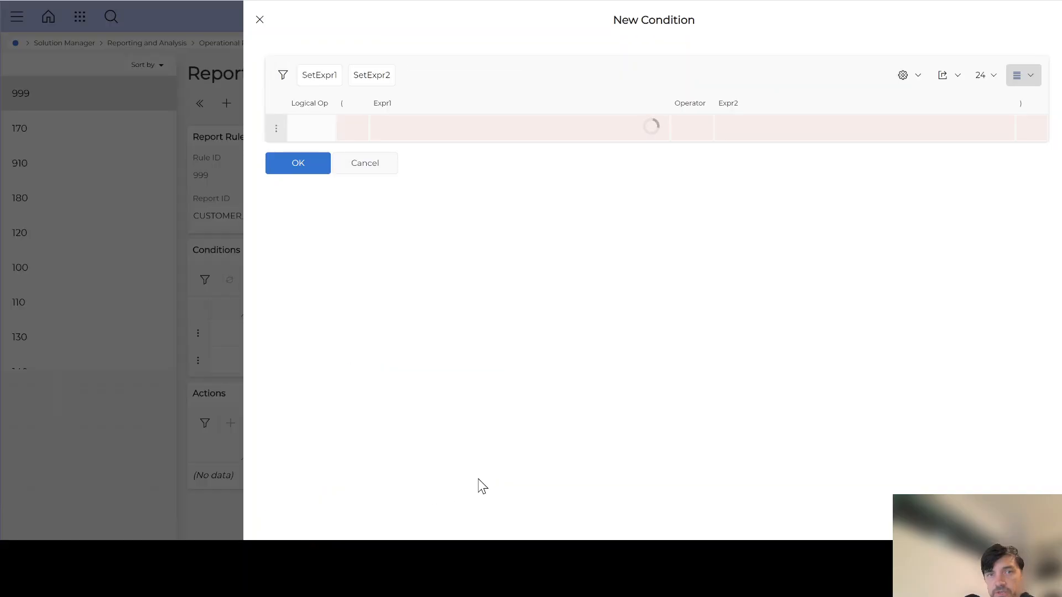
- Set the third condition's operator to <>, second expression to NULL and logical operator to AND, and save the condition
left_click(694, 127)
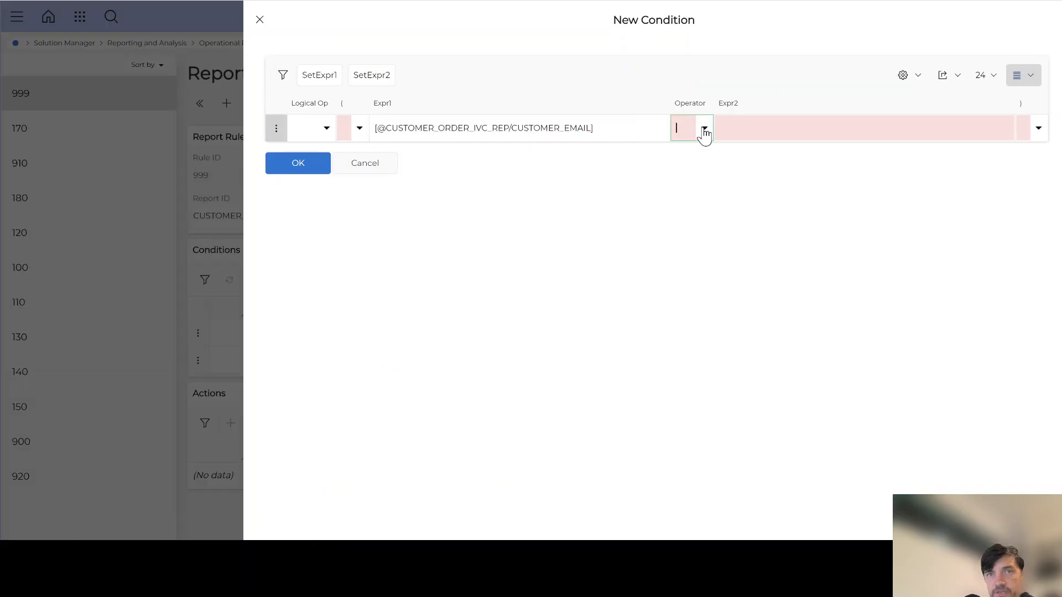
left_click(704, 131)
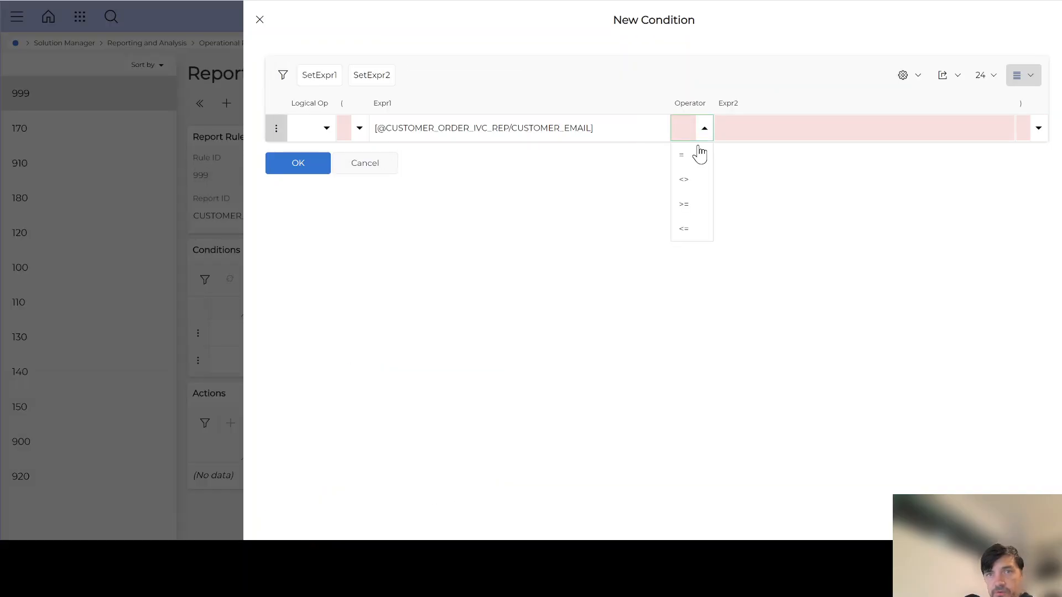
left_click(679, 181)
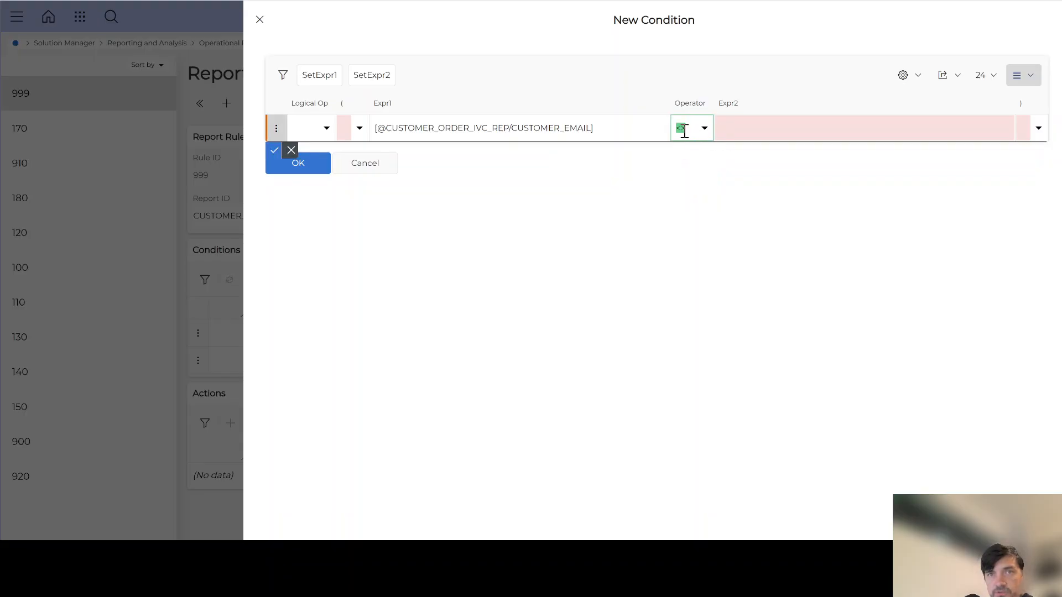
left_click(764, 130)
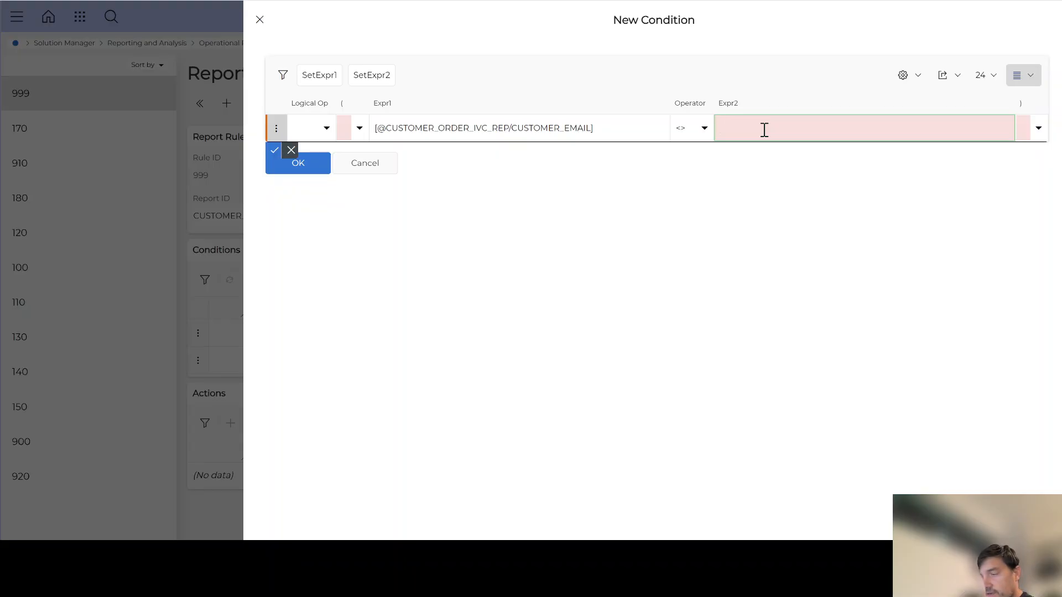
type("NULL")
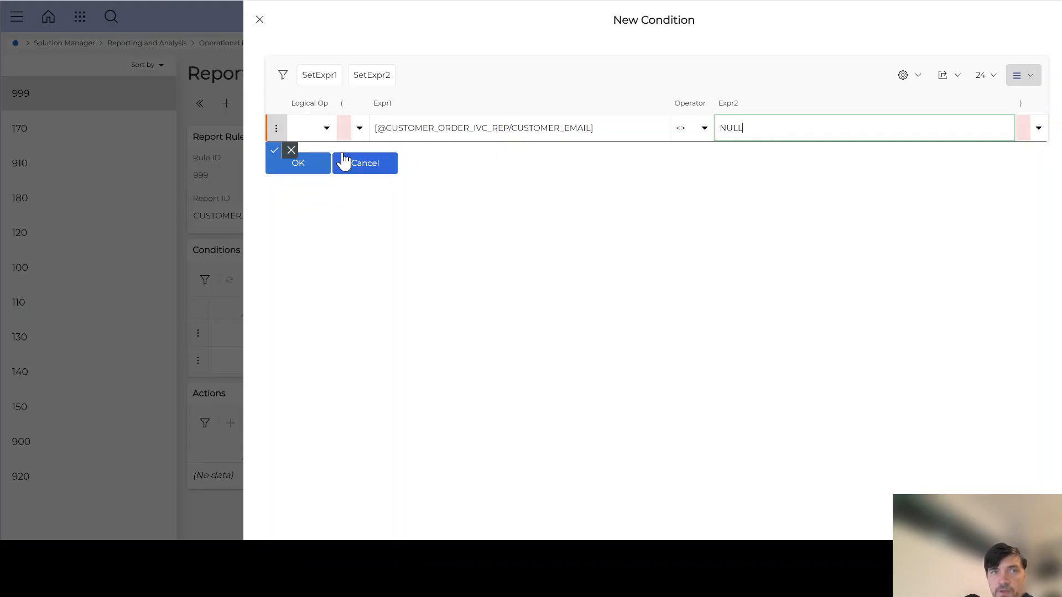
left_click(328, 131)
left_click(313, 153)
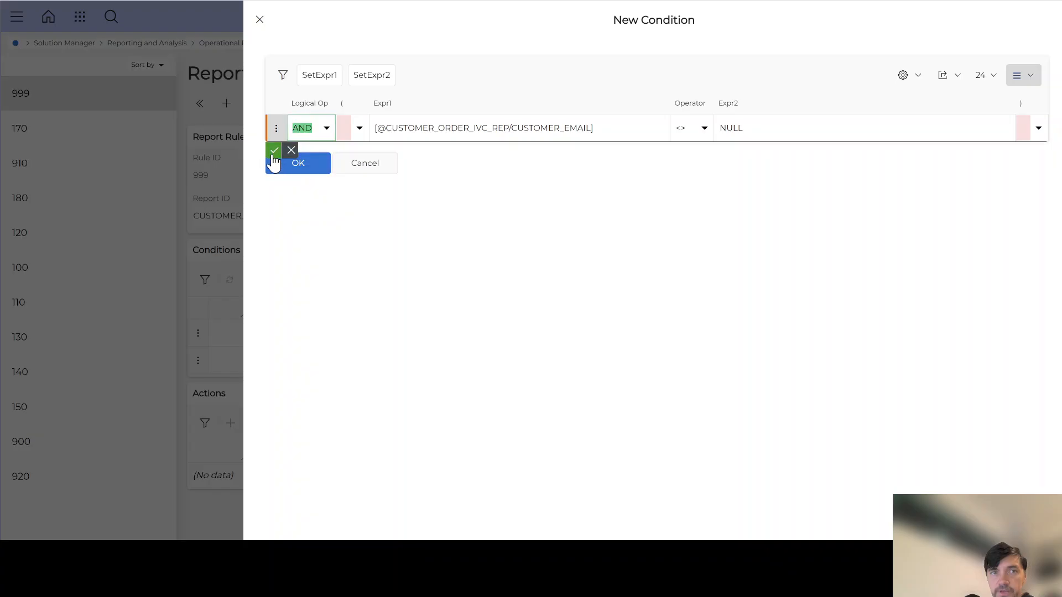
left_click(275, 150)
left_click(293, 165)
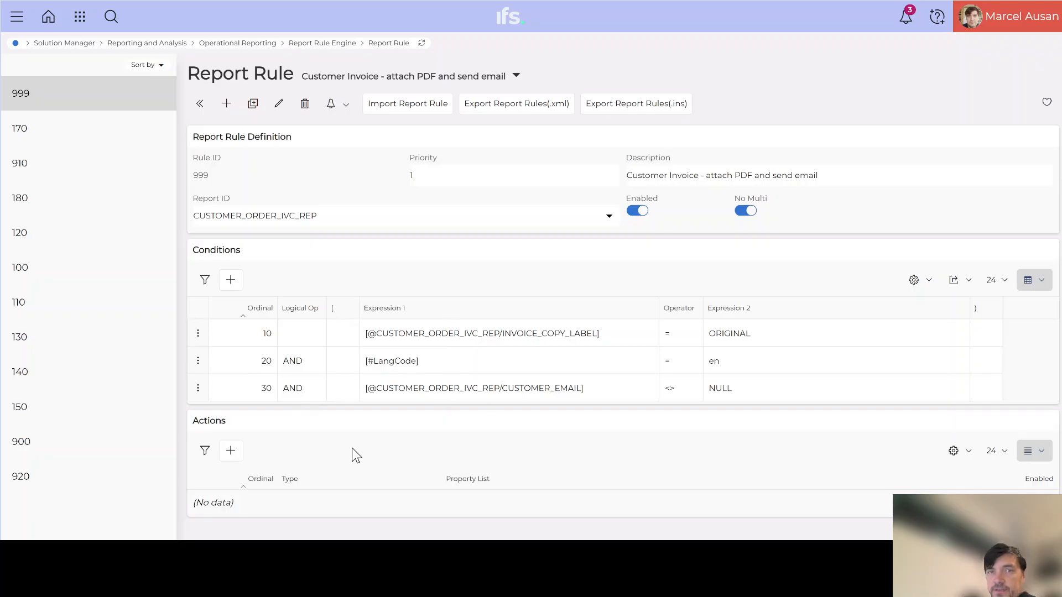
- Start a new action for the report rule using Check In To Document Management and proceed to its action properties
left_click(231, 453)
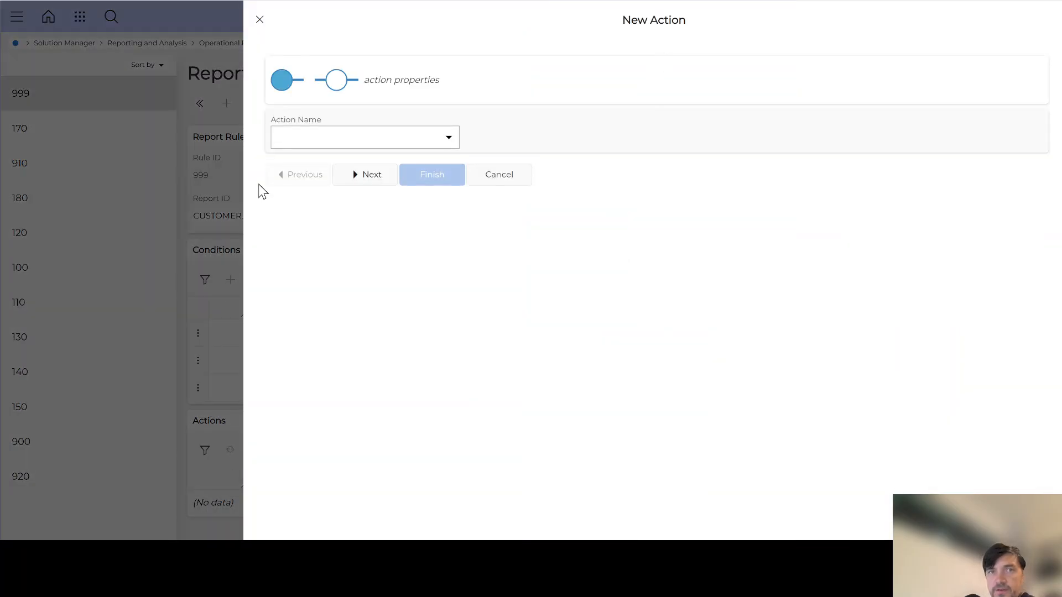
left_click(449, 140)
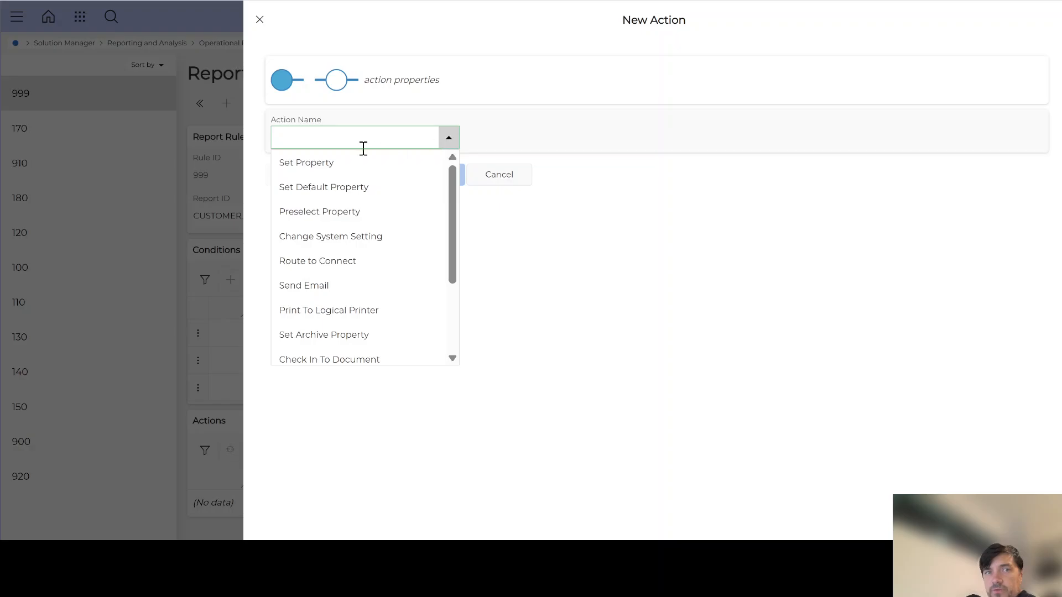
scroll(332, 272, "down", 3)
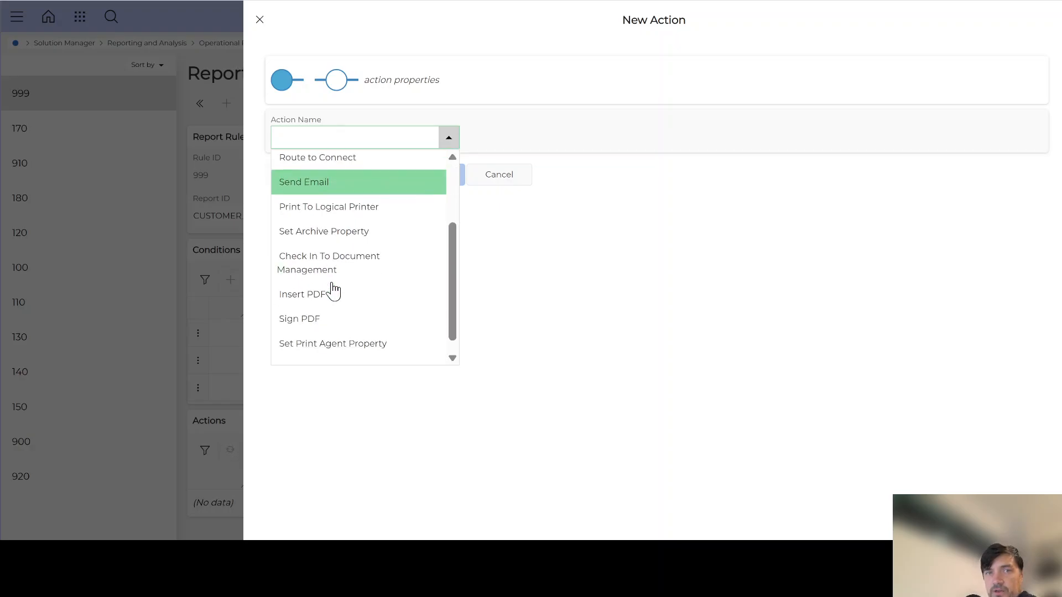
scroll(338, 330, "up", 3)
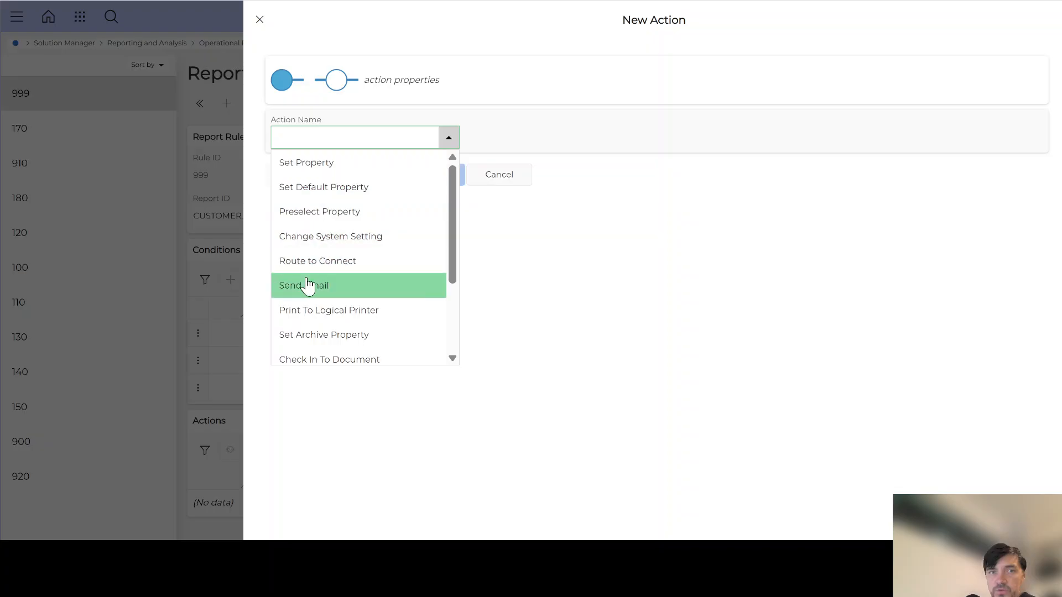
scroll(313, 290, "down", 1)
scroll(310, 284, "down", 3)
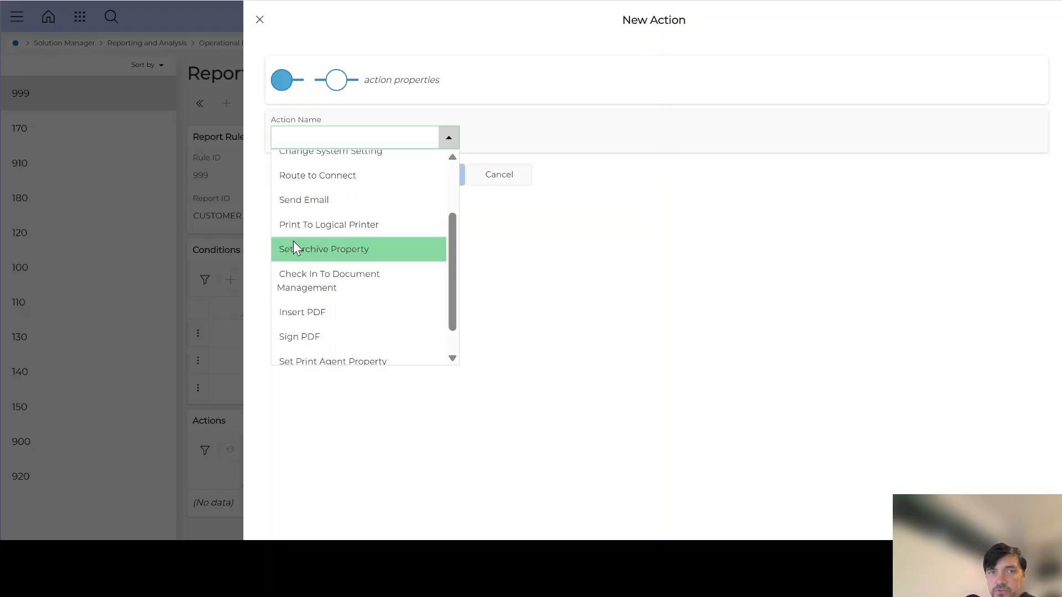
left_click(325, 283)
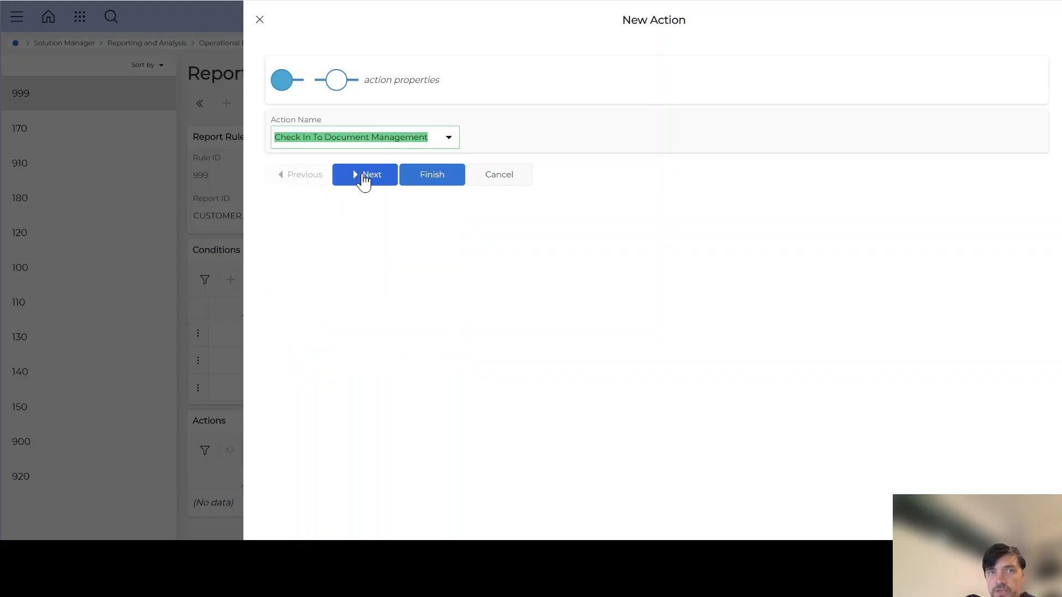
left_click(366, 176)
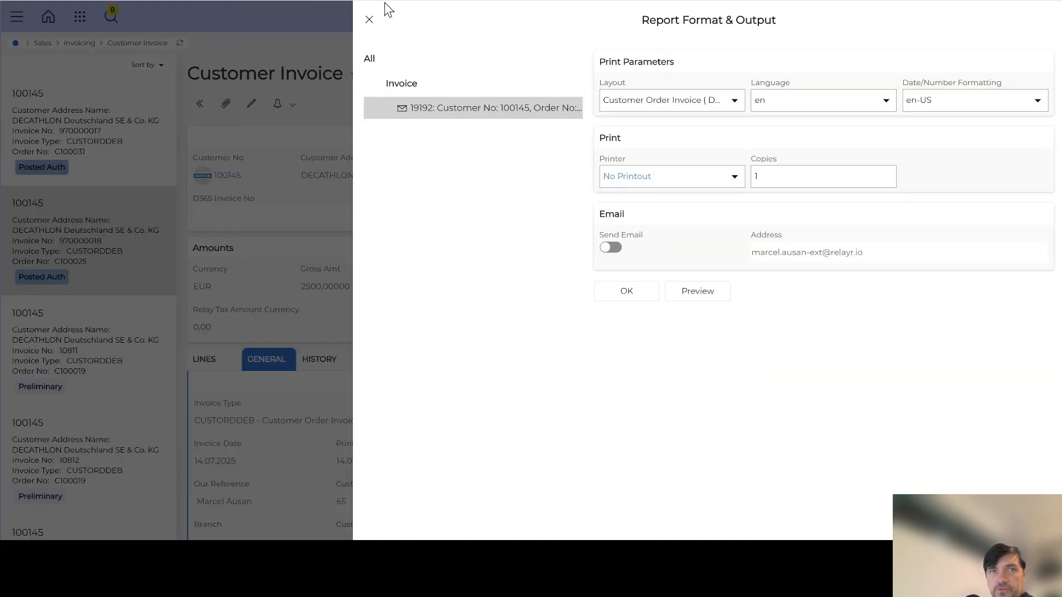
- Switch to the Customer Invoice page, close the report format dialog, and copy the entity LU name CustomerOrderInvHead from the page's debug info
left_click(369, 20)
left_click(1005, 21)
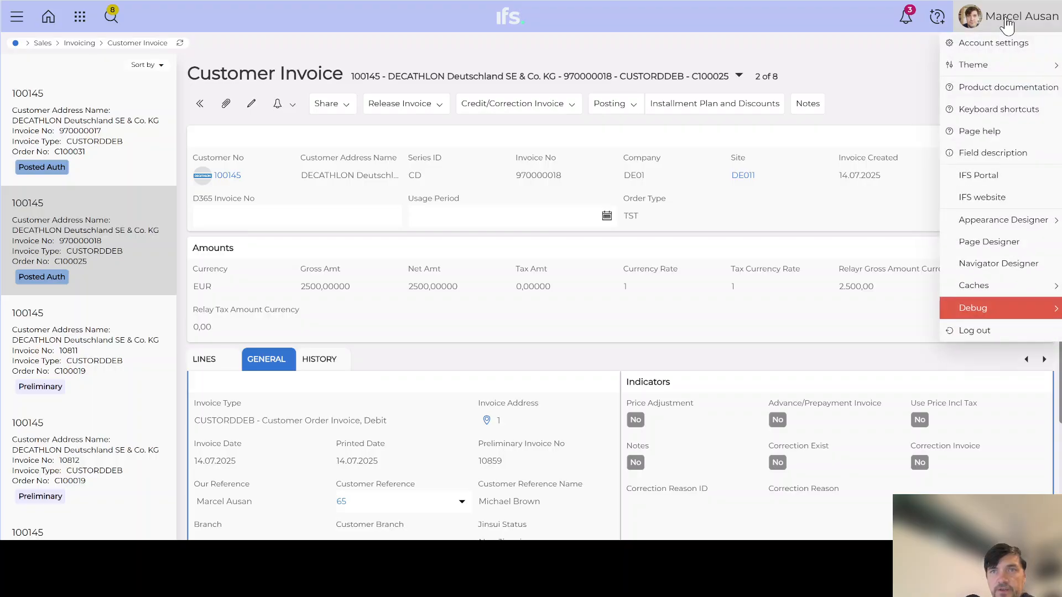
mouse_move(984, 316)
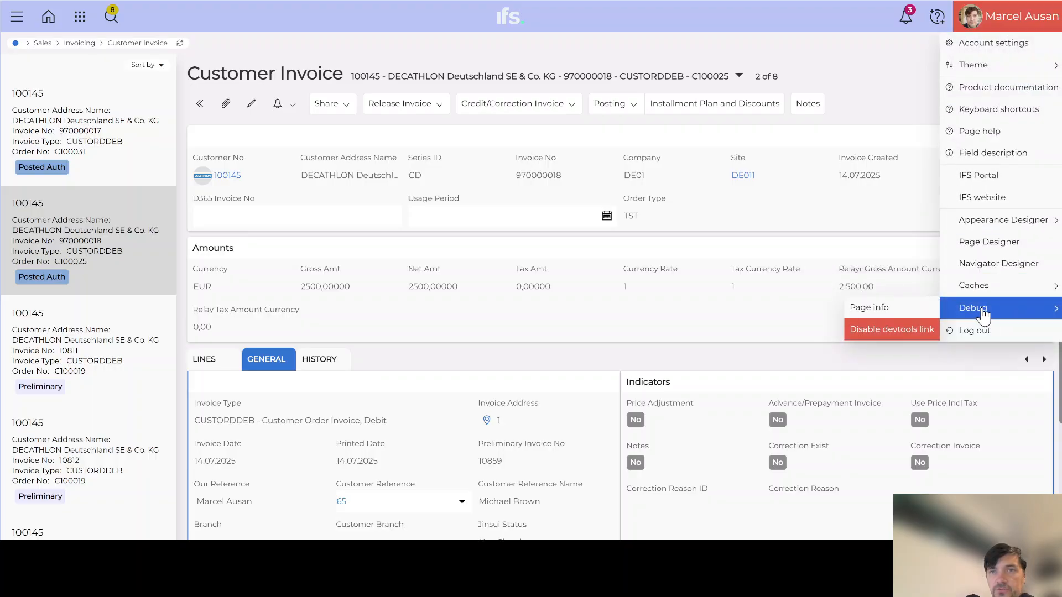
left_click(878, 307)
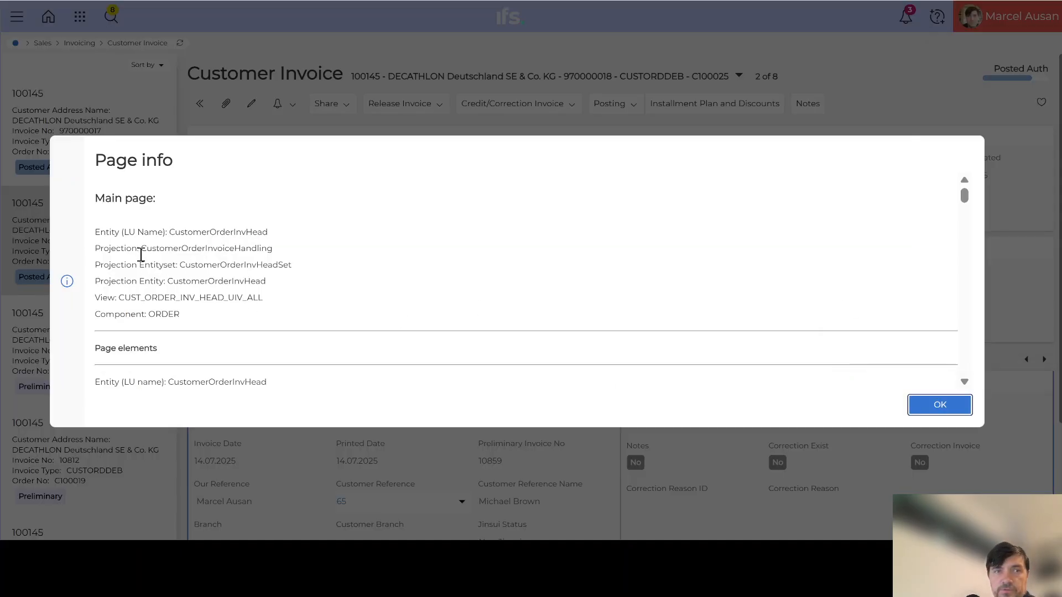
double_click(200, 231)
key("ctrl+c")
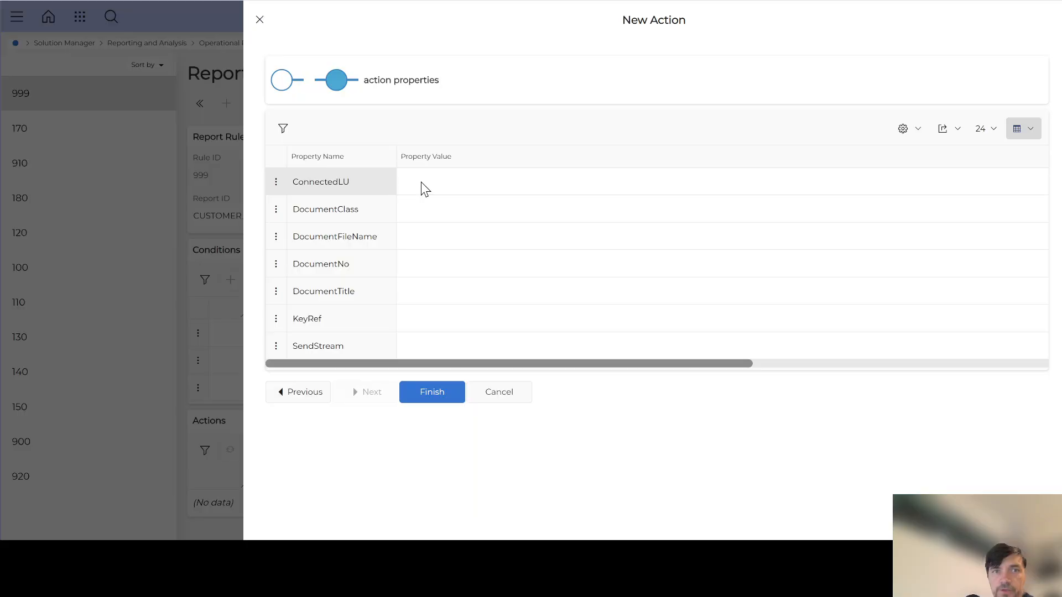
- Back in the new action's properties, set ConnectedLU to CustomerOrderInvHead and save the row
left_click(428, 180)
left_click(436, 178)
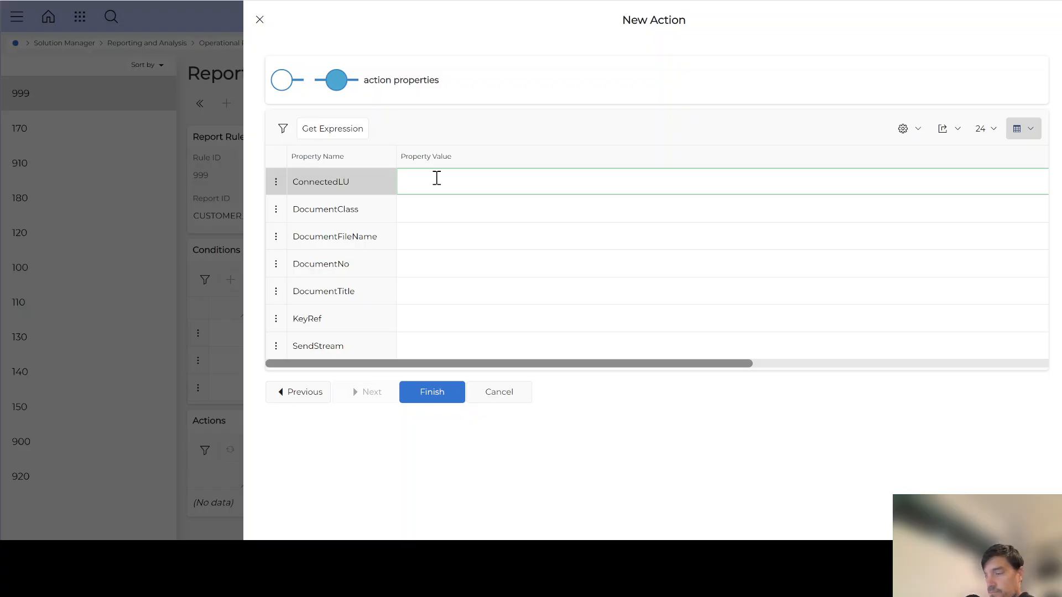
key("ctrl+v")
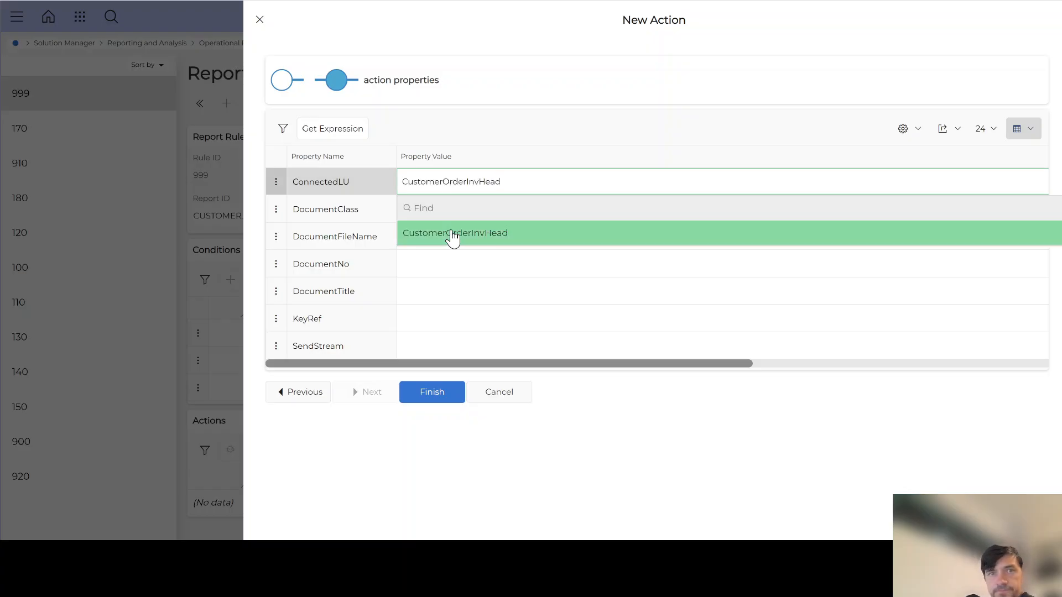
left_click(452, 234)
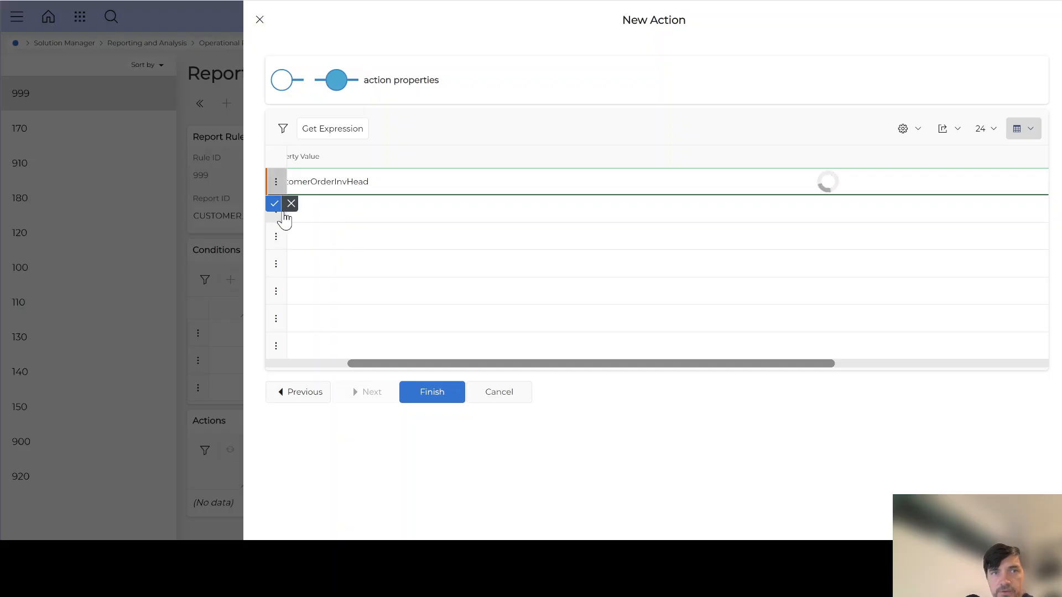
left_click(277, 211)
left_click_drag(469, 364, 333, 365)
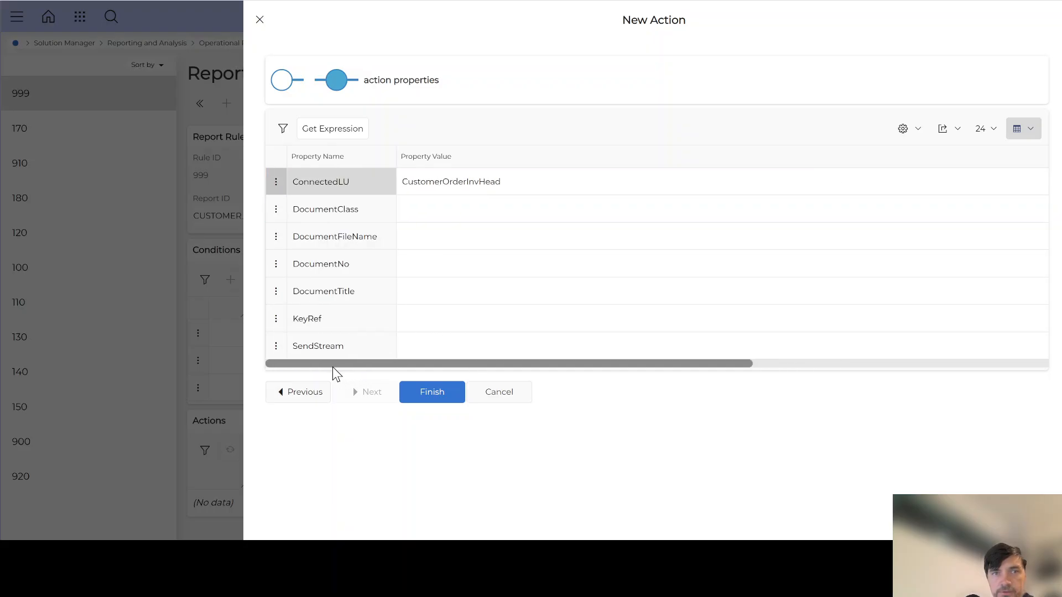
- Open the DocumentClass property value for editing
left_click(436, 210)
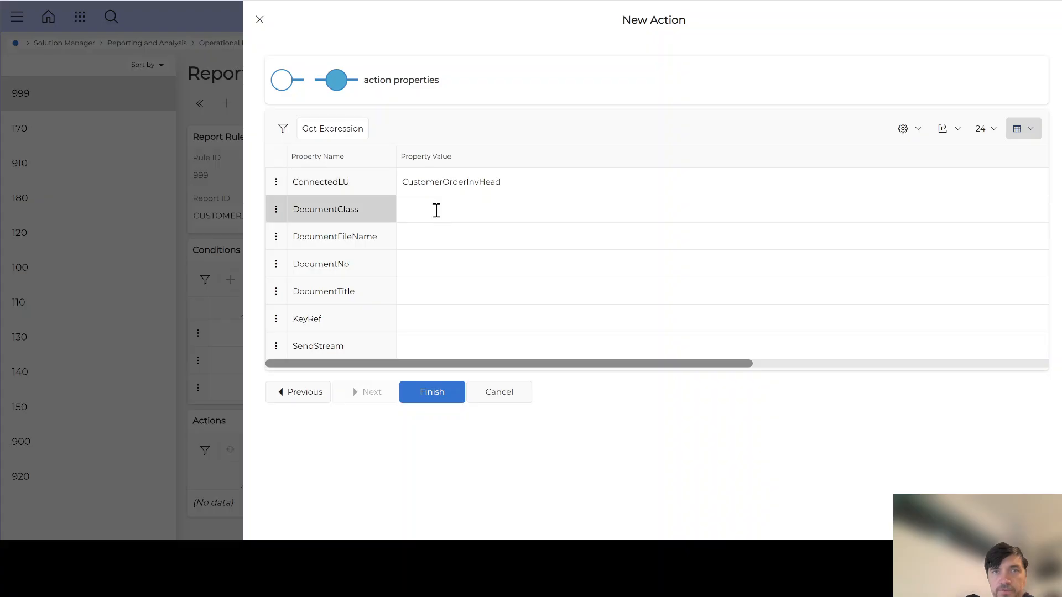
left_click(436, 210)
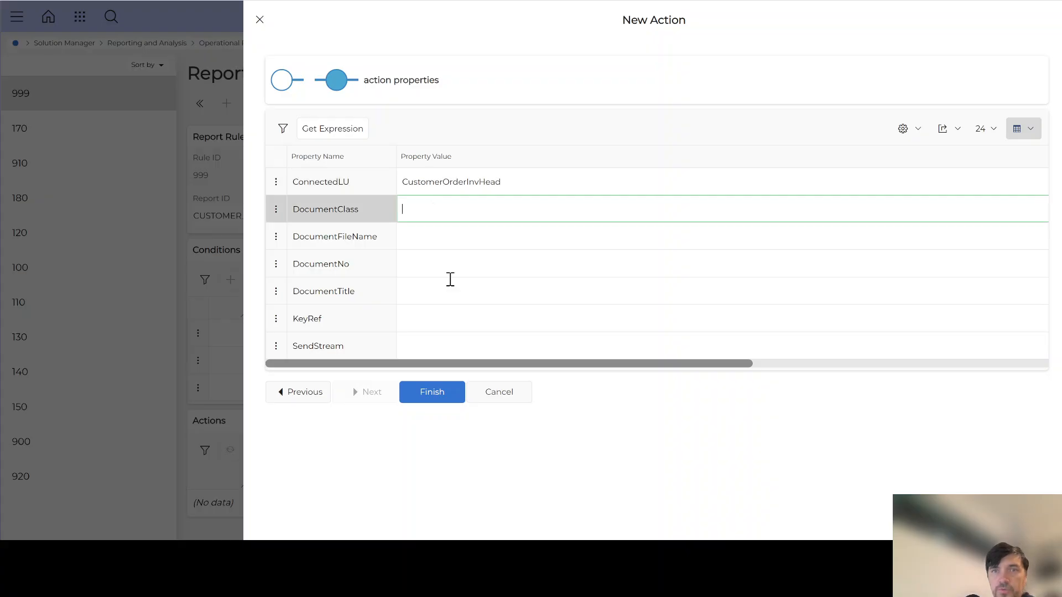
left_click_drag(496, 363, 380, 372)
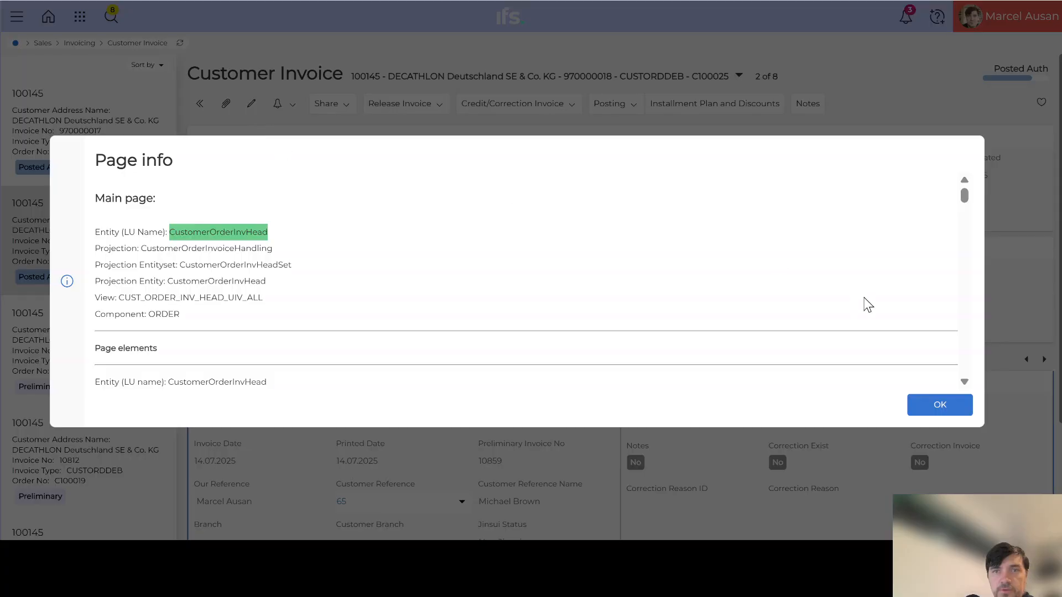
- On the Customer Invoice page, close the page info and start a new document in the invoice's attachments
left_click(939, 405)
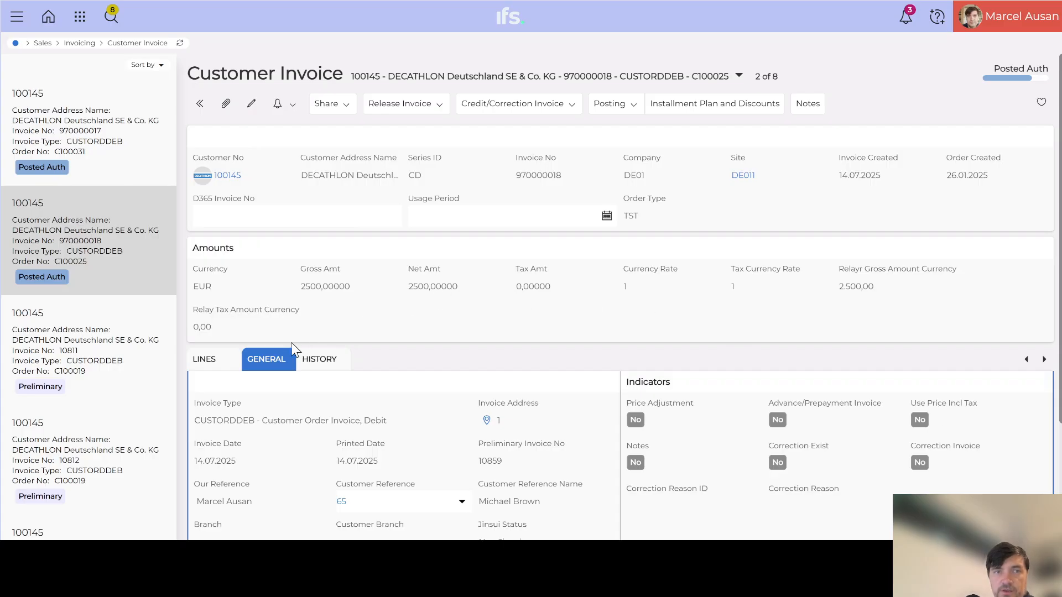
scroll(291, 343, "down", 3)
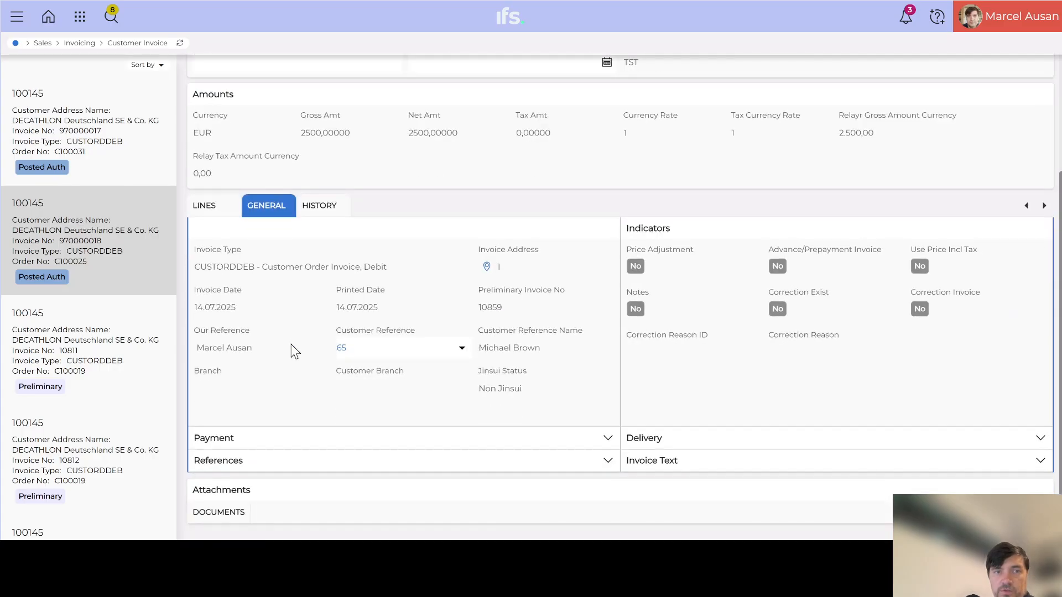
left_click(214, 497)
left_click(210, 513)
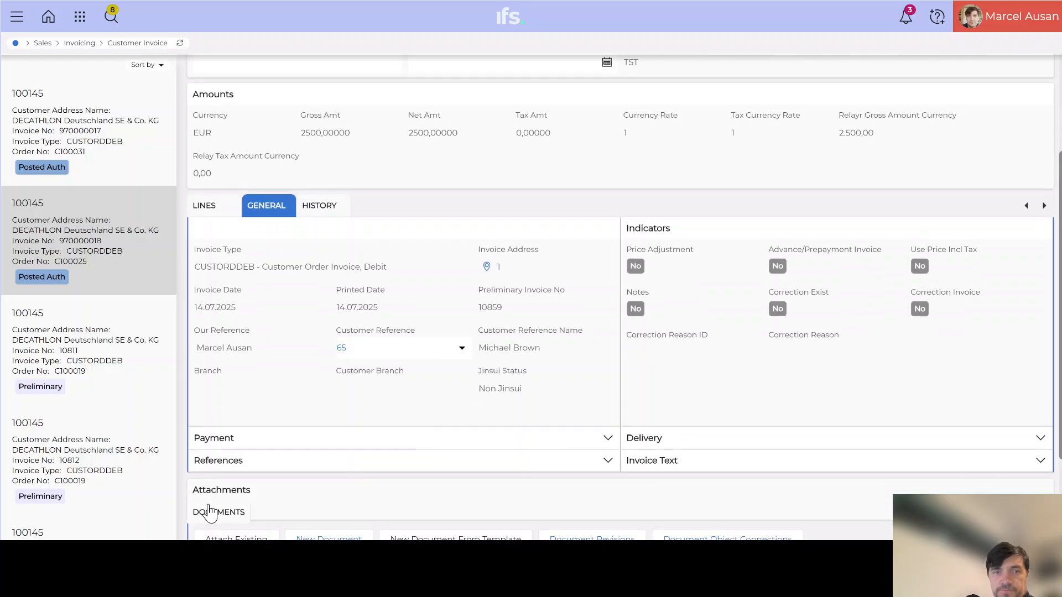
scroll(218, 514, "down", 3)
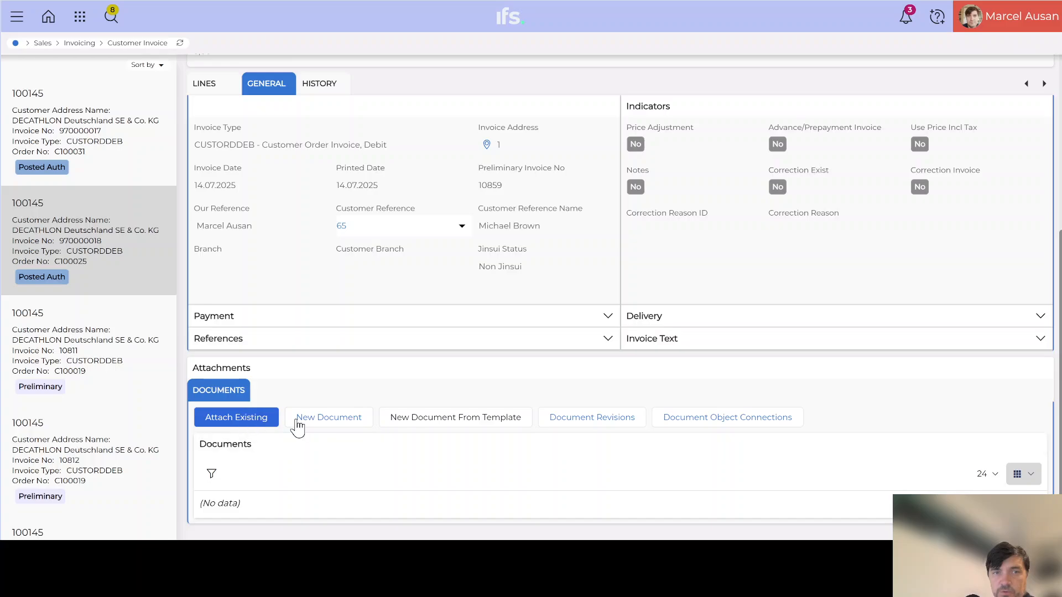
left_click(332, 420)
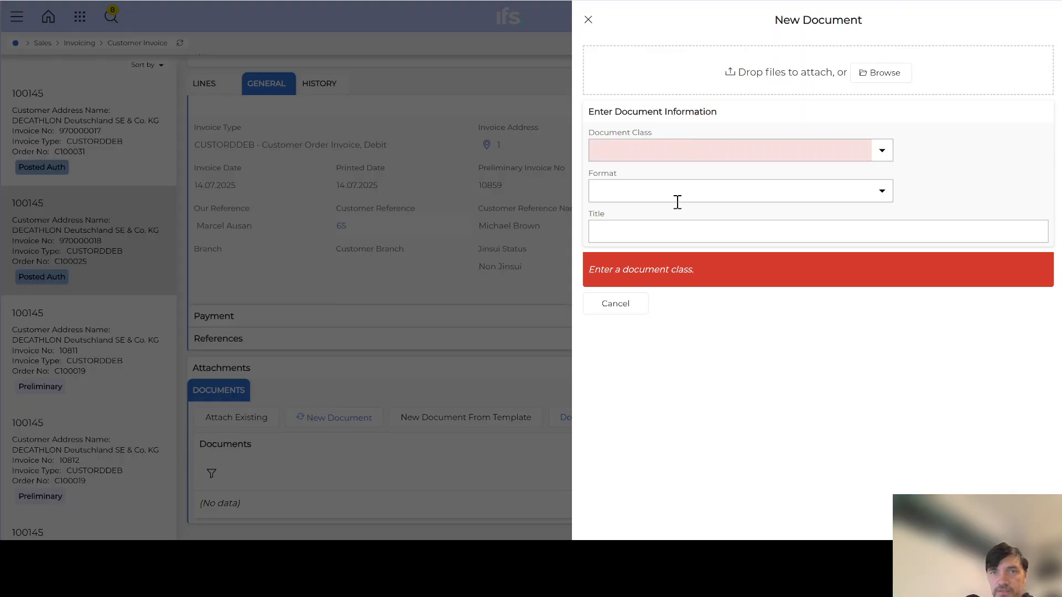
- Search the document classes for "CUST", choose CUST INVOICE for the new document, and copy the class name
left_click(787, 152)
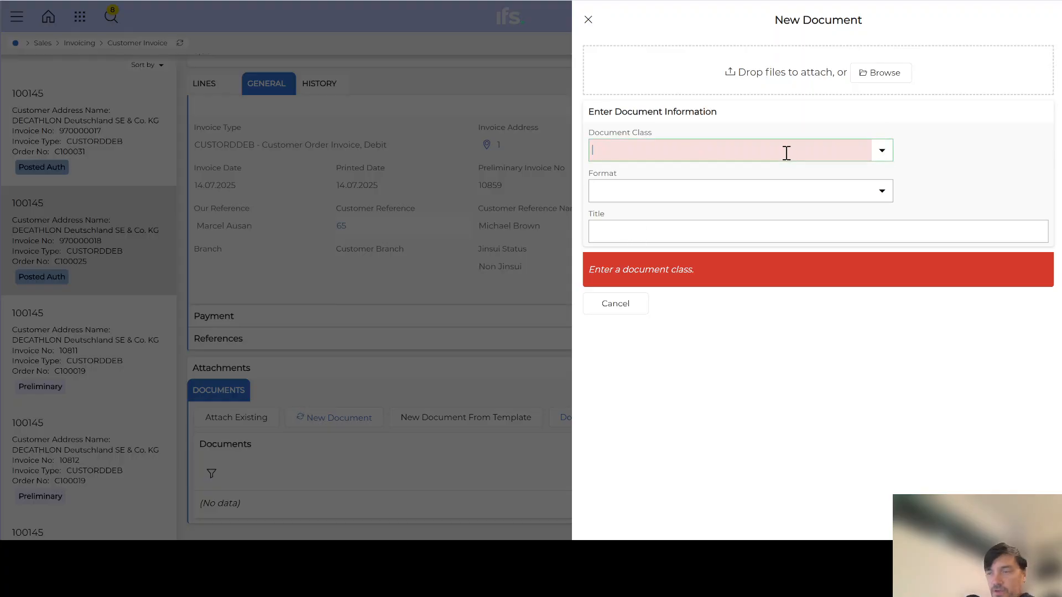
type("CUST")
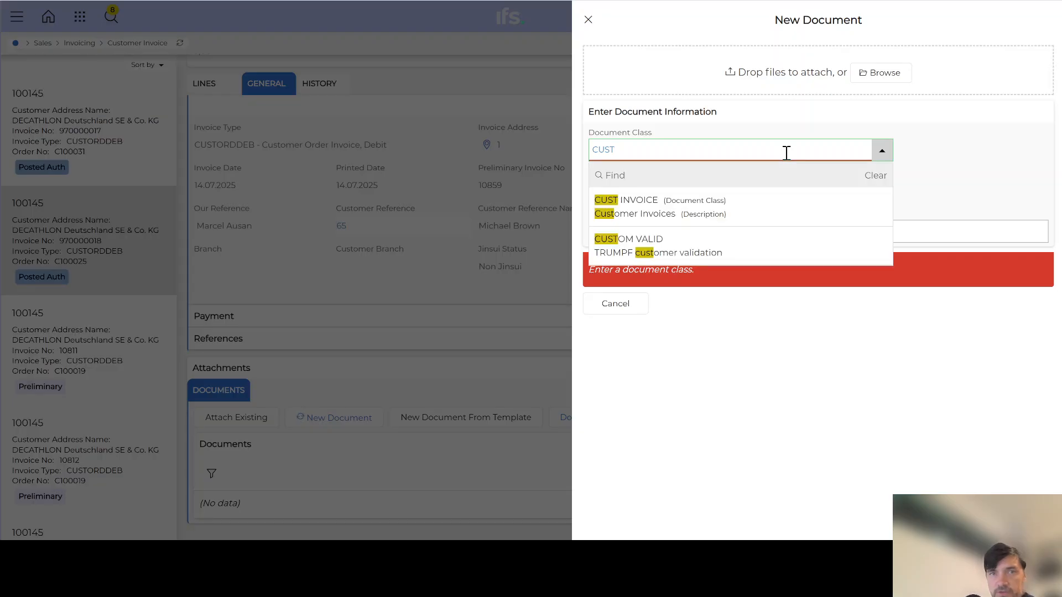
left_click(655, 220)
left_click_drag(659, 149, 575, 148)
key("ctrl+c")
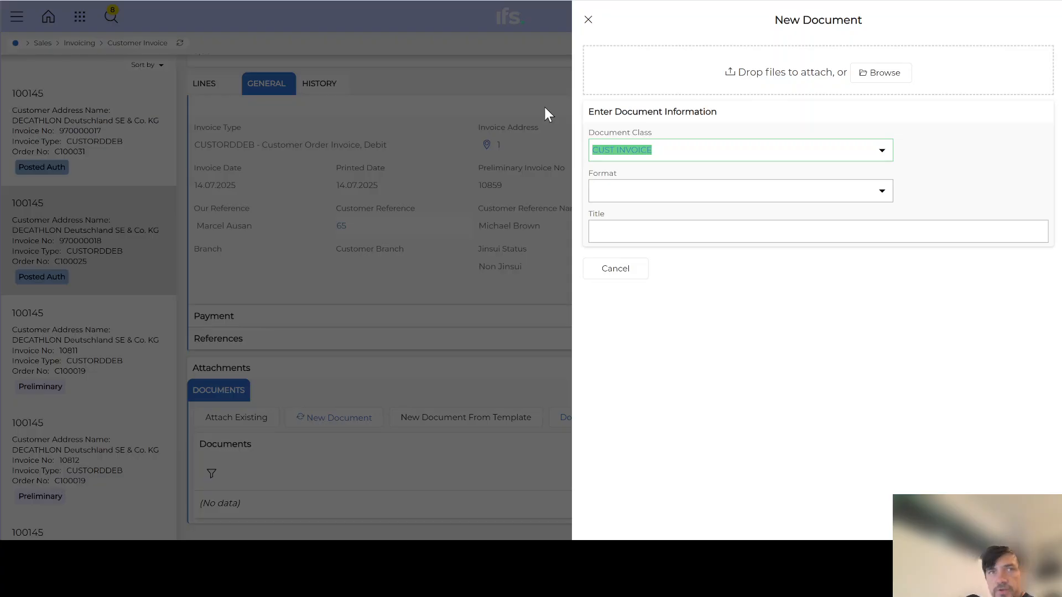
- Return to the new action's properties, set DocumentClass to CUST INVOICE and save the row
left_click(365, 36)
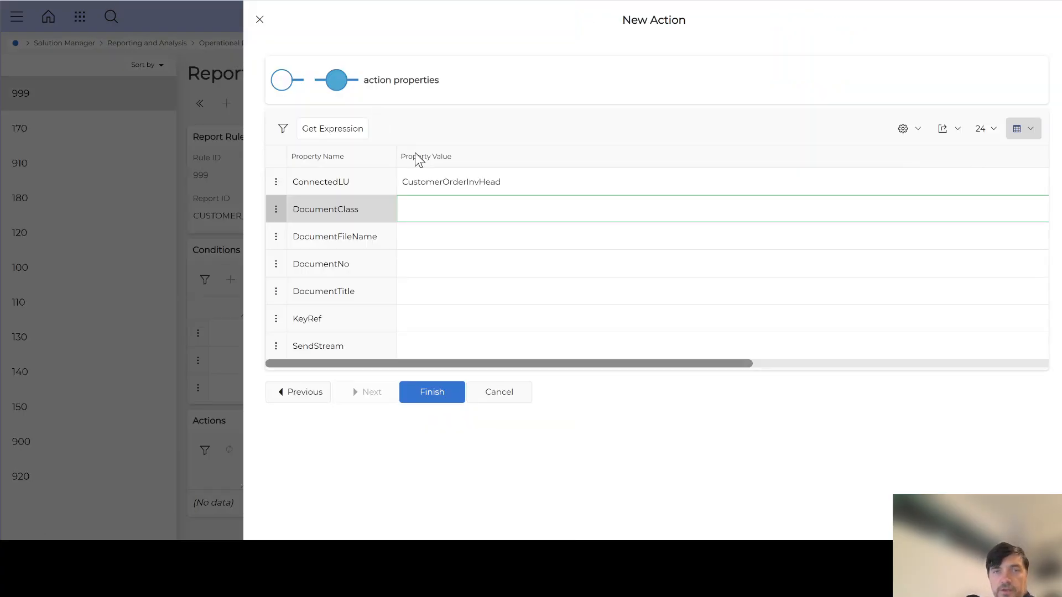
left_click(424, 210)
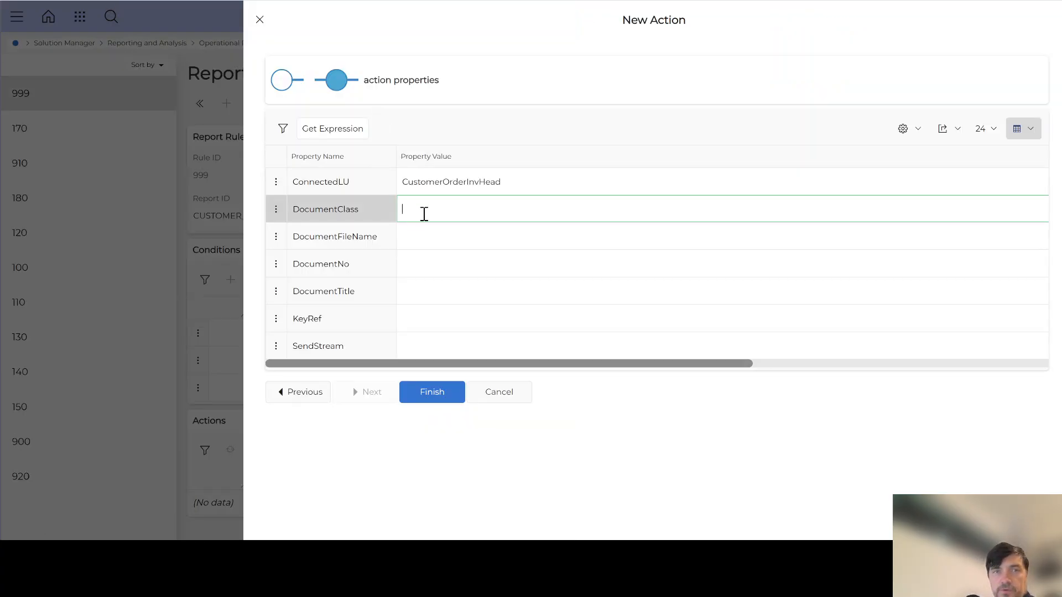
key("ctrl+v")
left_click(402, 208)
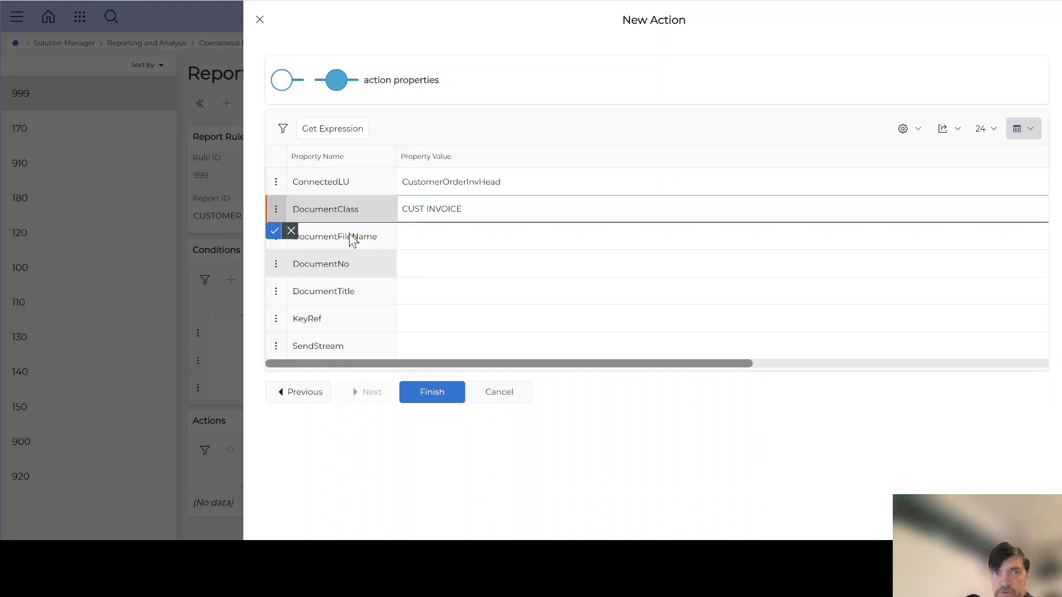
left_click(276, 232)
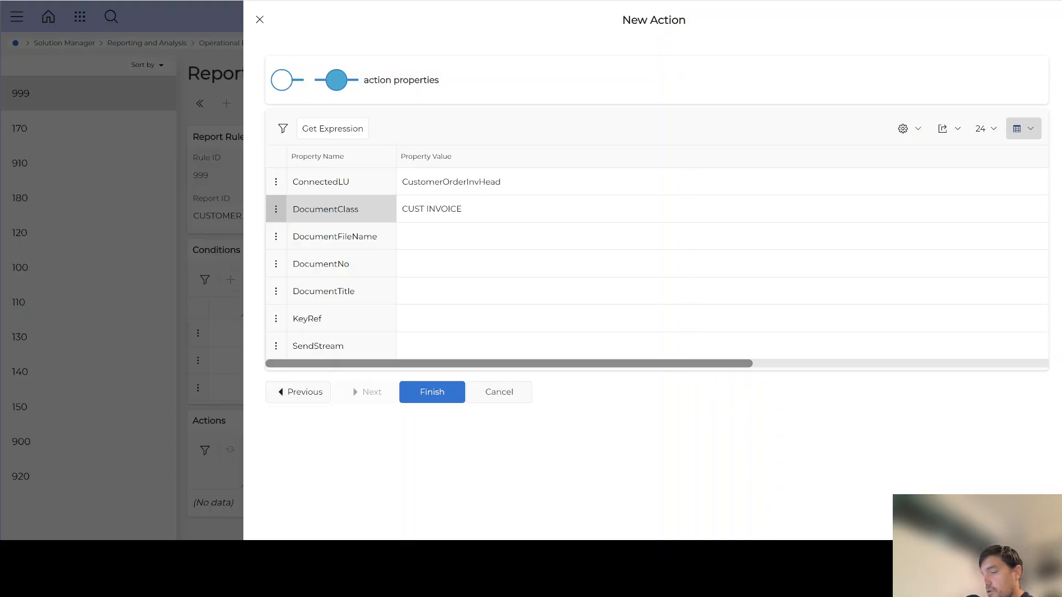
- Set the DocumentFileName property to [#DocumentFileName] and save the row
double_click(421, 239)
type("[#DocumentFileName]")
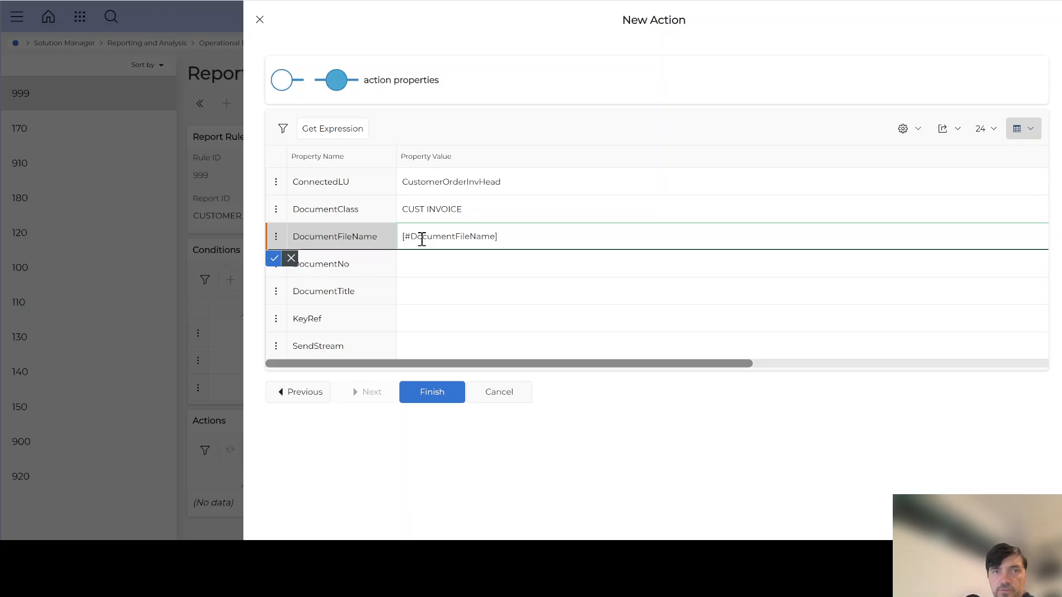
left_click(419, 261)
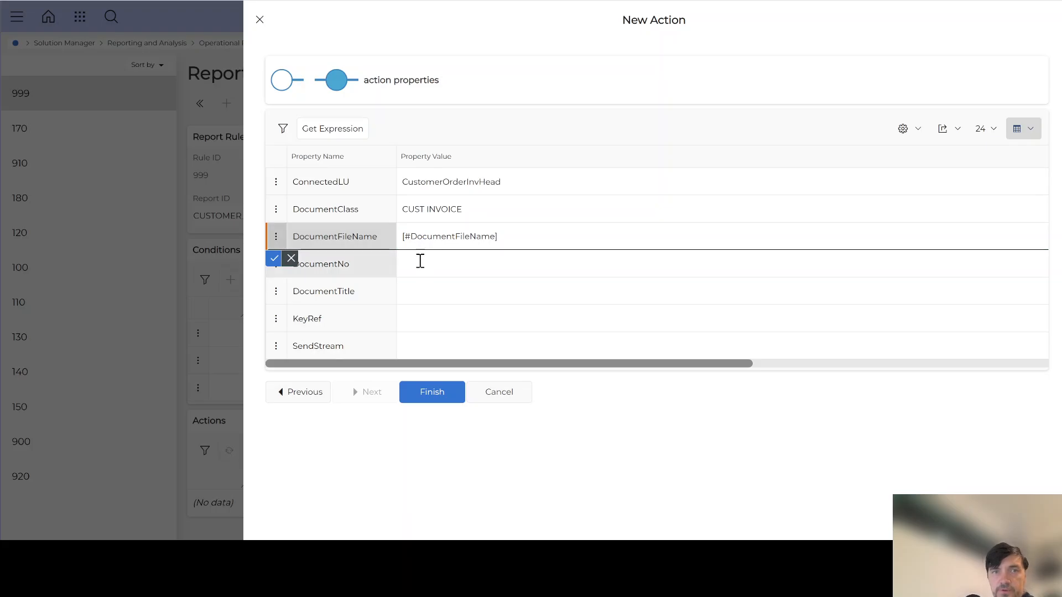
left_click(277, 262)
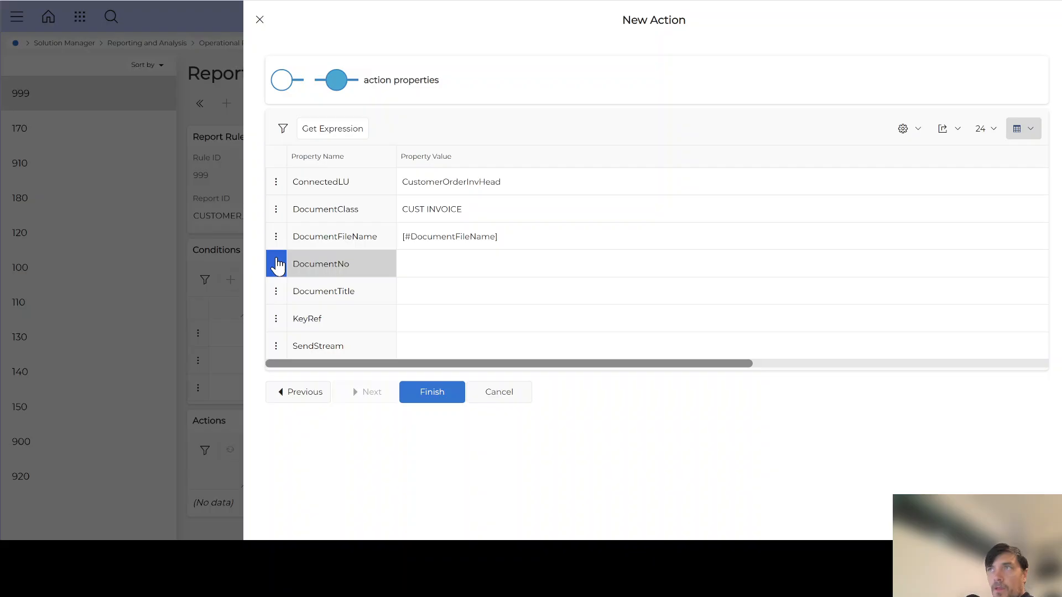
- Begin the DocumentTitle property value with "Invoice -" and append the report's INVOICE_NO field using the expression builder
left_click(430, 292)
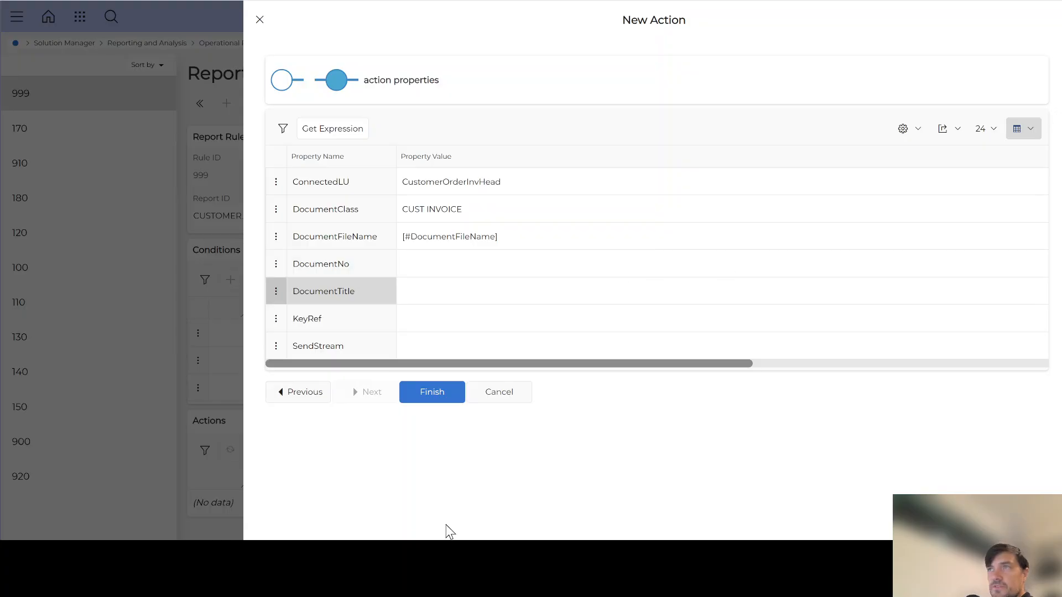
left_click(419, 291)
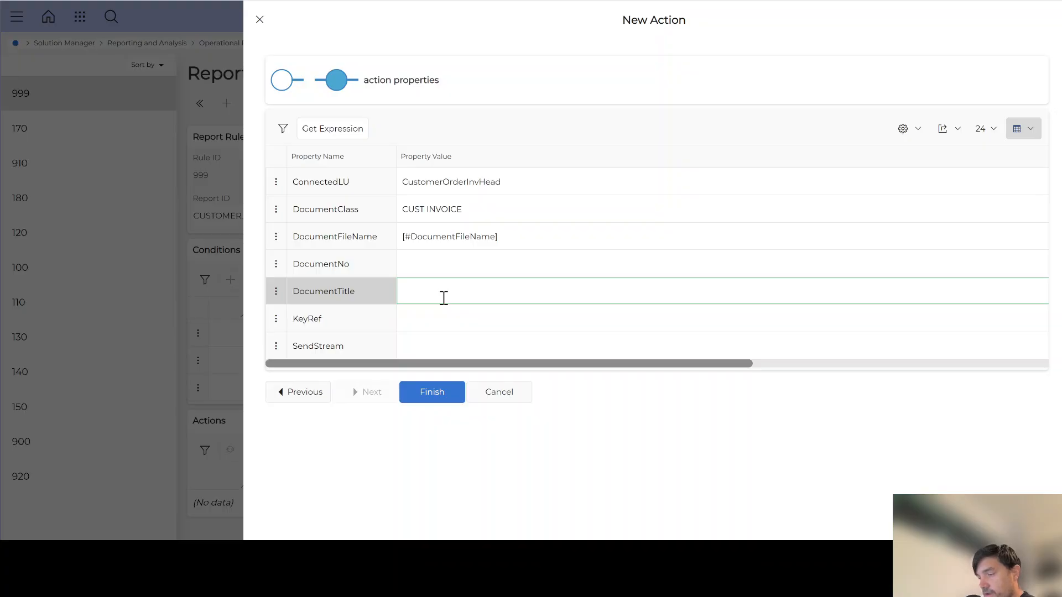
type("Invoice -")
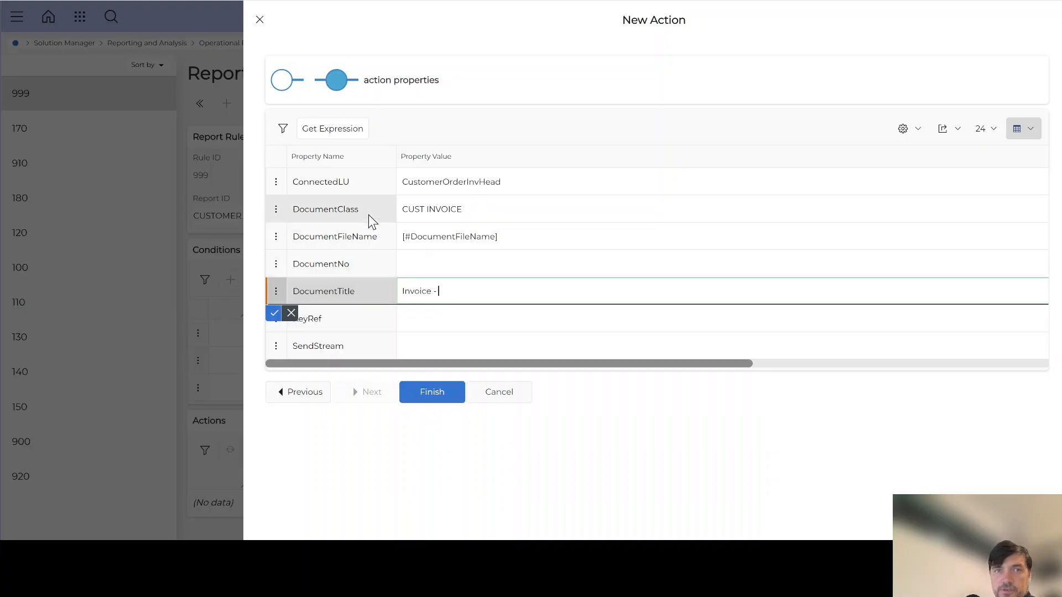
left_click(330, 129)
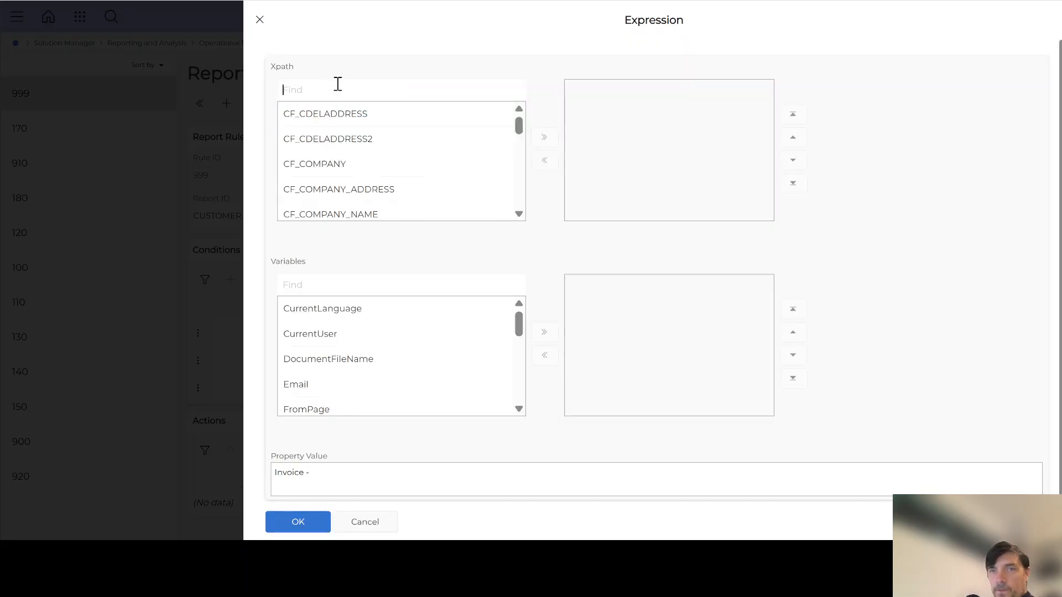
left_click(338, 84)
type("INVOICE_NO")
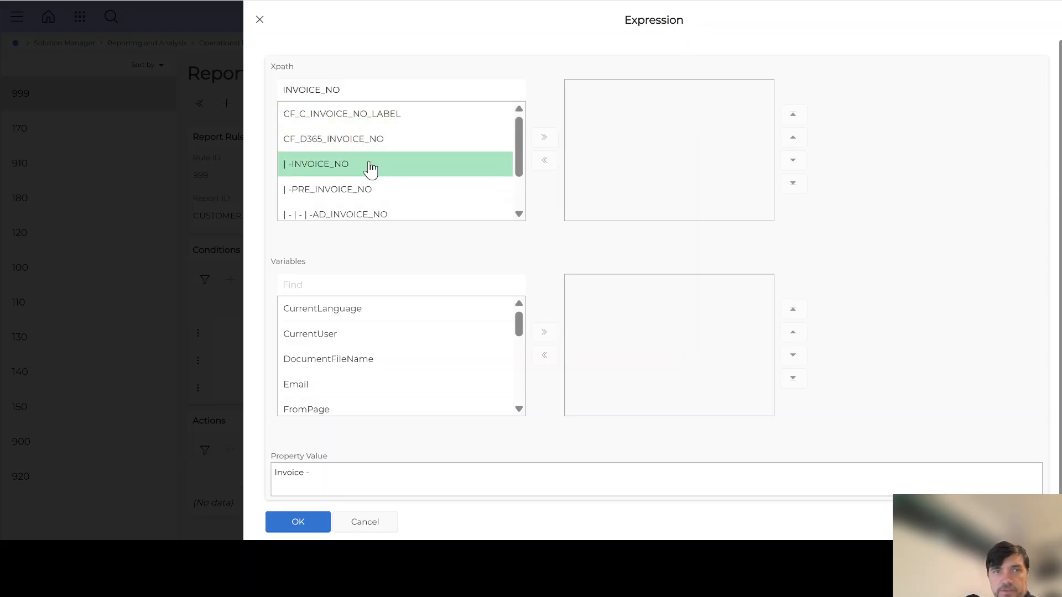
left_click(328, 172)
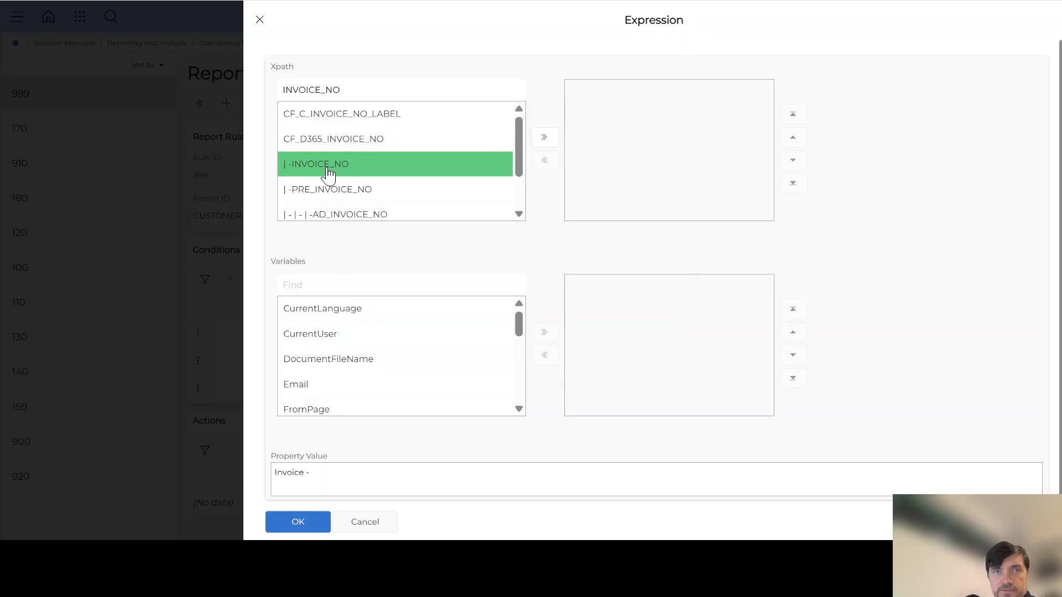
double_click(328, 172)
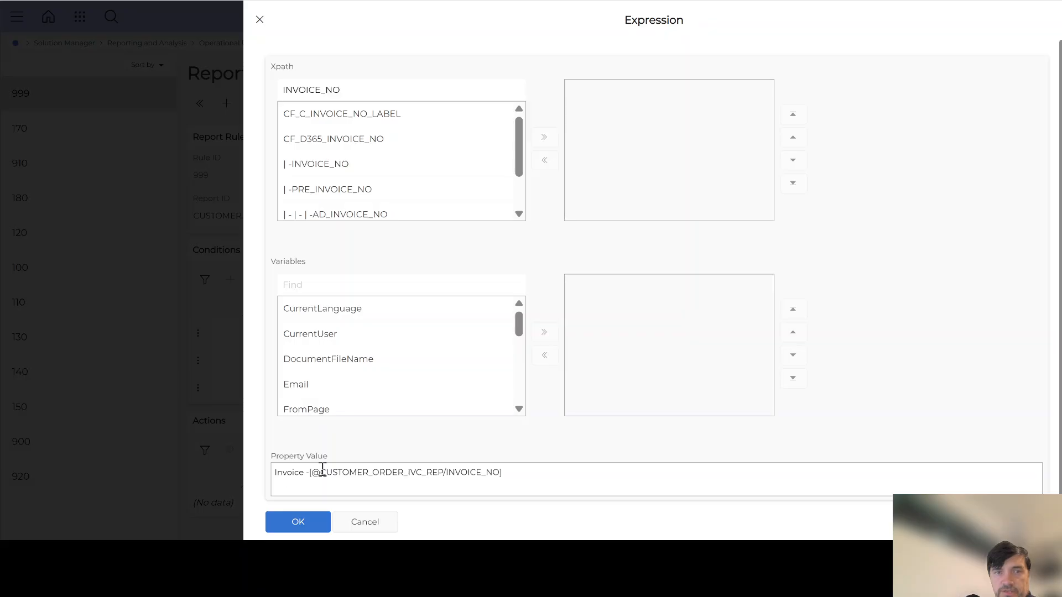
- Add " -" and the CUSTOMER_NO field to the end of the title expression, and apply it to DocumentTitle
left_click(536, 474)
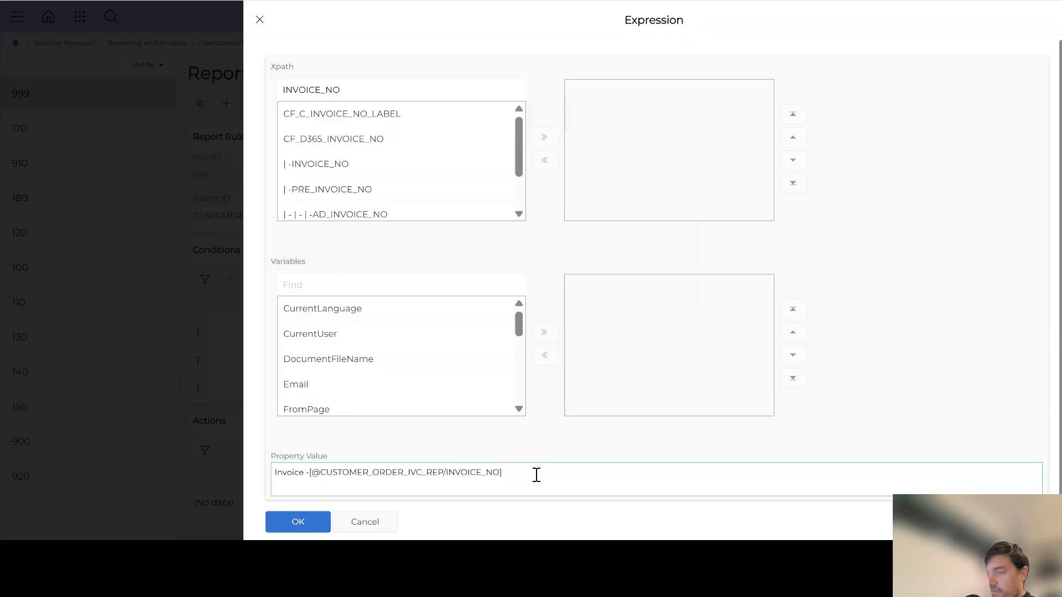
type("-")
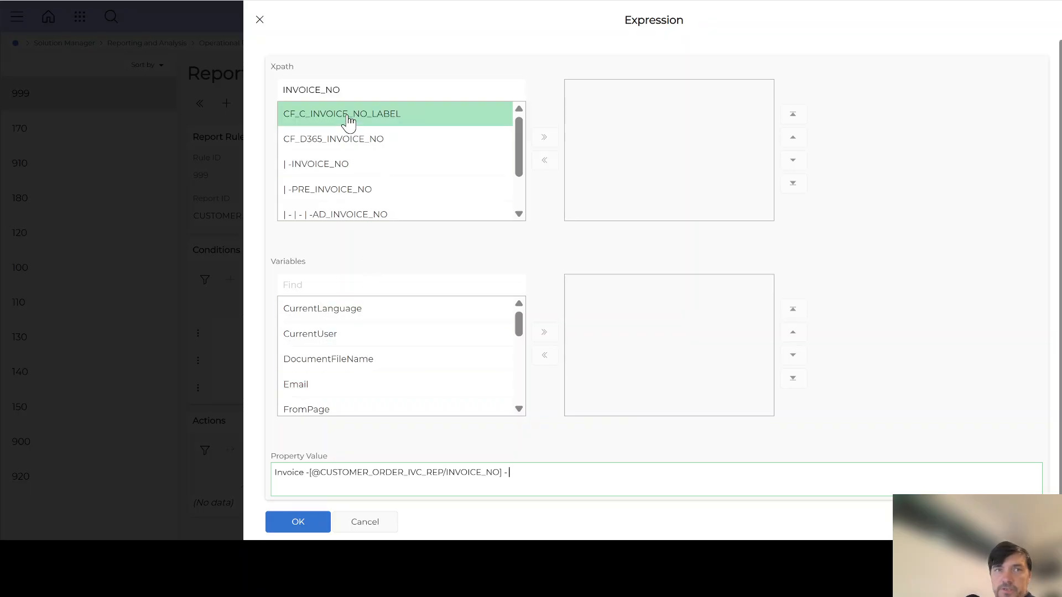
left_click(329, 88)
double_click(329, 88)
type("c")
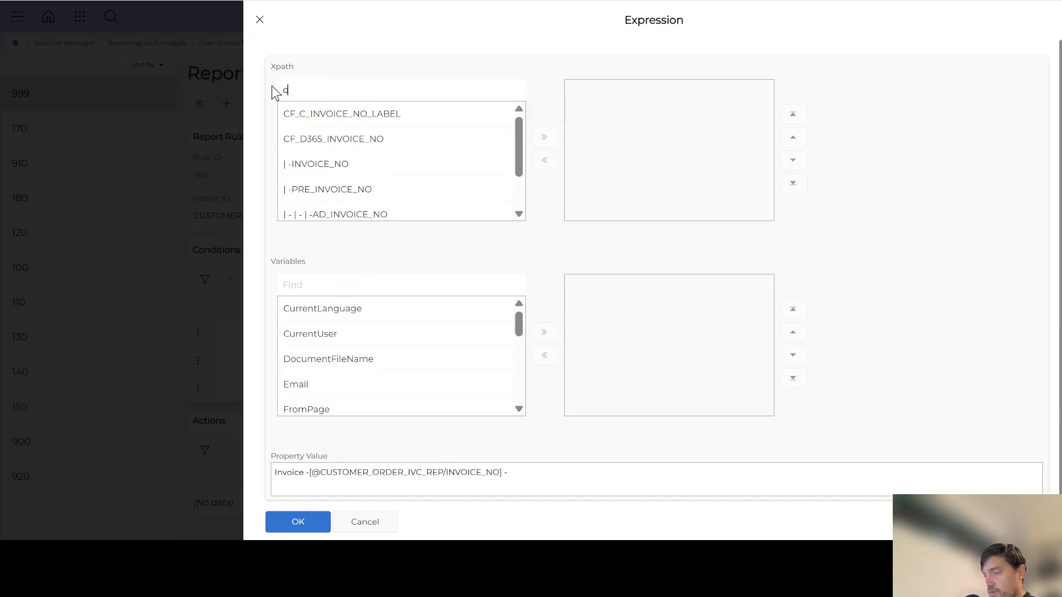
type("ustomer_no")
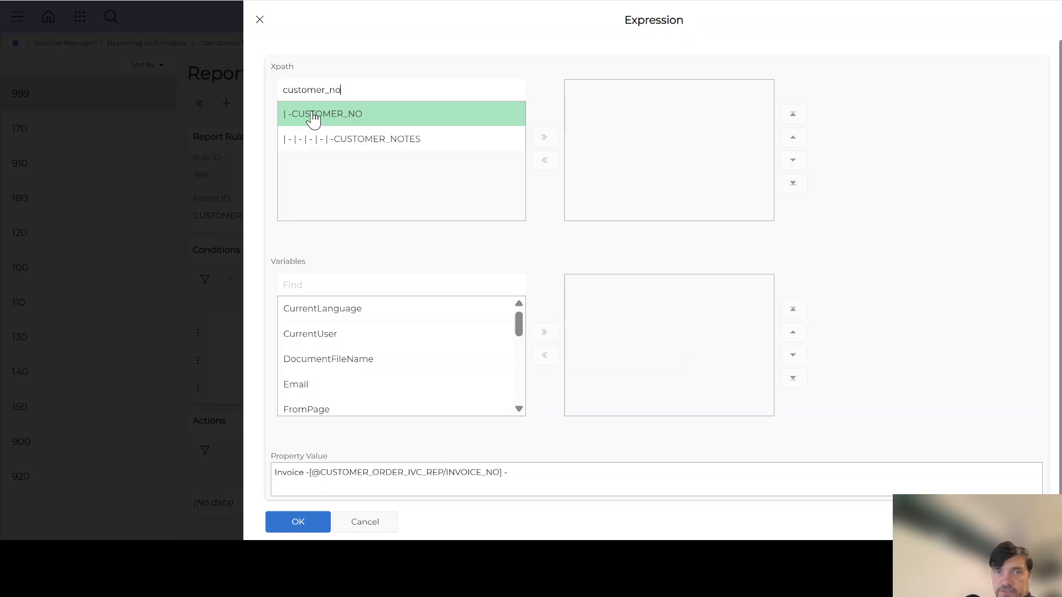
double_click(334, 117)
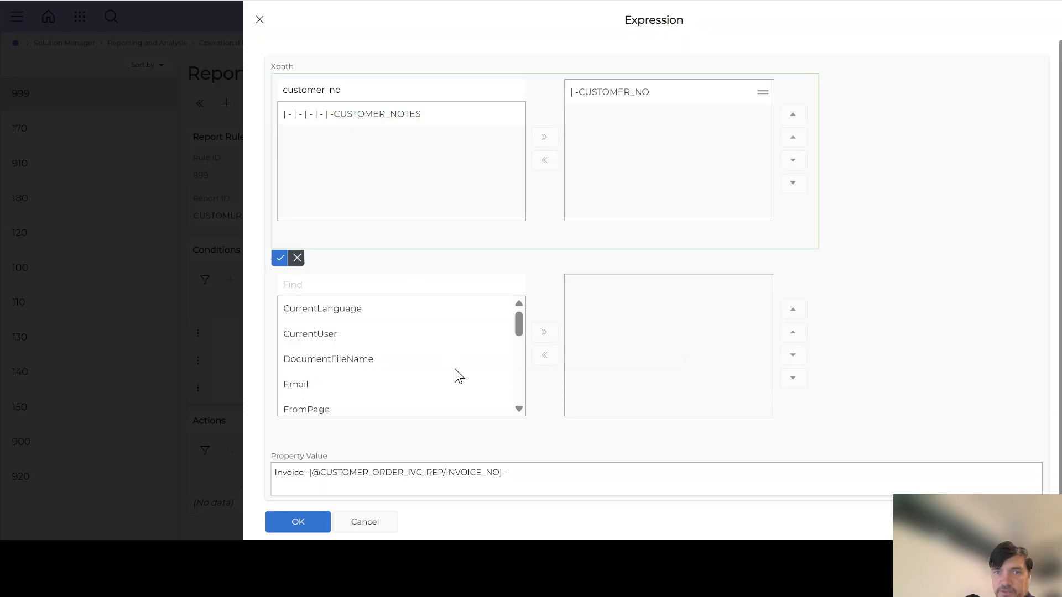
left_click(280, 258)
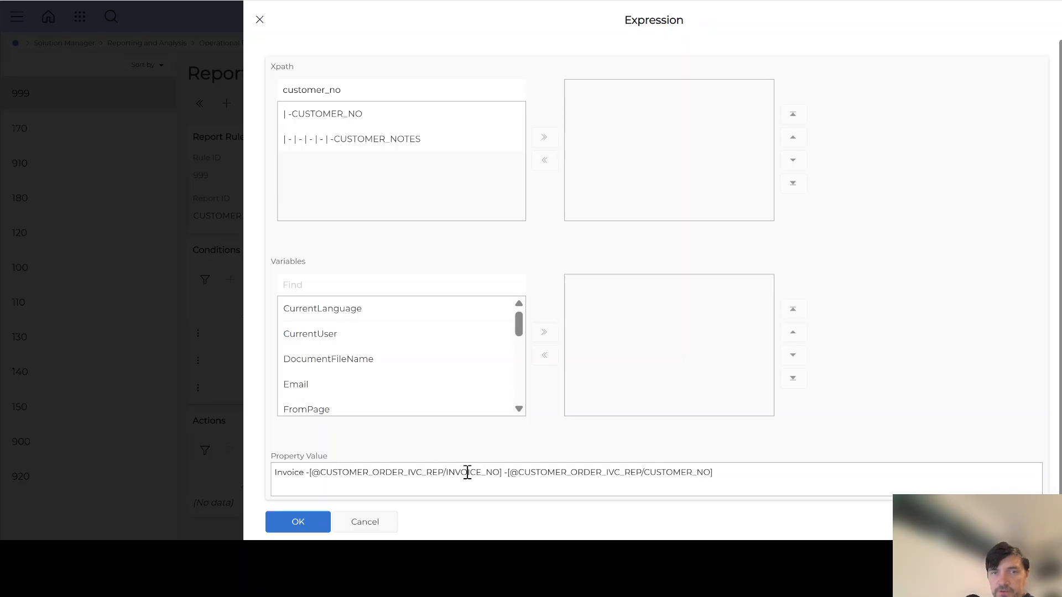
left_click(293, 522)
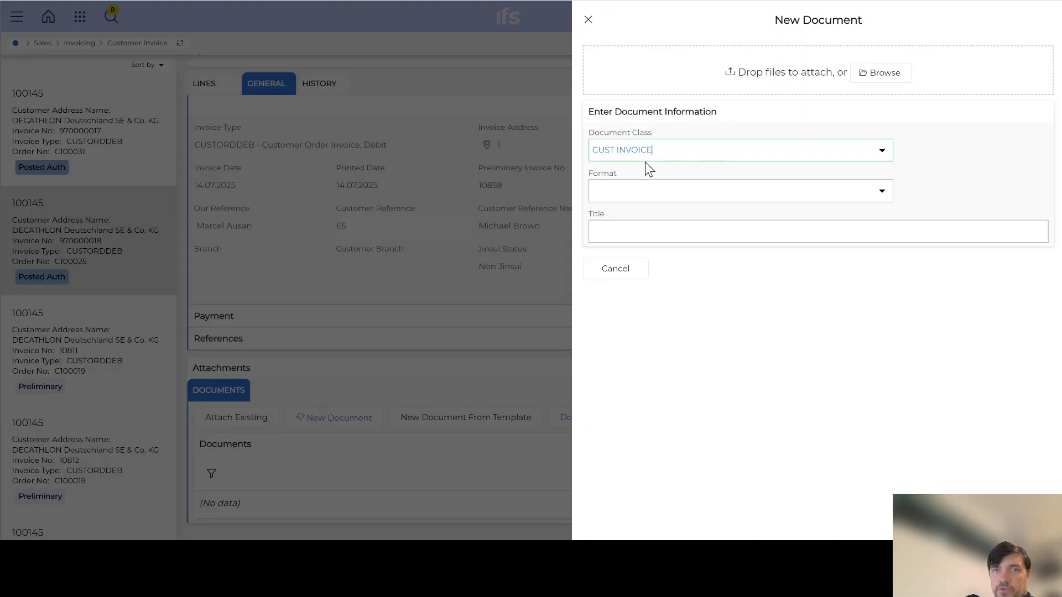
- On the Customer Invoice page, create the CUST INVOICE document with the file CUSTOMER_ORDER_IVC_REP10425.0en19187.0 attached
left_click(599, 235)
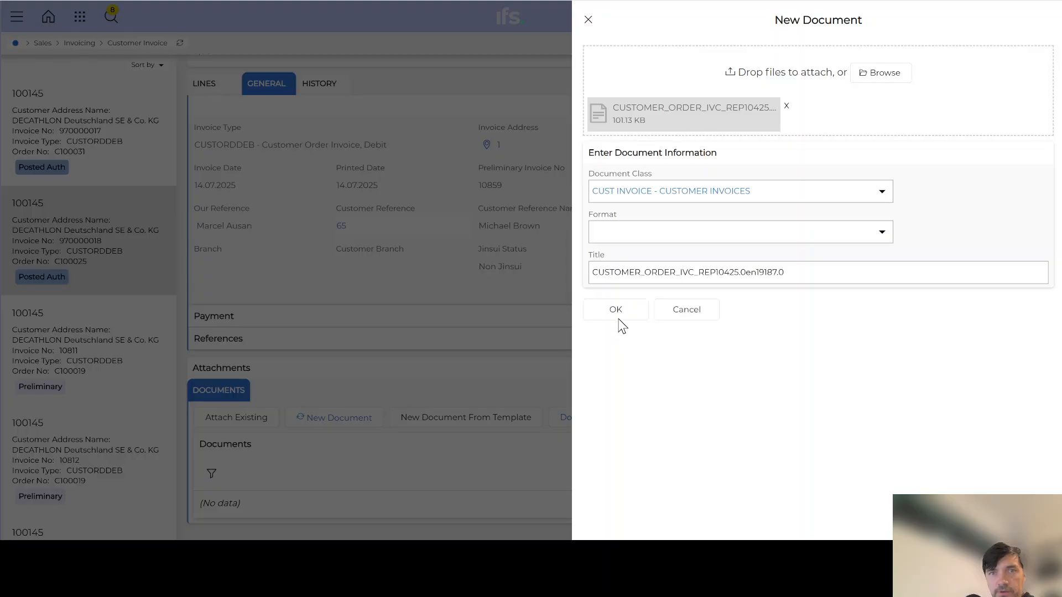
left_click(616, 314)
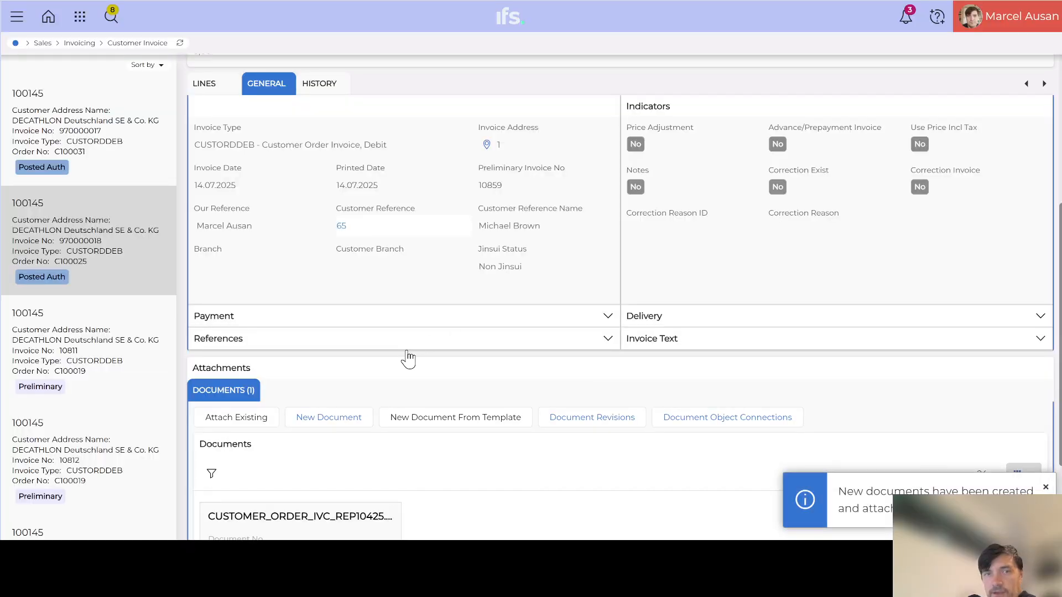
- Open the attached document's revision and examine the company and invoice ID parts of its connected object's key
scroll(396, 385, "down", 2)
scroll(397, 385, "down", 1)
mouse_move(387, 396)
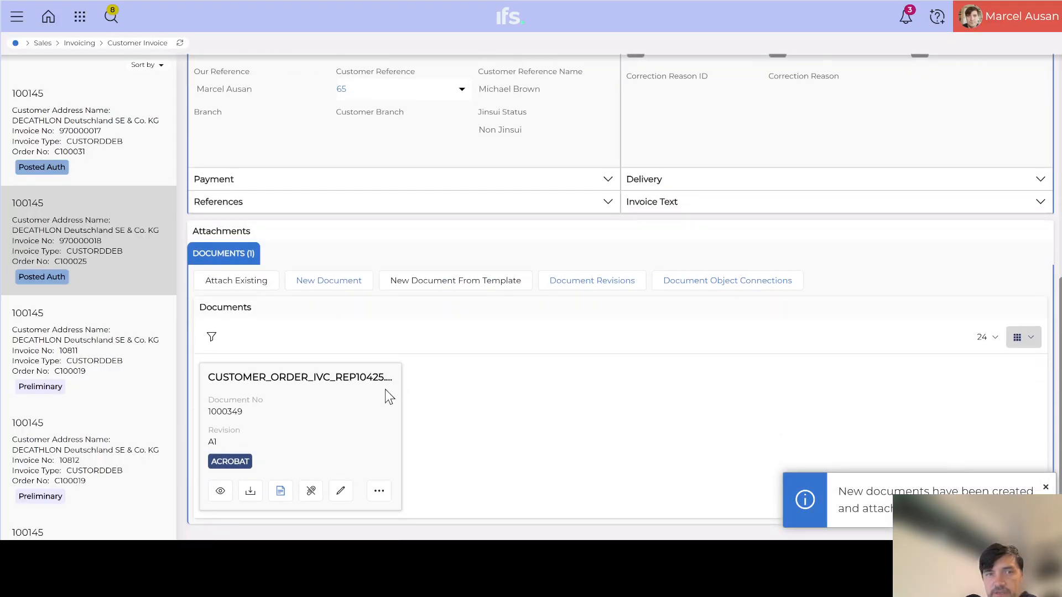
left_click(279, 489)
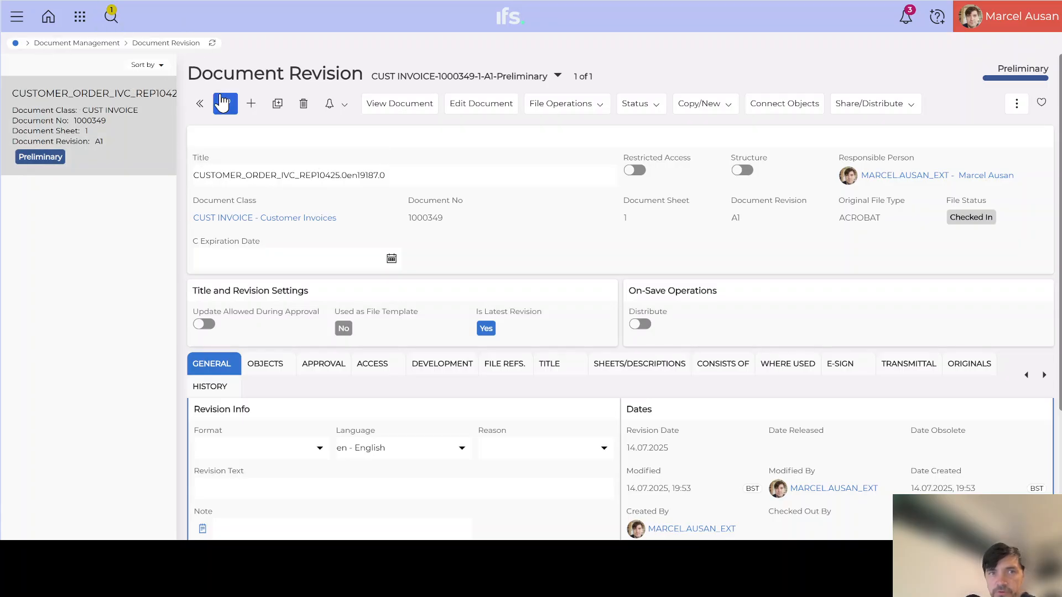
left_click(256, 369)
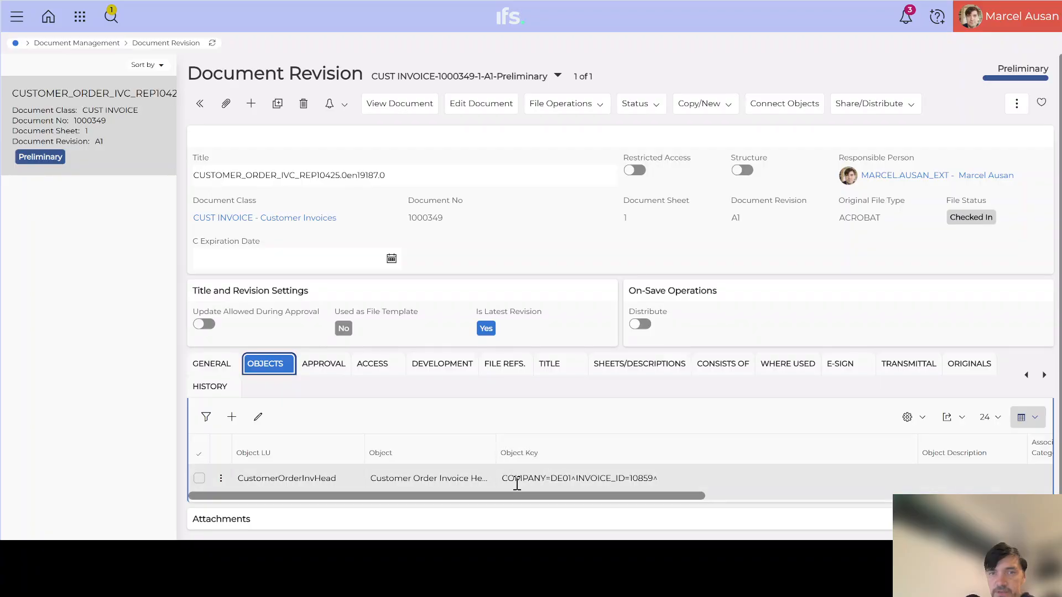
mouse_move(551, 477)
left_mouse_down()
mouse_move(579, 477)
mouse_move(570, 477)
left_mouse_up()
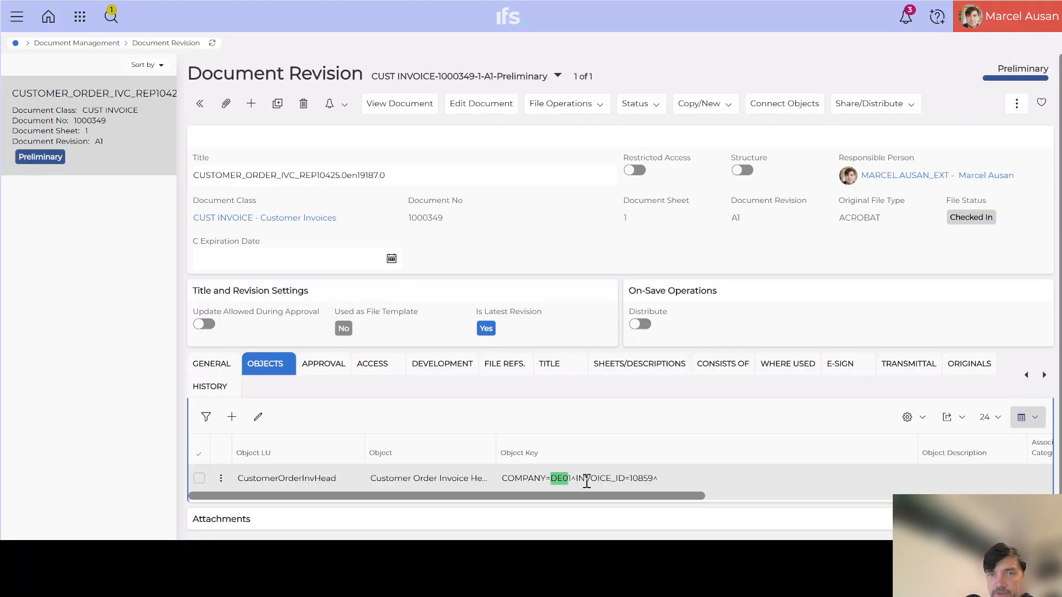
left_click(587, 480)
mouse_move(629, 479)
left_mouse_down()
mouse_move(664, 484)
mouse_move(644, 479)
left_mouse_up()
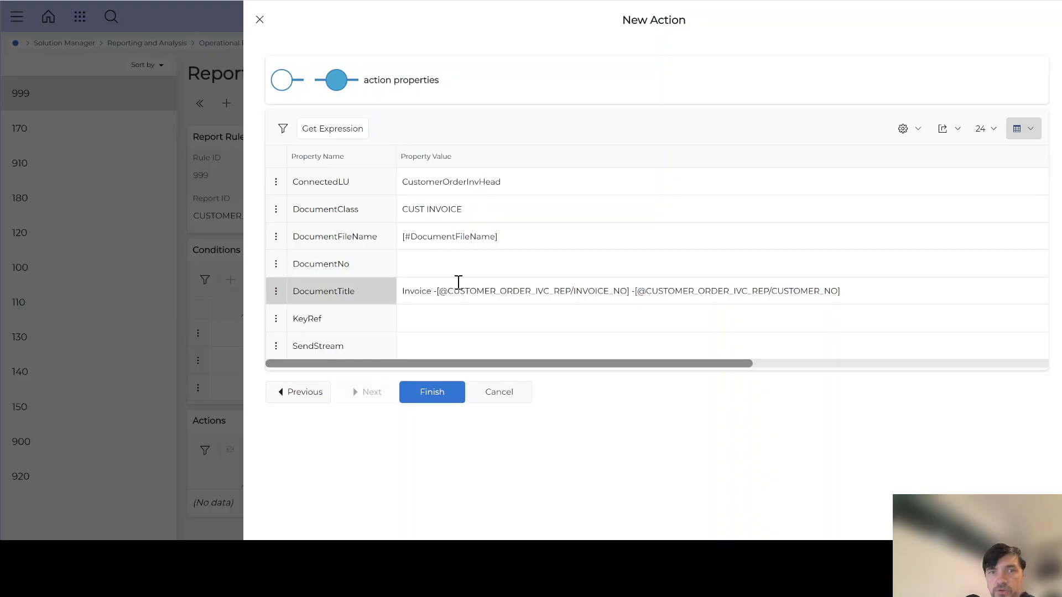
- Back in the new action's properties, start the KeyRef expression with the CF_COMPANY field followed by "^", removing the mistakenly inserted [#DocumentFileName]
left_click(413, 321)
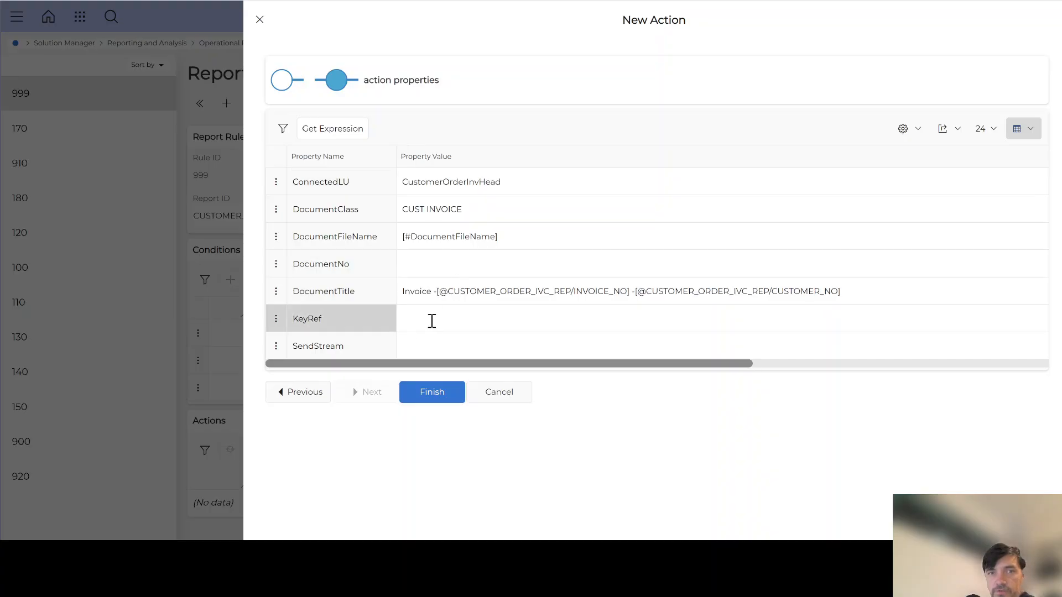
left_click(431, 320)
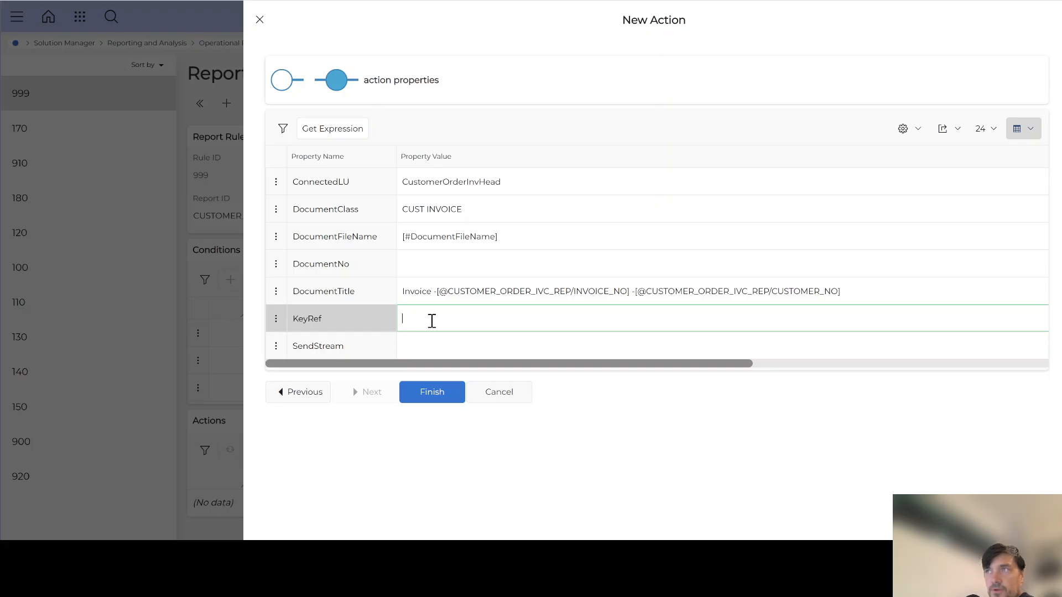
left_click(335, 129)
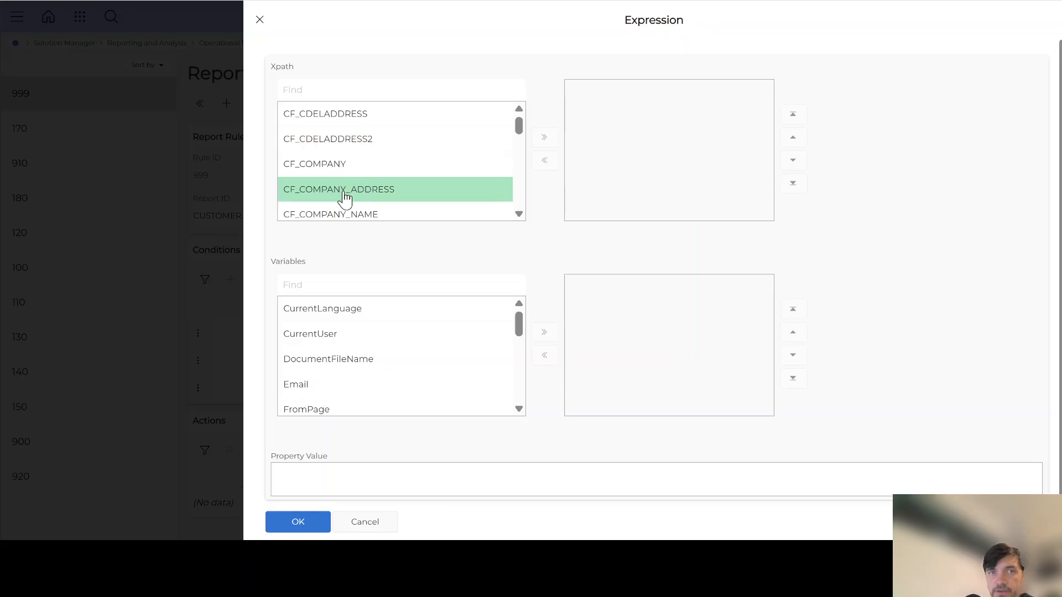
double_click(314, 173)
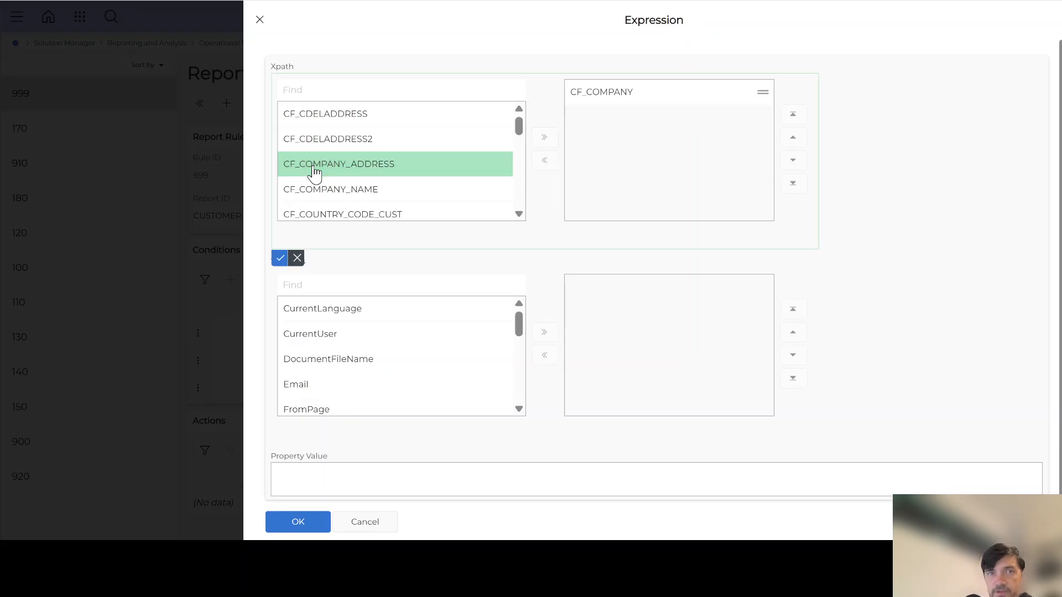
left_click(279, 259)
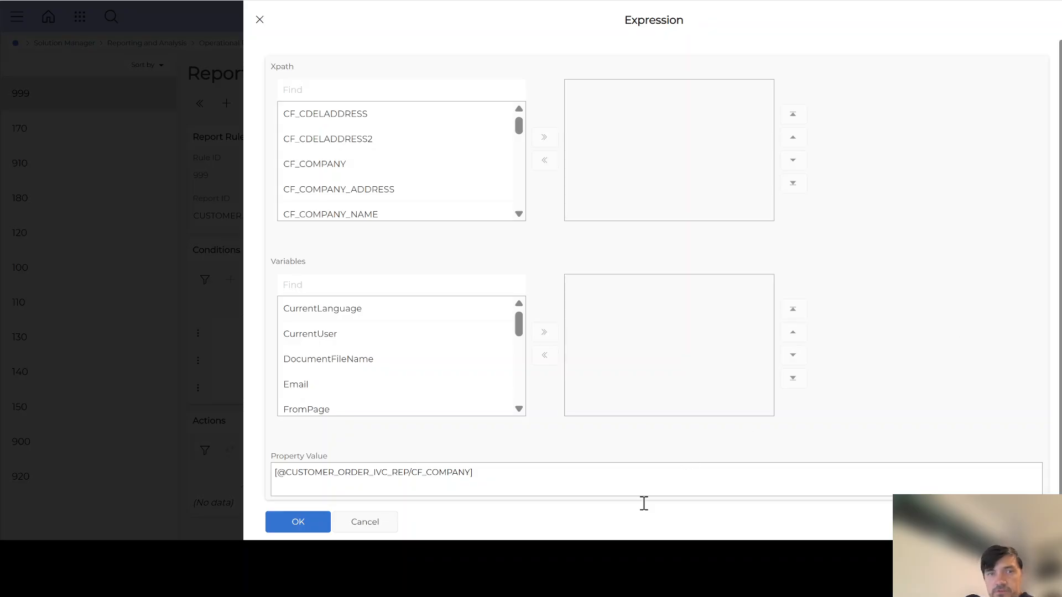
type("[#DocumentFileName]")
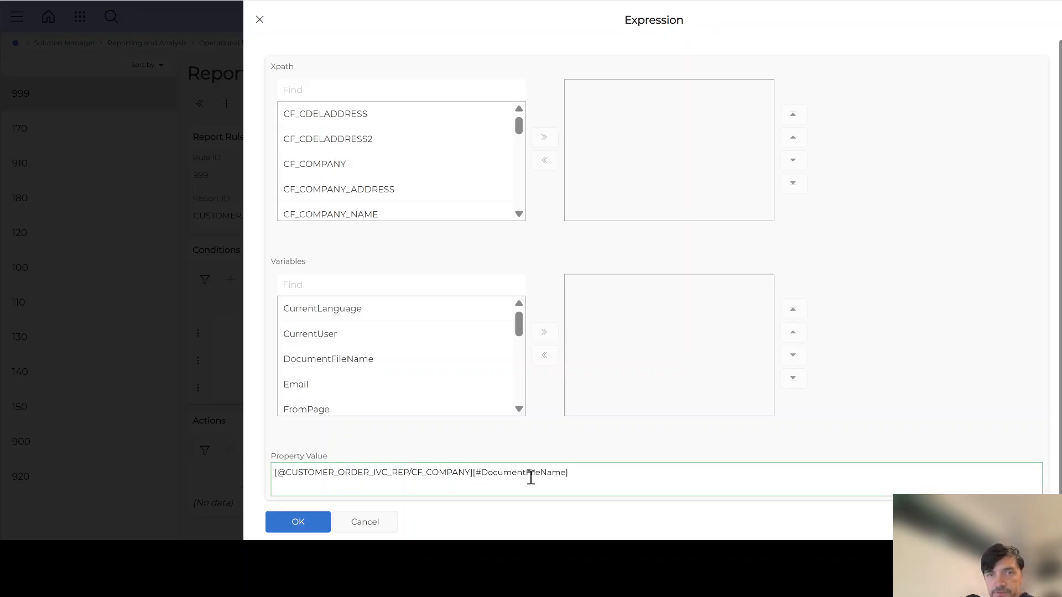
key("ctrl+z")
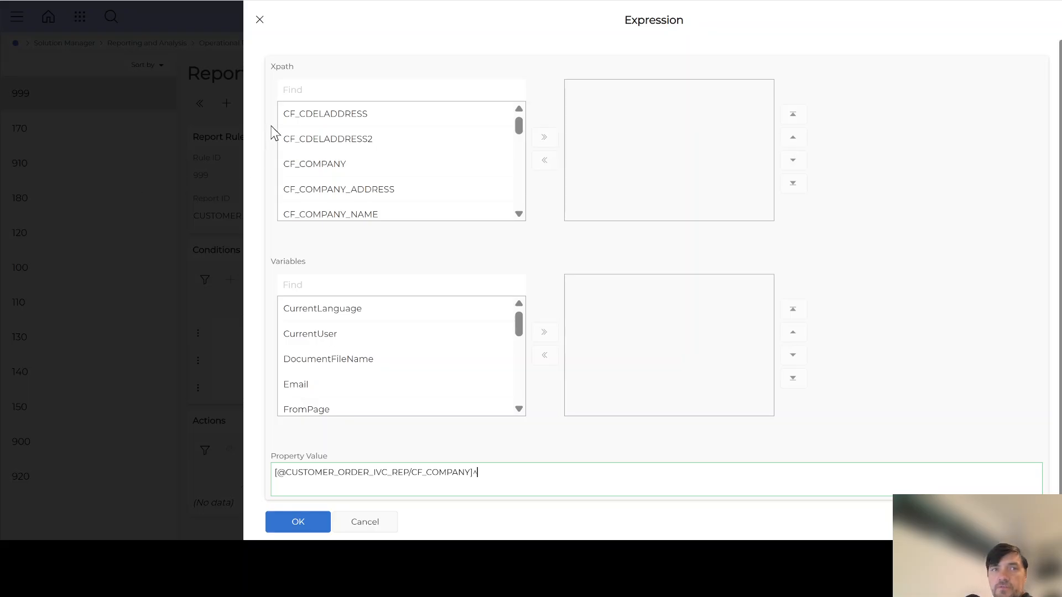
- Search the Xpath fields for "invoice_id", append INVOICE_ID_STR and a closing "^" to the expression, and apply it to KeyRef
left_click(392, 90)
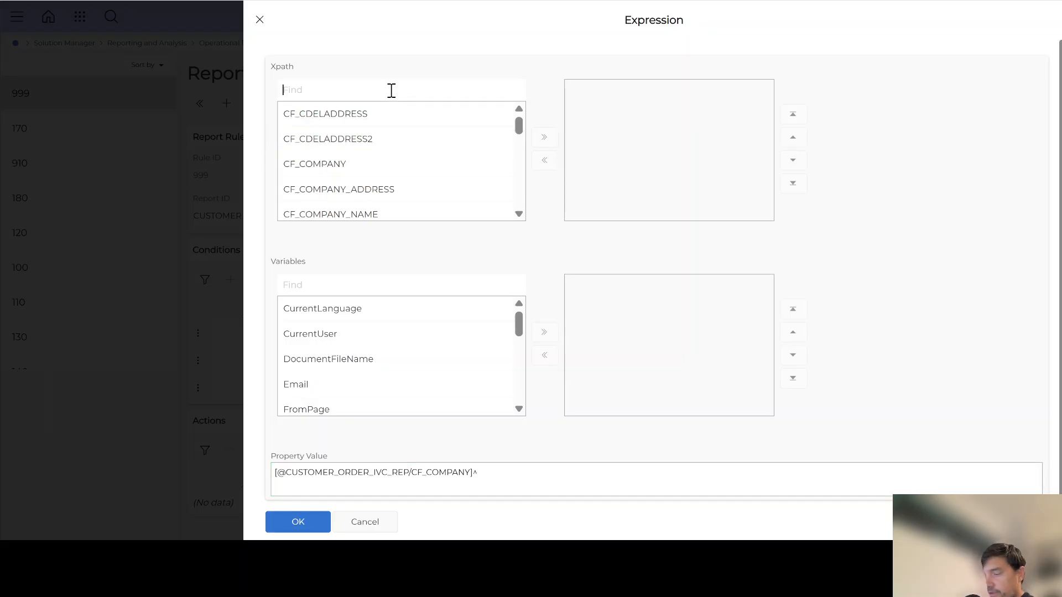
type("invoice_id")
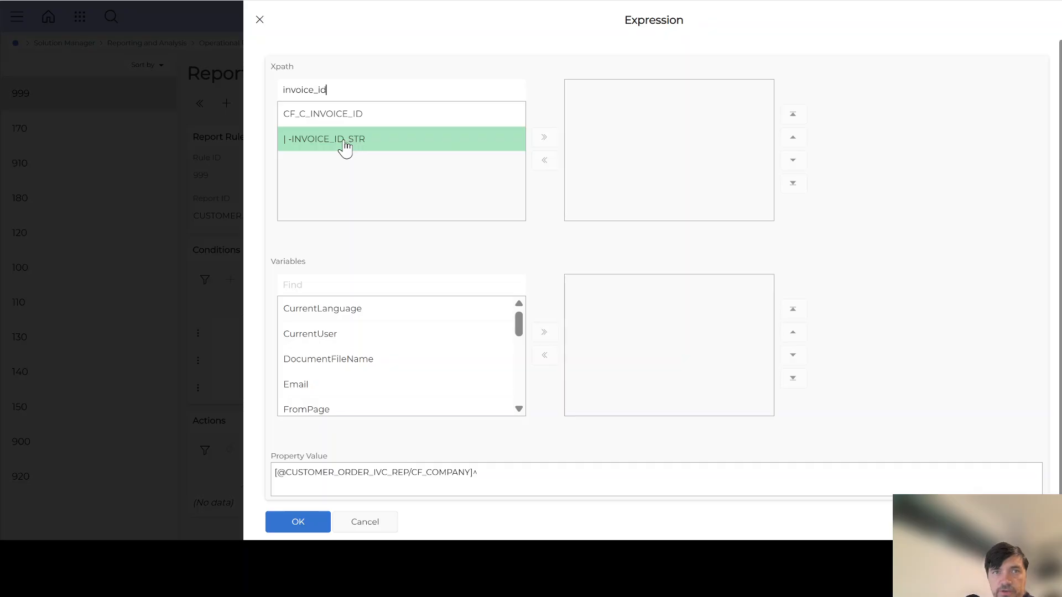
left_click(345, 145)
double_click(345, 145)
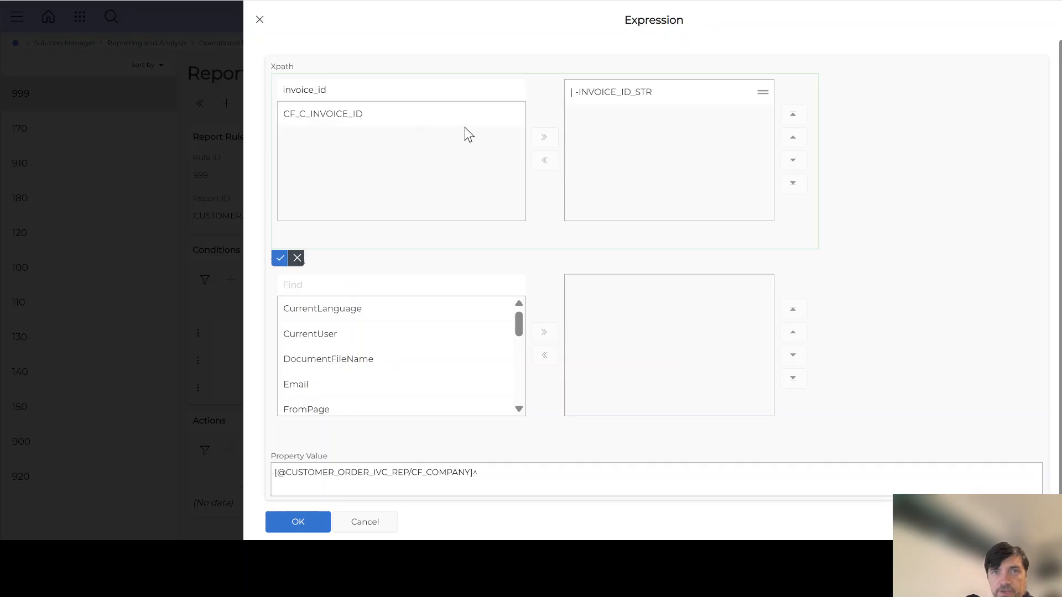
left_click(280, 260)
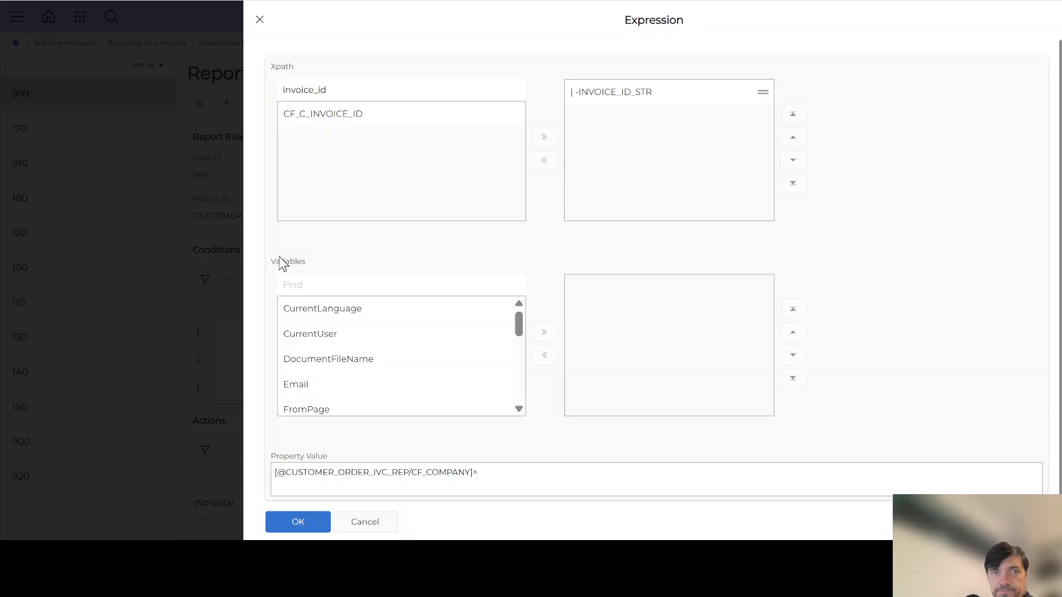
left_click(699, 470)
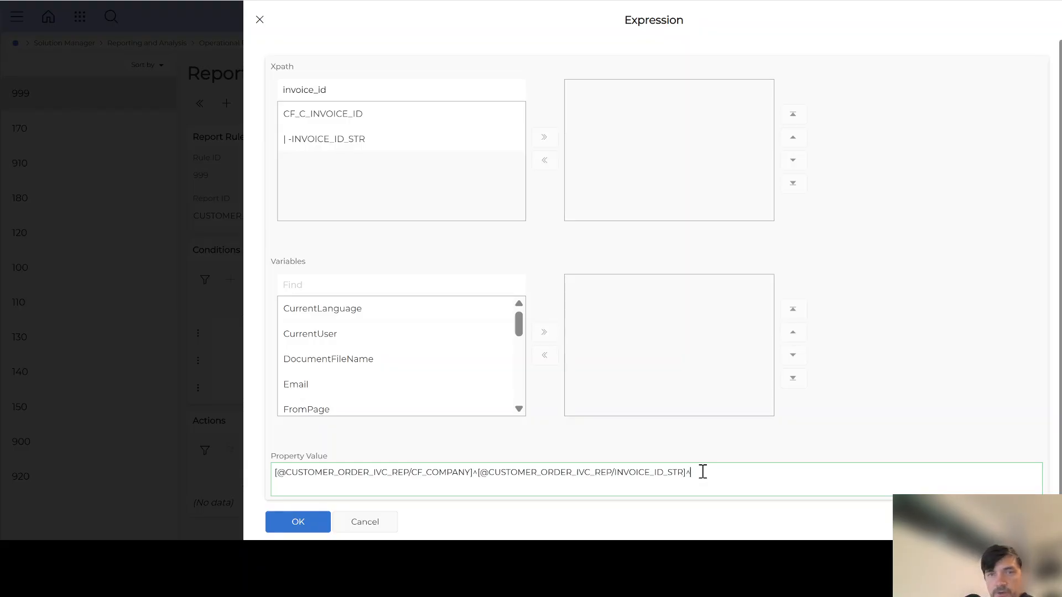
type("^")
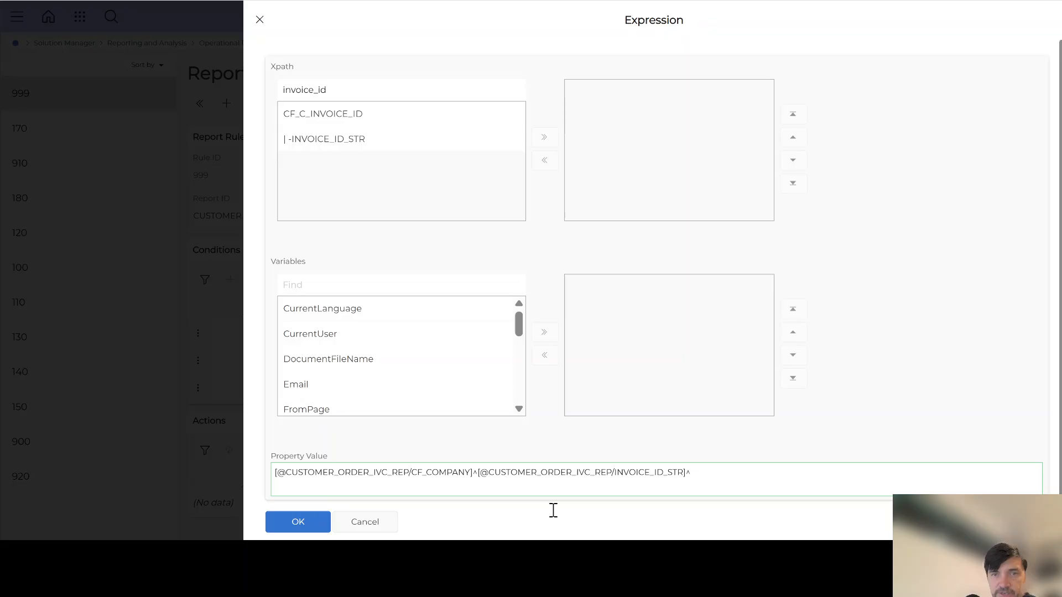
left_click(300, 522)
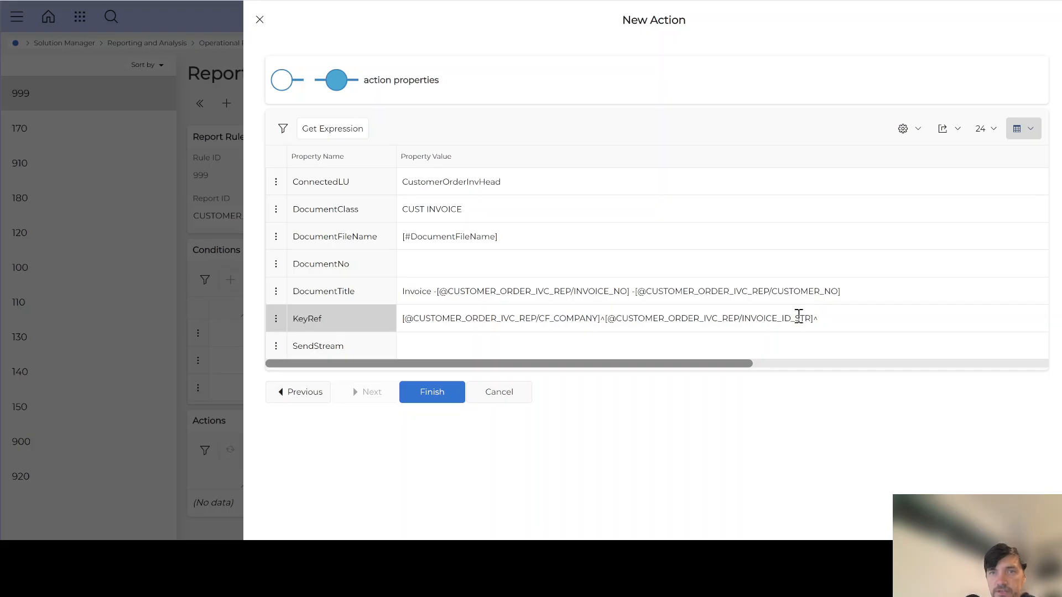
- Check the INVOICE_ID_STR part and the "^" separators in the KeyRef expression, and finish the Check In To Document Management action
left_click_drag(811, 318, 741, 322)
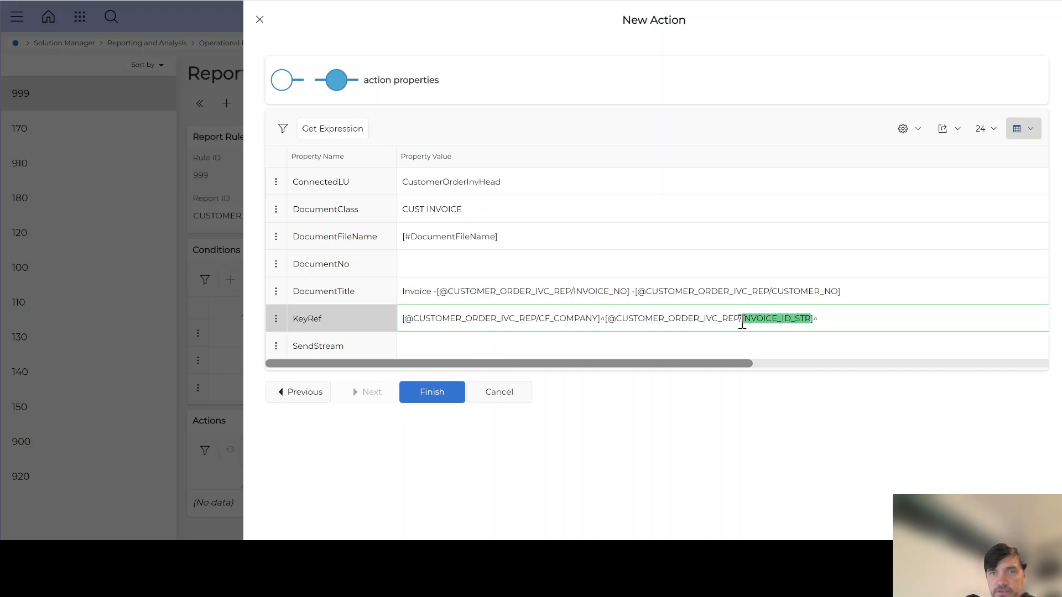
left_click(839, 318)
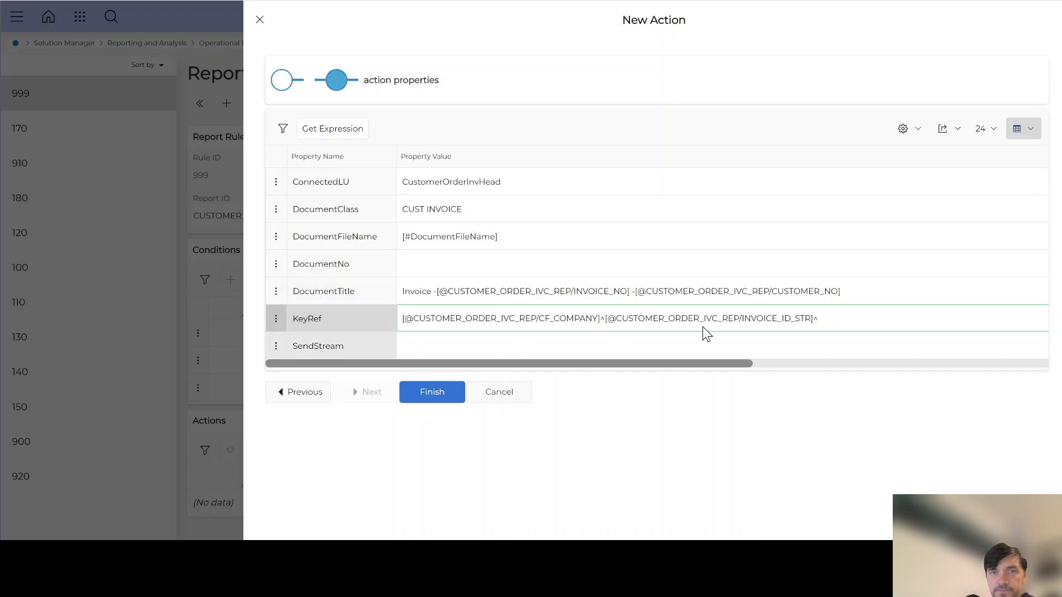
left_click_drag(822, 320, 815, 319)
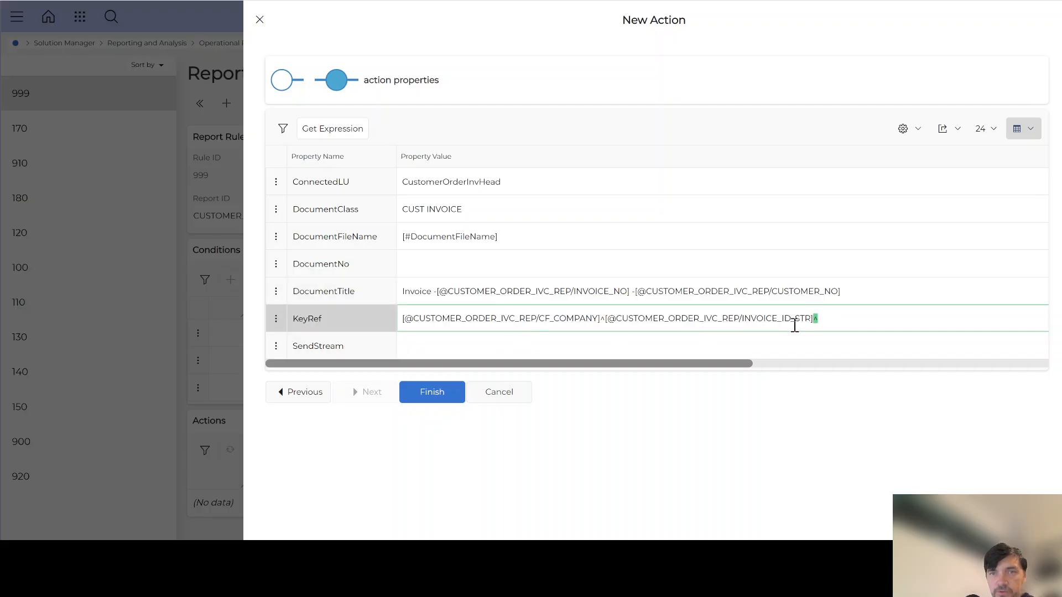
left_click_drag(605, 319, 602, 319)
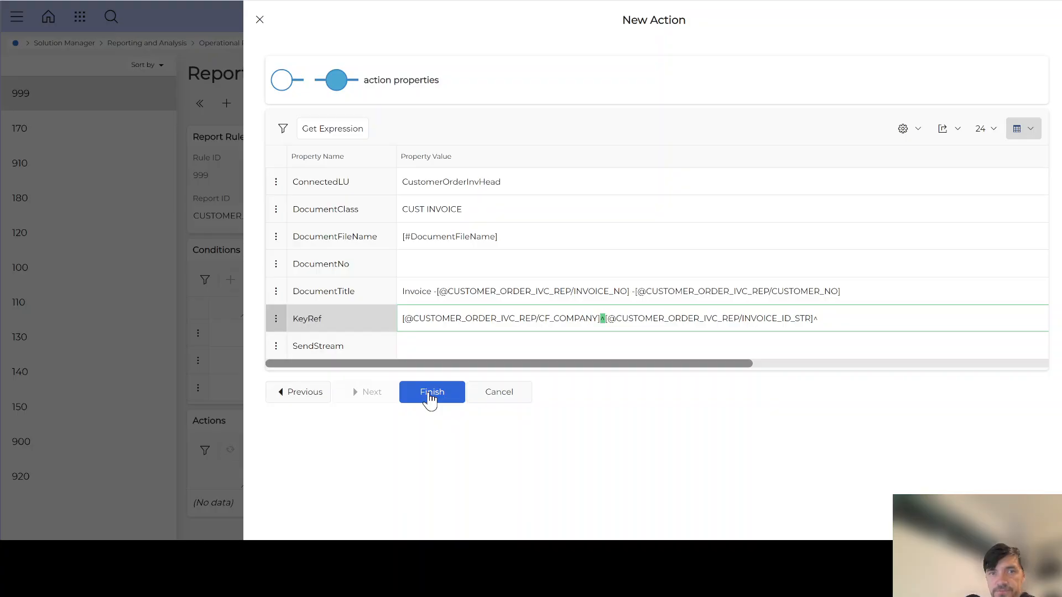
left_click(431, 393)
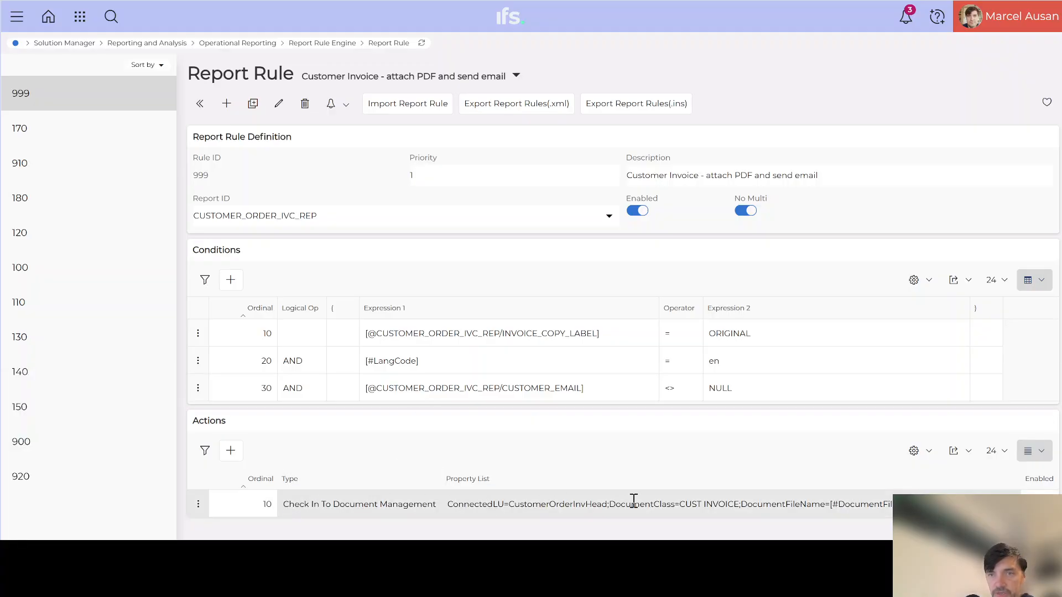
- Switch the rule's actions list to Table View and select the Check In To Document Management action
left_click(1034, 451)
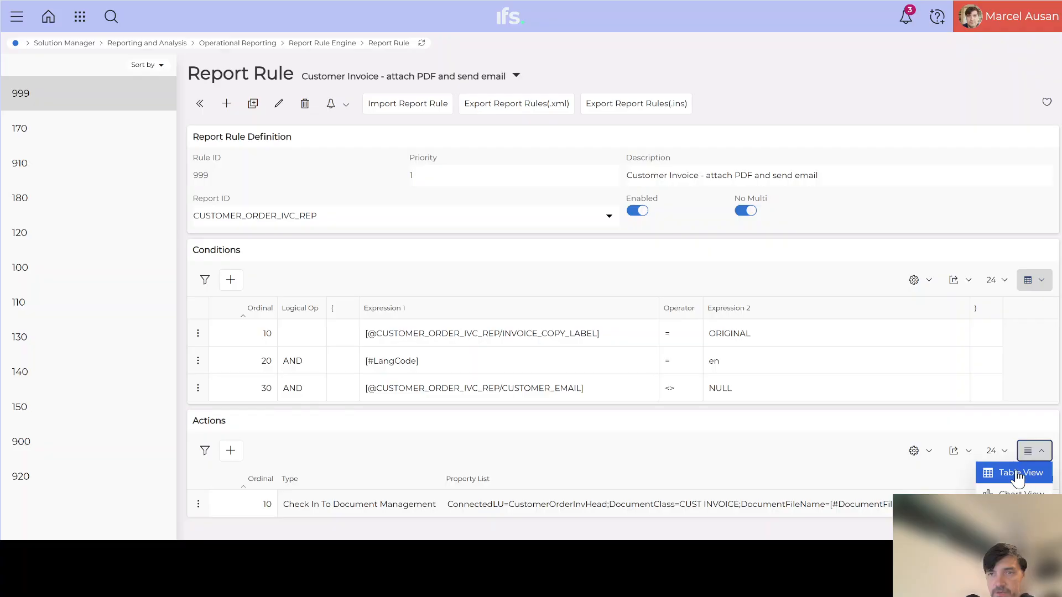
left_click(1017, 473)
left_click(197, 504)
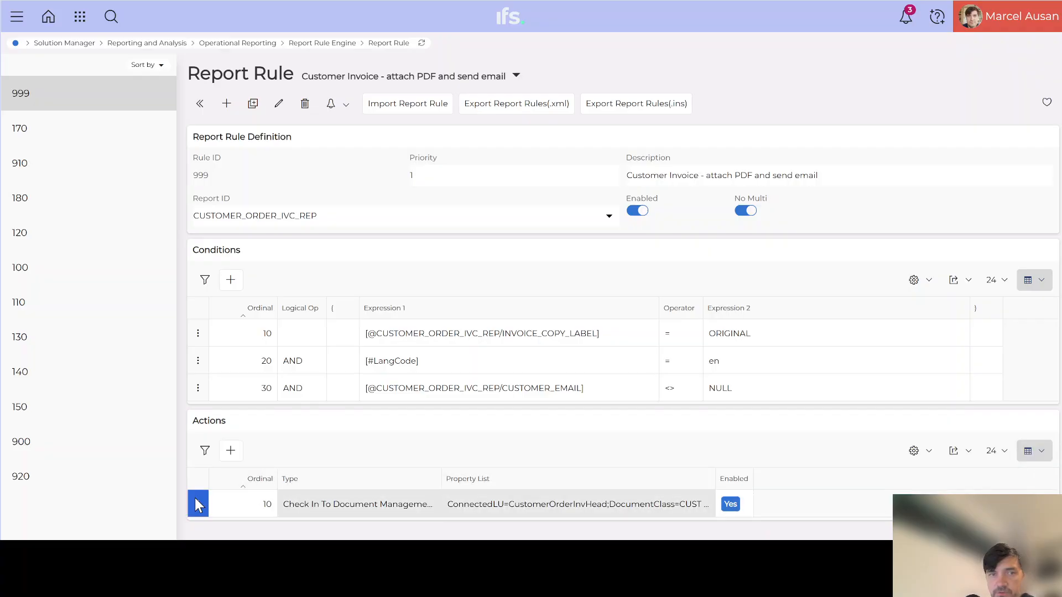
left_click(198, 504)
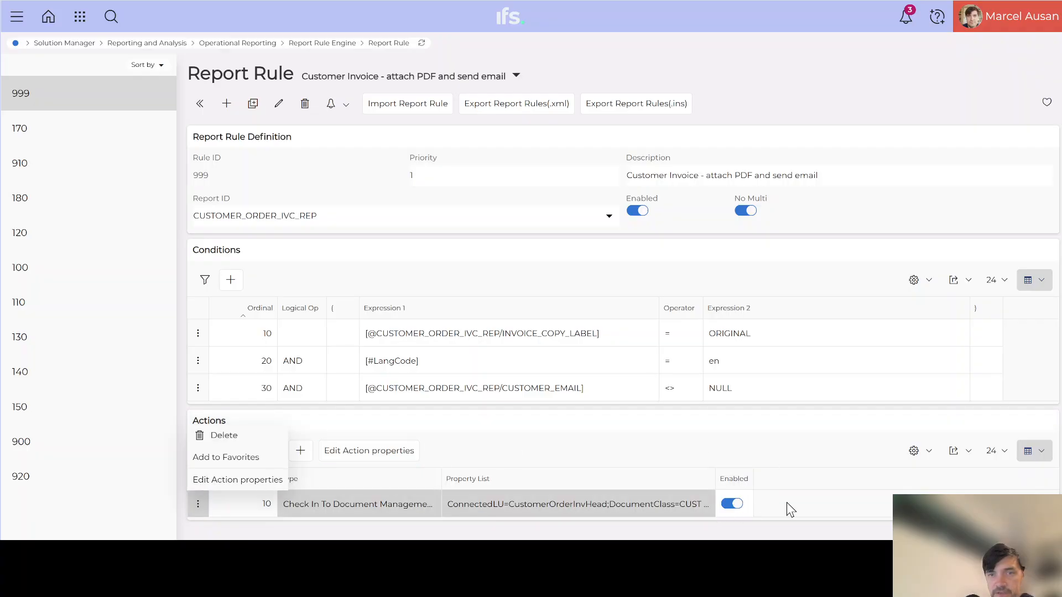
left_click(794, 445)
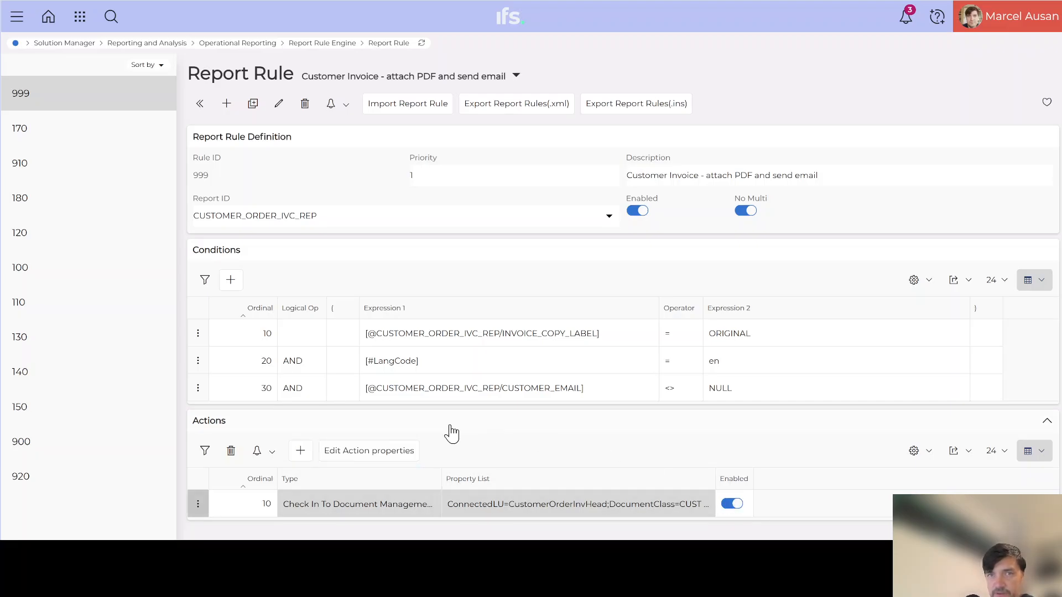
- Add a new Send Email action to the rule and proceed to its action properties
left_click(301, 451)
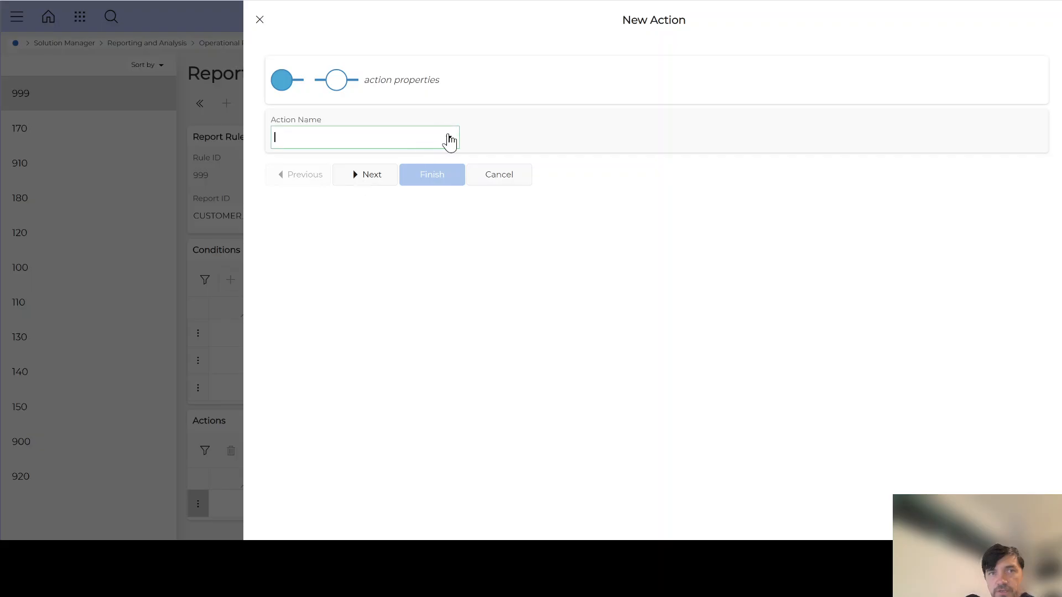
left_click(450, 140)
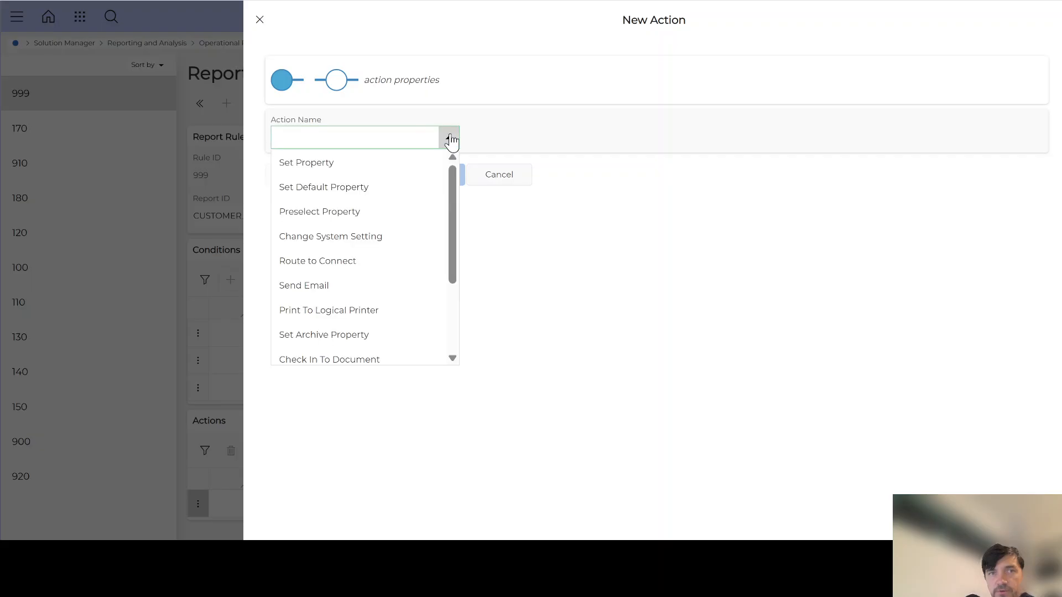
left_click(304, 286)
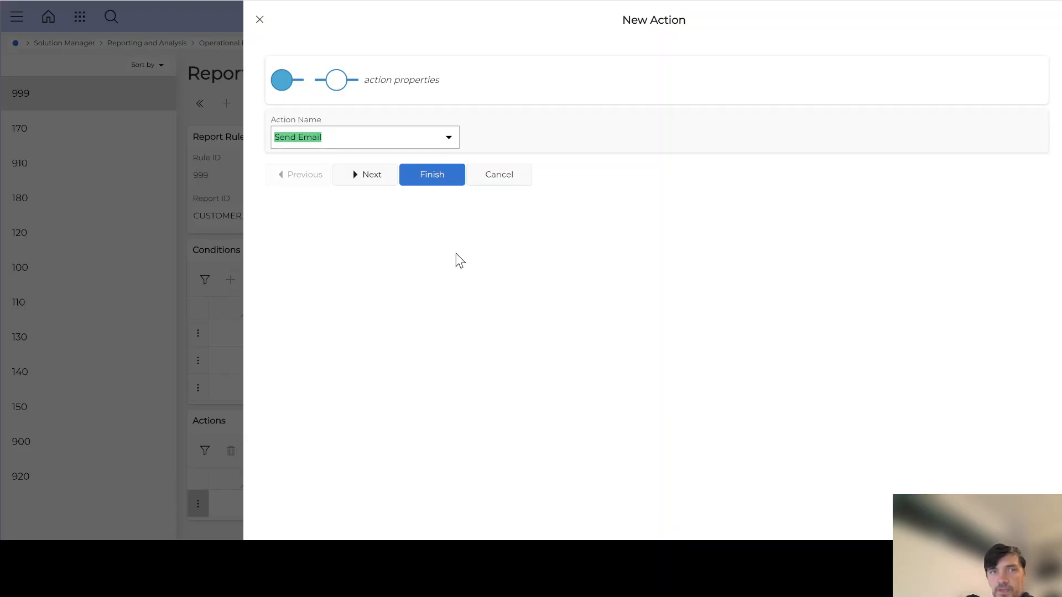
left_click(365, 177)
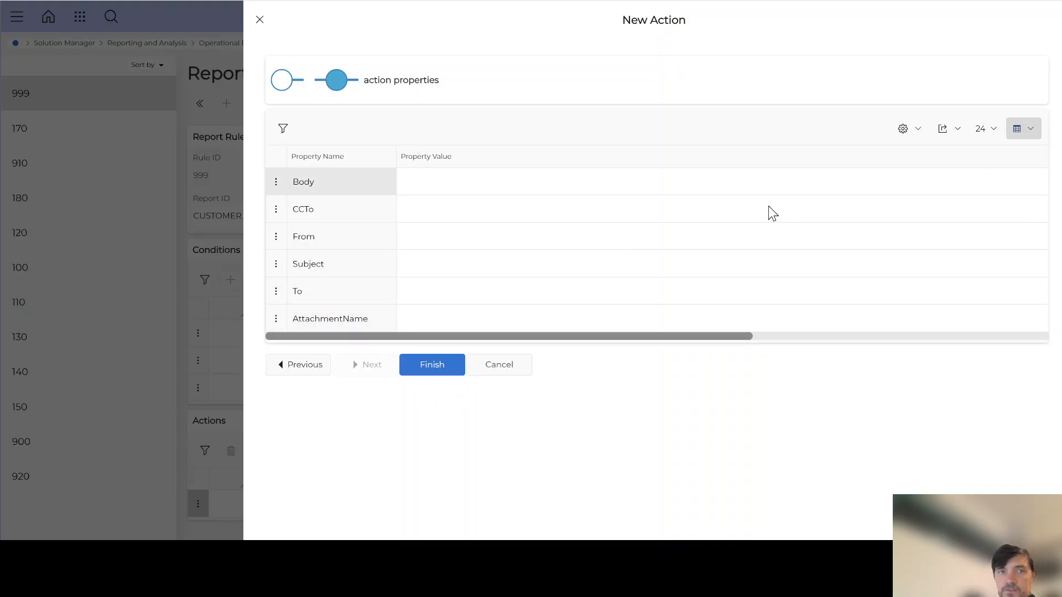
- Search the Xpath fields for "email" and set the To property to the CUSTOMER_EMAIL field expression
left_click(420, 290)
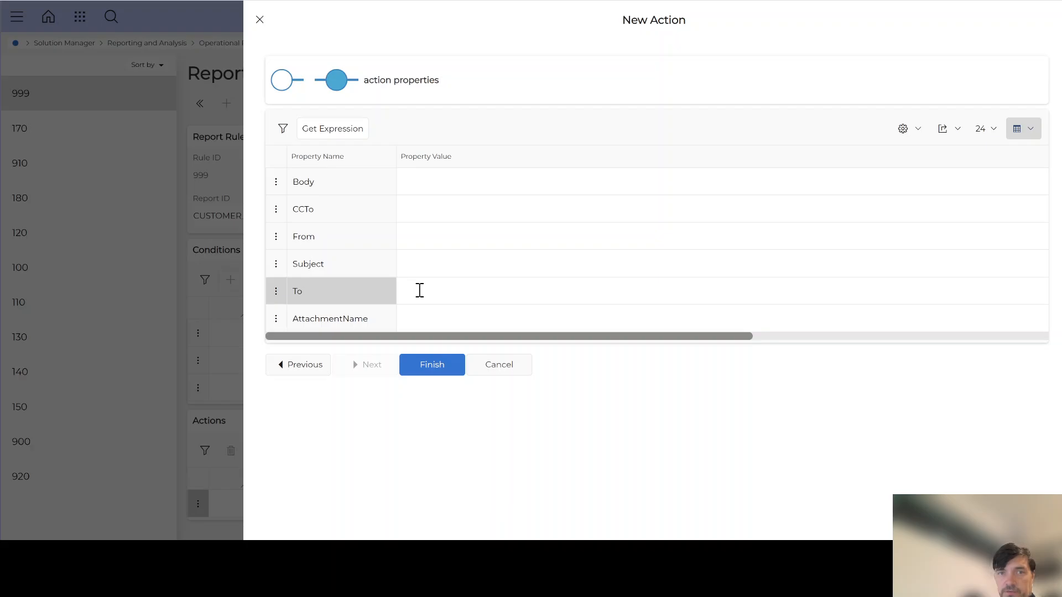
left_click(419, 290)
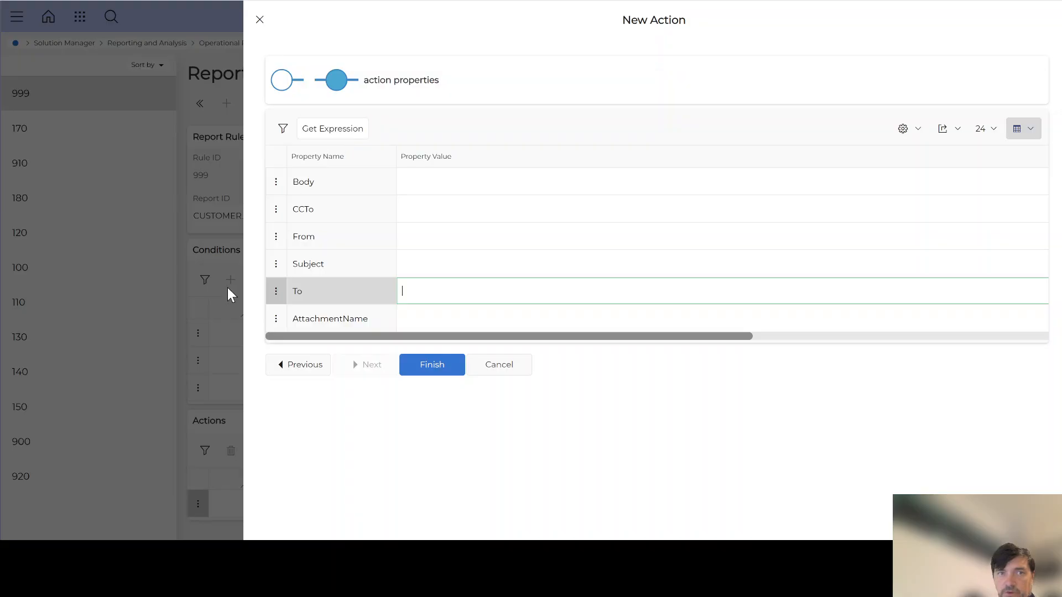
left_click(324, 126)
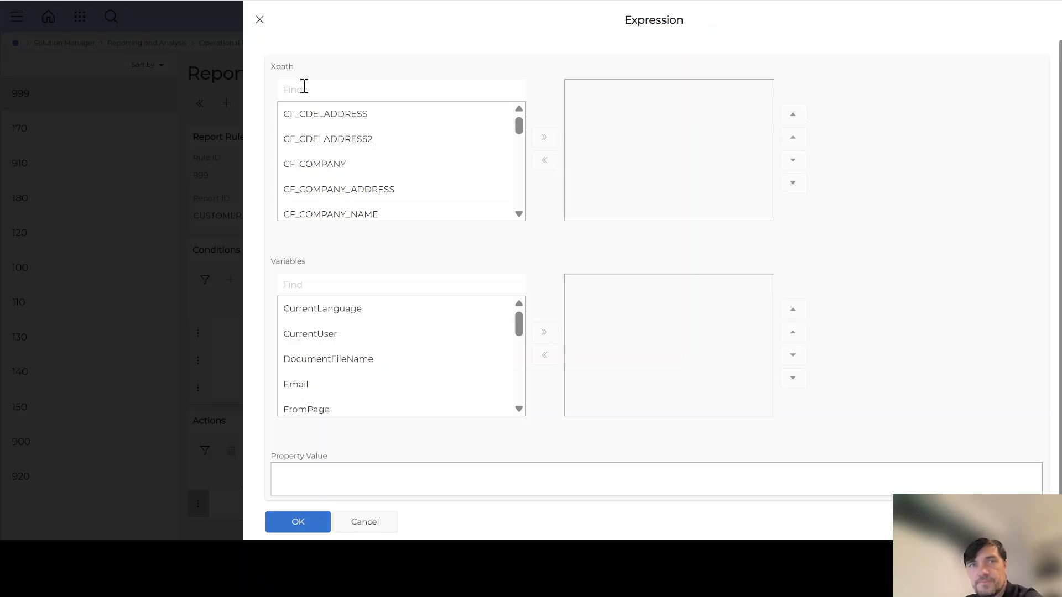
left_click(303, 89)
type("email")
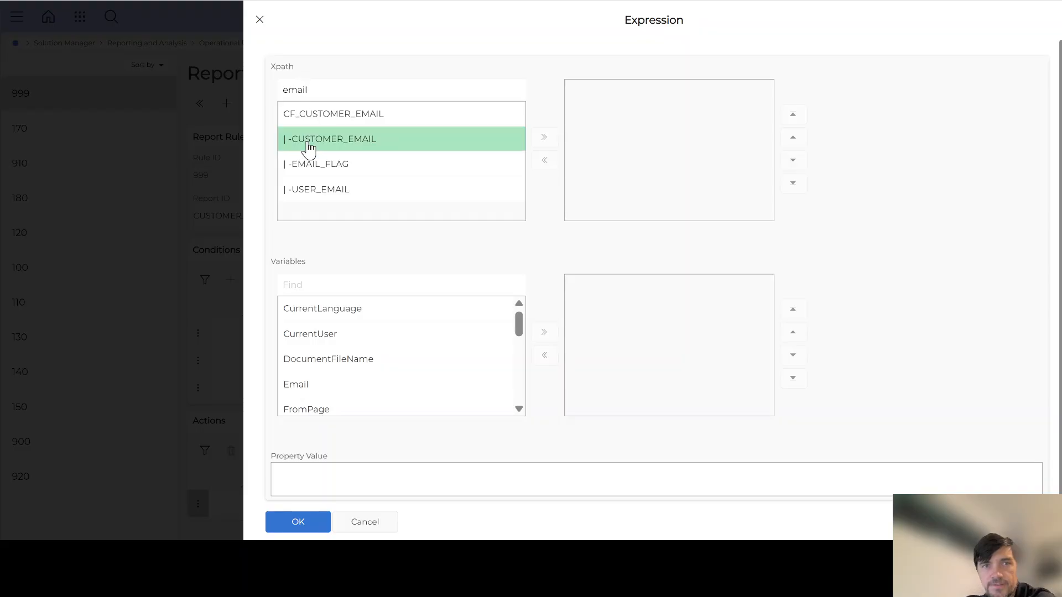
double_click(336, 141)
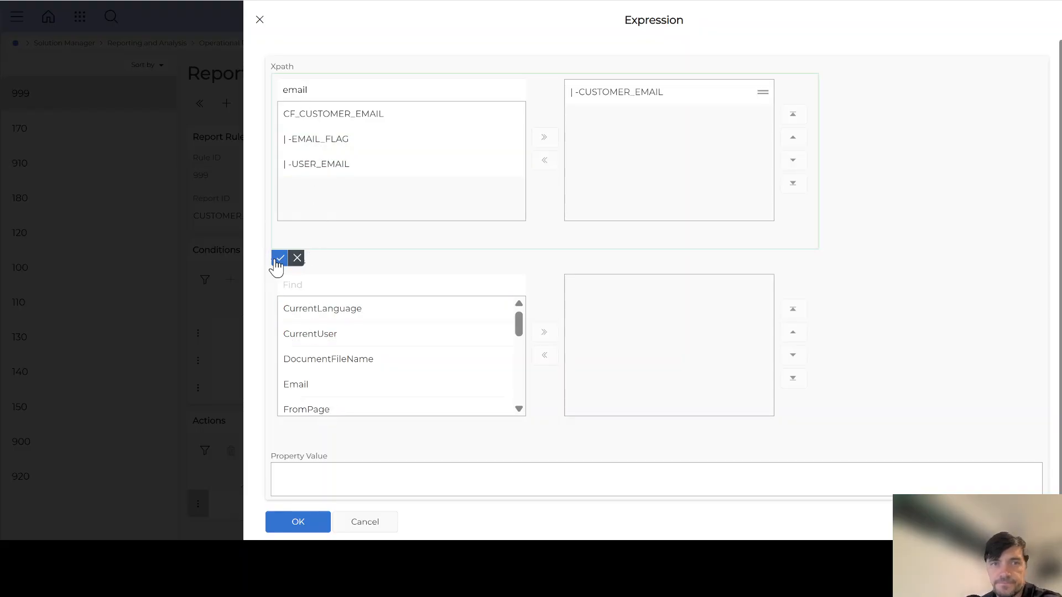
left_click(278, 258)
left_click(297, 523)
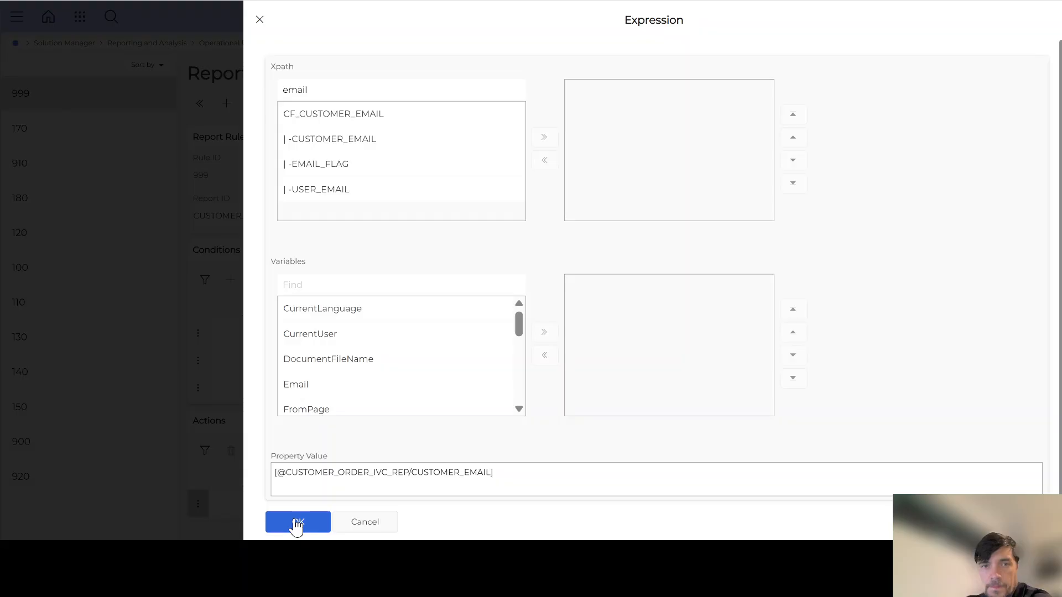
left_click(317, 387)
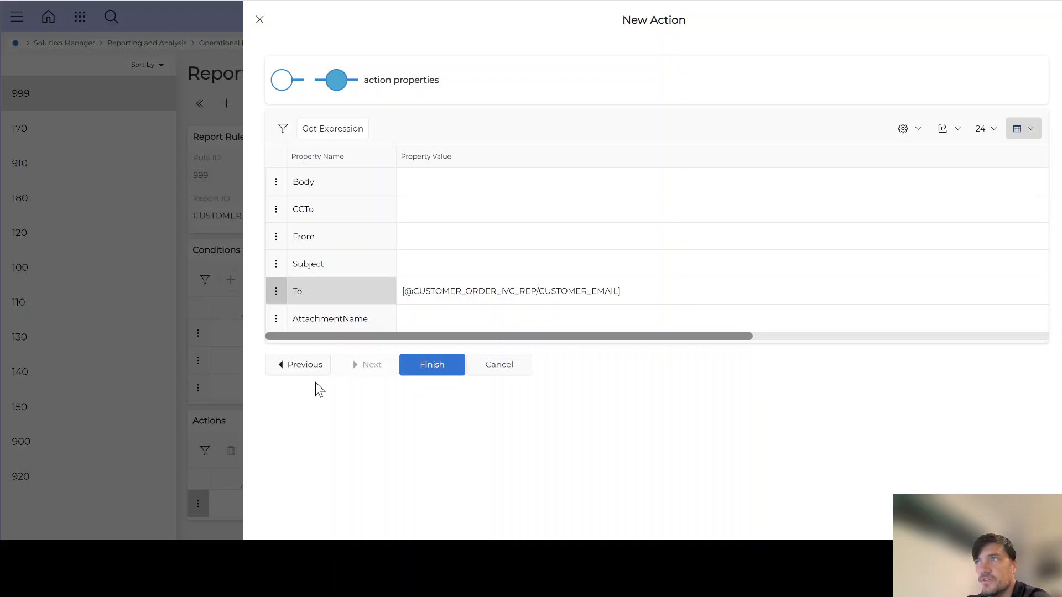
- Start the Subject with "Your invoice no" and append the INVOICE_NO field, found by searching the Xpath fields for "invoice_no"
left_click(416, 262)
left_click(416, 263)
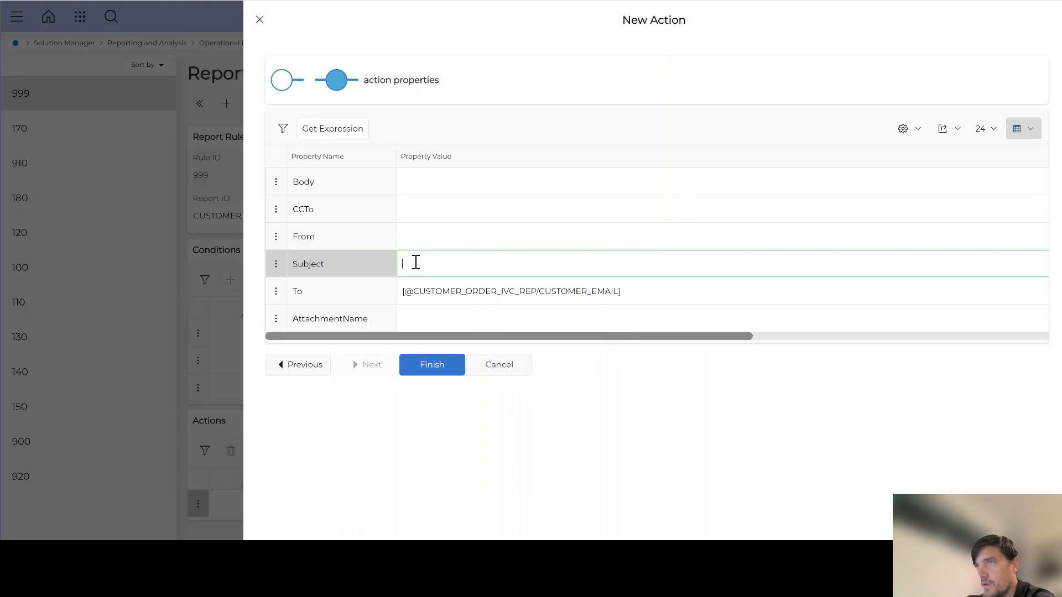
type("You")
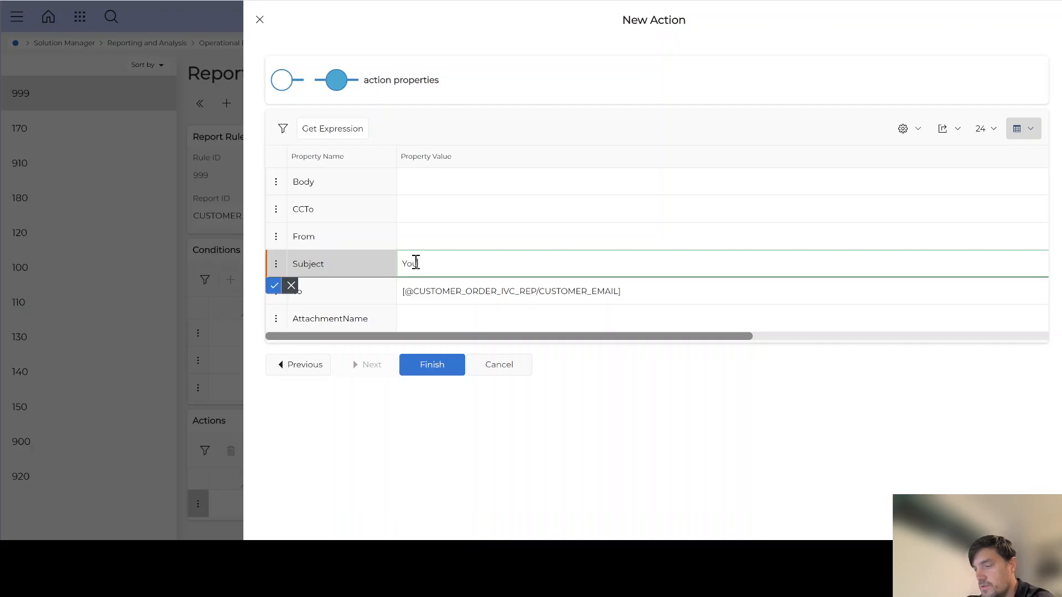
type("r invoice no")
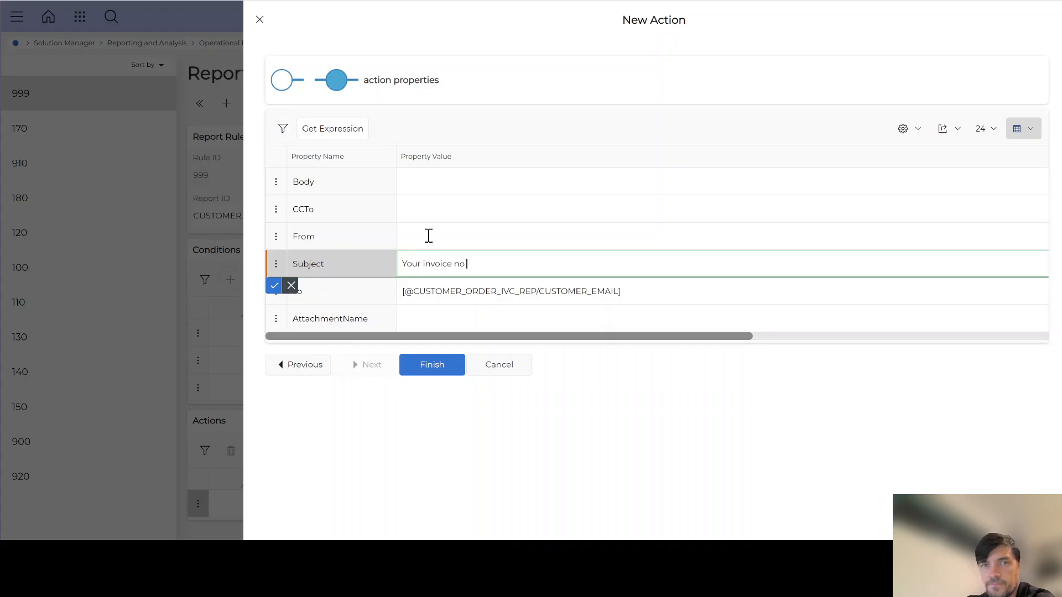
left_click(326, 131)
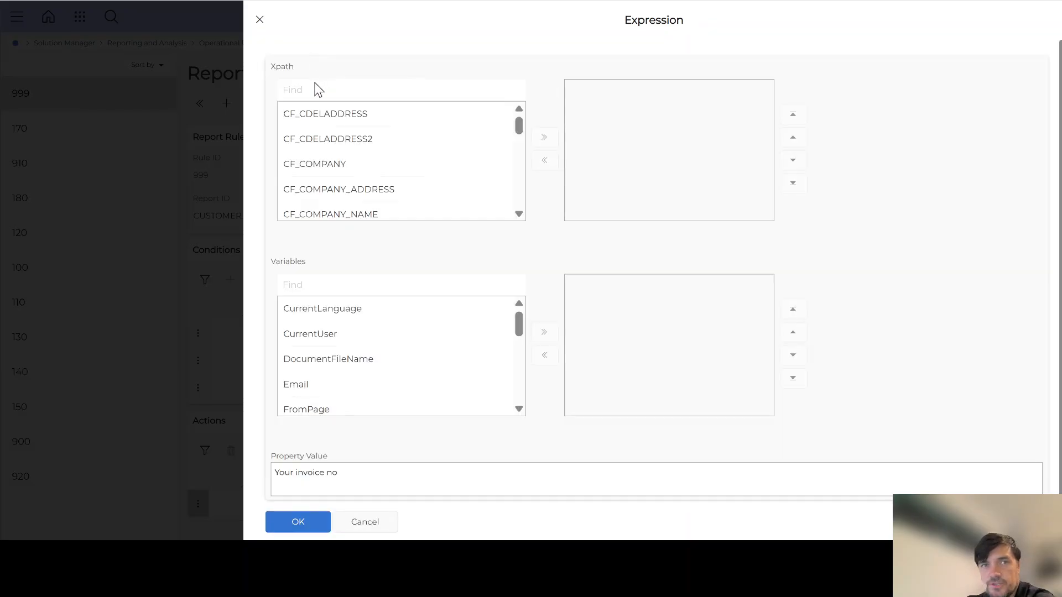
left_click(315, 87)
type("invoice")
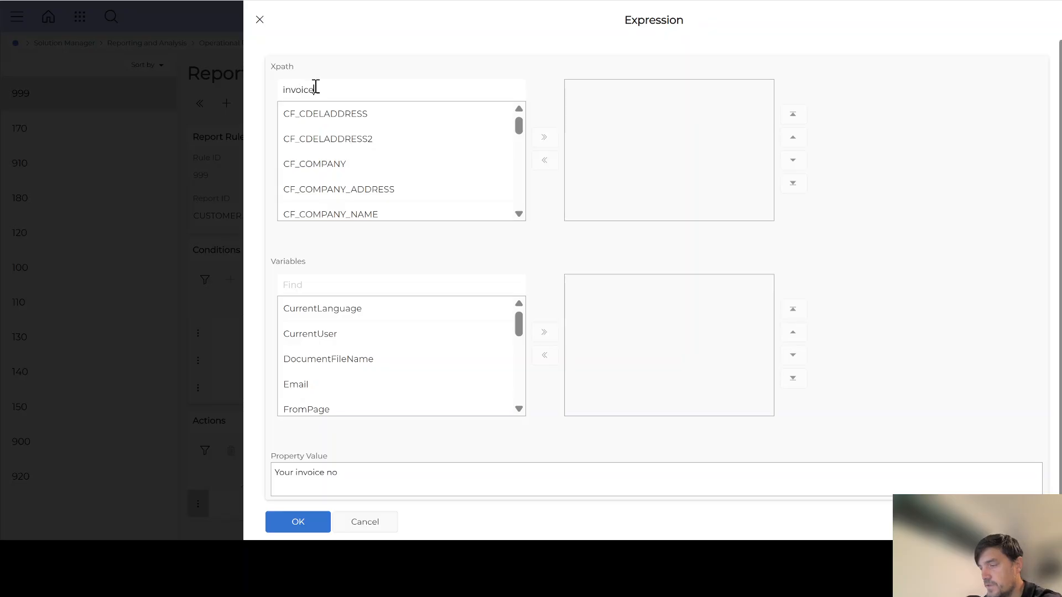
type("_no")
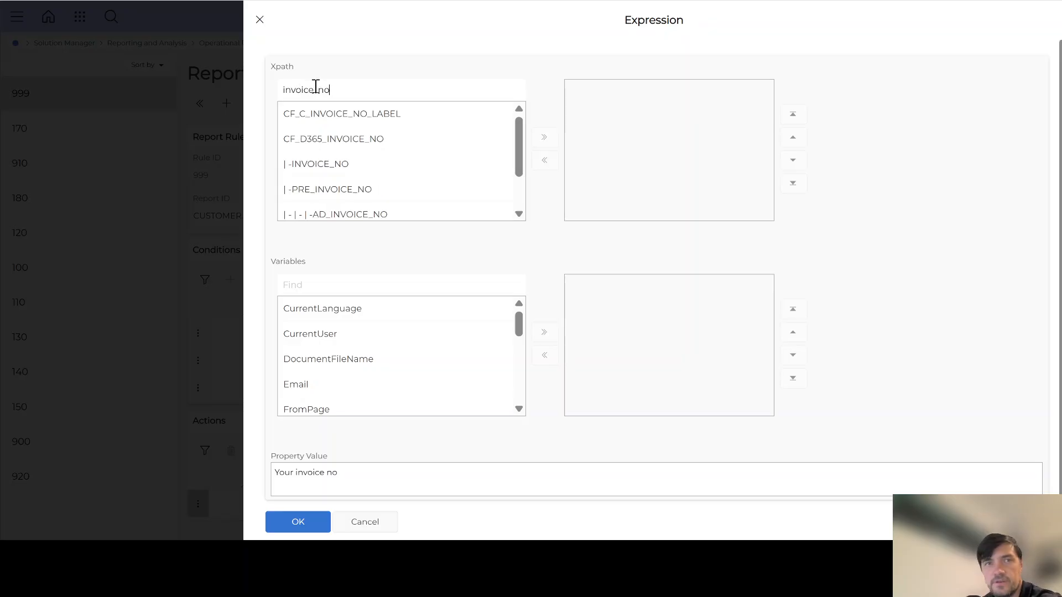
double_click(319, 165)
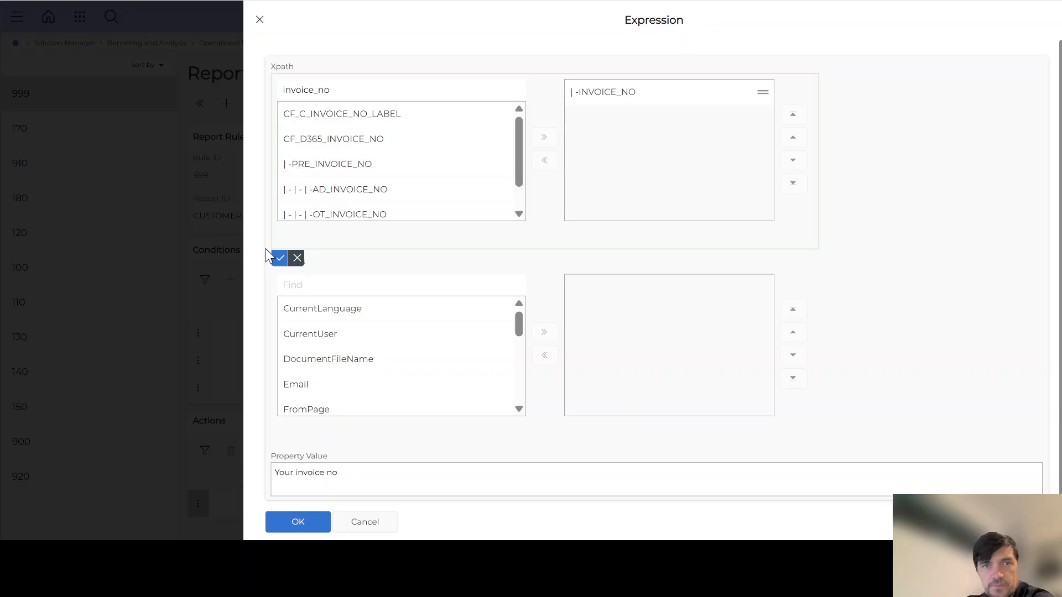
left_click(278, 258)
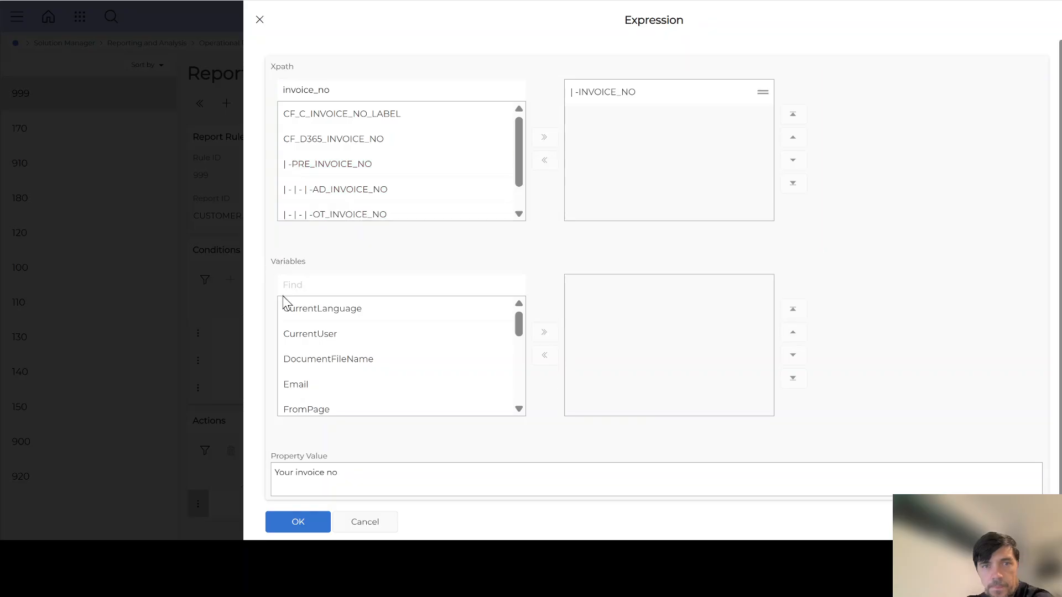
- Insert a space before the INVOICE_NO field, add "is ready" after it, and apply the expression to Subject
left_click(336, 473)
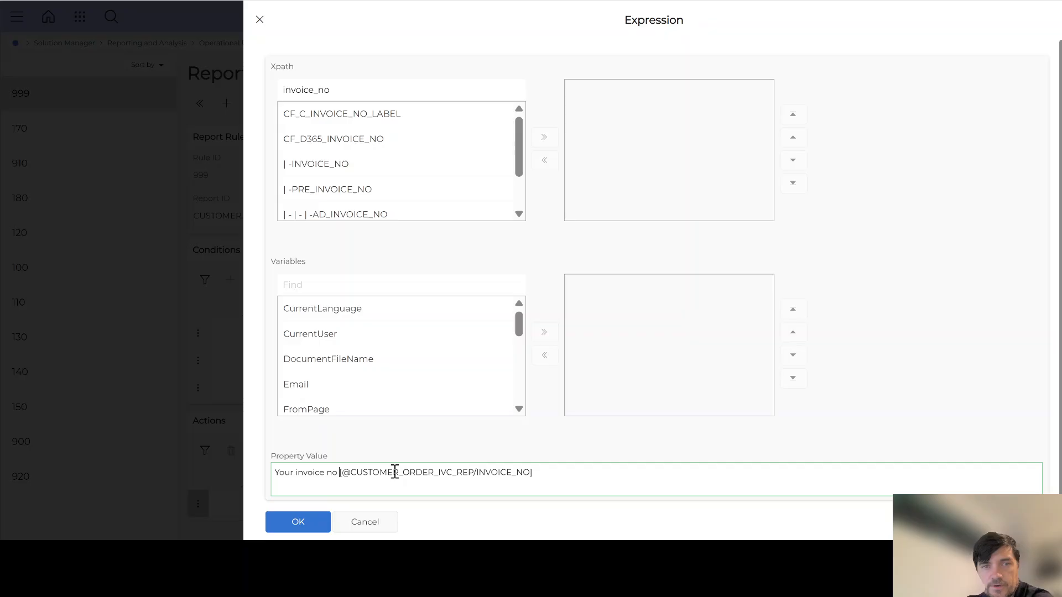
left_click(550, 471)
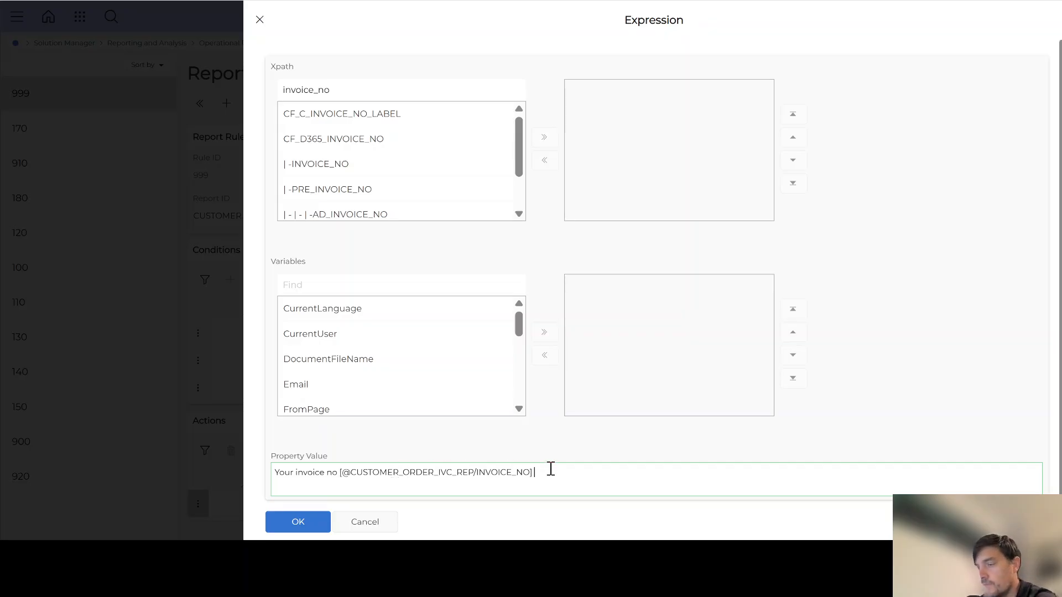
type("is ready")
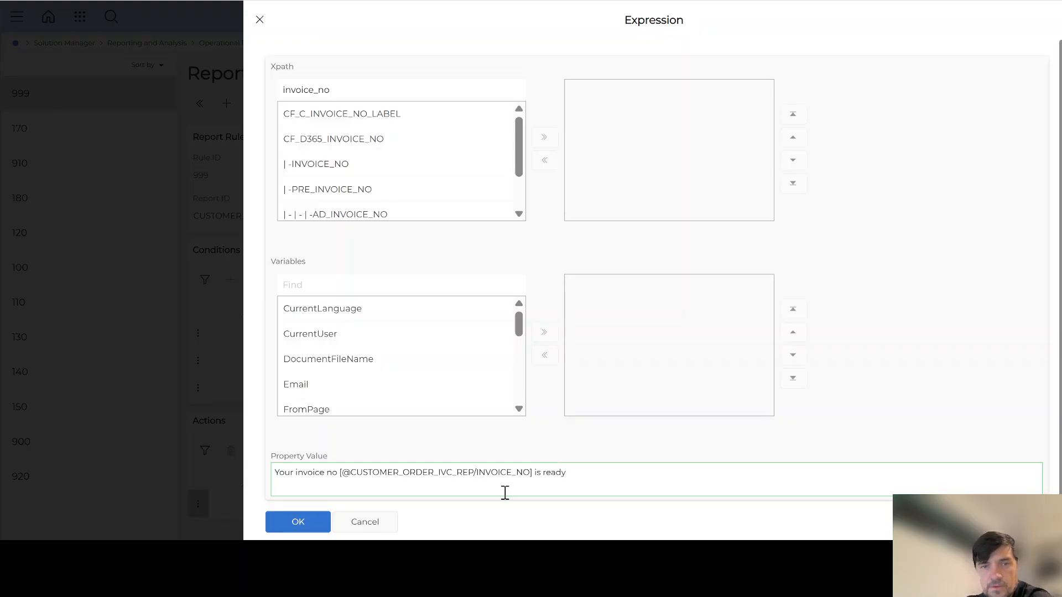
left_click(297, 523)
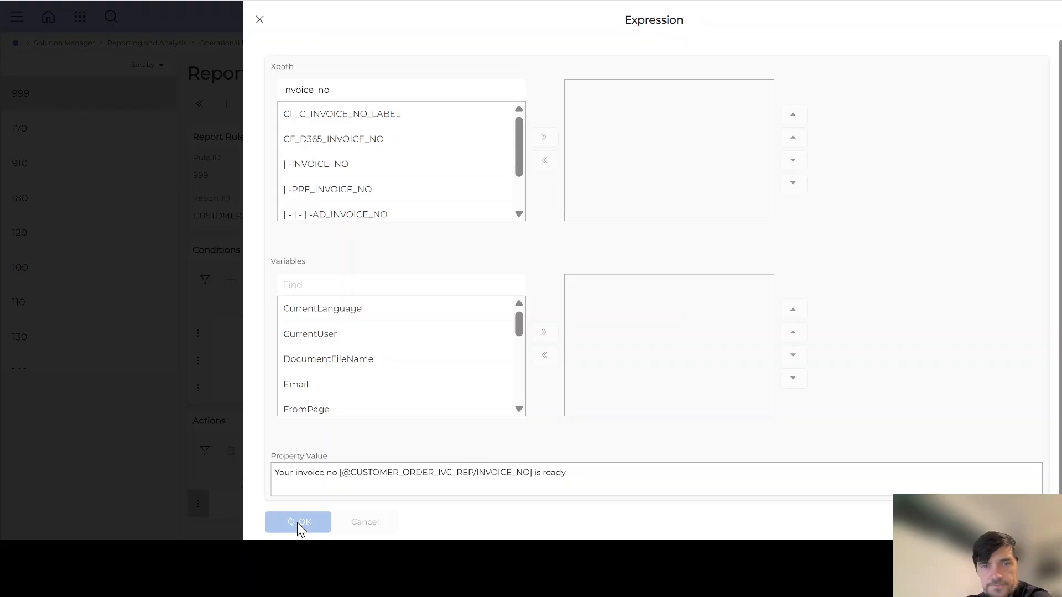
left_click(298, 526)
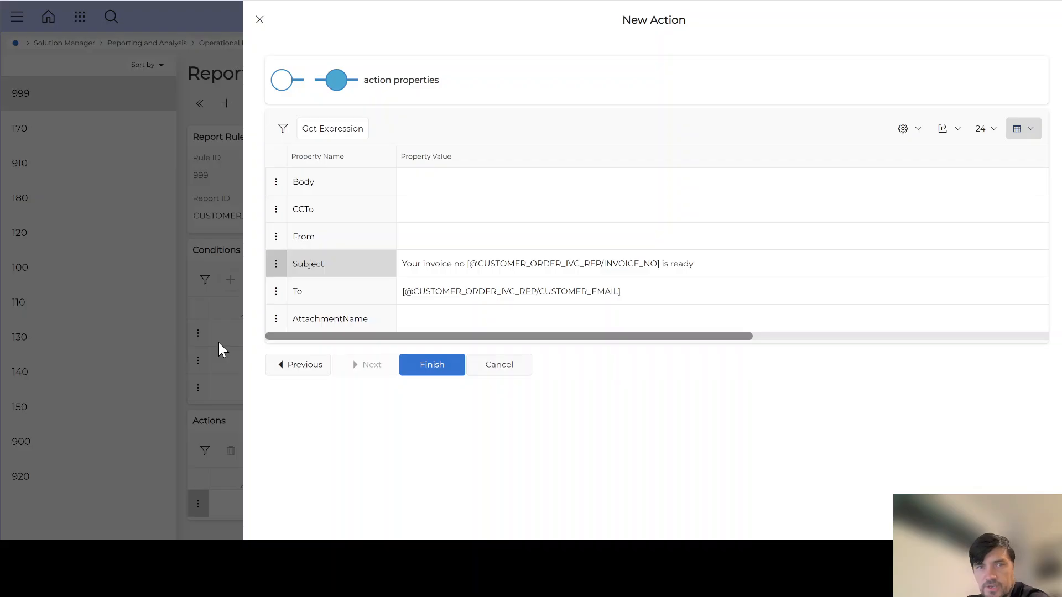
- Open the expression for the Body property and start the message with the greeting "Dear Customer," followed by a blank line
left_click(425, 180)
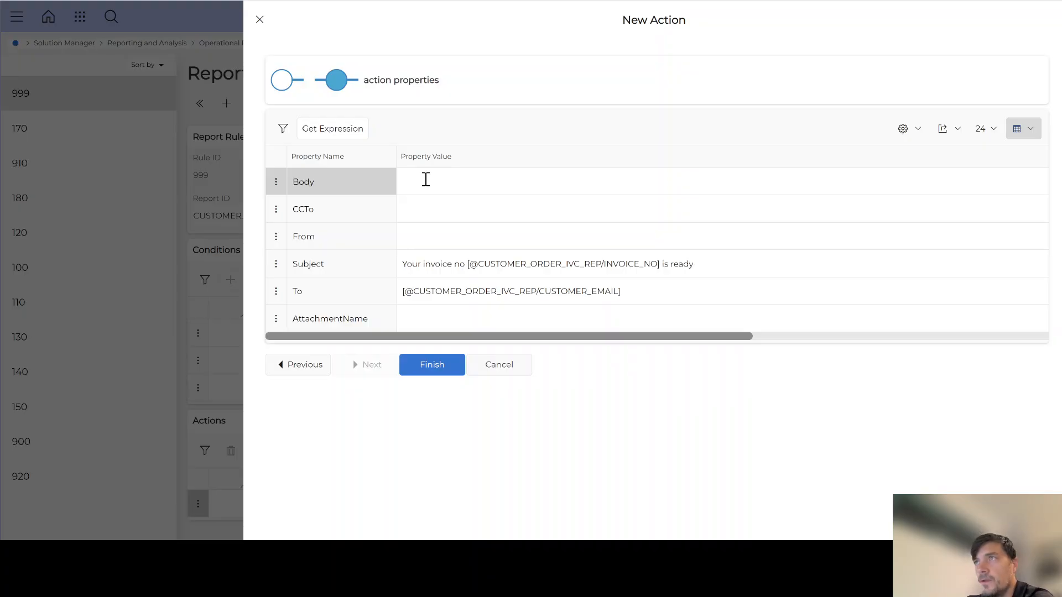
left_click(426, 179)
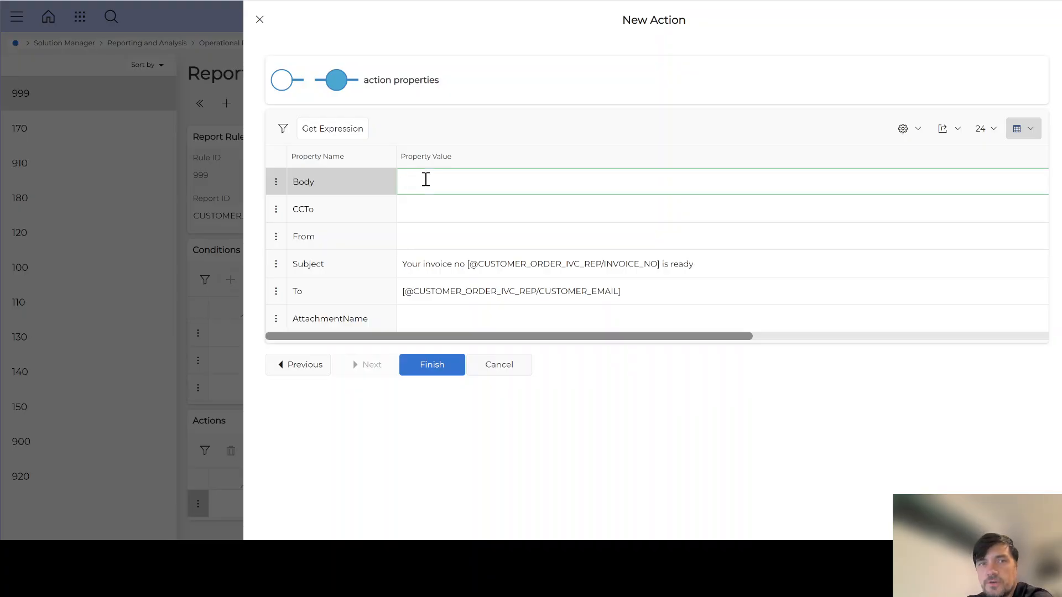
left_click(327, 132)
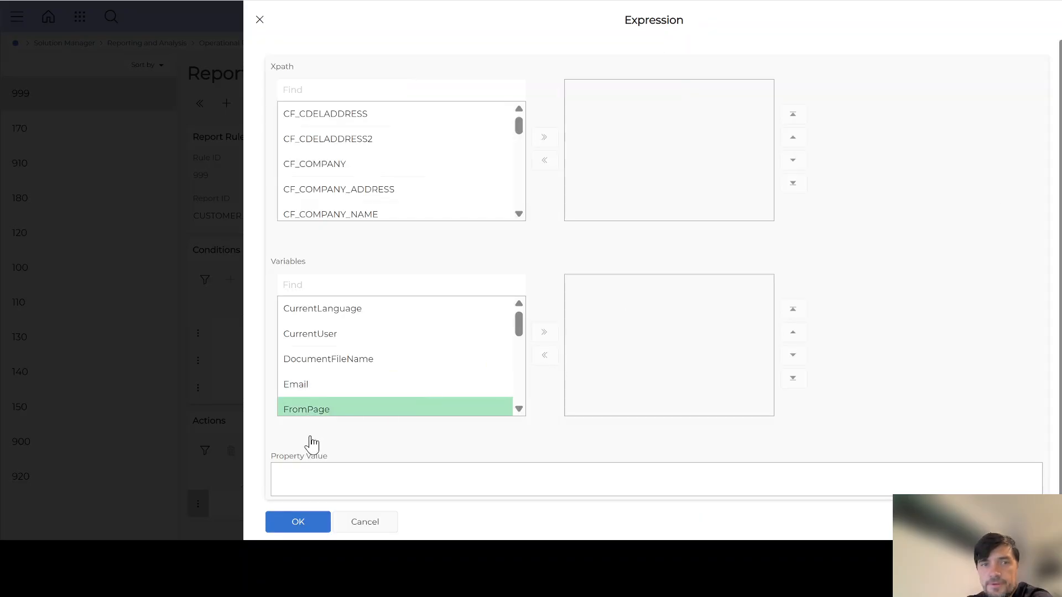
left_click(291, 473)
type("Dear C")
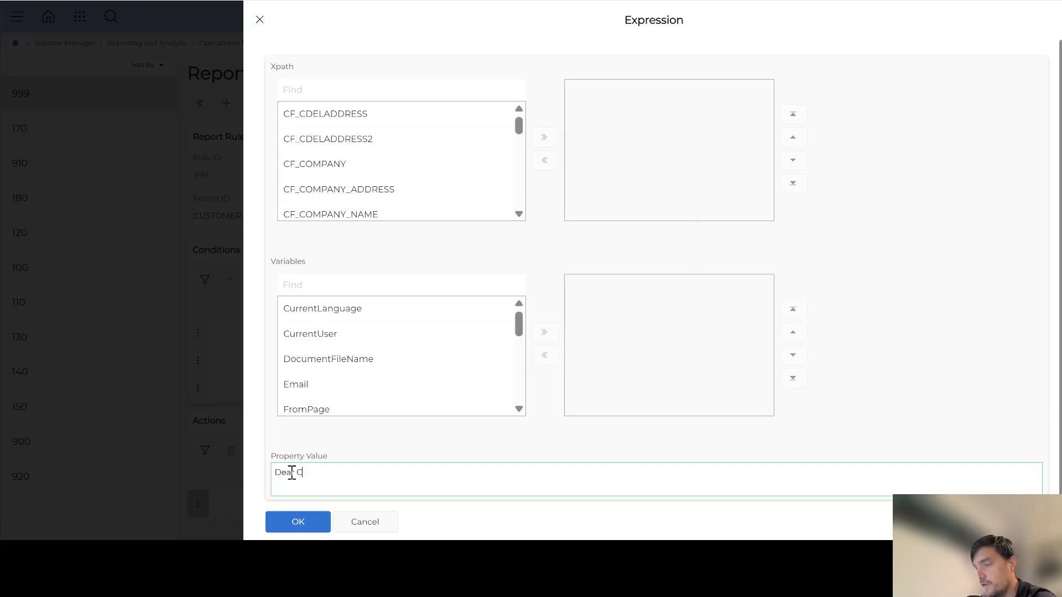
type("ustomer,")
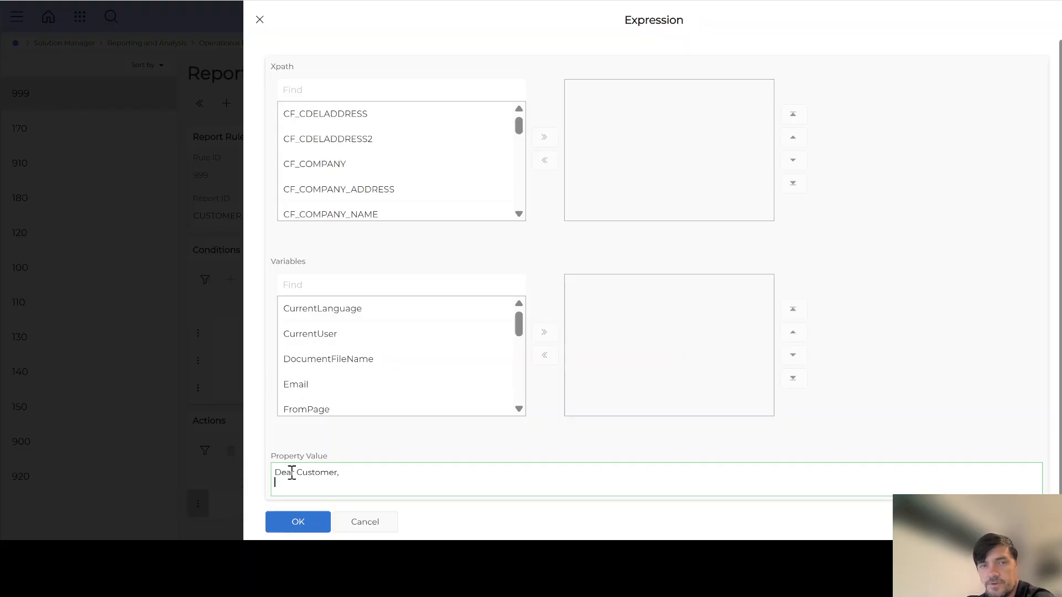
key("Return")
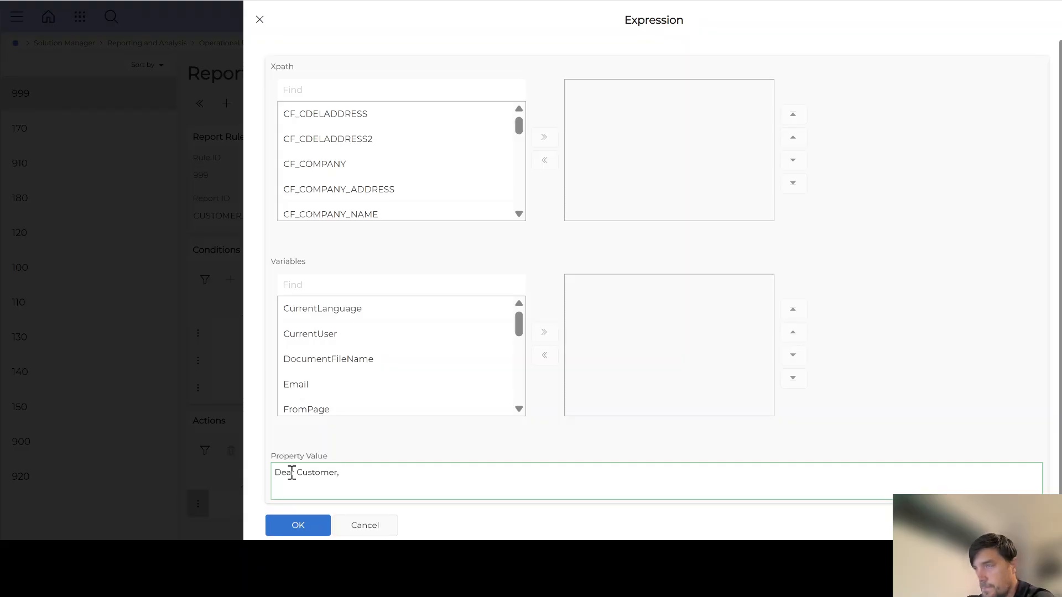
- Add the message text "Attached you can find your invoice. For any questions don't hesitate to ask." below the greeting
type("Atta")
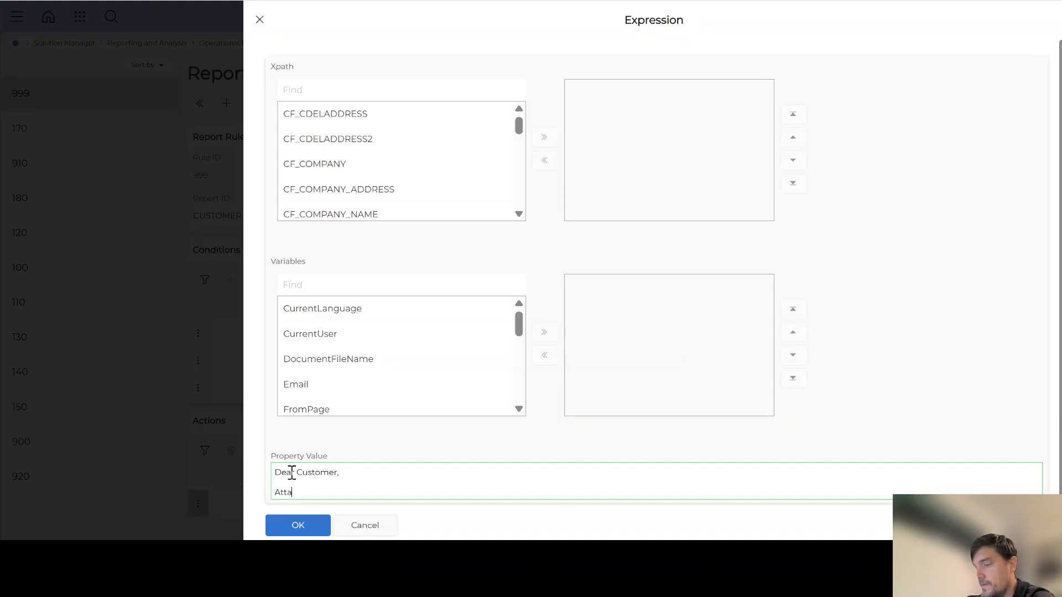
type("ched you can ")
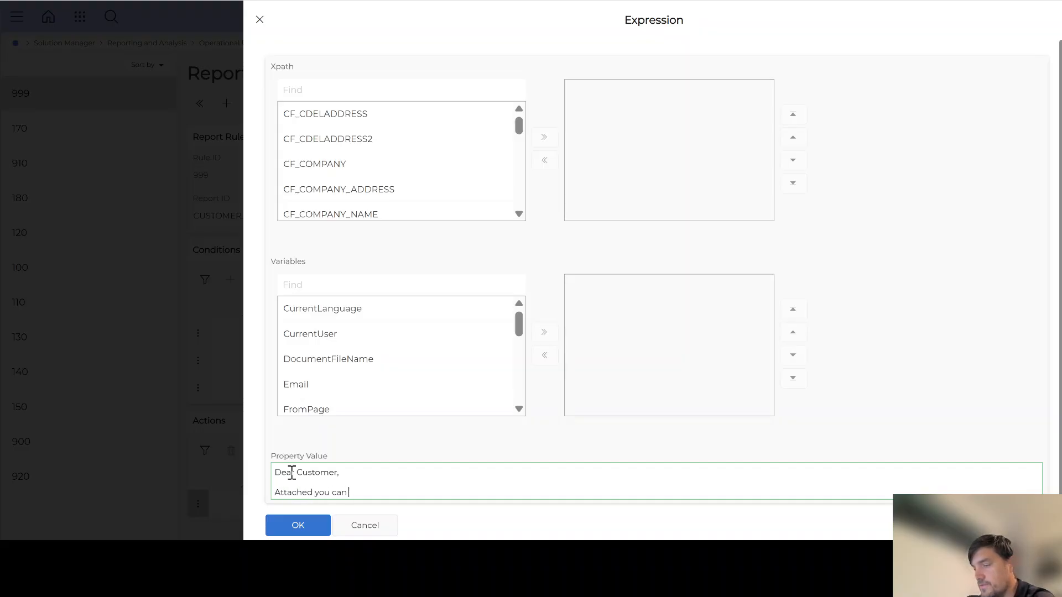
type("find your invoice. For any")
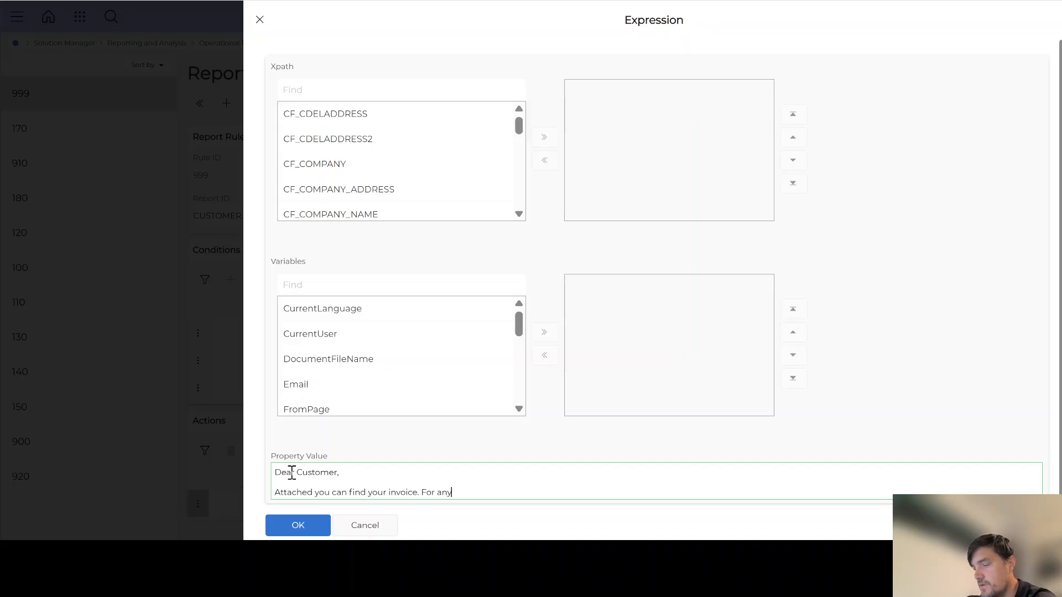
type(" question")
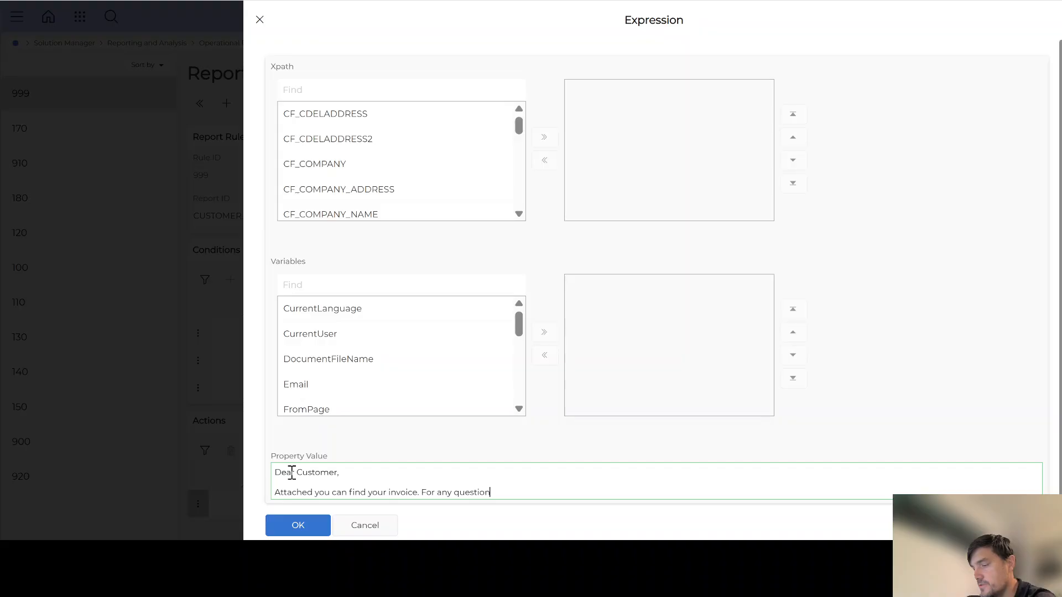
type("s don't hesitate")
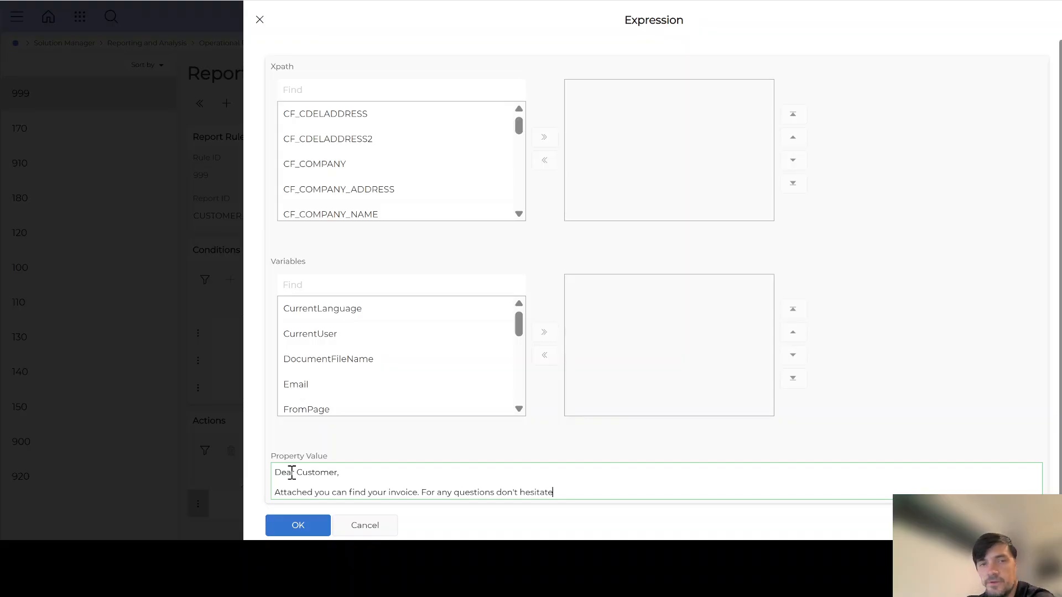
type(" to ask.")
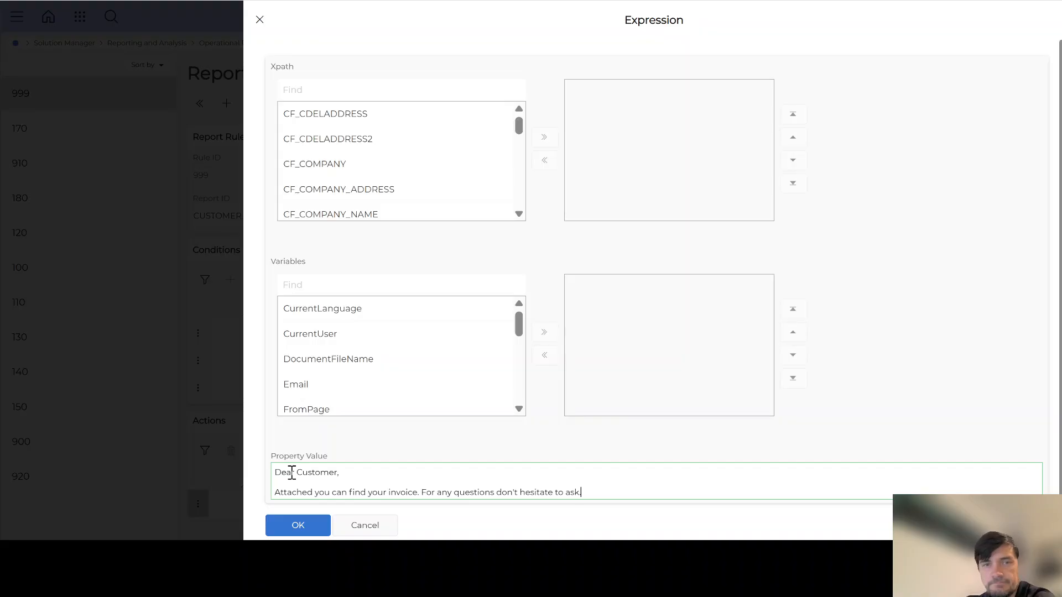
- Close the message with "Best Regards," and "Finance Team" on separate lines, and apply the expression to Body
key("Return")
type("Best")
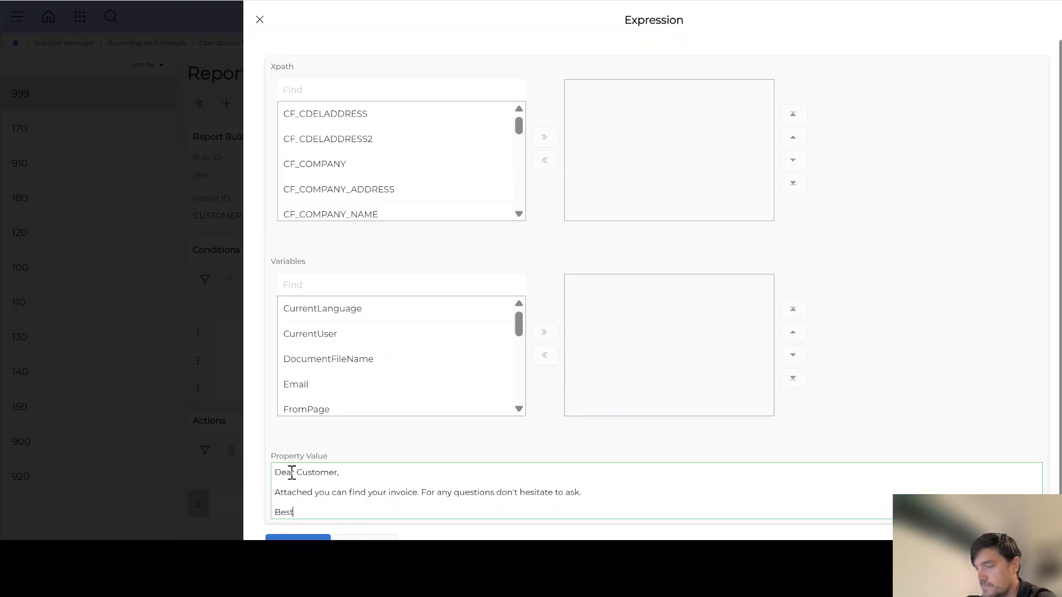
type(" Regards,")
key("Return")
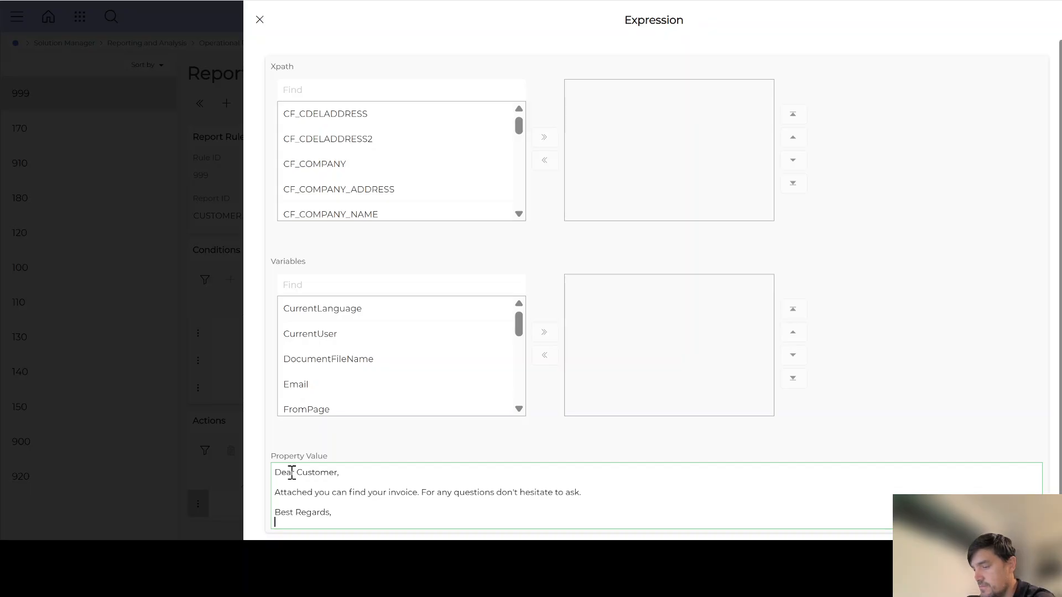
type("Finance Team")
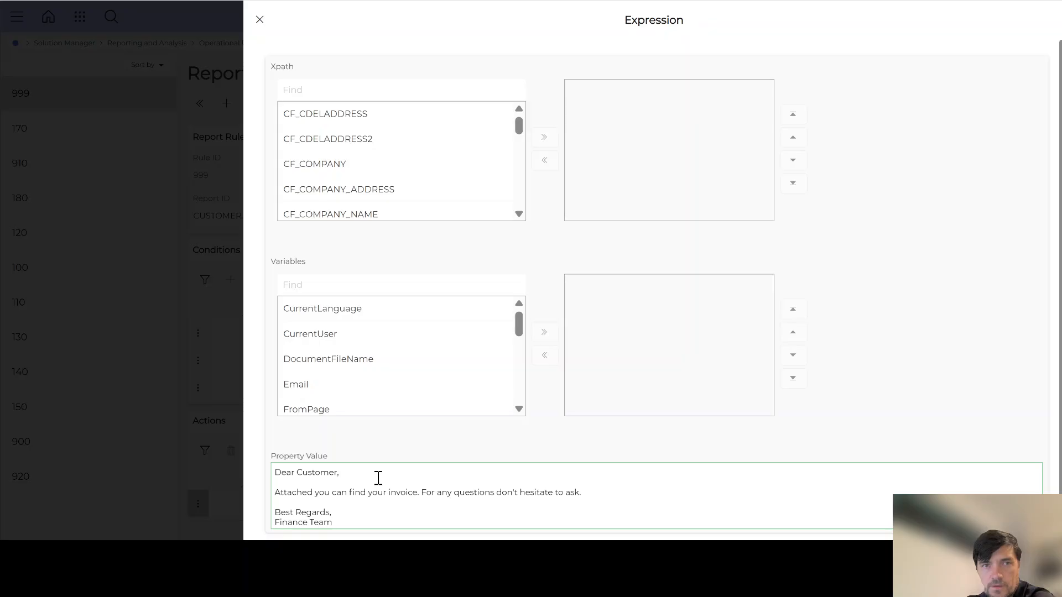
scroll(378, 478, "down", 1)
left_click(285, 519)
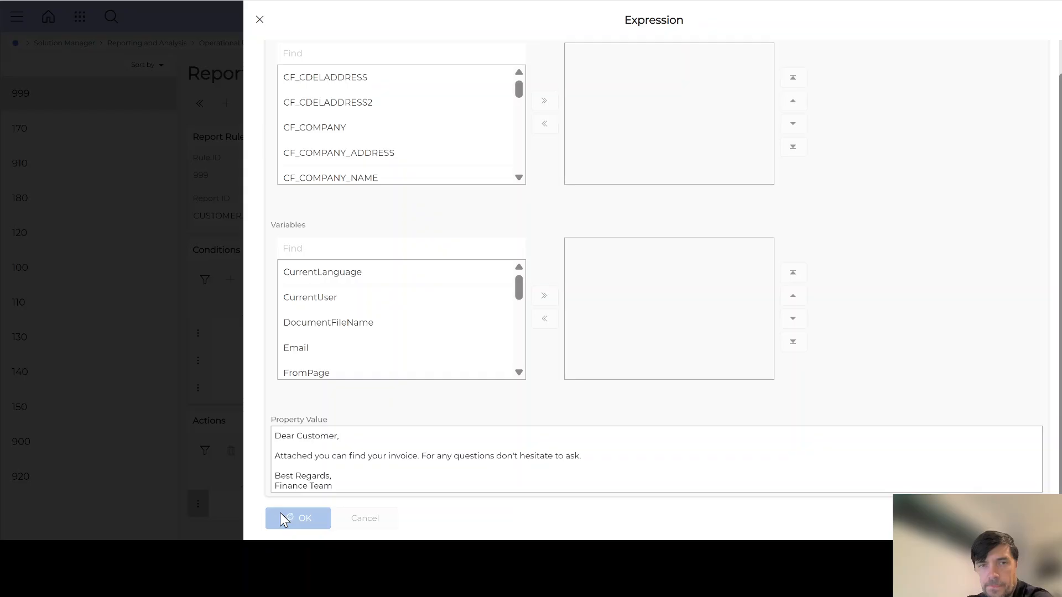
left_click(286, 518)
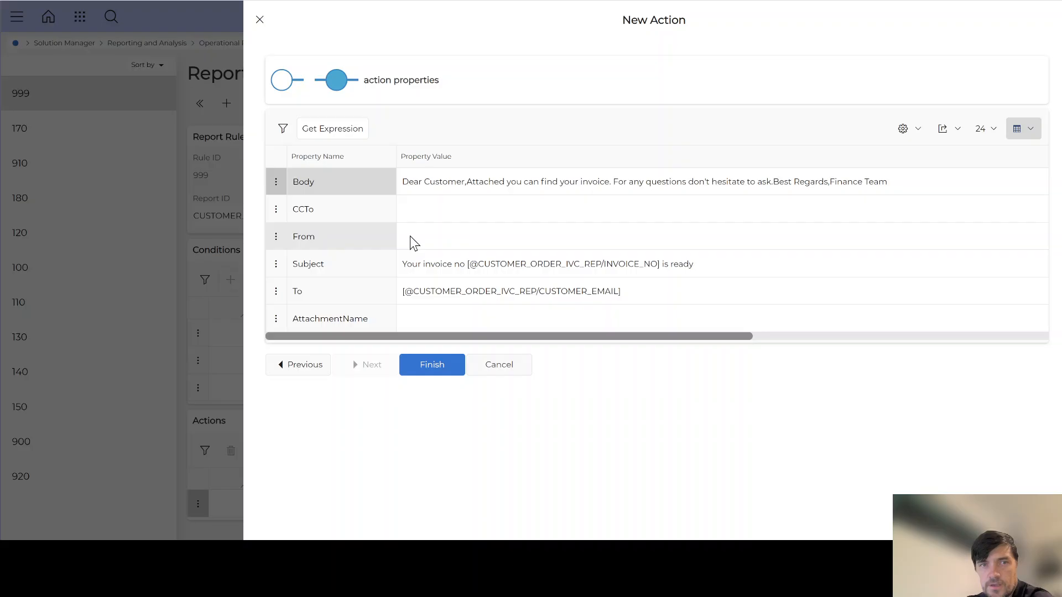
- Set AttachmentName to "InvoiceNo_" followed by the INVOICE_NO field, found by searching the Xpath fields for "invoice_no", and apply the expression
left_click(428, 319)
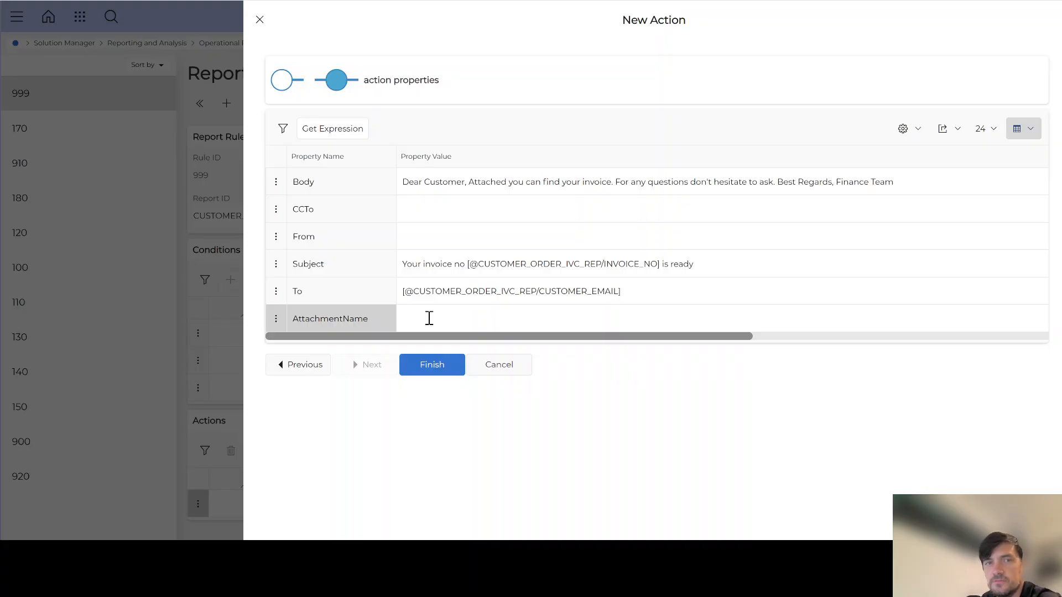
left_click(429, 319)
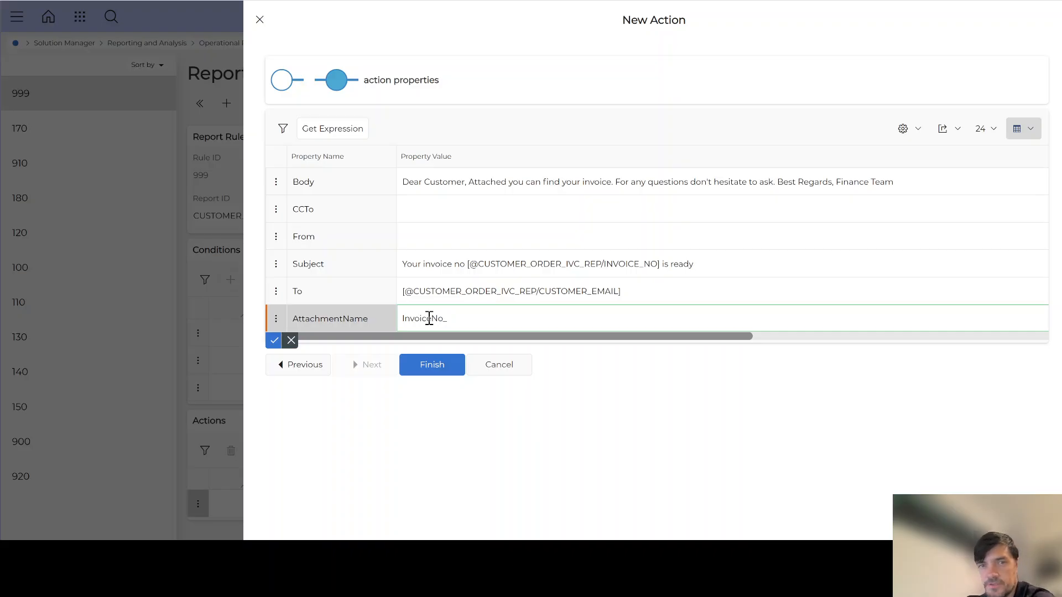
left_click(334, 132)
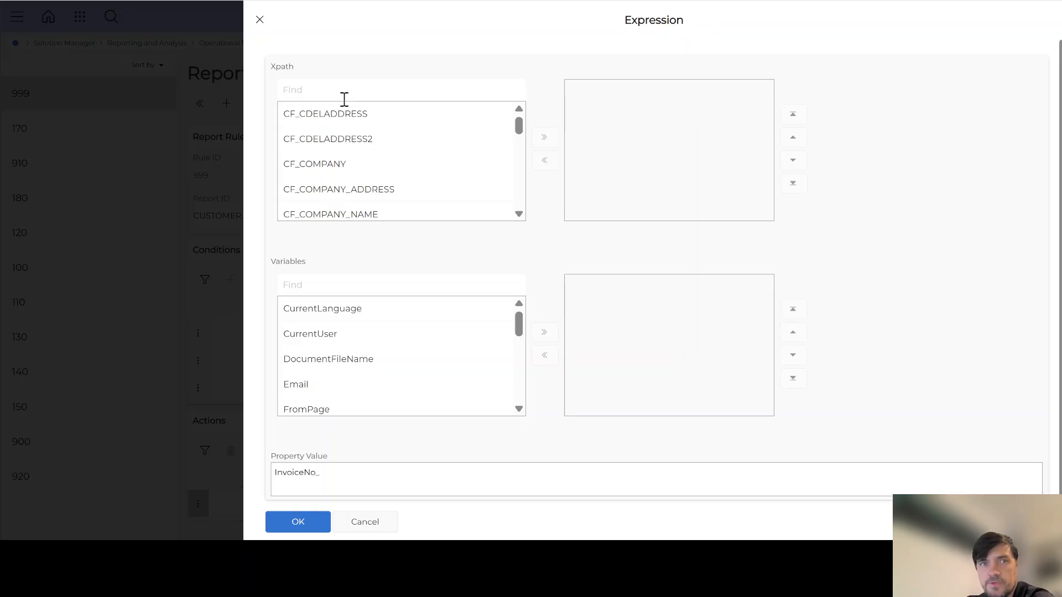
left_click(343, 91)
type("inv")
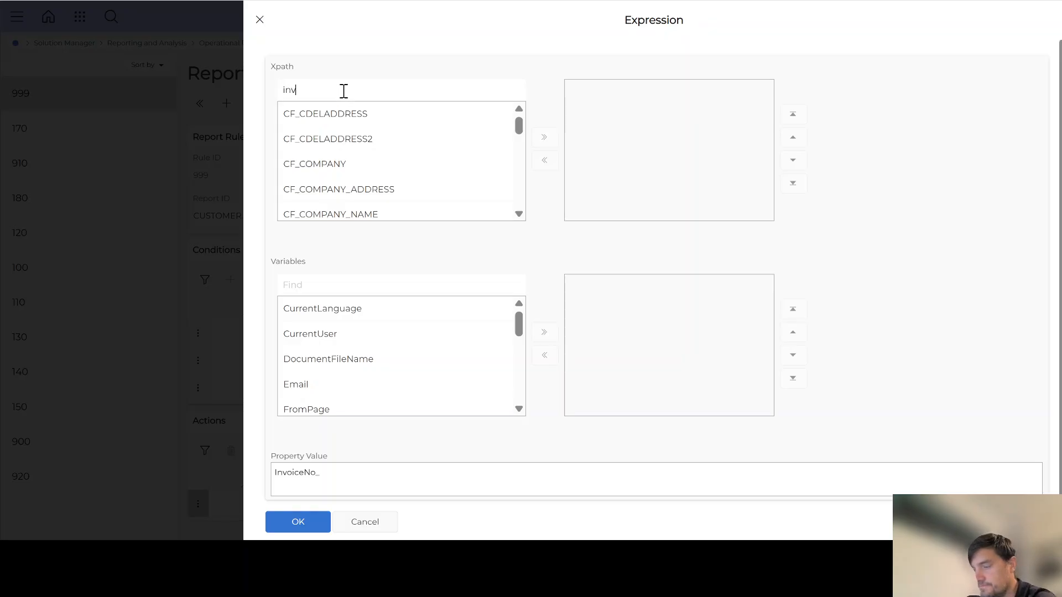
type("oice_no")
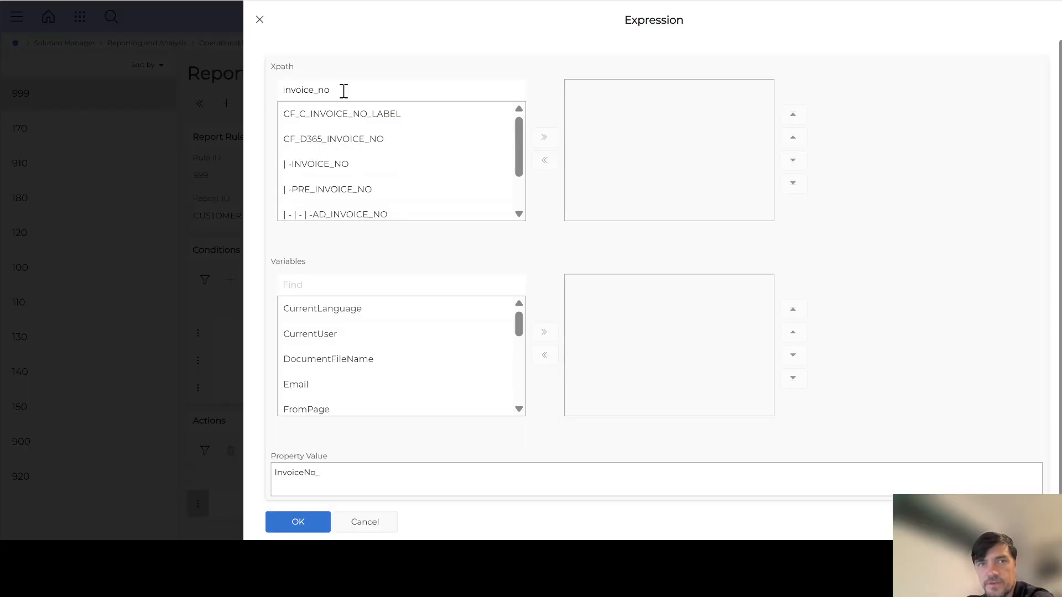
double_click(325, 164)
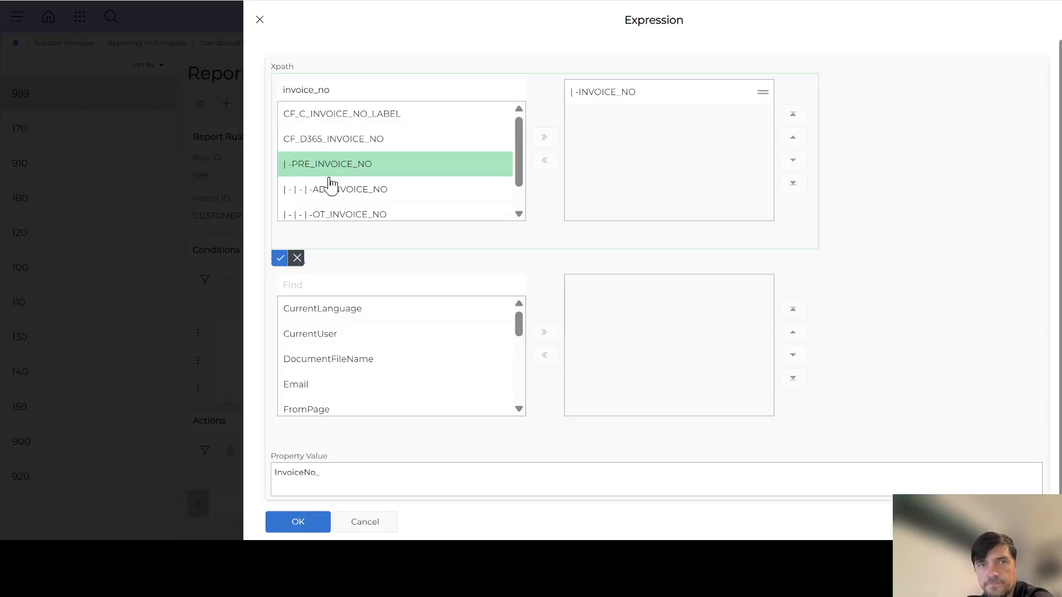
left_click(280, 259)
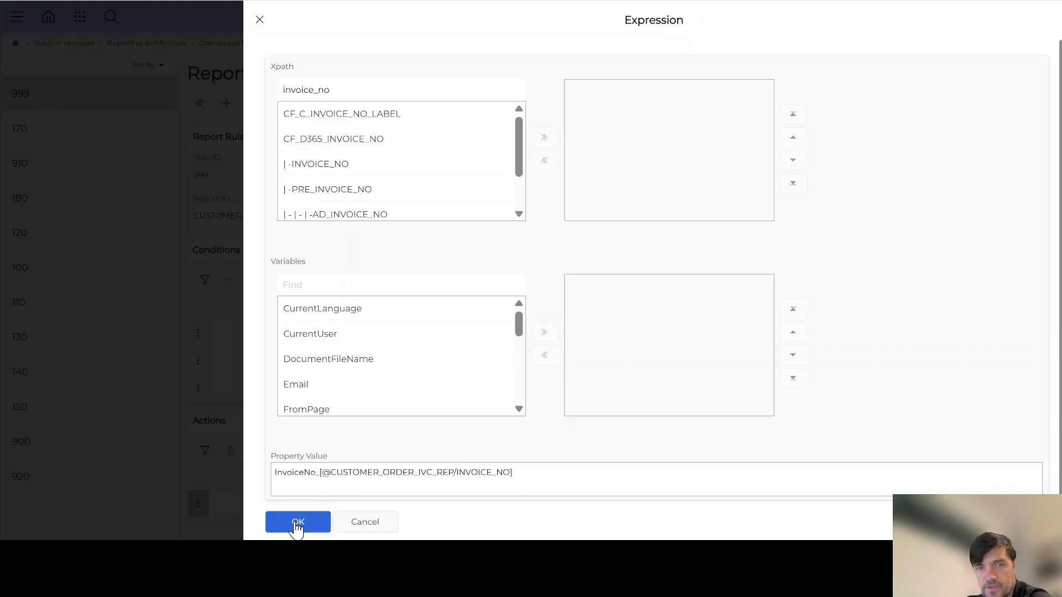
left_click(297, 524)
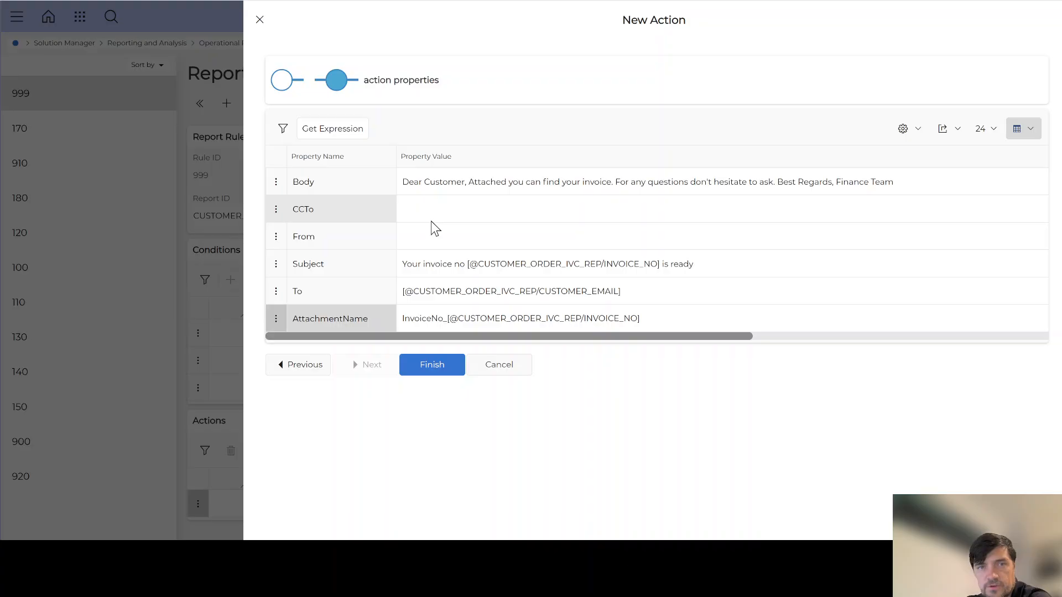
- Finish creating the Send Email action and review the rule's conditions and actions
left_click(430, 366)
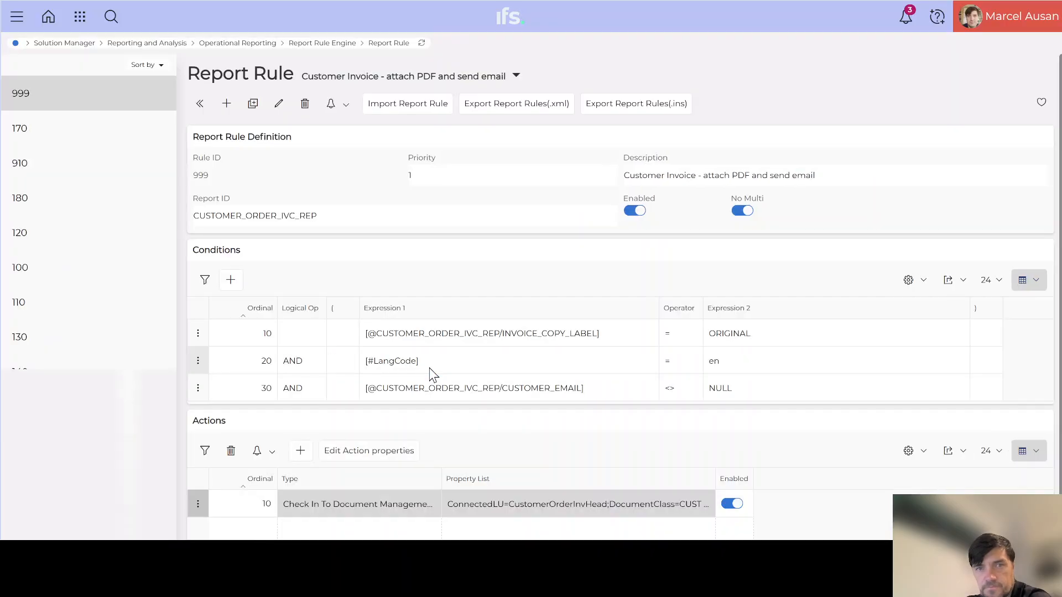
scroll(429, 367, "down", 1)
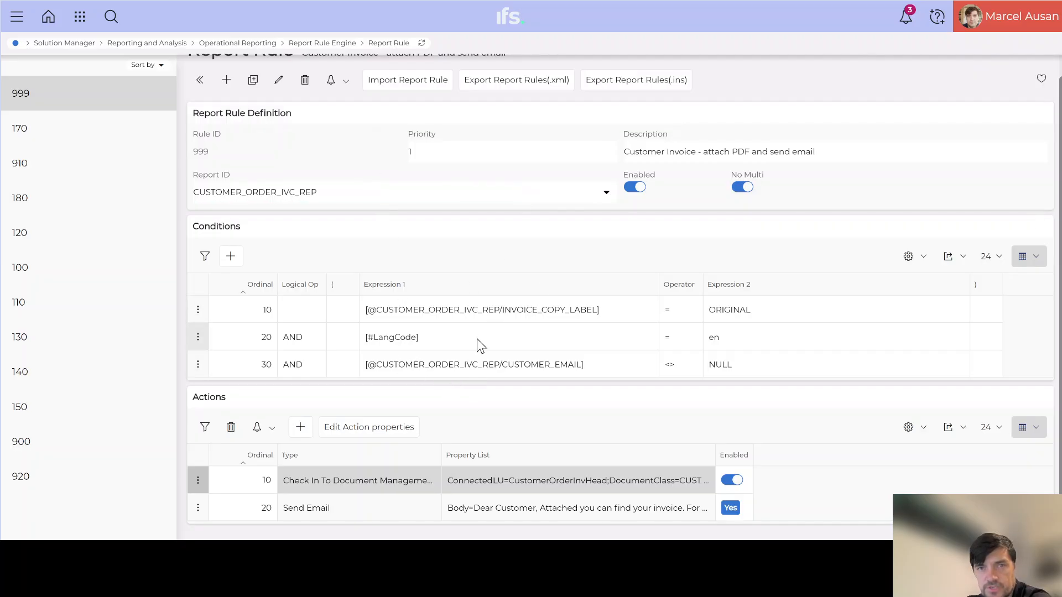
scroll(477, 341, "up", 1)
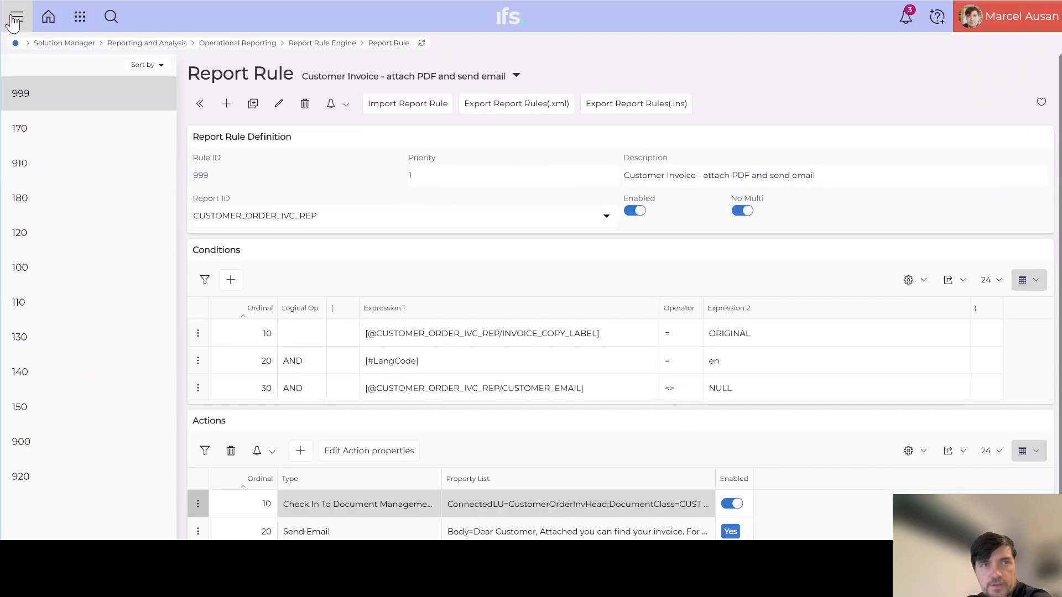
- Open the Report Rule Log, look through the rule evaluation messages, and clear all log entries
left_click(17, 16)
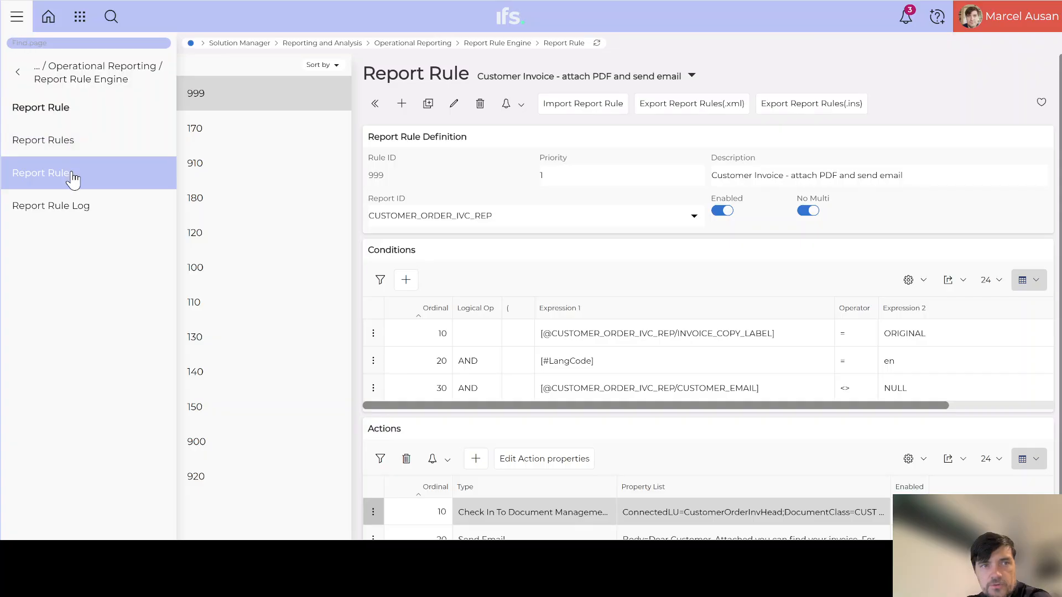
left_click(55, 209)
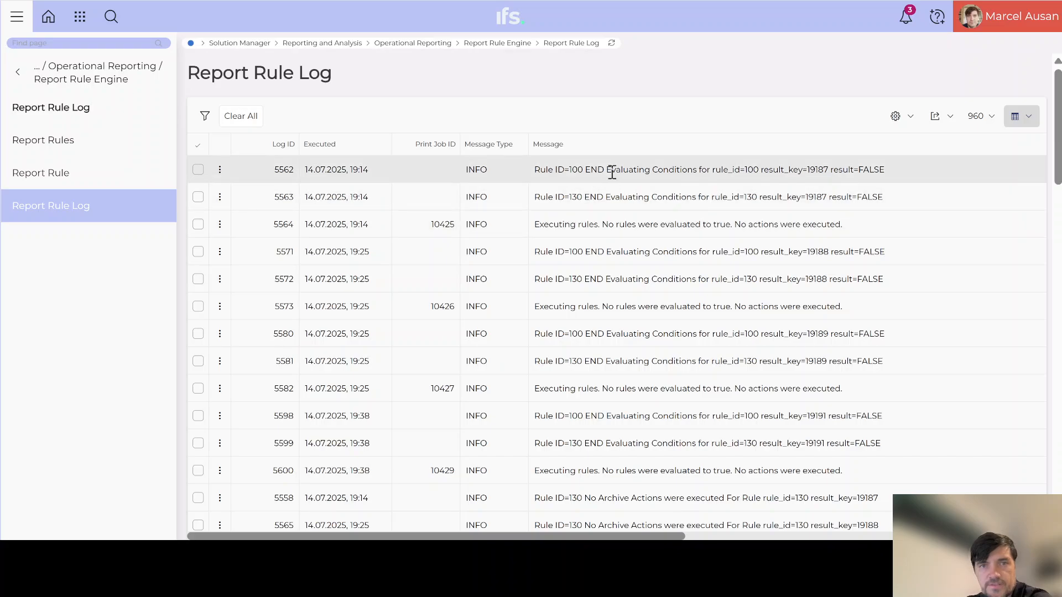
scroll(611, 171, "down", 4)
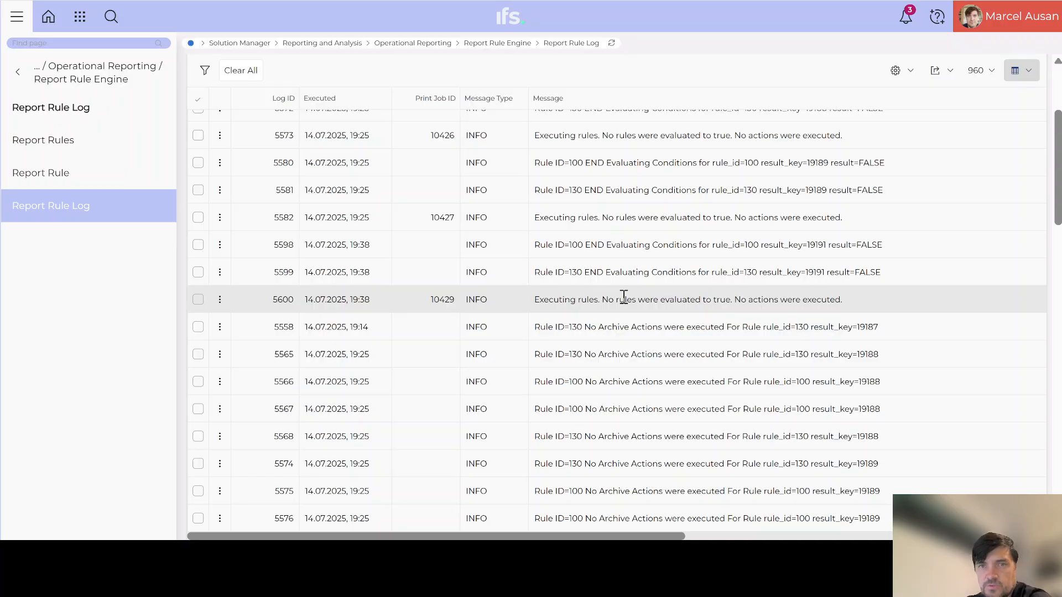
left_click_drag(728, 299, 619, 301)
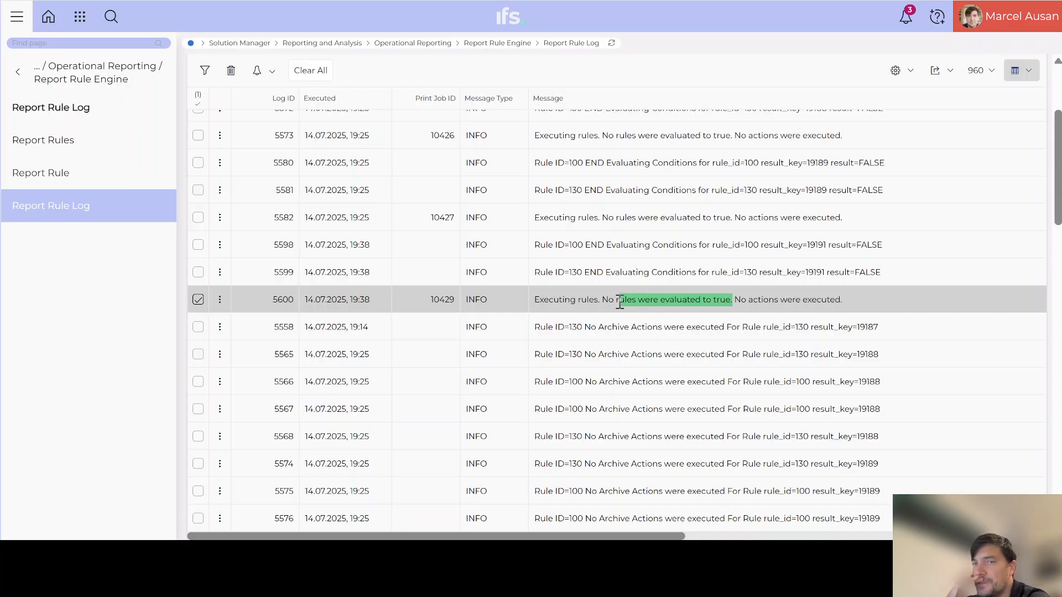
scroll(666, 368, "up", 3)
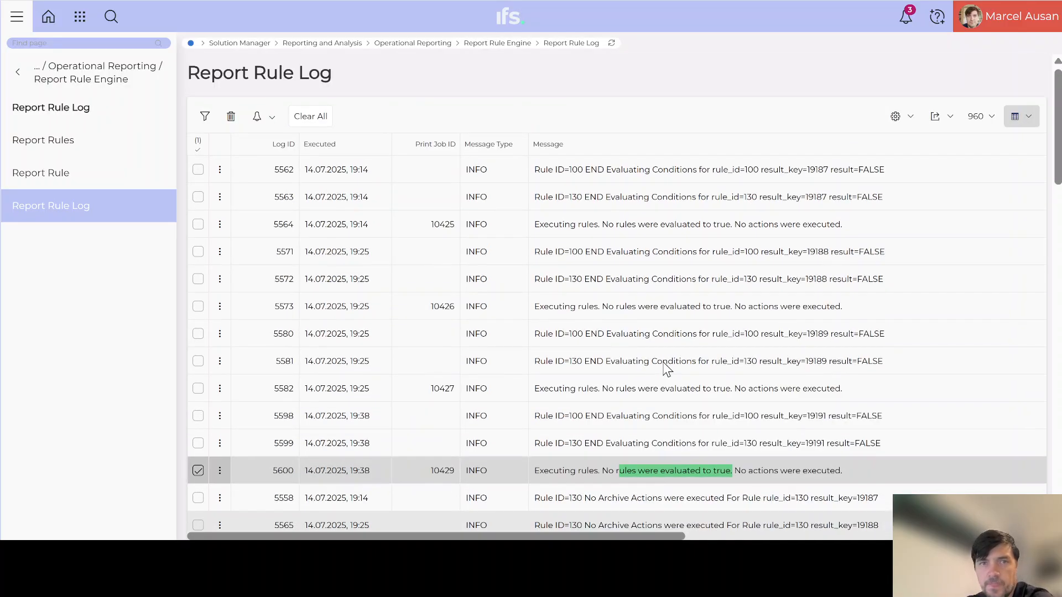
left_click(311, 118)
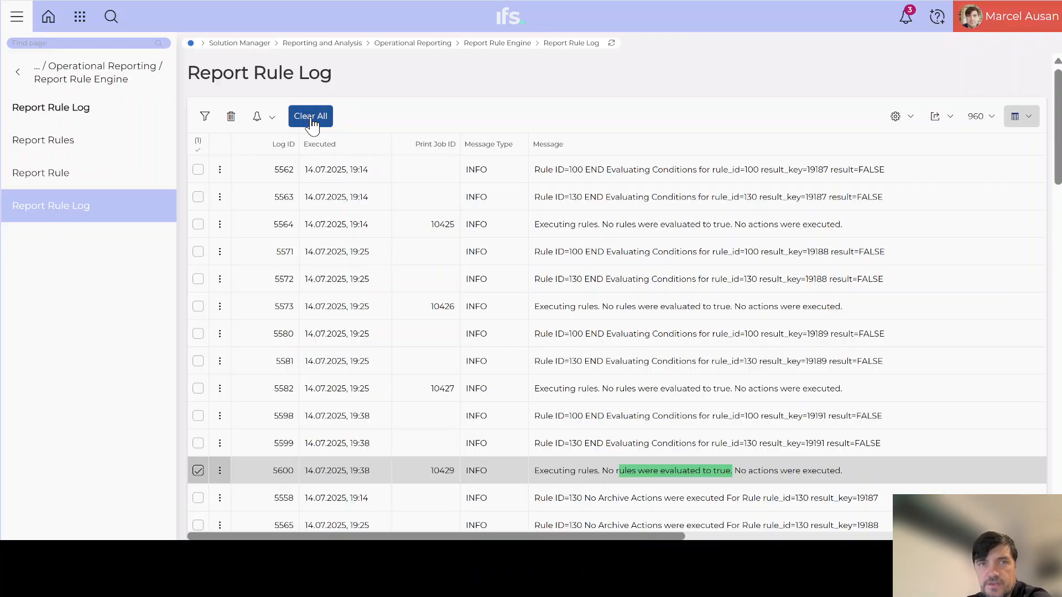
left_click(548, 205)
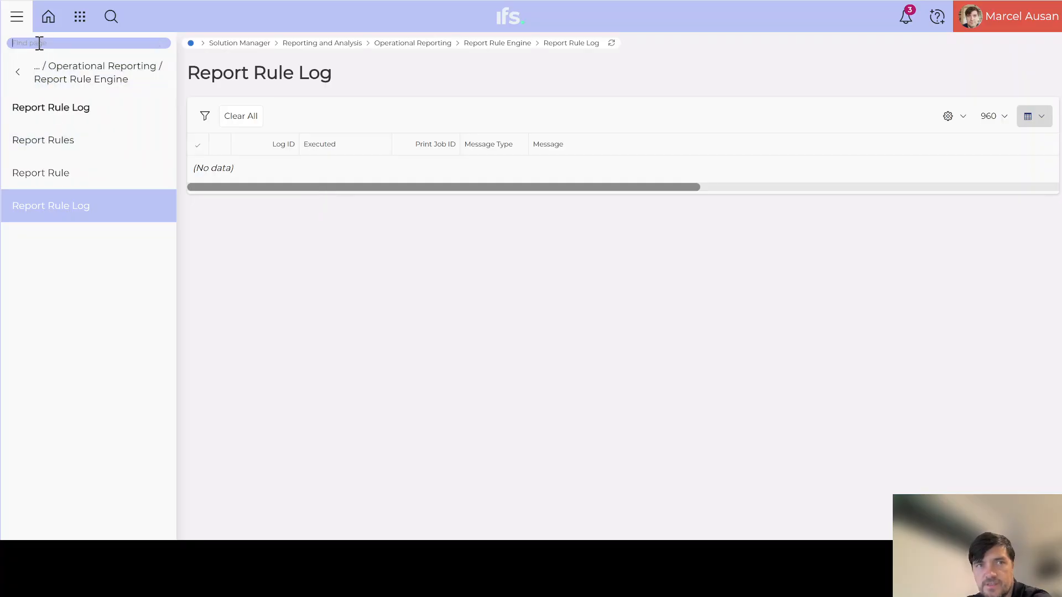
- Open System Parameters, search for parameters matching %report%, and check the "Report rule advanced logging ON/OFF" setting
type("s para")
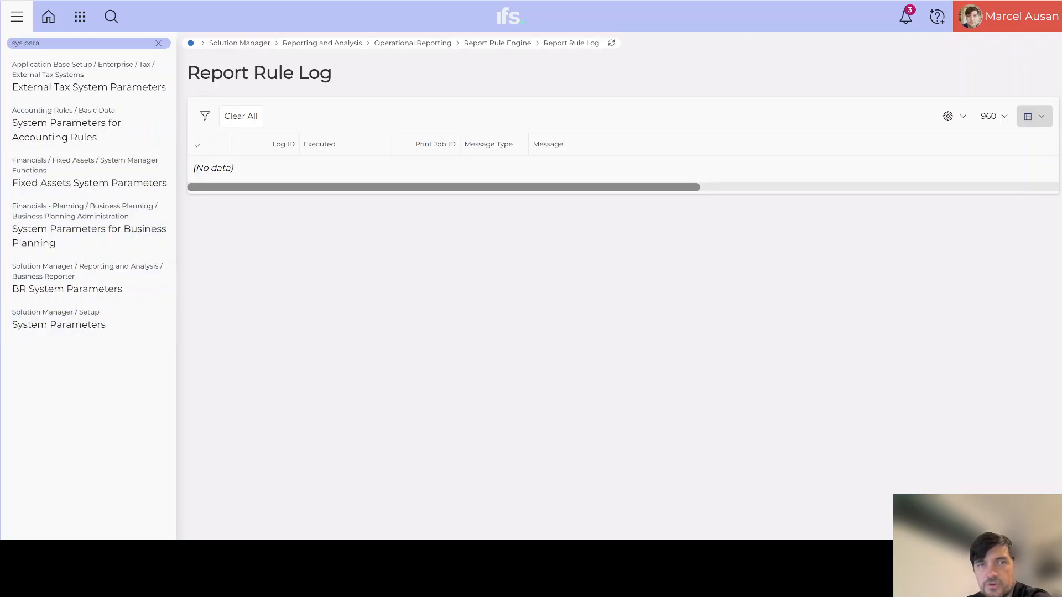
key("F5")
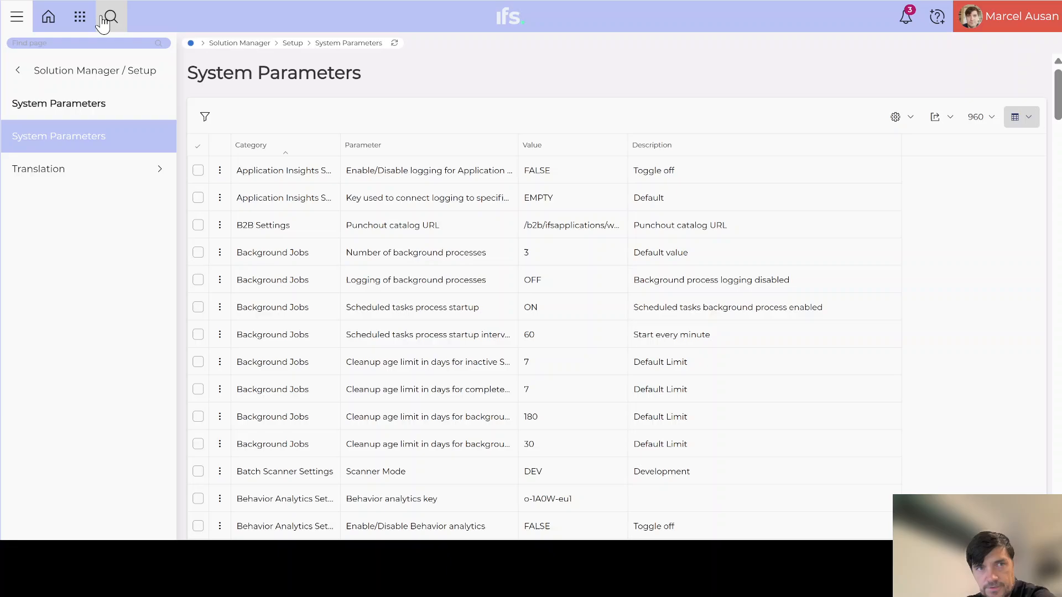
left_click(103, 22)
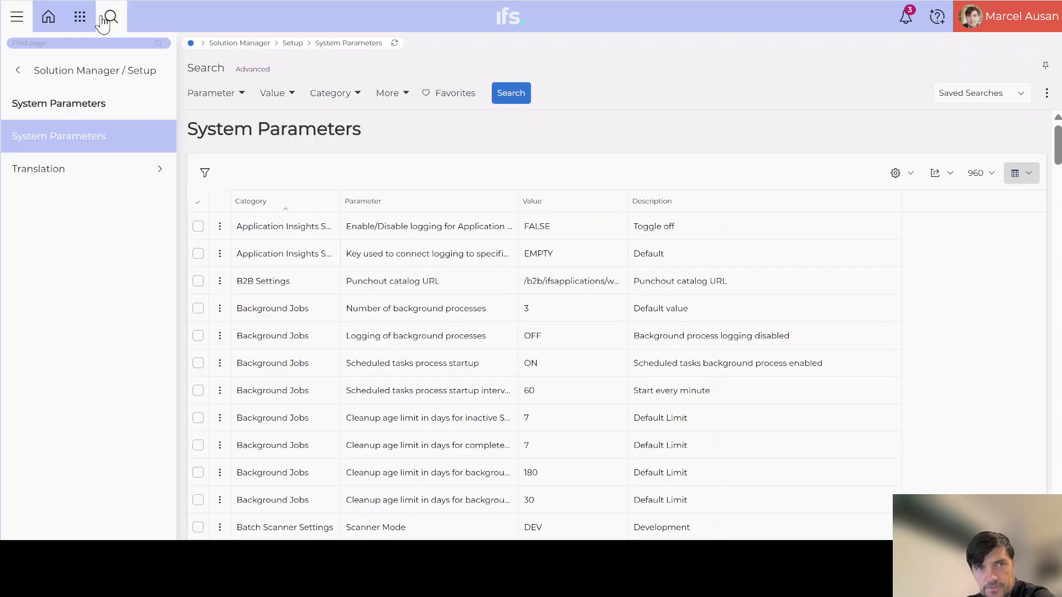
left_click(230, 98)
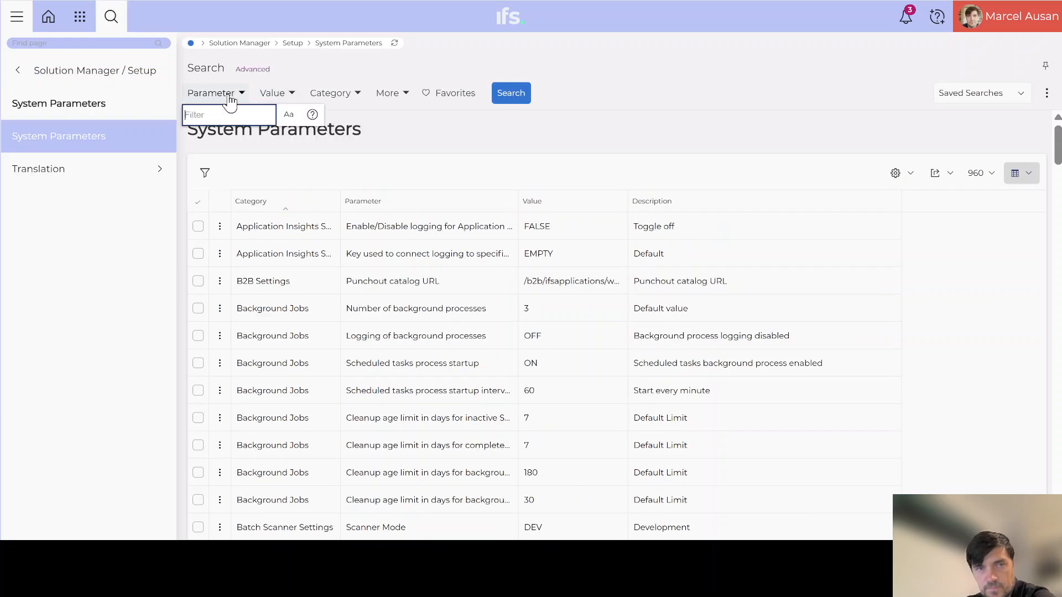
type("%%")
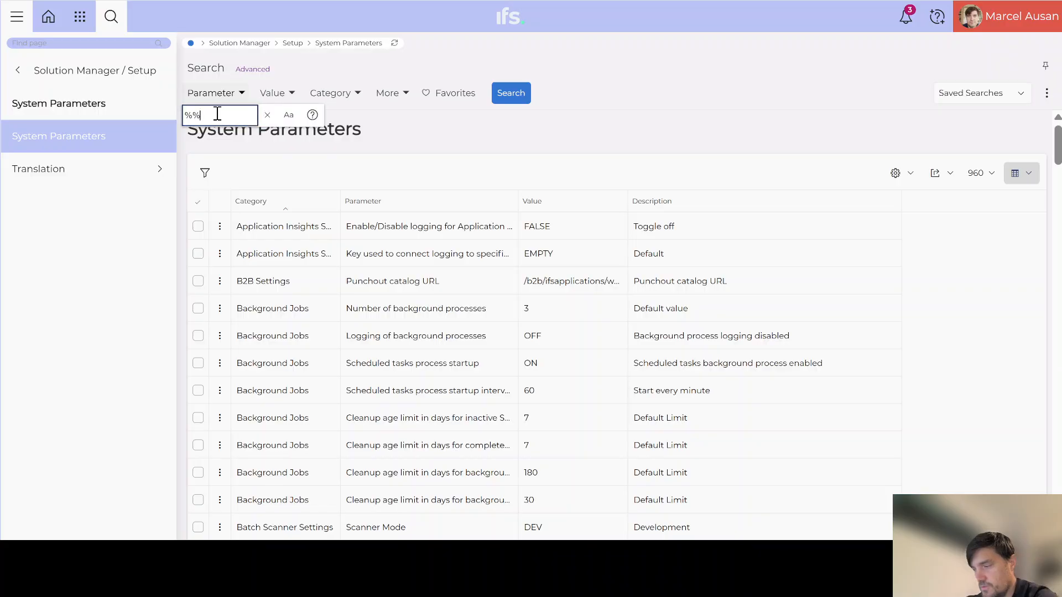
key("Left")
type("report")
key("Return")
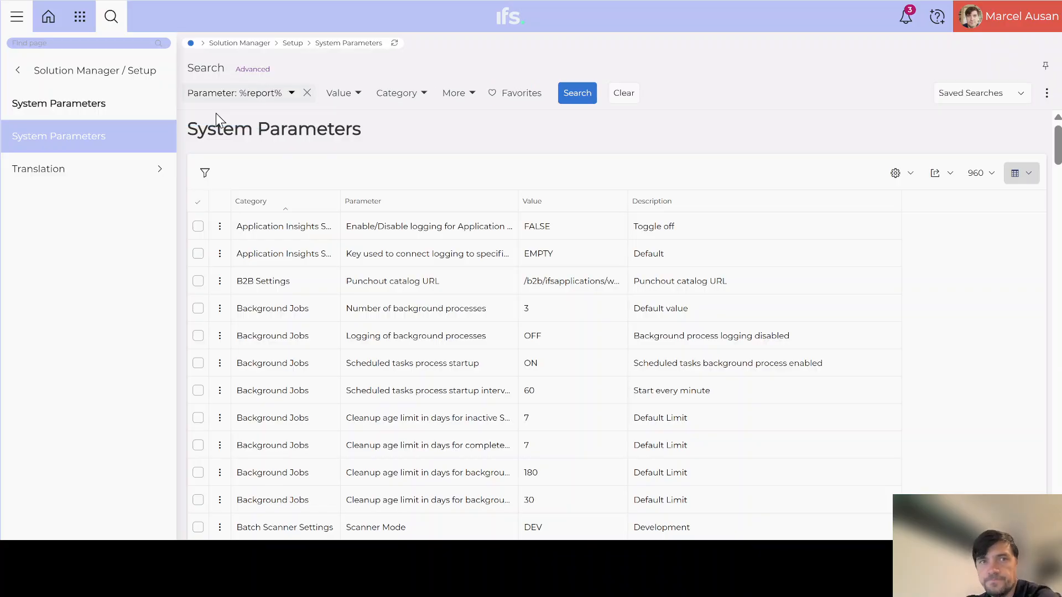
left_click(574, 94)
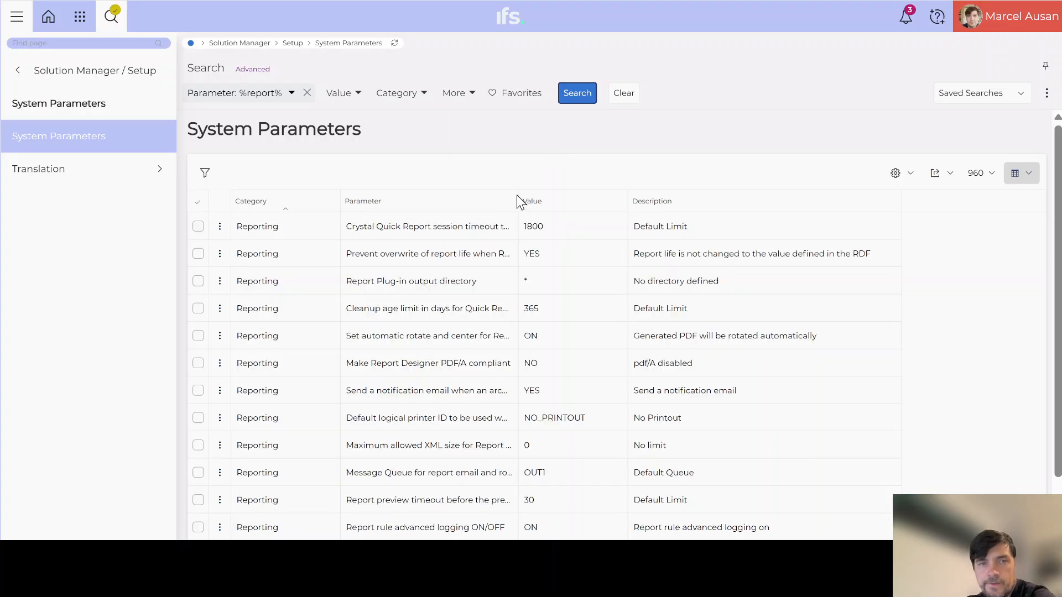
scroll(363, 335, "down", 1)
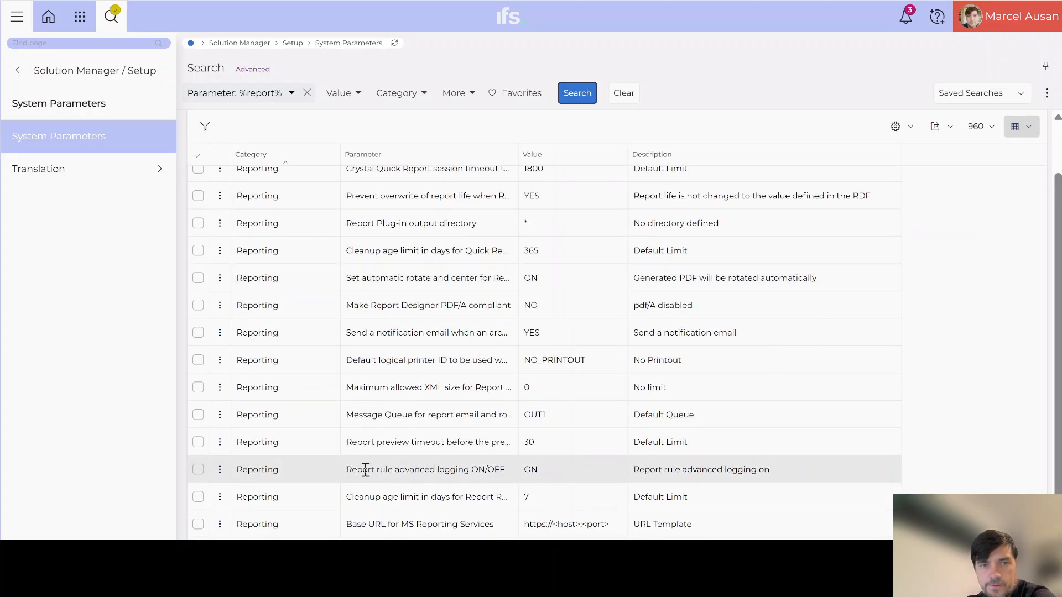
left_click(198, 470)
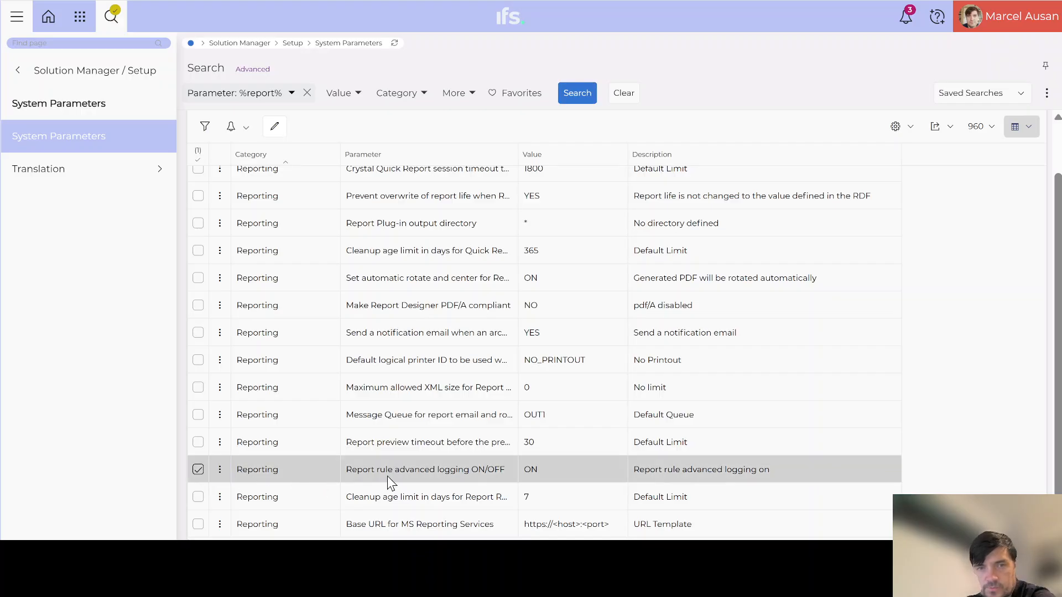
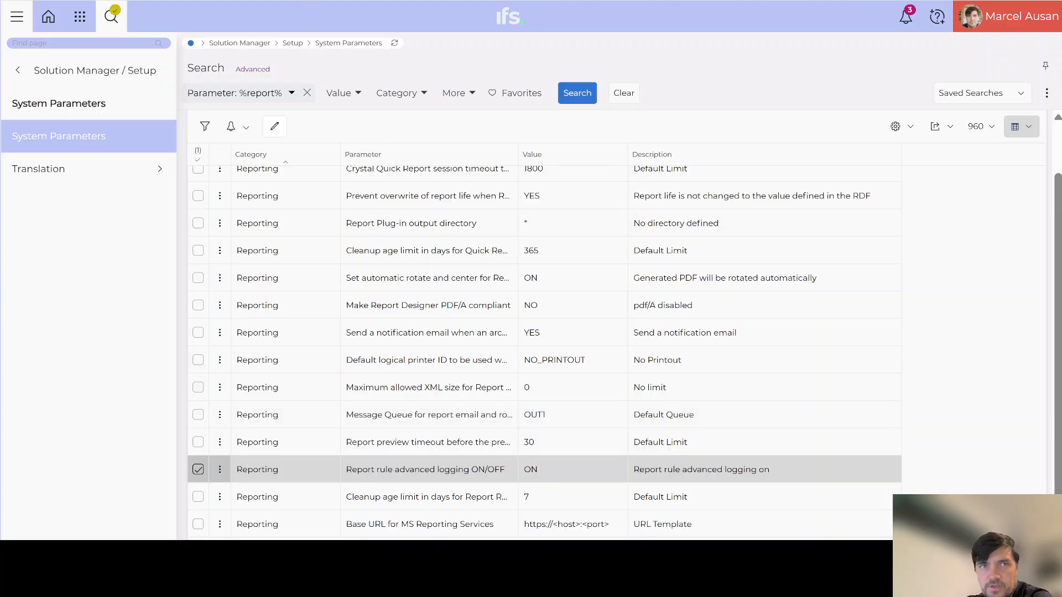
- Return to Customer Invoice, release the first preliminary DECATHLON Deutschland invoice, and accept that it will be printed
key("alt+Left")
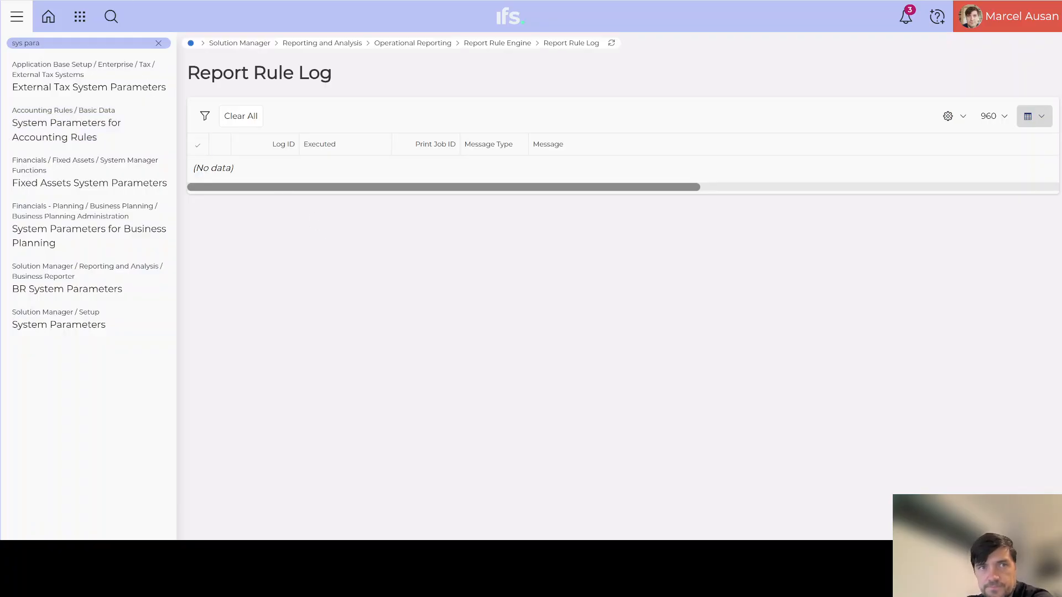
key("alt+Left")
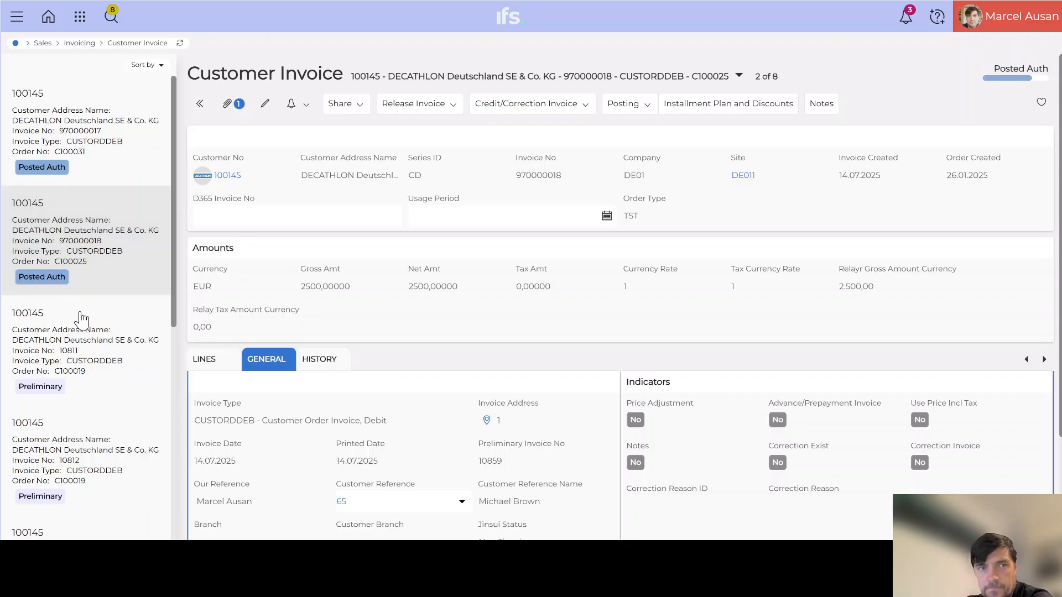
left_click(99, 354)
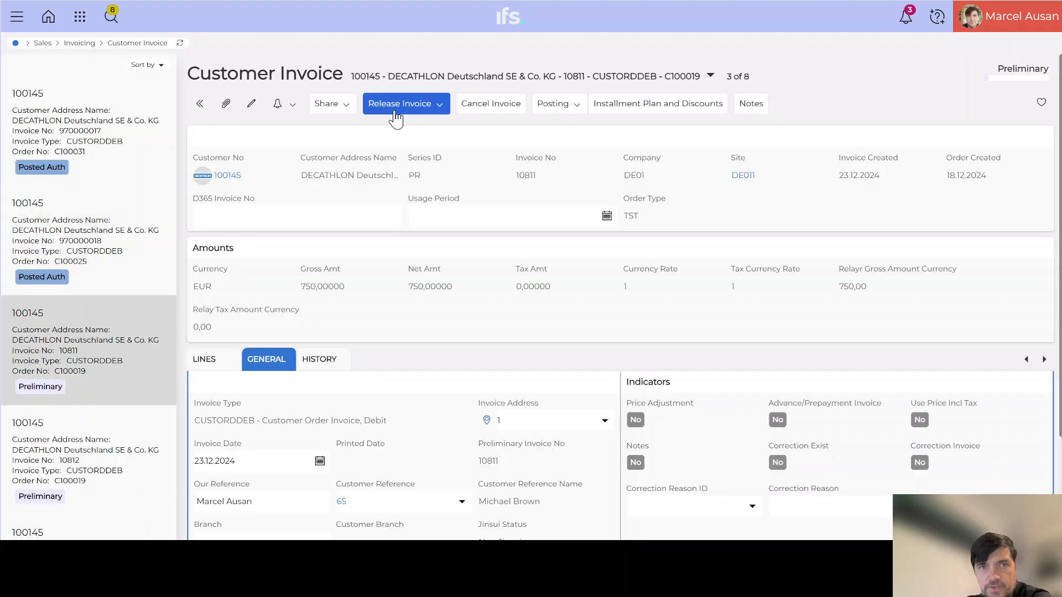
left_click(406, 104)
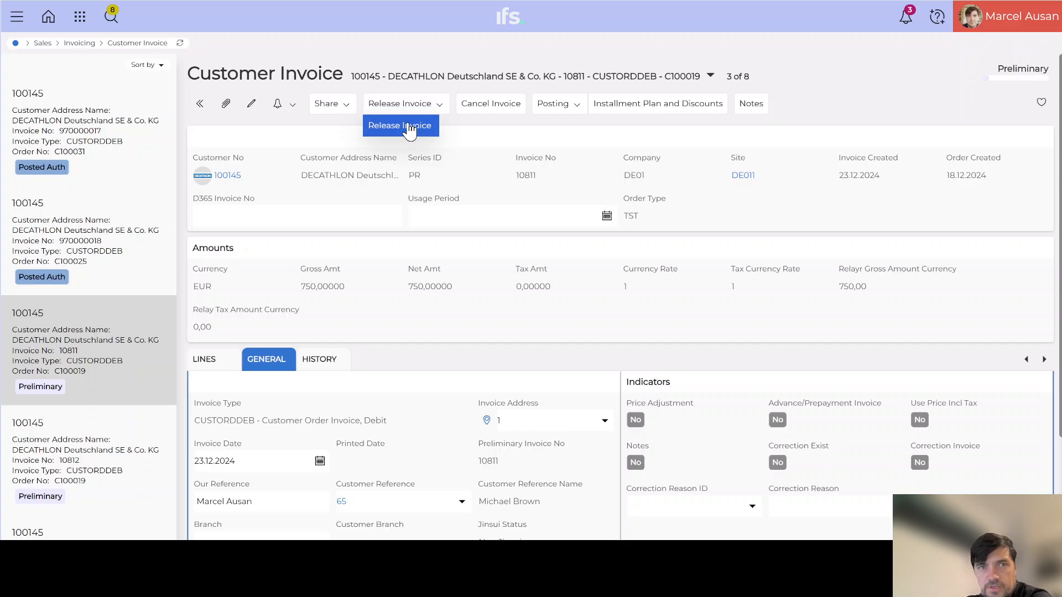
left_click(410, 125)
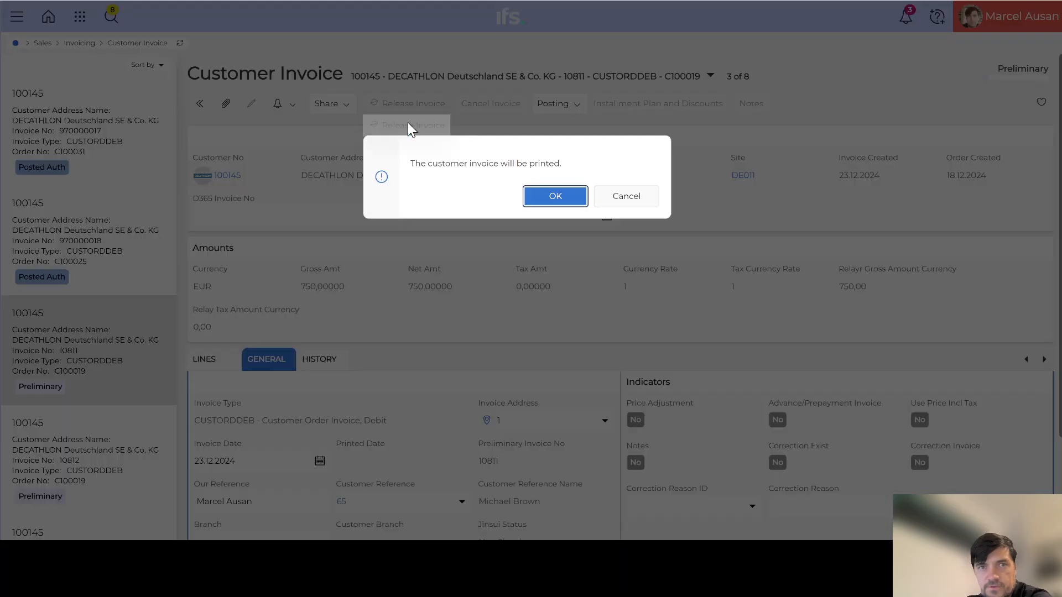
left_click(556, 197)
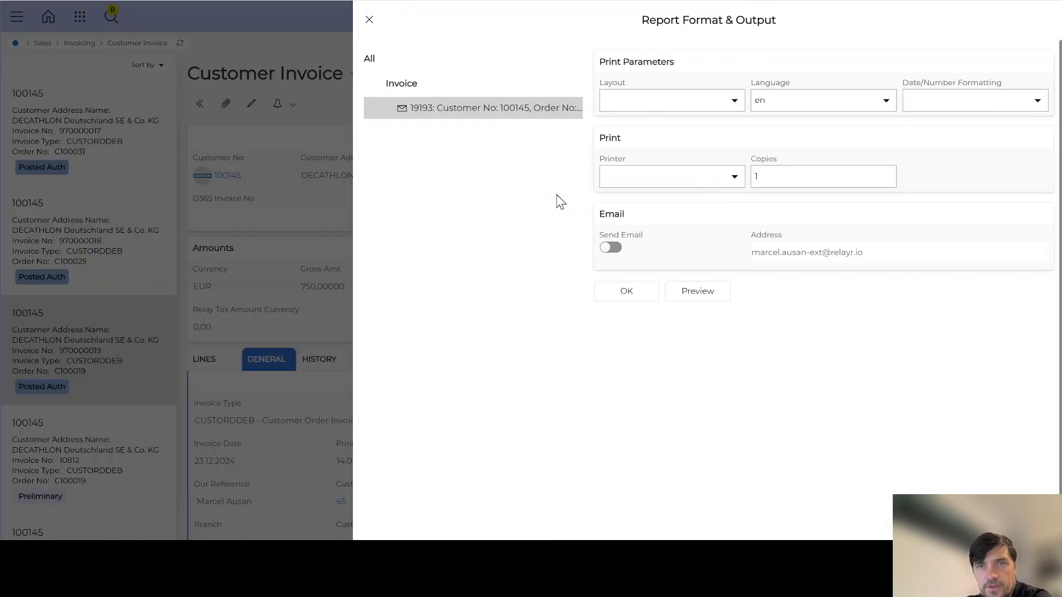
- Choose the A4/Letter Report Designer layout for the invoice report and submit the output
left_click(734, 101)
left_click(616, 147)
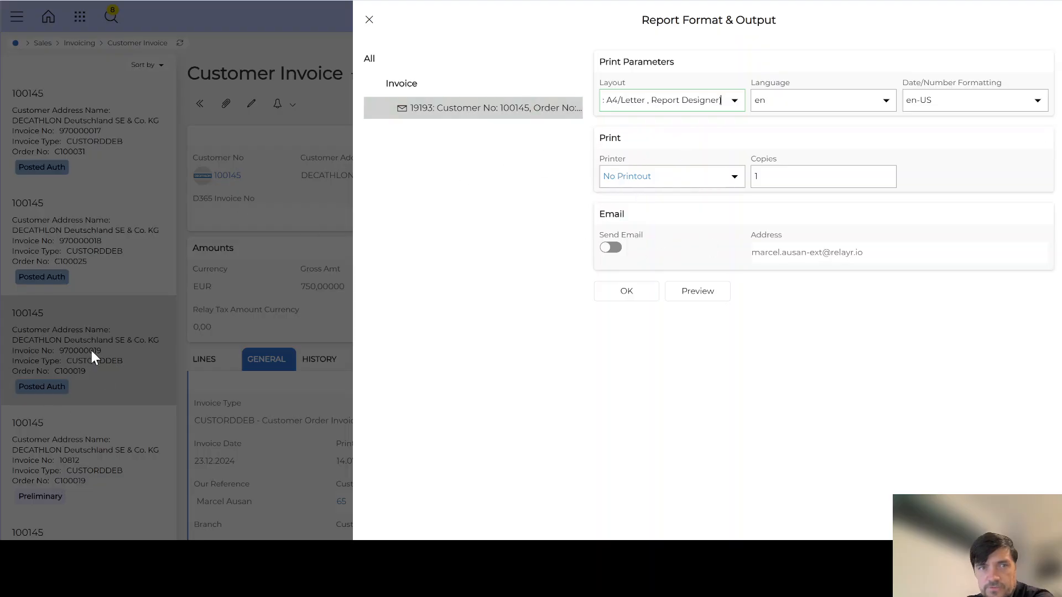
left_click(632, 293)
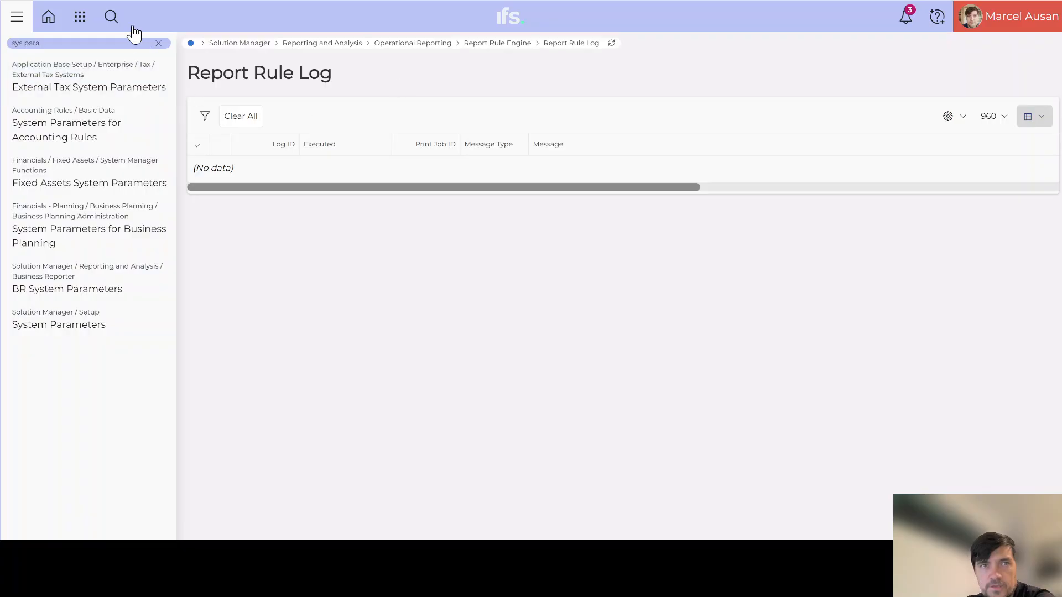
- Reload the Report Rule Log entries and examine the full "Executing rules" message for rule 999
left_click(111, 18)
left_click(610, 95)
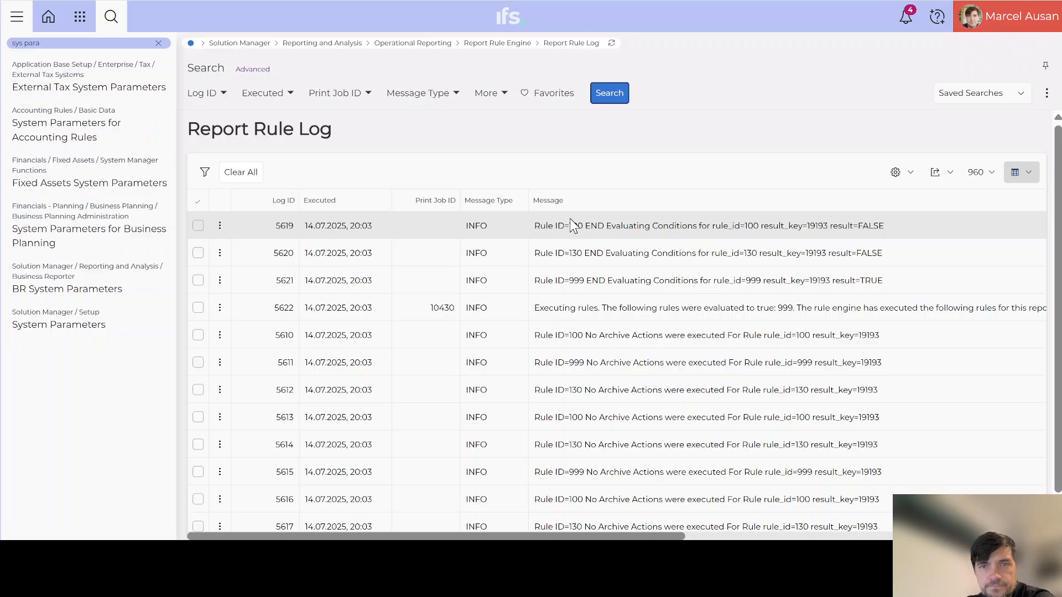
scroll(572, 225, "down", 1)
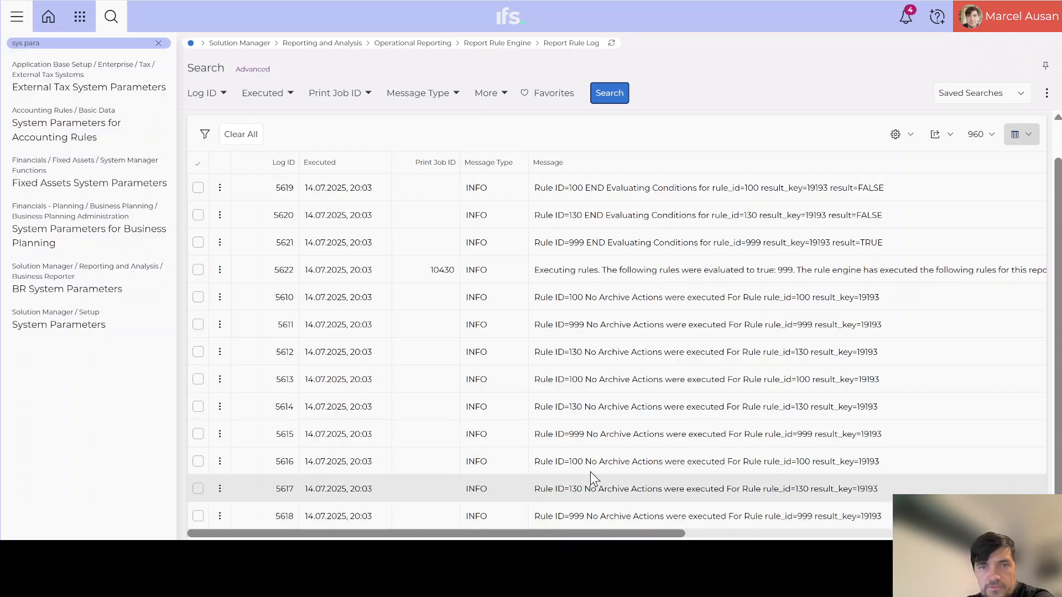
scroll(590, 451, "up", 1)
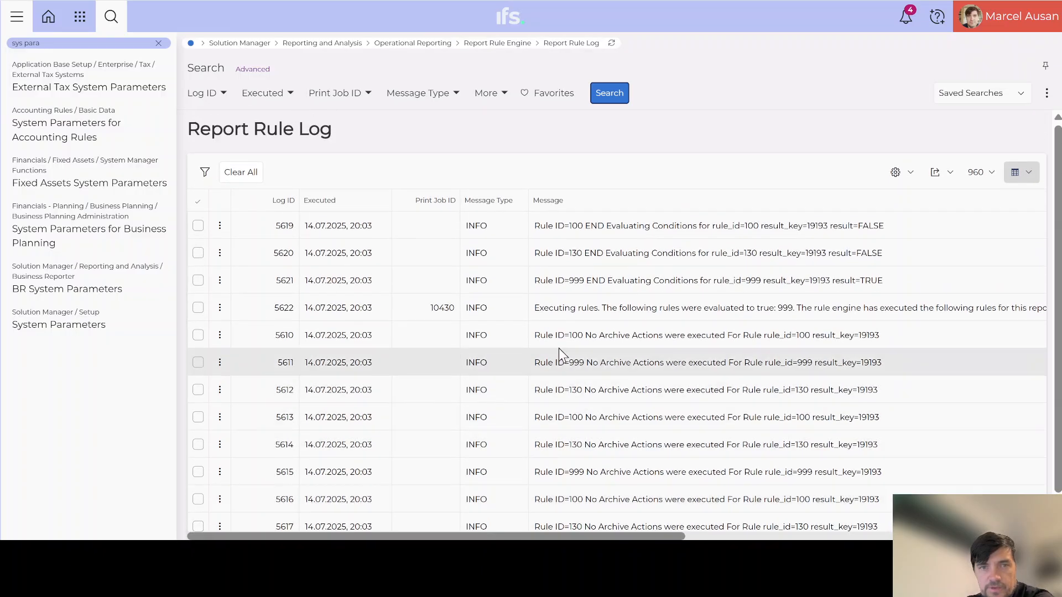
left_click(197, 308)
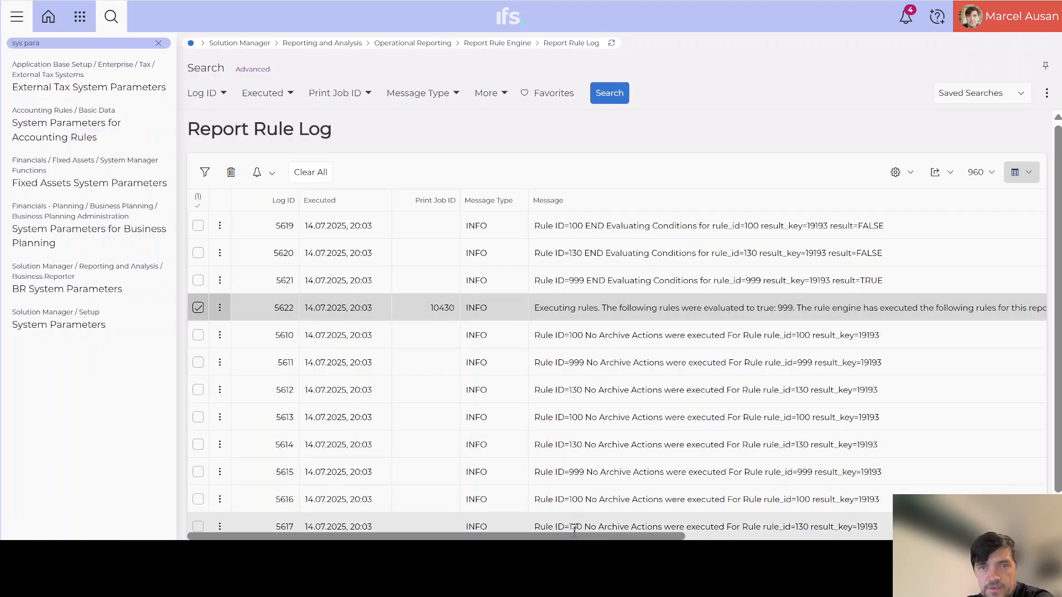
scroll(636, 442, "right", 3)
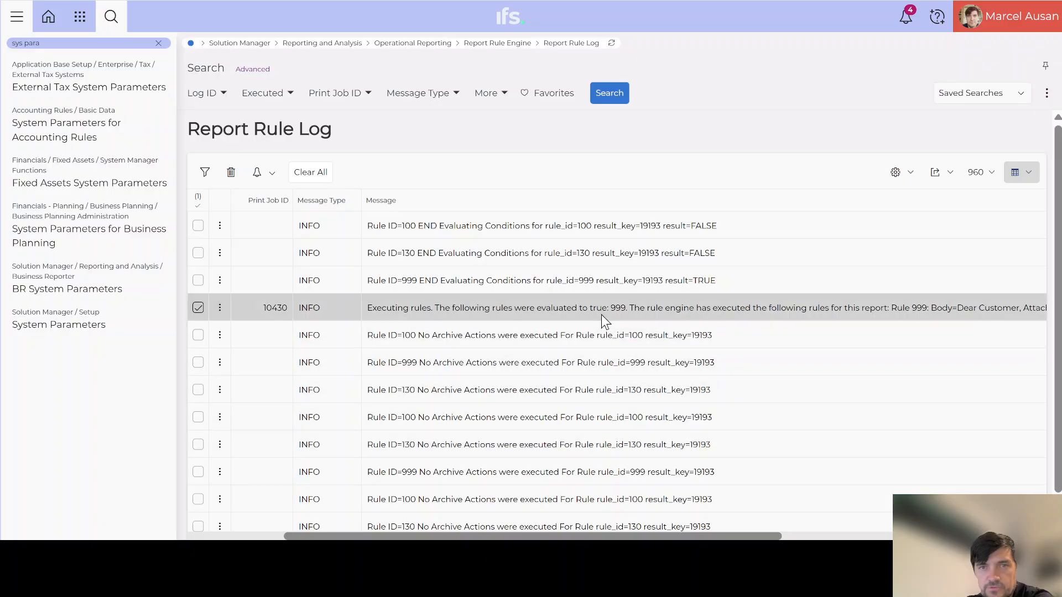
left_click_drag(611, 304, 627, 304)
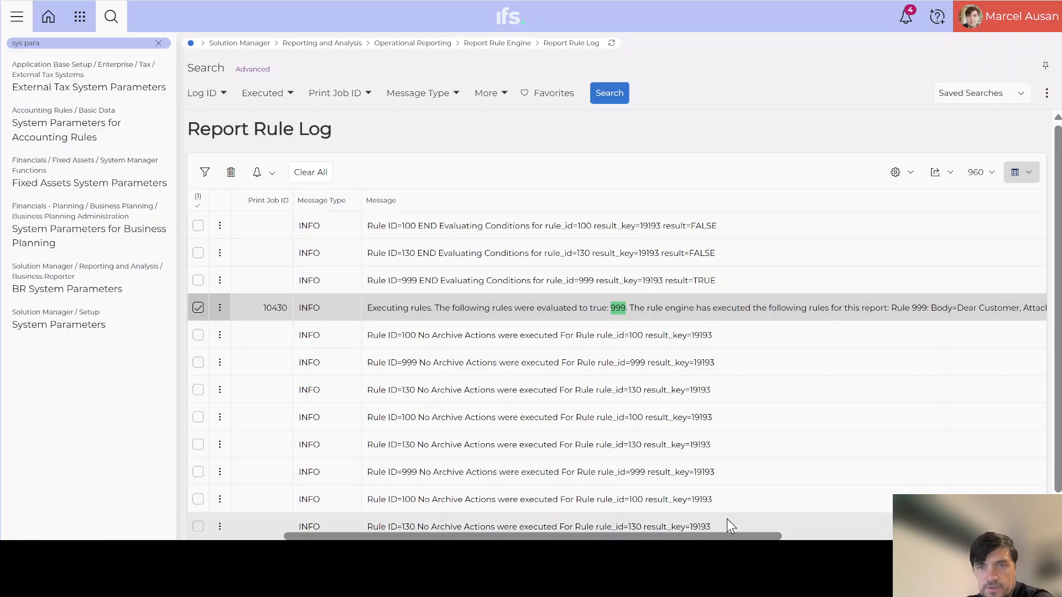
left_click_drag(739, 535, 841, 523)
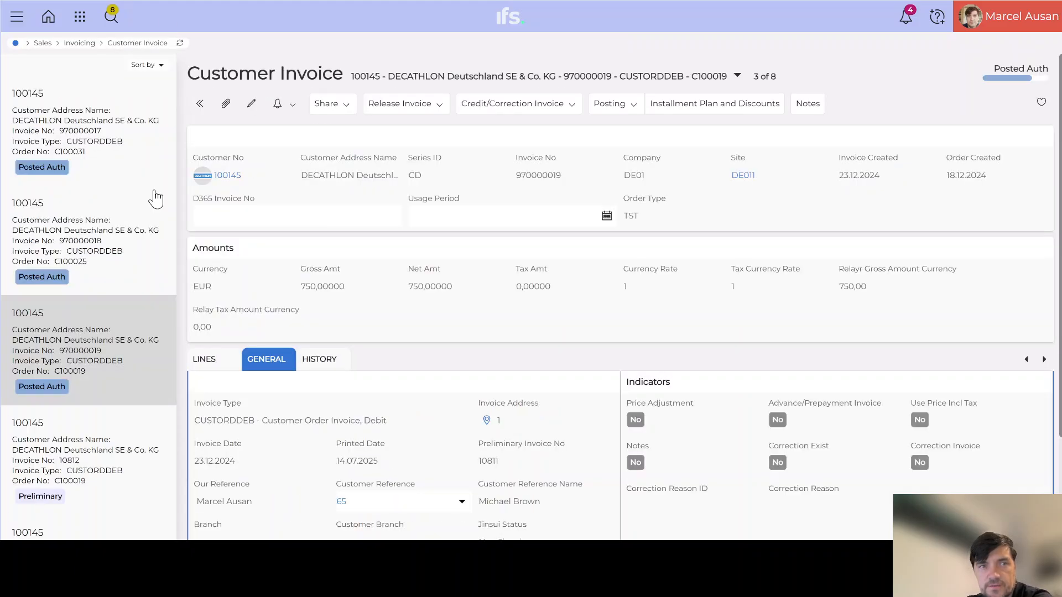
- Check the released invoice's attached documents against the Check In To Document Management action properties of rule 999
left_click(179, 43)
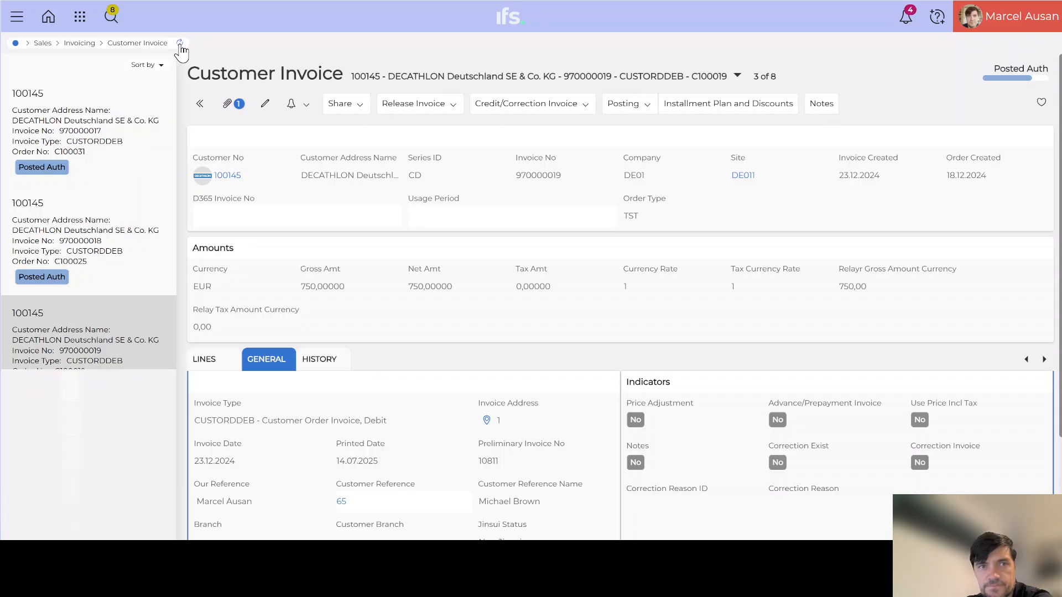
left_click(231, 108)
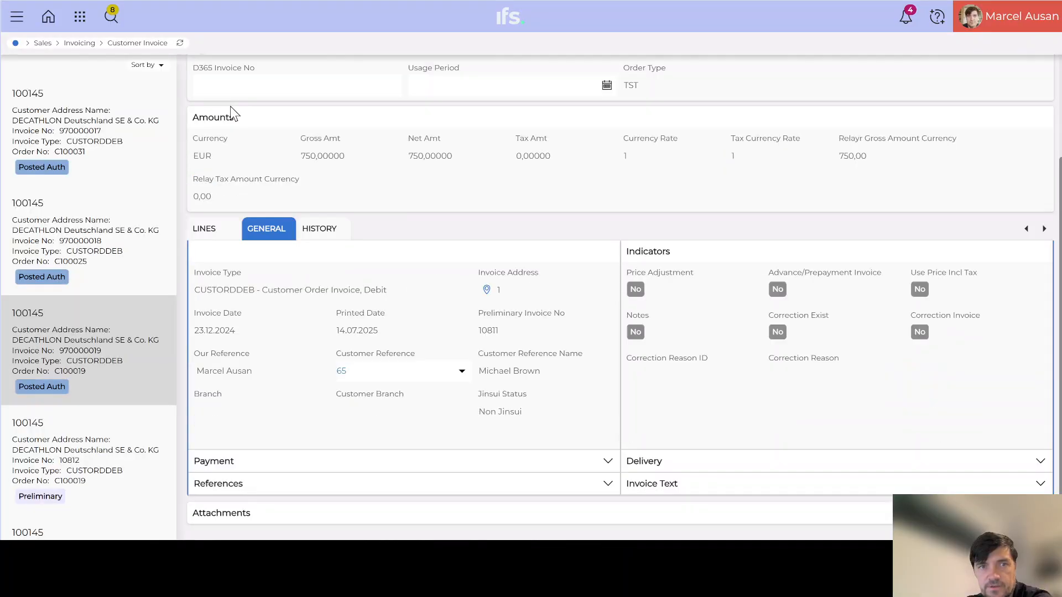
left_click(222, 513)
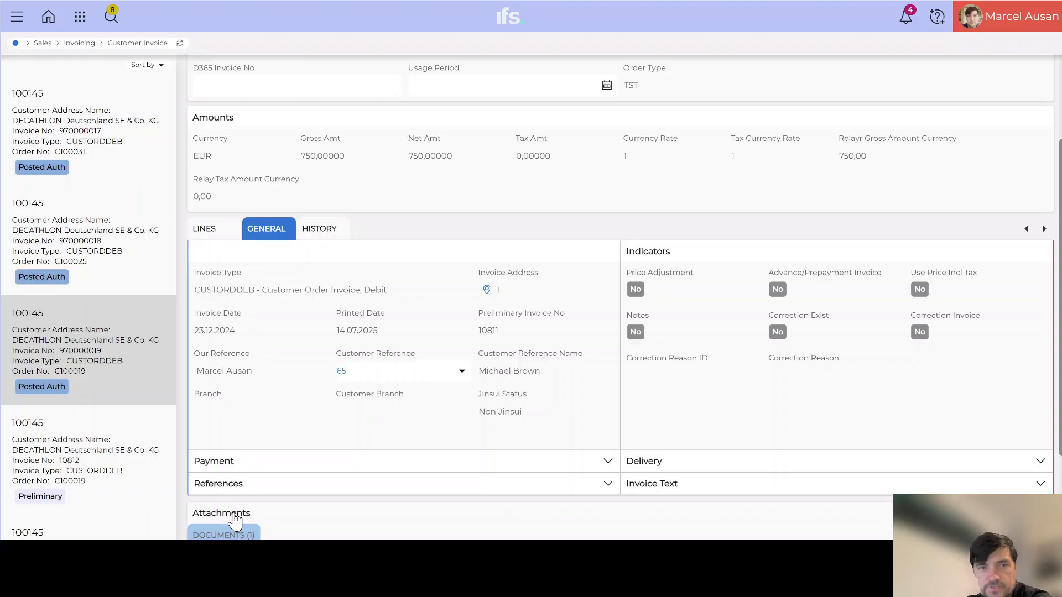
scroll(234, 512, "down", 5)
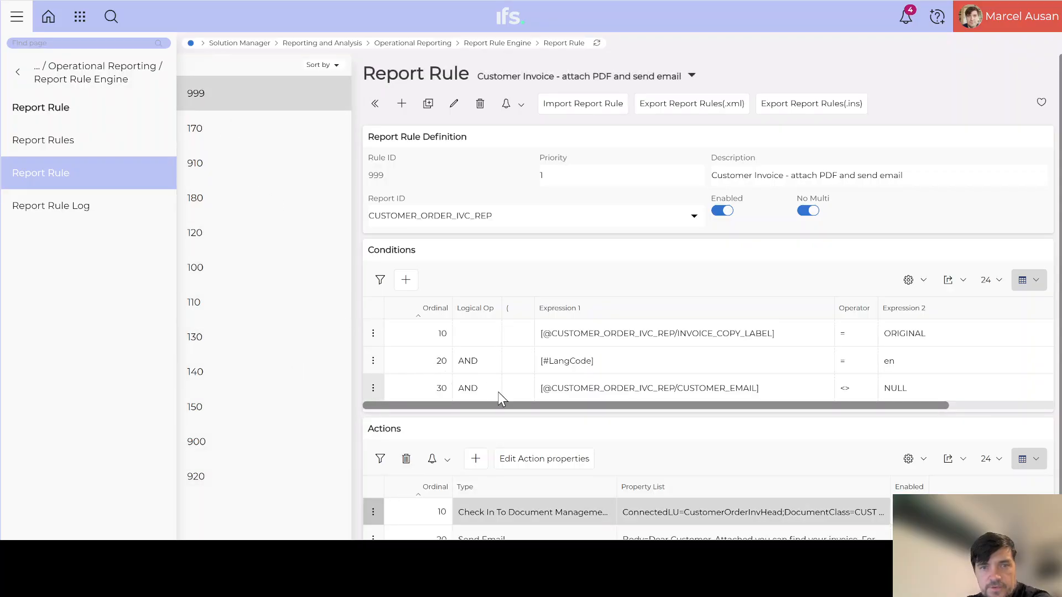
scroll(498, 392, "down", 1)
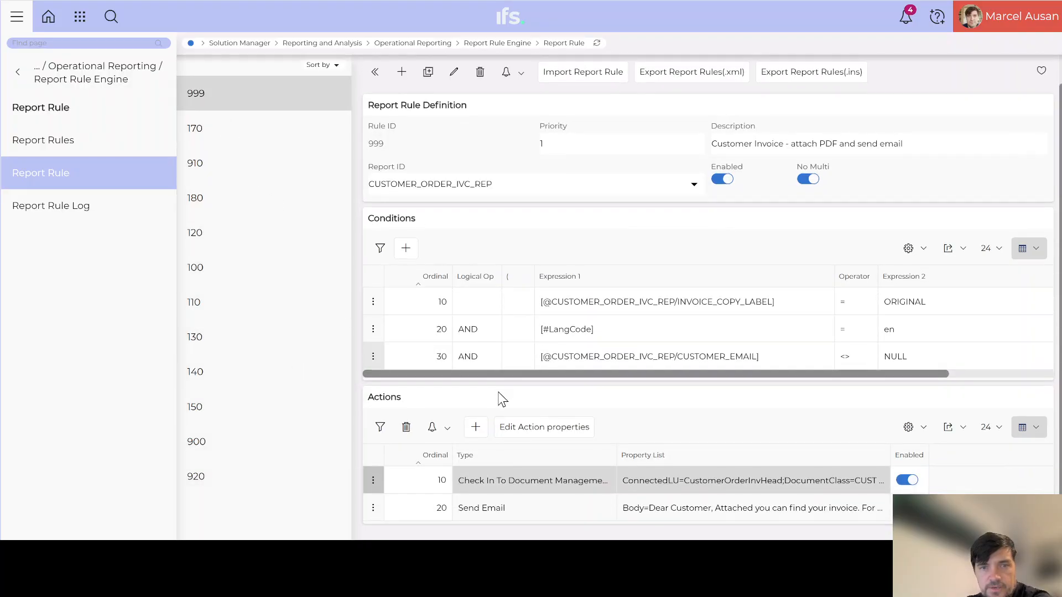
left_click(538, 433)
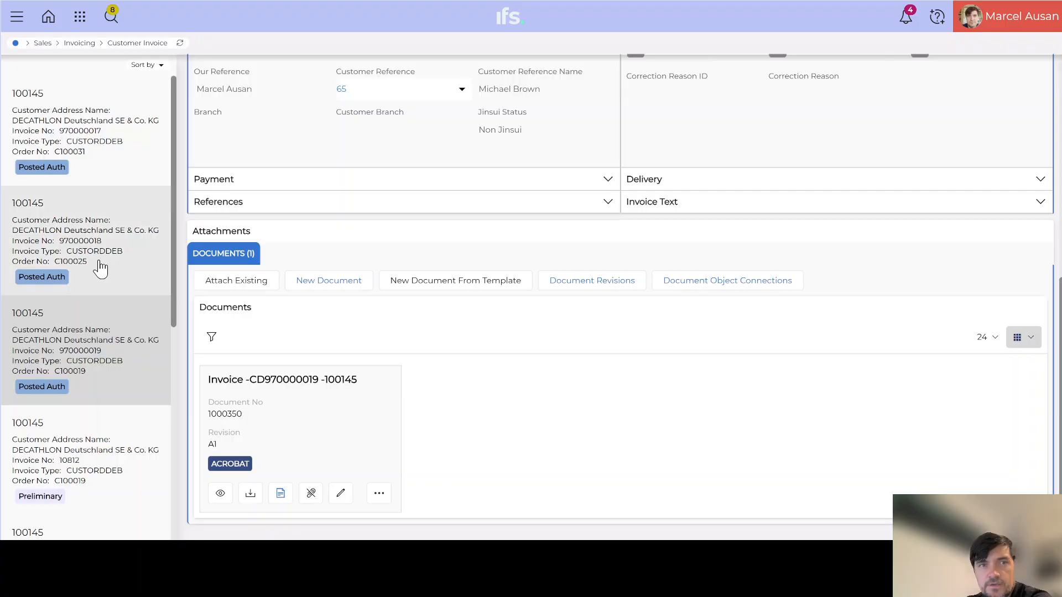
- Find the Application Messages page by searching "app mess" and select the newest OUT1 message to check its state
left_click(12, 22)
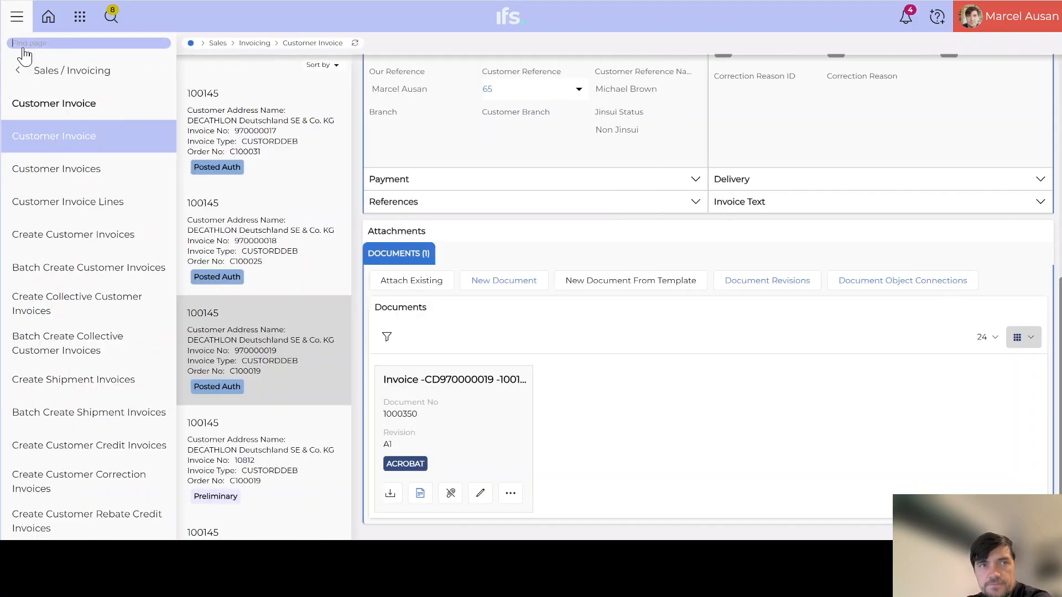
type("app mess")
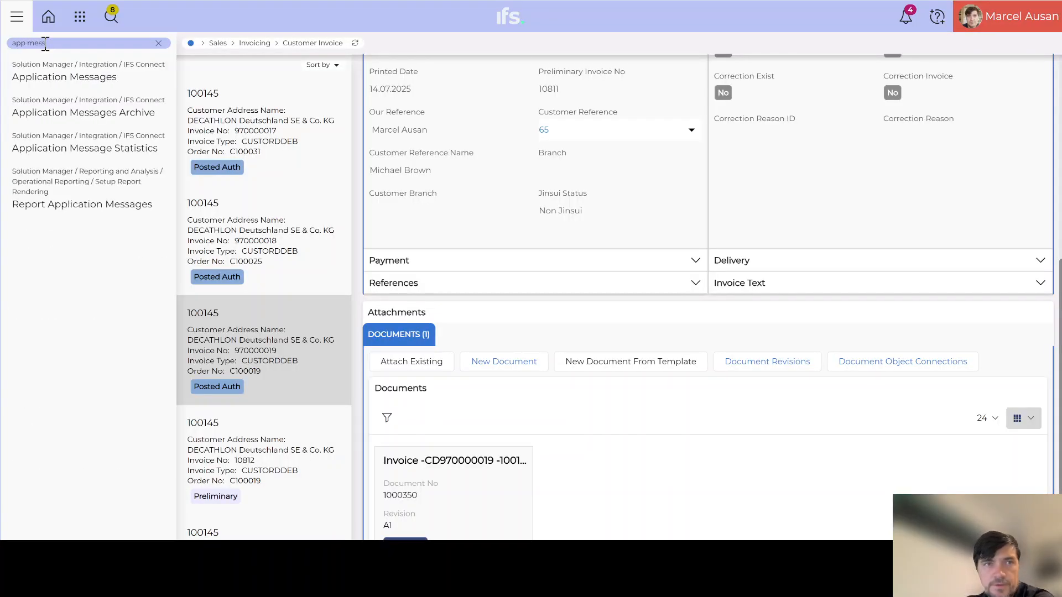
left_click(74, 80)
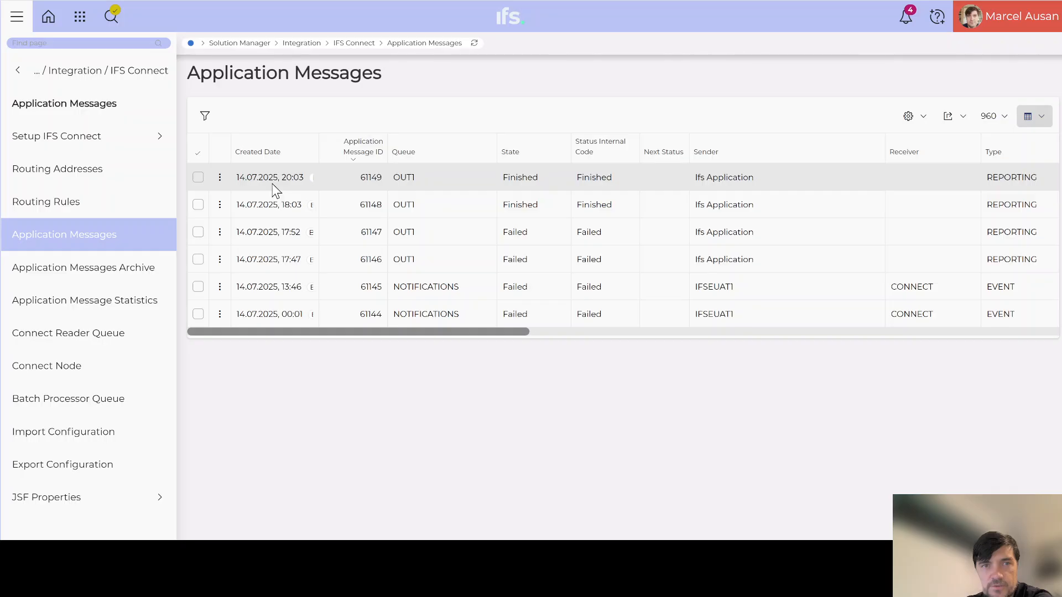
left_click(198, 177)
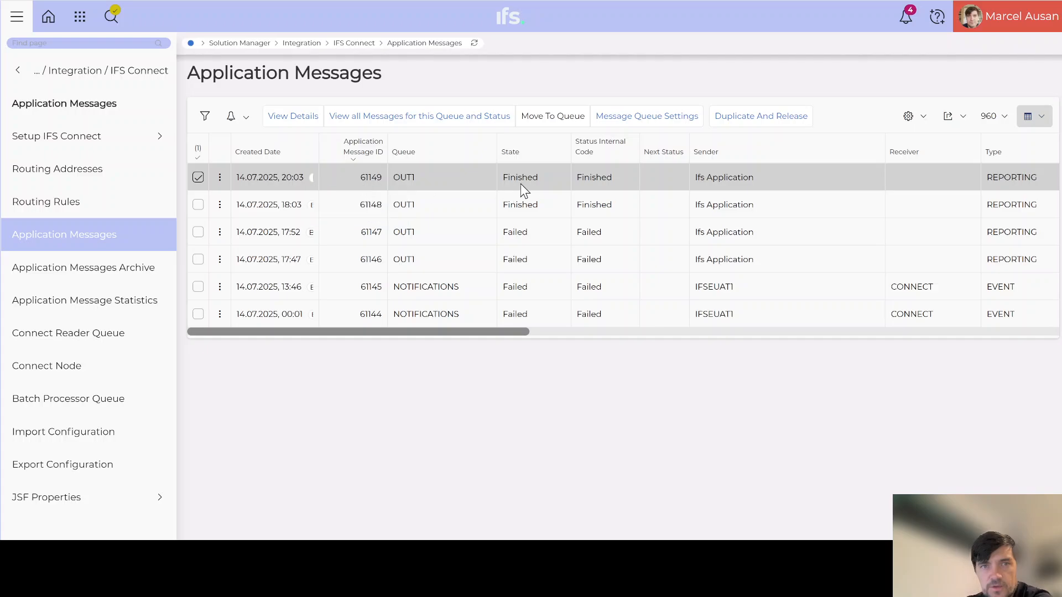
- Check the subject of the newest OUT1 application message against the released invoice and open the message's details
left_click_drag(471, 333, 761, 333)
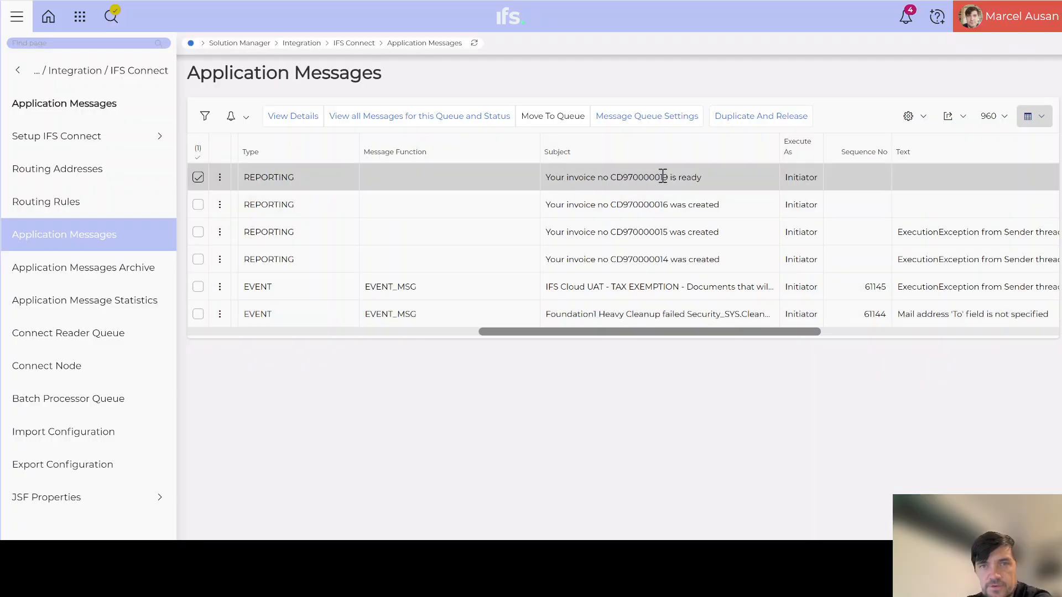
left_click_drag(672, 177, 639, 177)
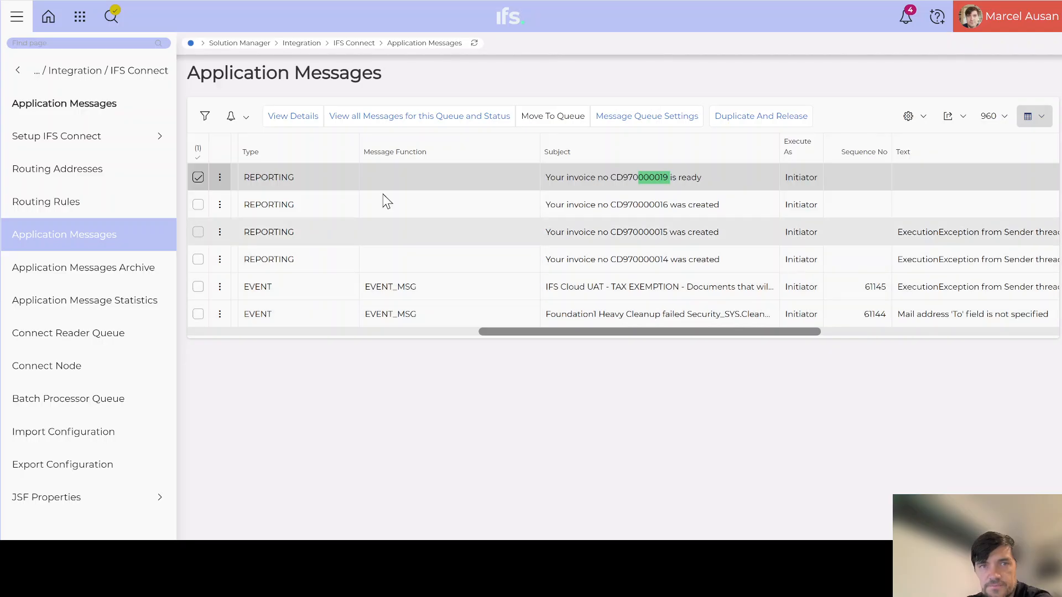
left_click(279, 175)
left_click(287, 117)
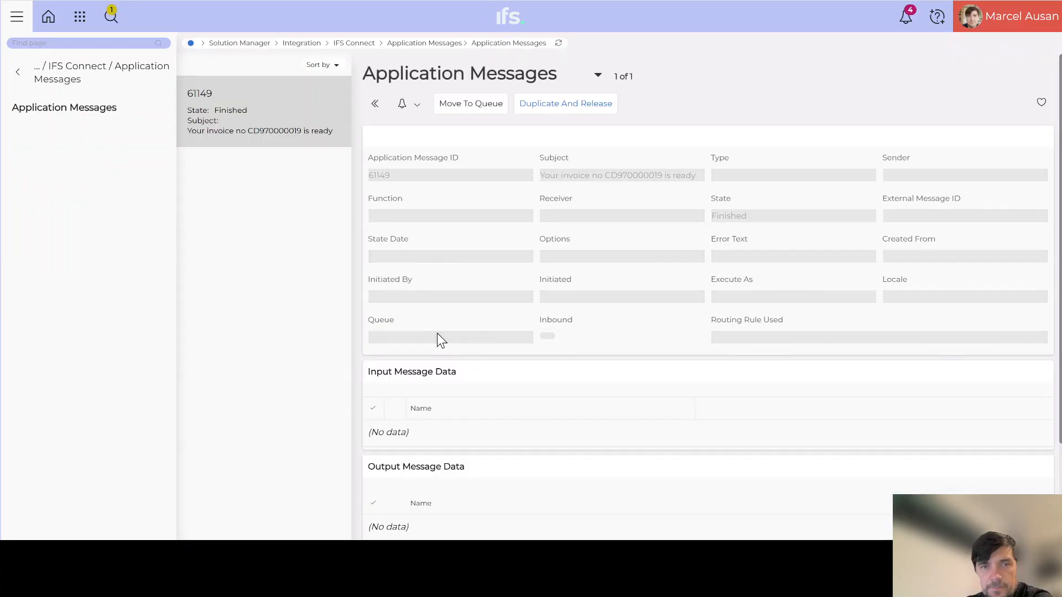
- Examine the invoice PDF and MESSAGE_REQUEST.txt entries in the application message's Input Message Data
scroll(437, 333, "down", 3)
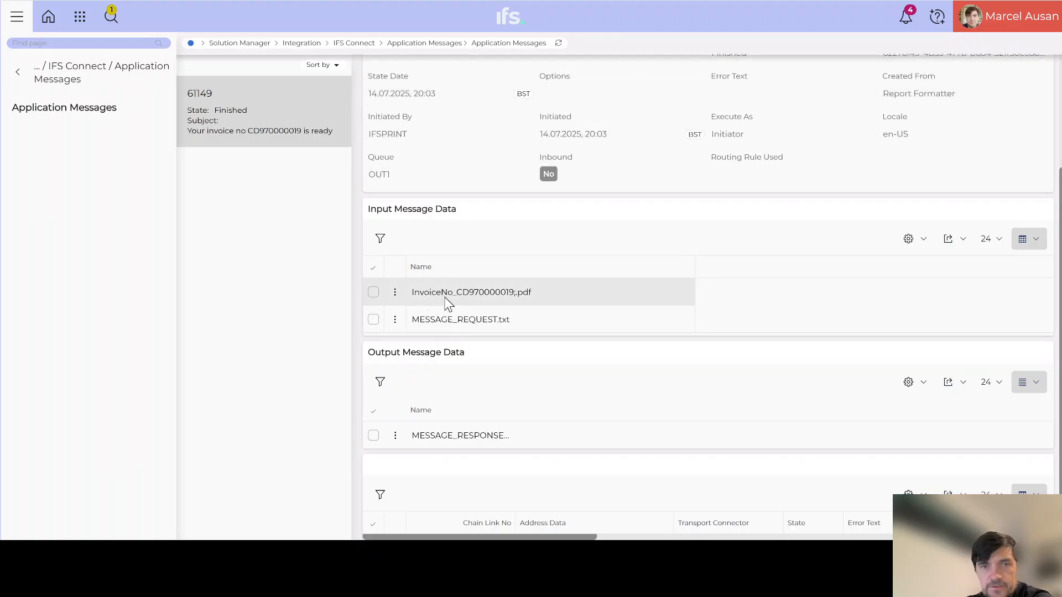
left_click_drag(532, 294, 403, 298)
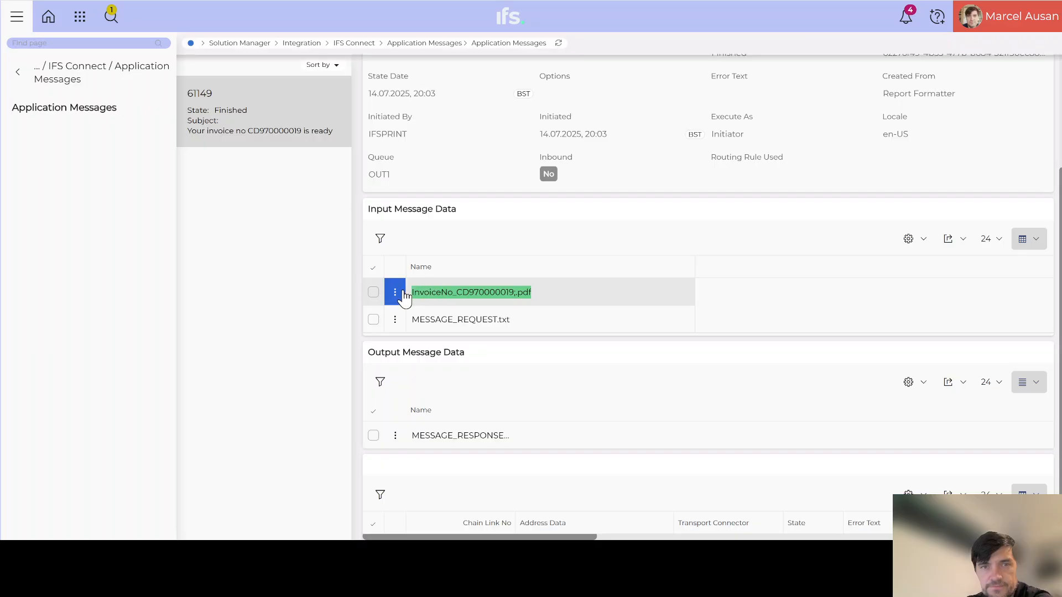
left_click(439, 294)
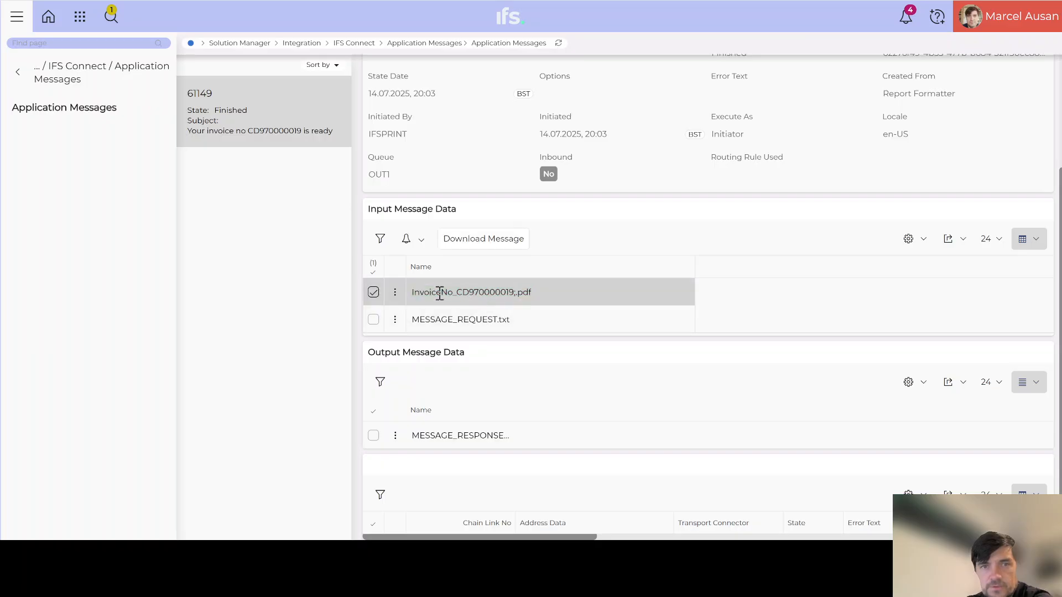
left_click(529, 321)
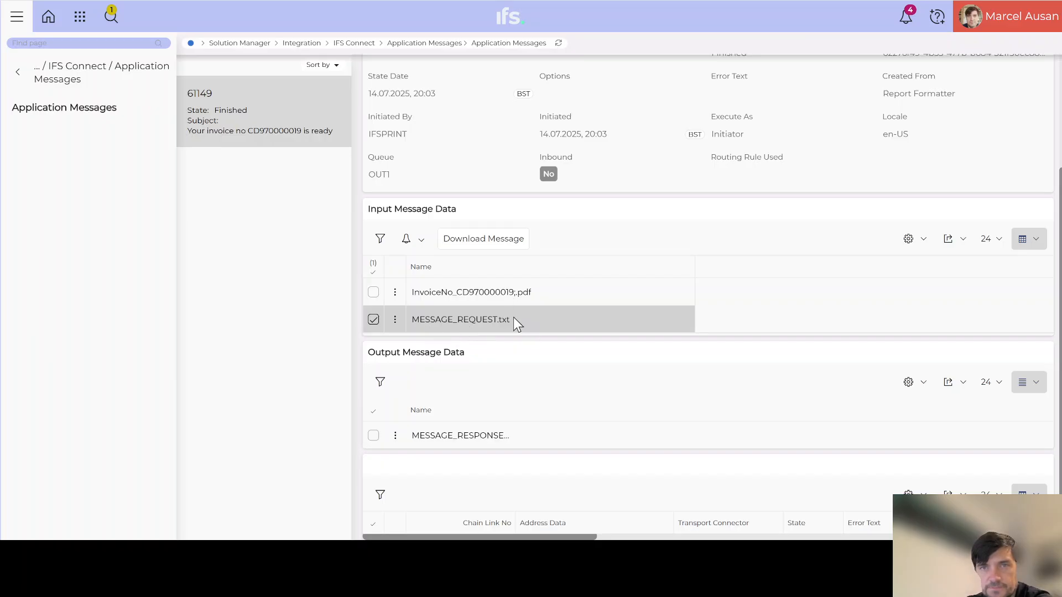
scroll(513, 316, "up", 3)
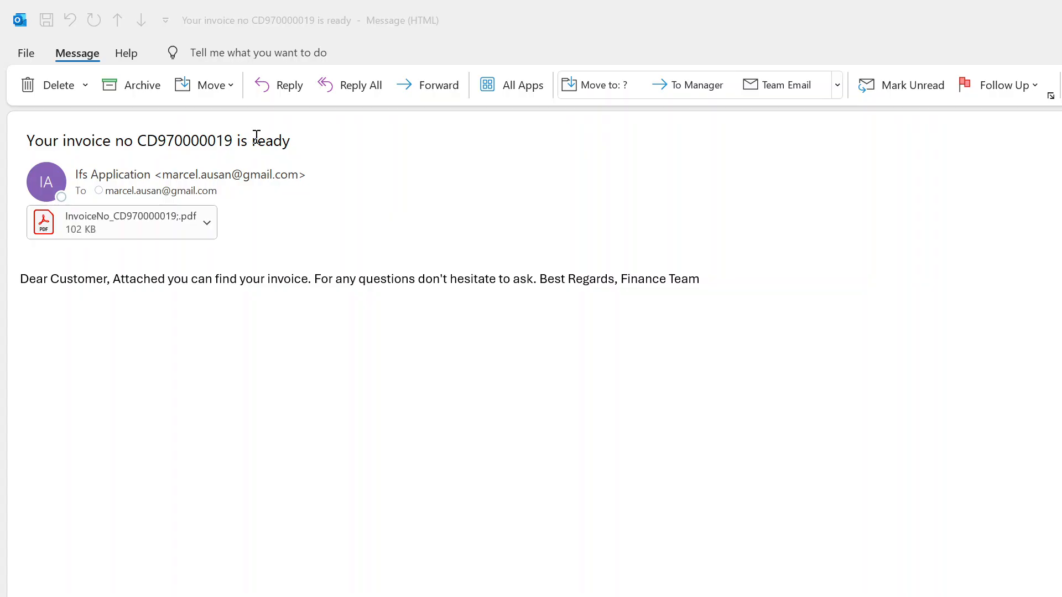
- Switch to Outlook and check the received invoice email's sender, recipient and body text
left_click(155, 178)
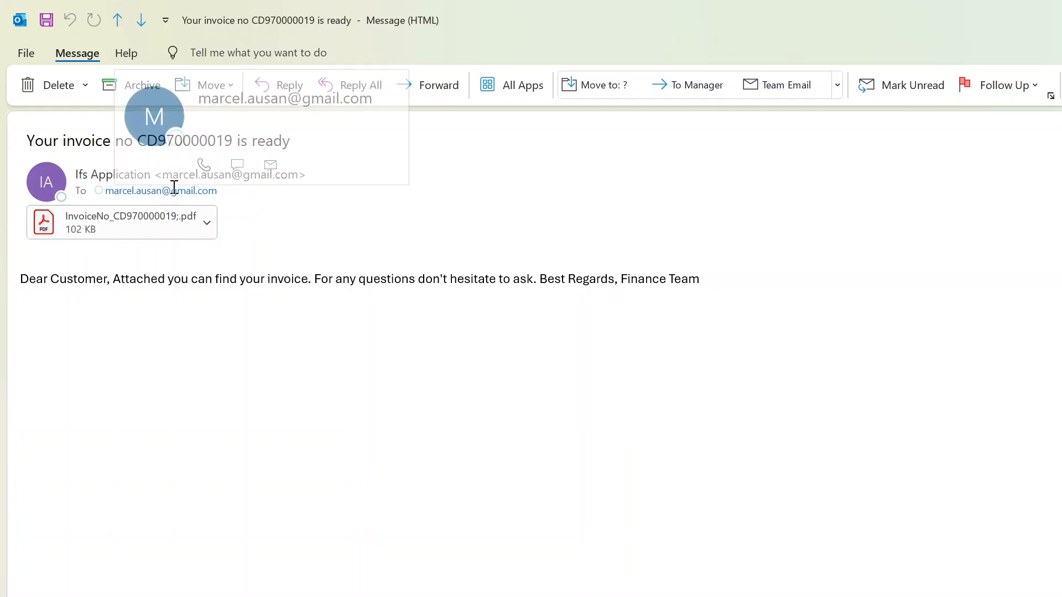
mouse_move(174, 188)
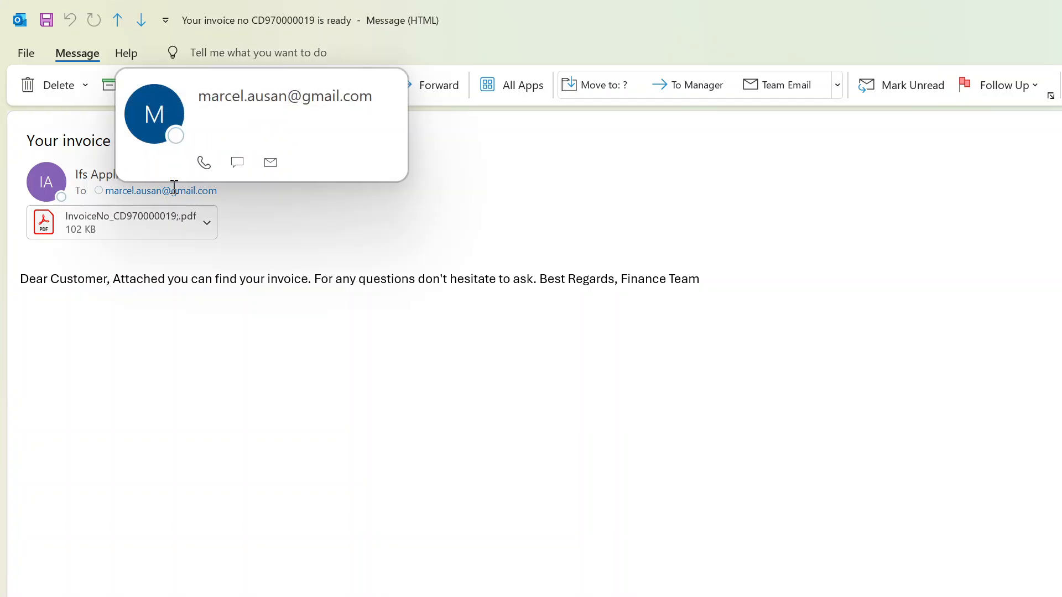
left_click(228, 194)
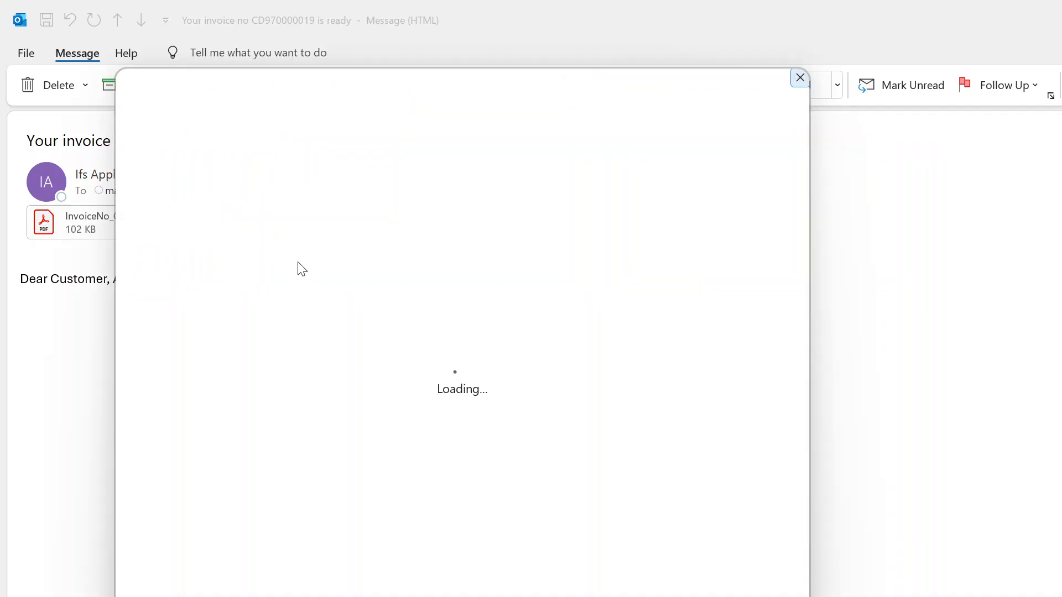
left_click(73, 362)
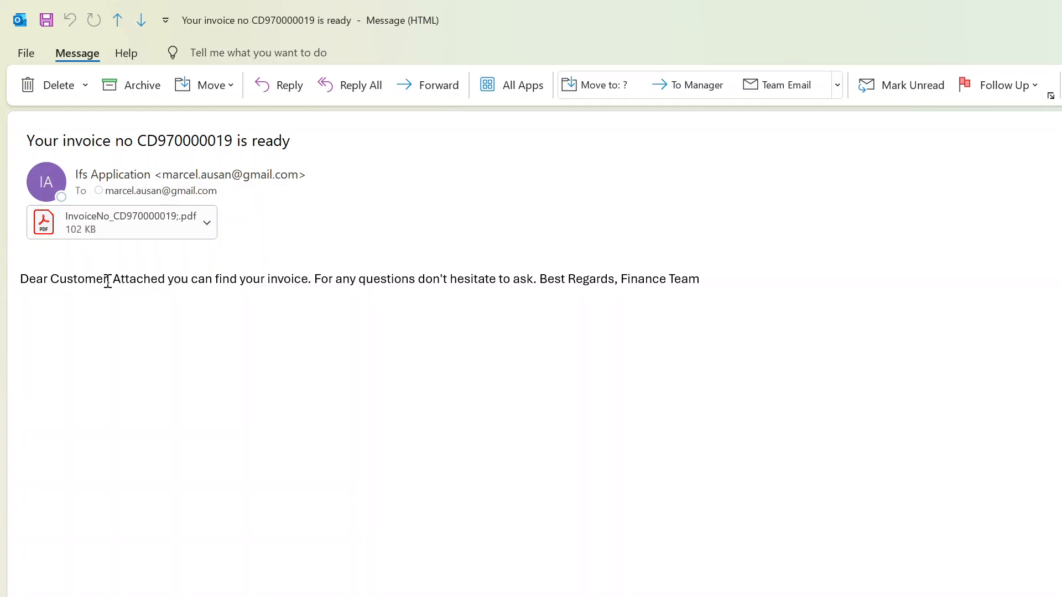
left_click_drag(20, 278, 747, 270)
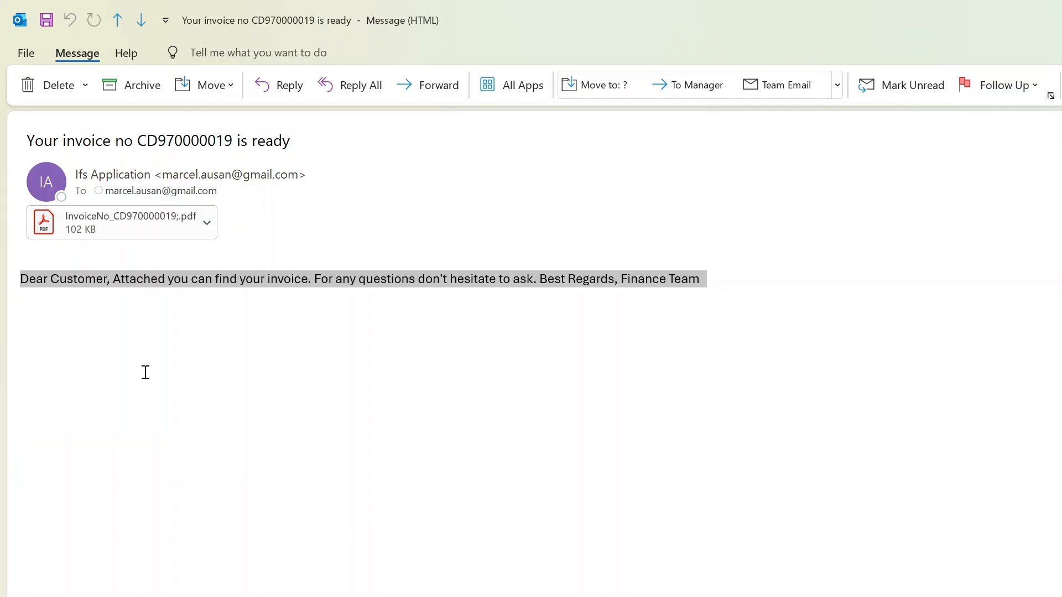
left_click(125, 331)
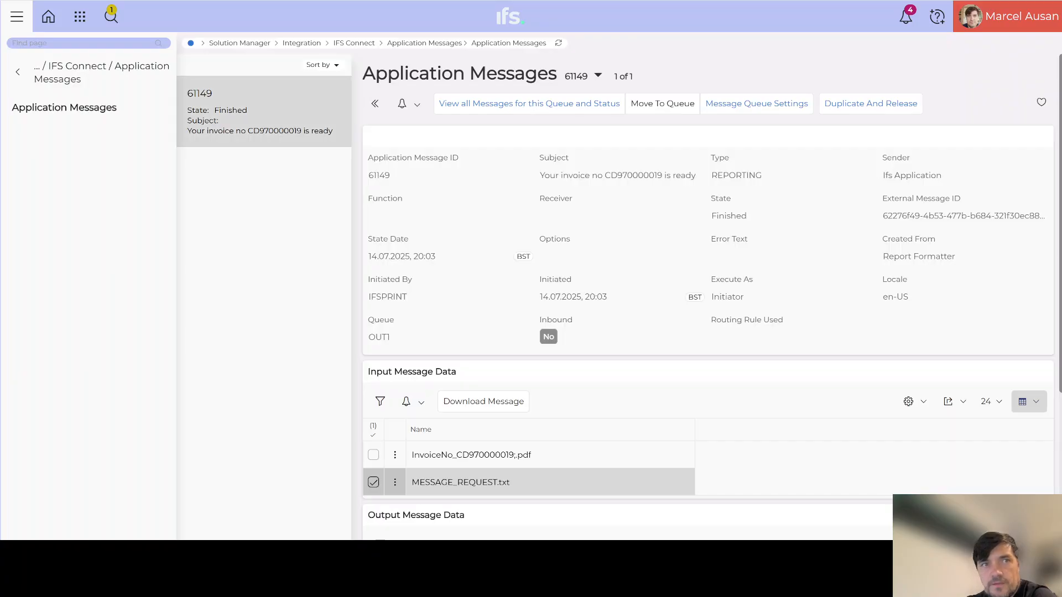
- Reprint the released customer invoice as Invoice Original with the Portrait (Dynamic A4/Letter, Report Designer) layout and submit the output
left_click(107, 106)
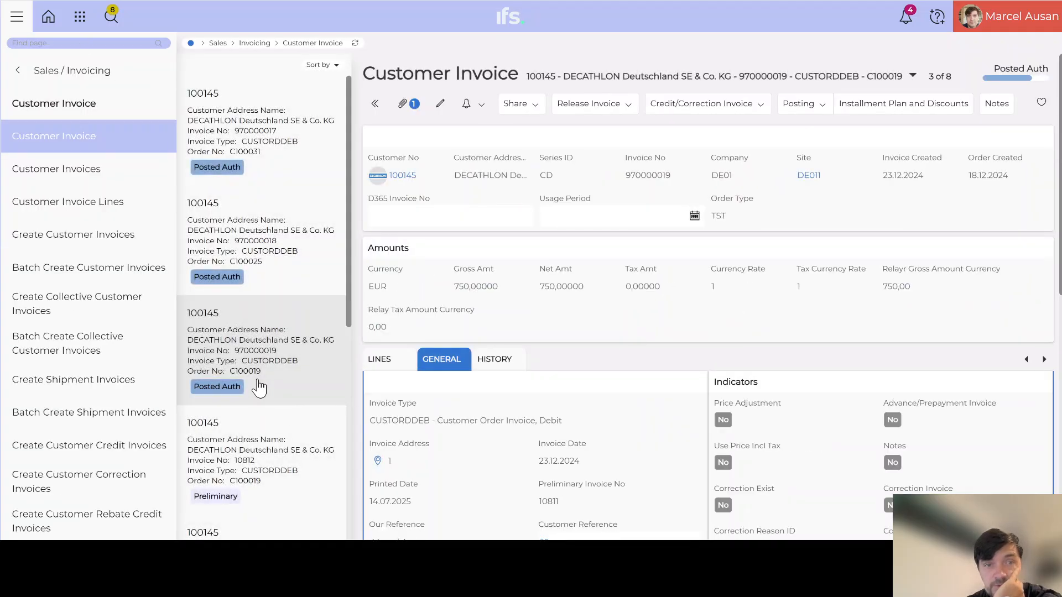
left_click(535, 111)
left_click(539, 133)
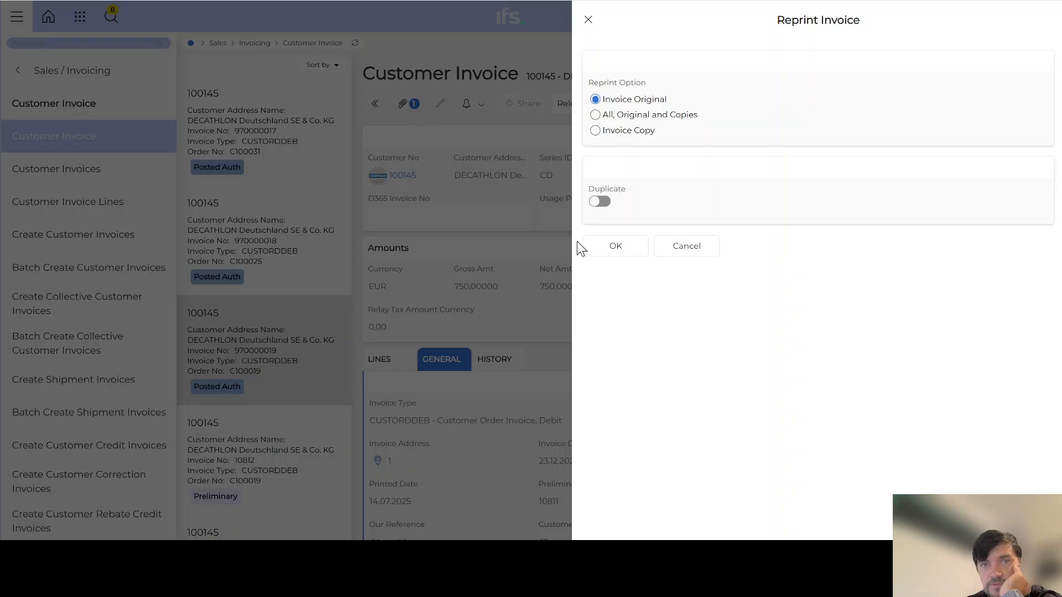
left_click(615, 247)
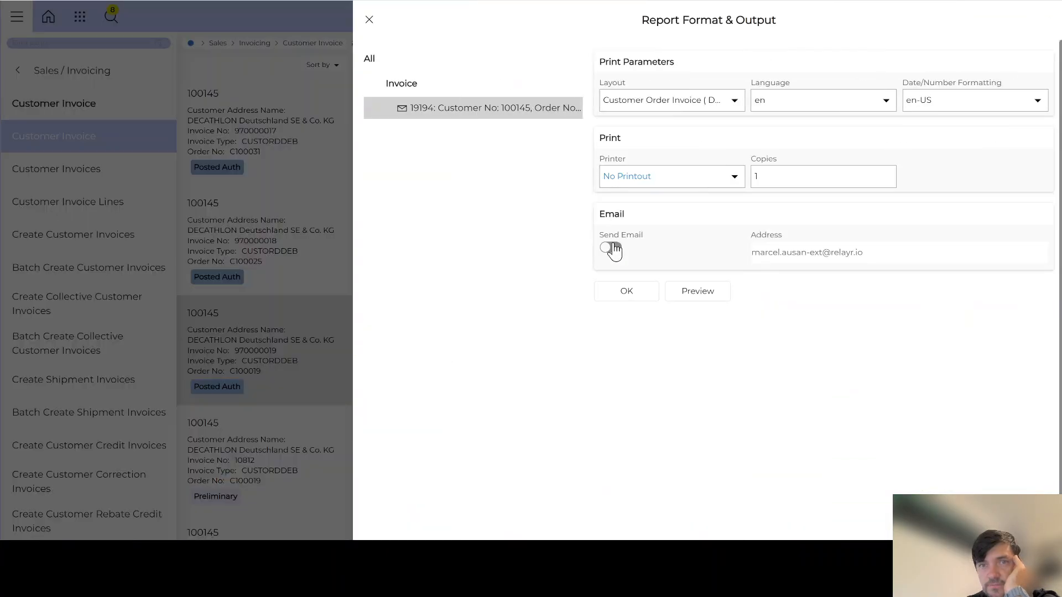
left_click(730, 109)
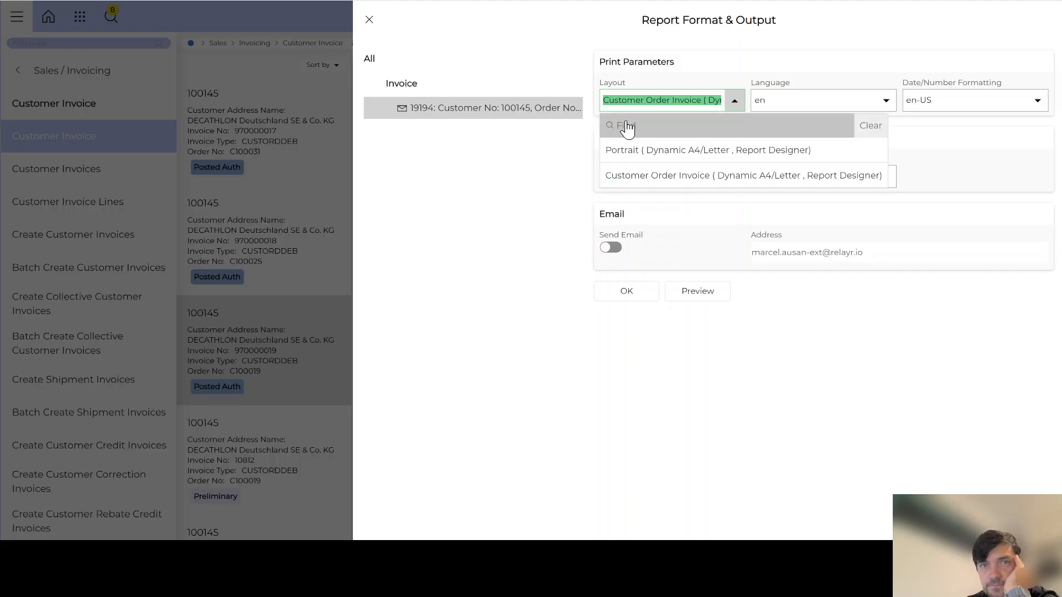
left_click(625, 150)
left_click(628, 291)
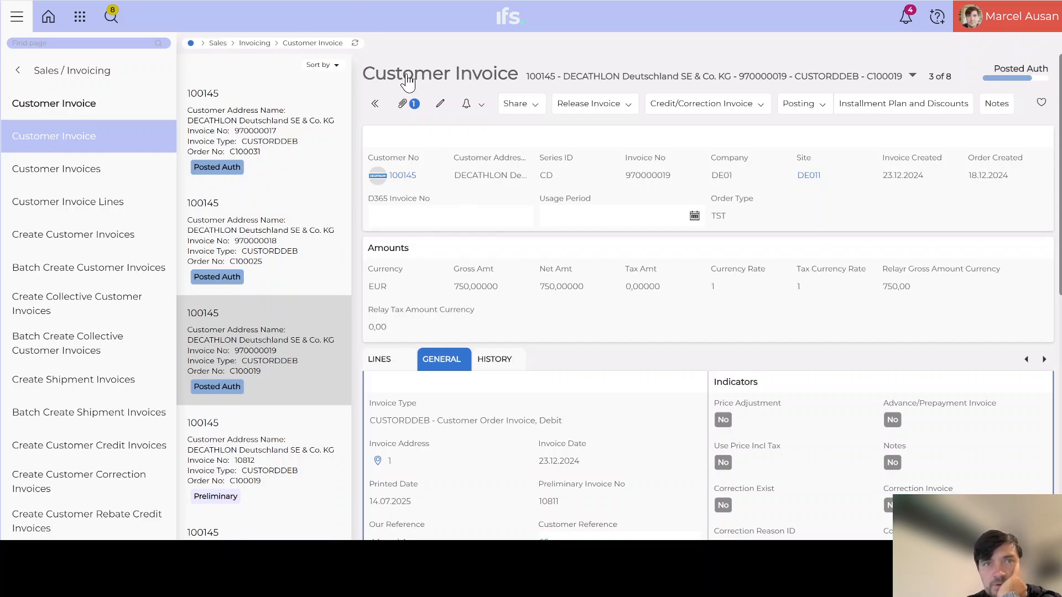
- Reload the reprinted invoice to check its attachments and examine the newest "Executing rules" message in the Report Rule Log, sorted by execution time
left_click(356, 45)
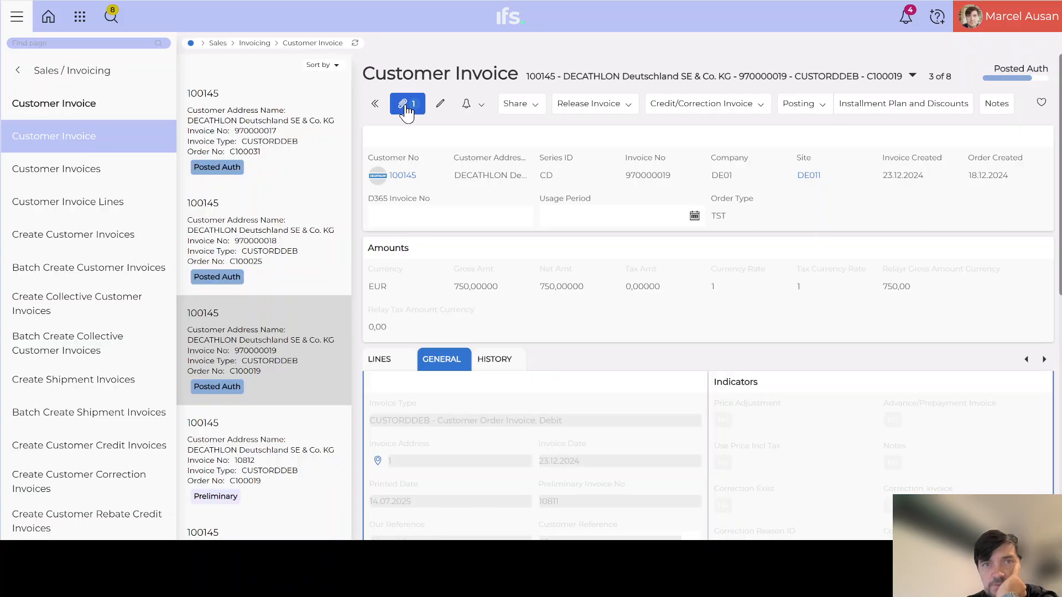
left_click(406, 107)
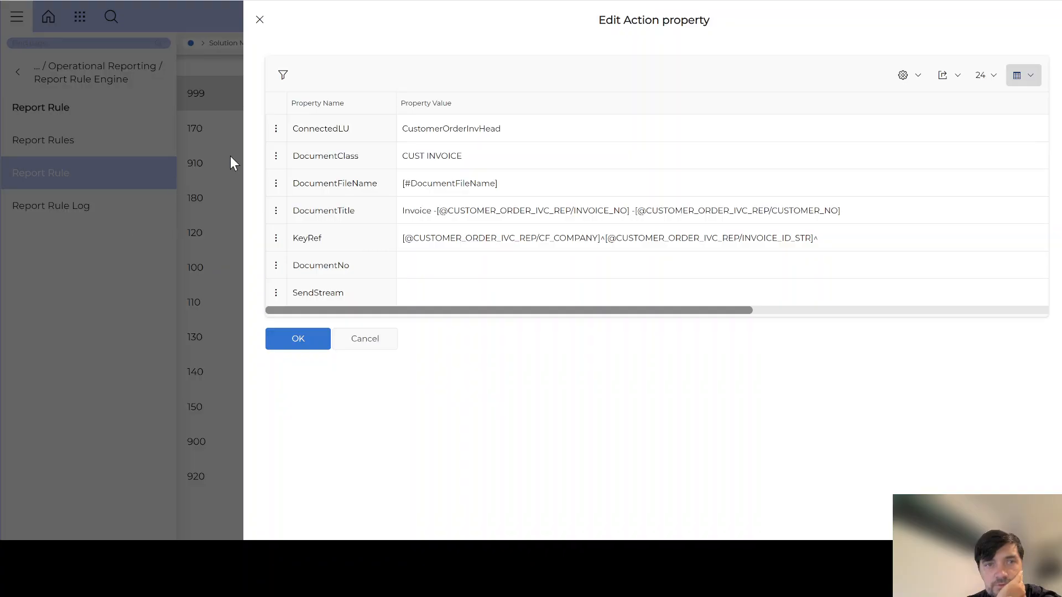
left_click(260, 20)
left_click(61, 214)
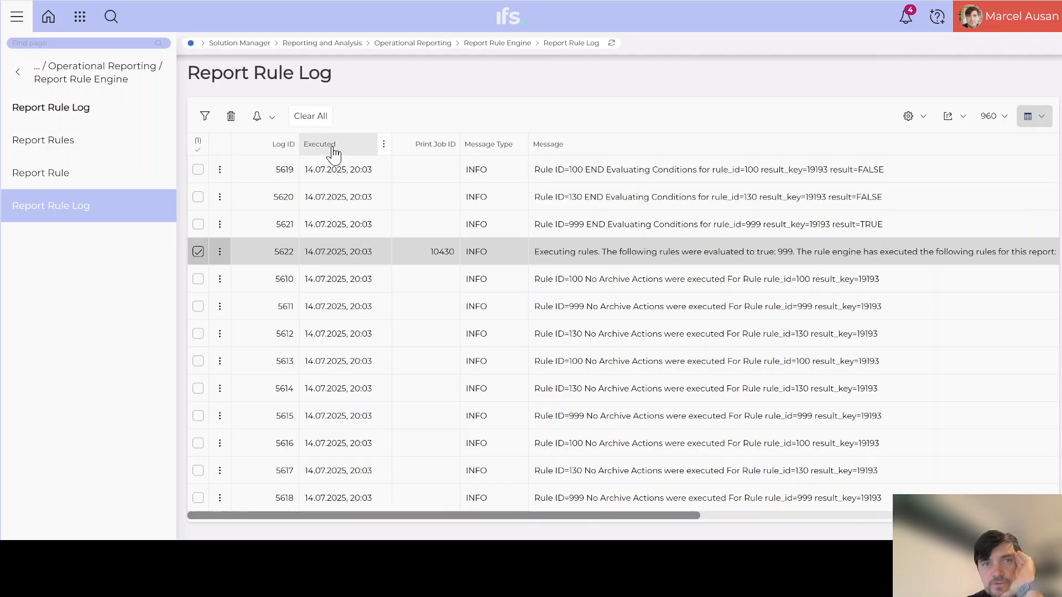
left_click(332, 148)
left_click(333, 148)
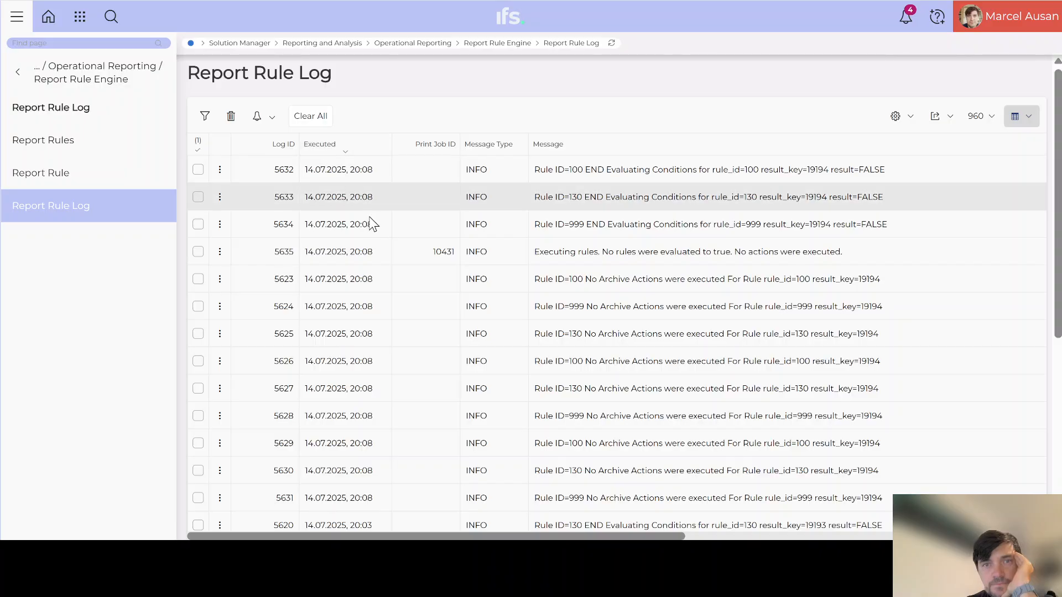
left_click(198, 252)
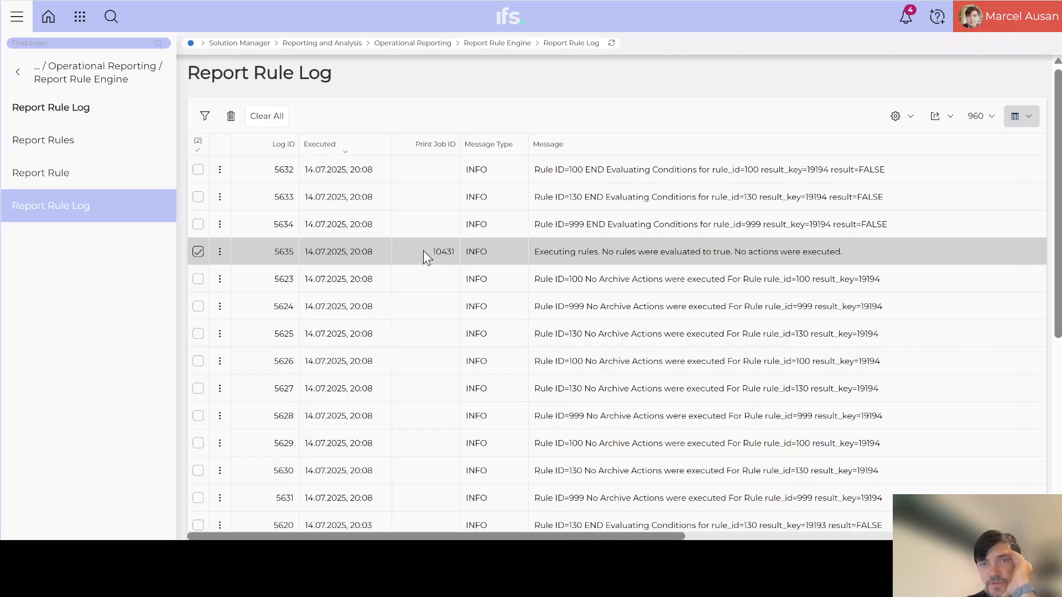
left_click_drag(613, 252, 835, 252)
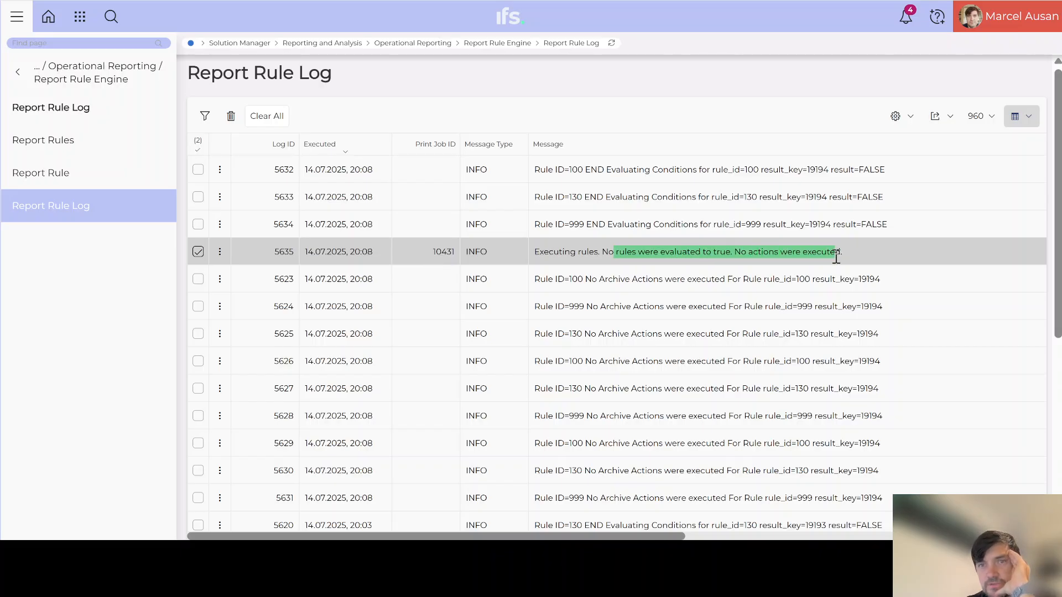
- Examine the INVOICE_COPY_LABEL = ORIGINAL condition of report rule 999
left_click(43, 178)
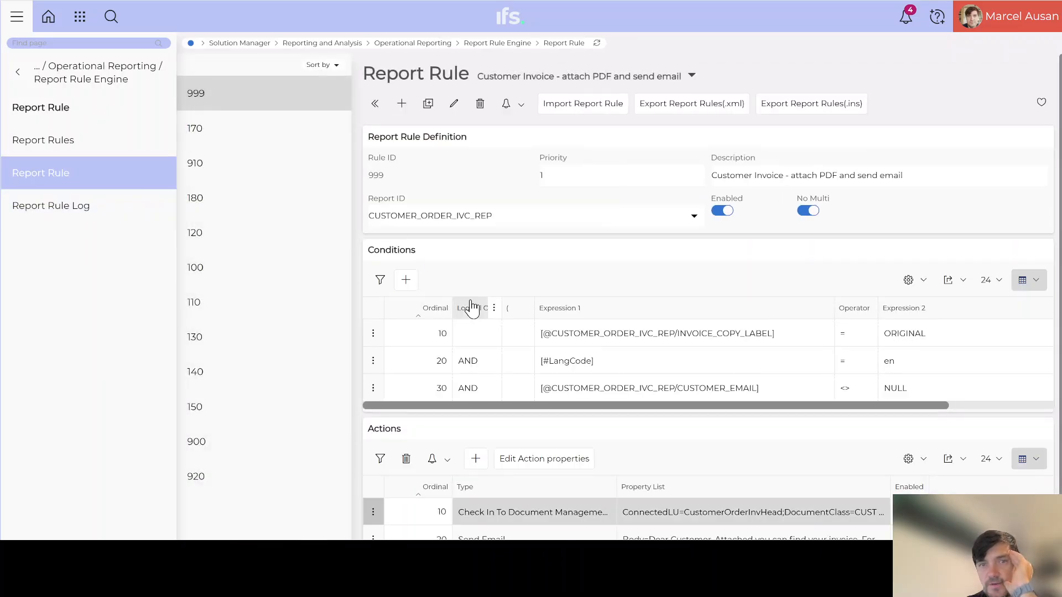
left_click_drag(776, 334, 679, 333)
left_click(679, 333)
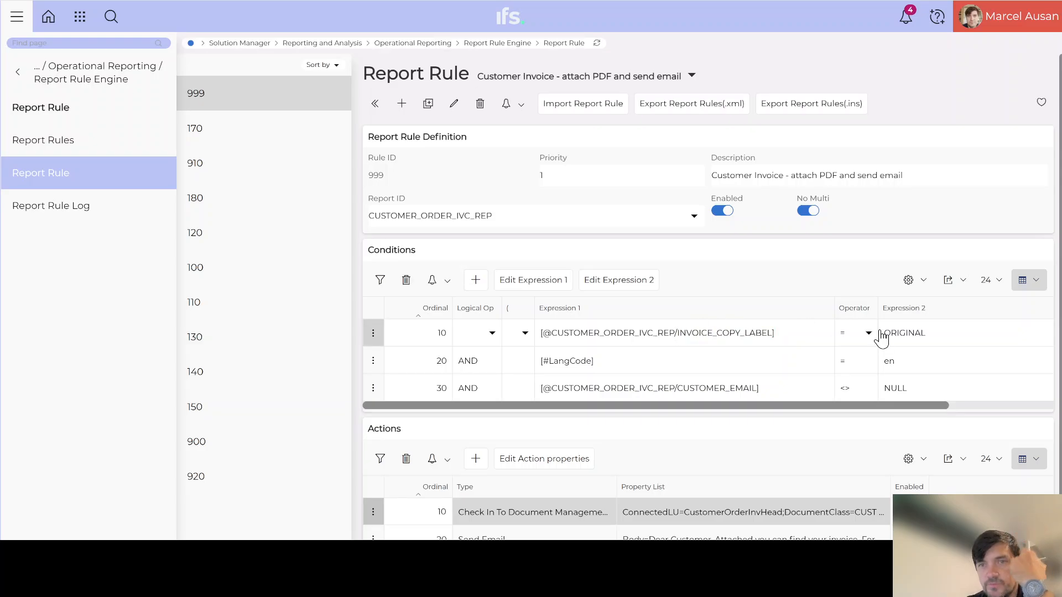
left_click(914, 332)
double_click(915, 332)
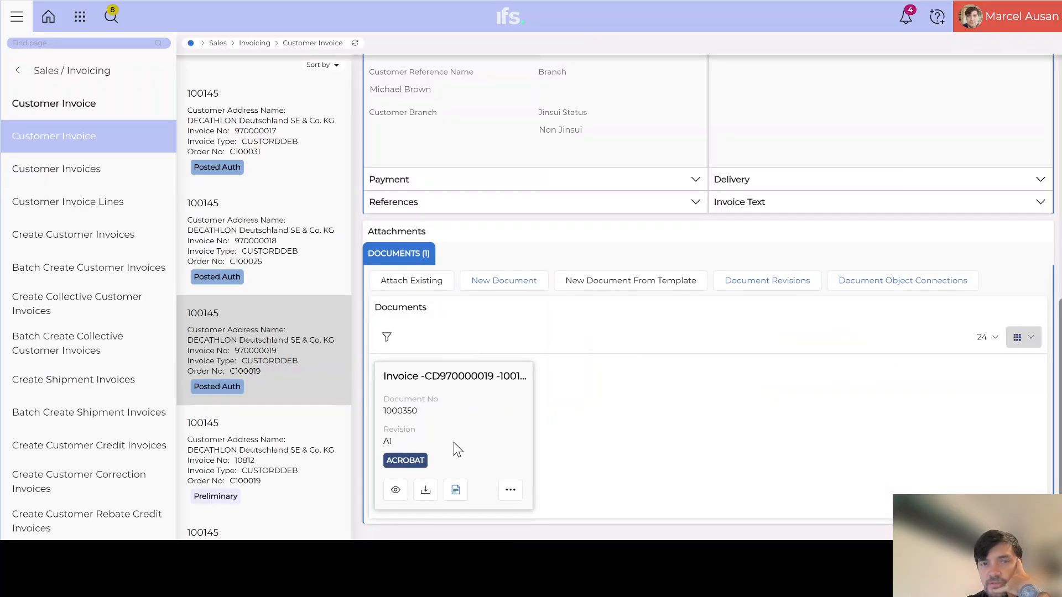
- Preview the PDF attached to the released customer invoice and examine its copy label, sales lines and totals
left_click(396, 490)
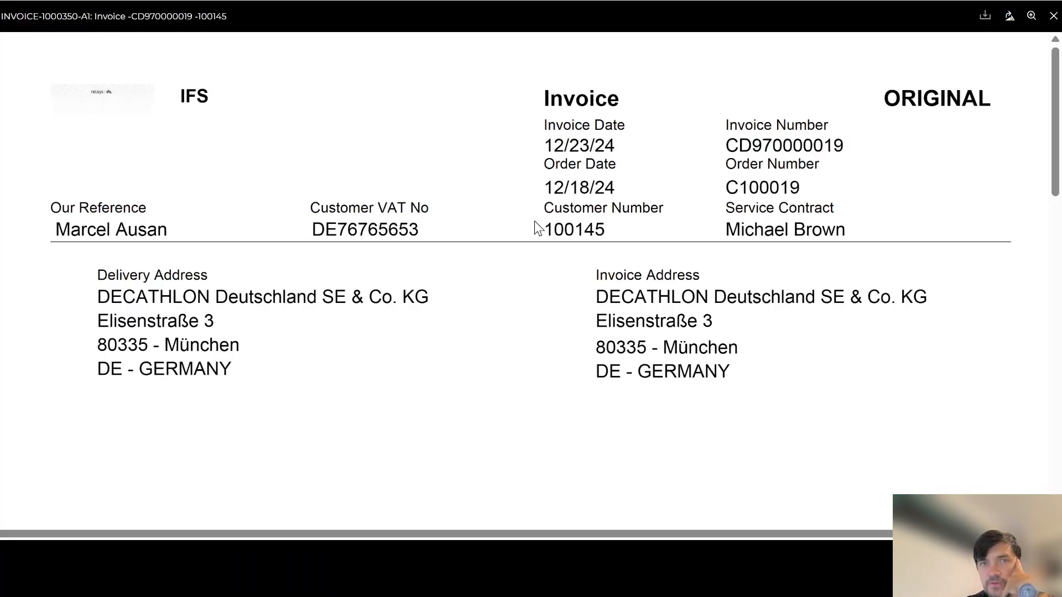
scroll(553, 235, "down", 10)
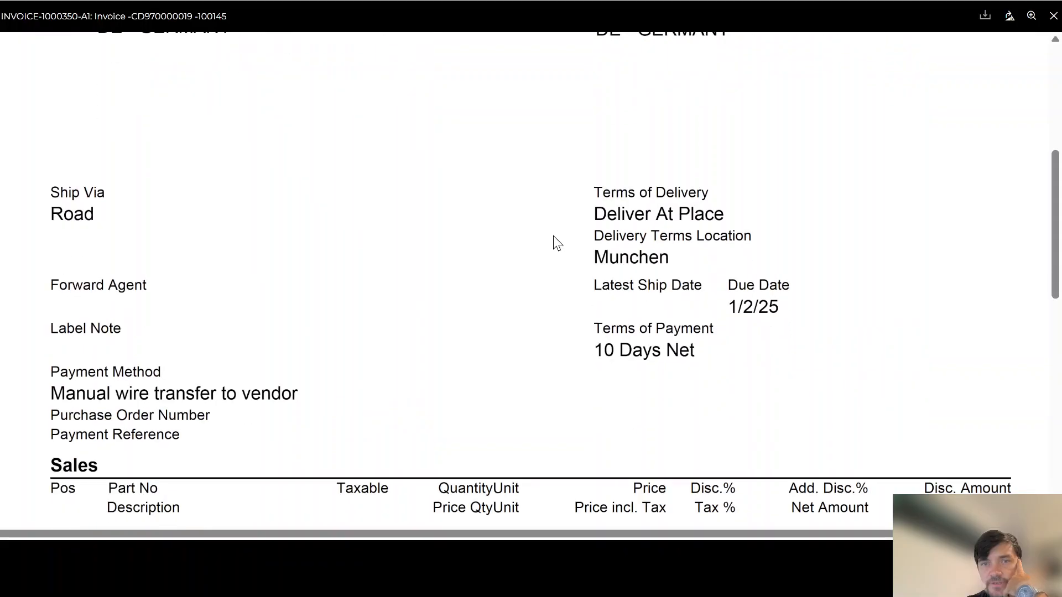
scroll(552, 236, "down", 3)
scroll(553, 235, "up", 3)
scroll(553, 235, "down", 6)
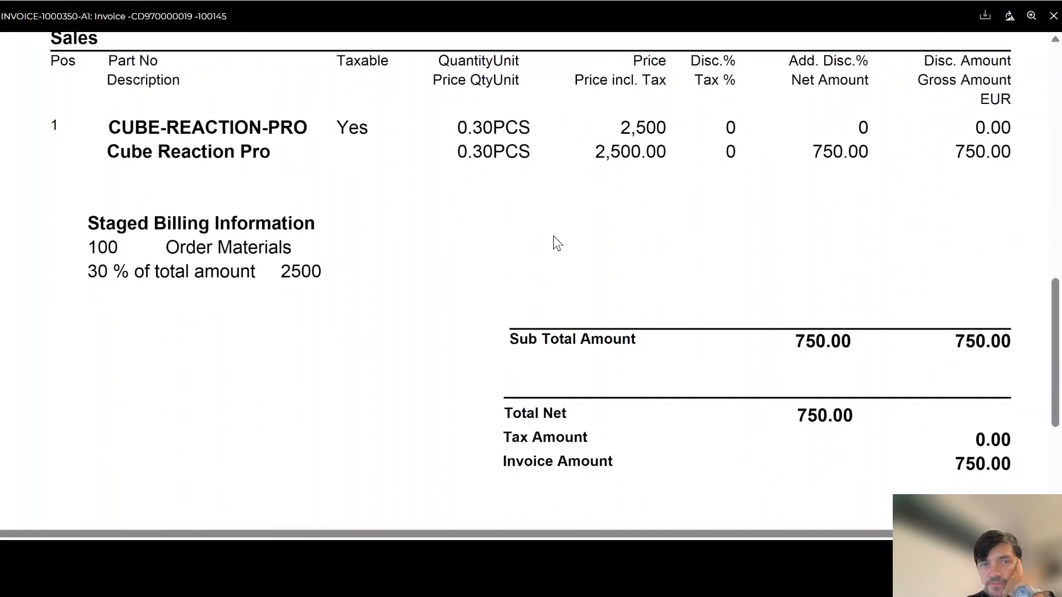
scroll(553, 236, "down", 3)
scroll(553, 235, "up", 12)
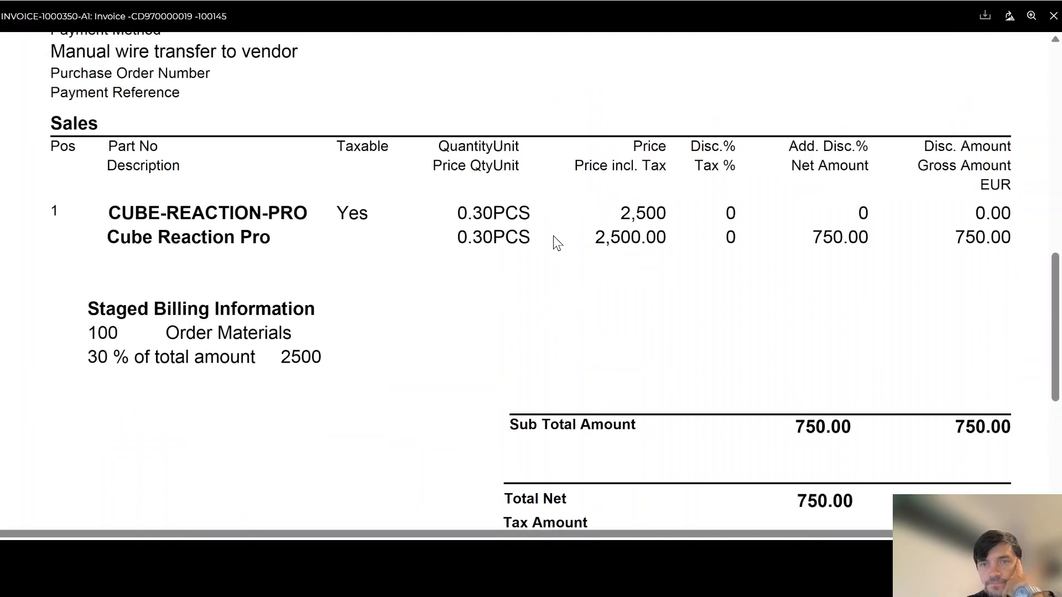
scroll(553, 236, "up", 5)
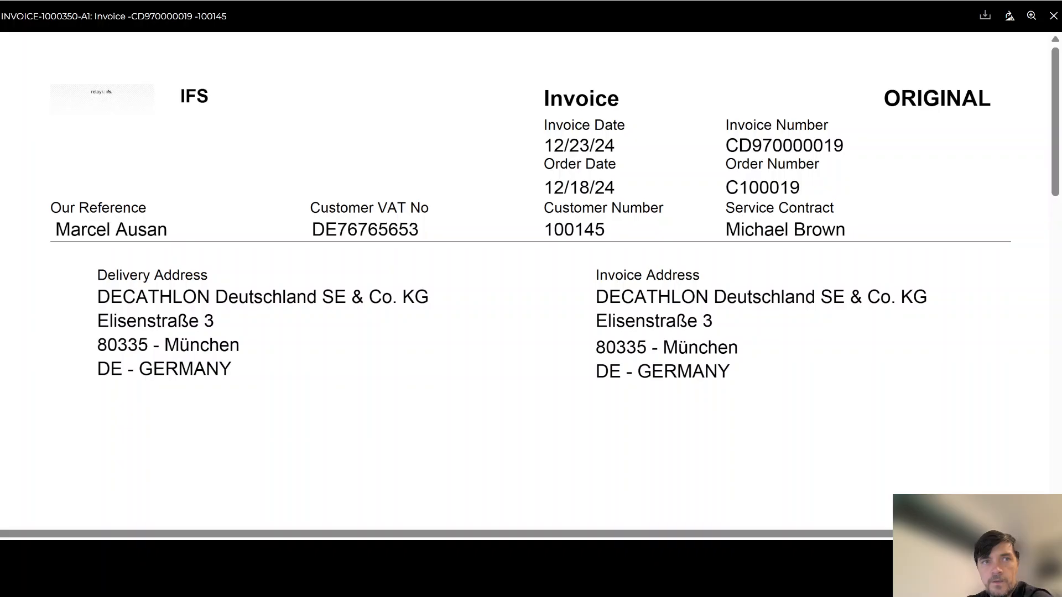
key("ctrl+Tab")
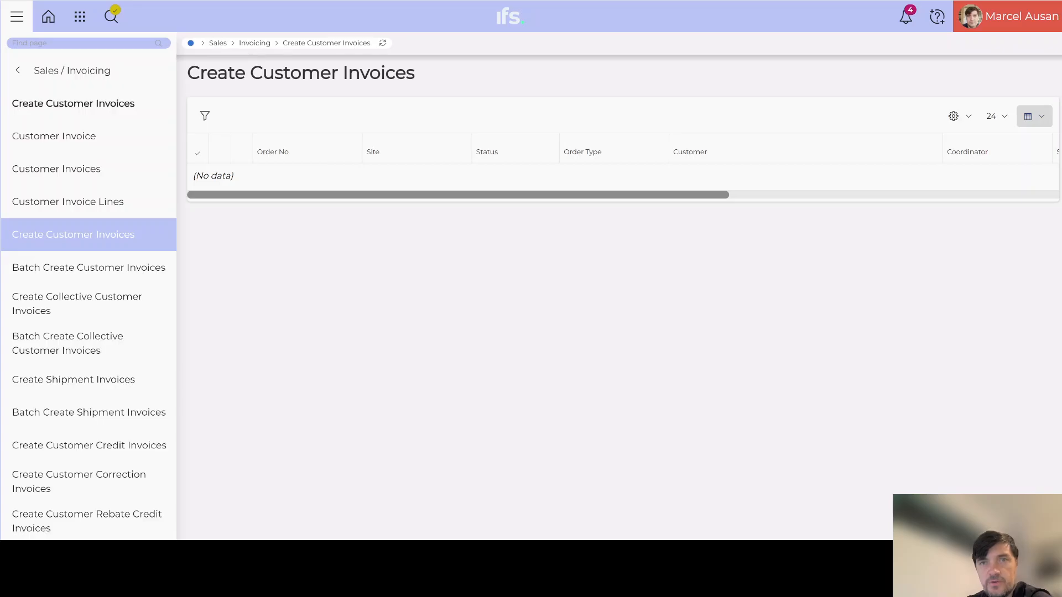
key("alt+Left")
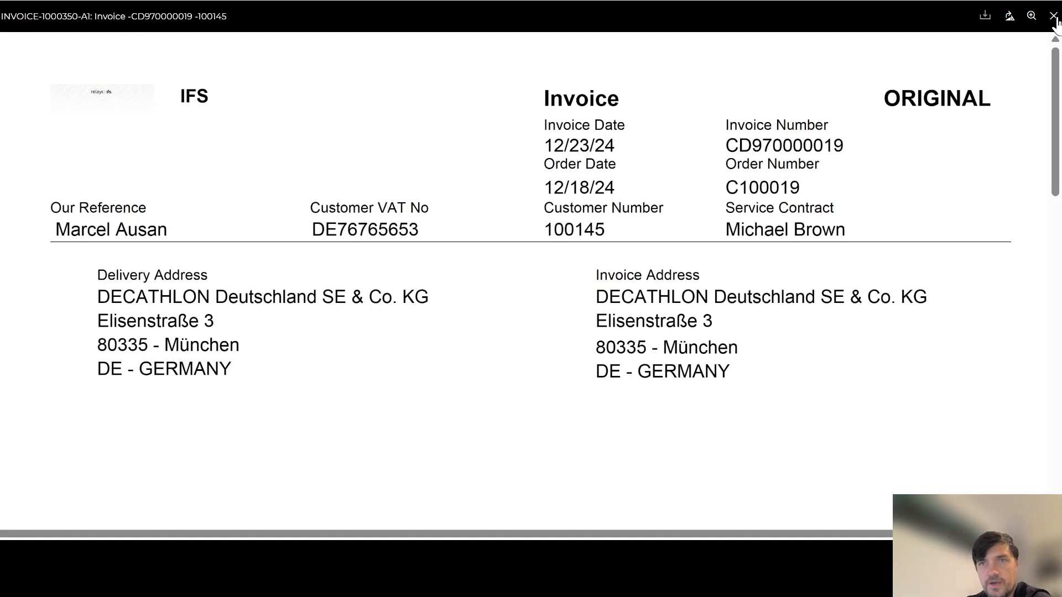
- Close the invoice PDF preview and examine the action types available for a new action on report rule 999, leaving without adding one
left_click(1054, 15)
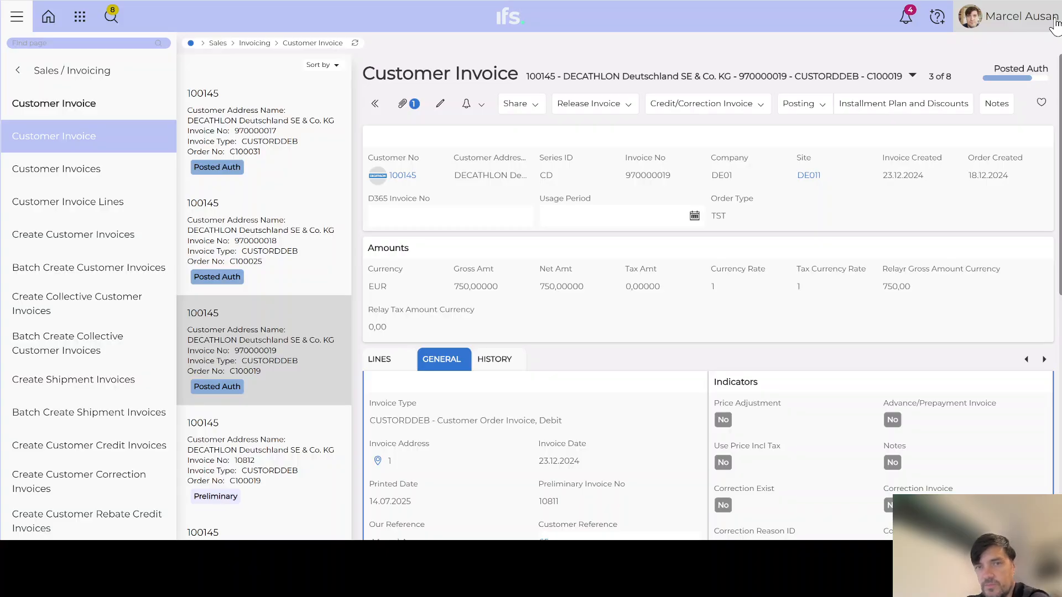
left_click(1053, 21)
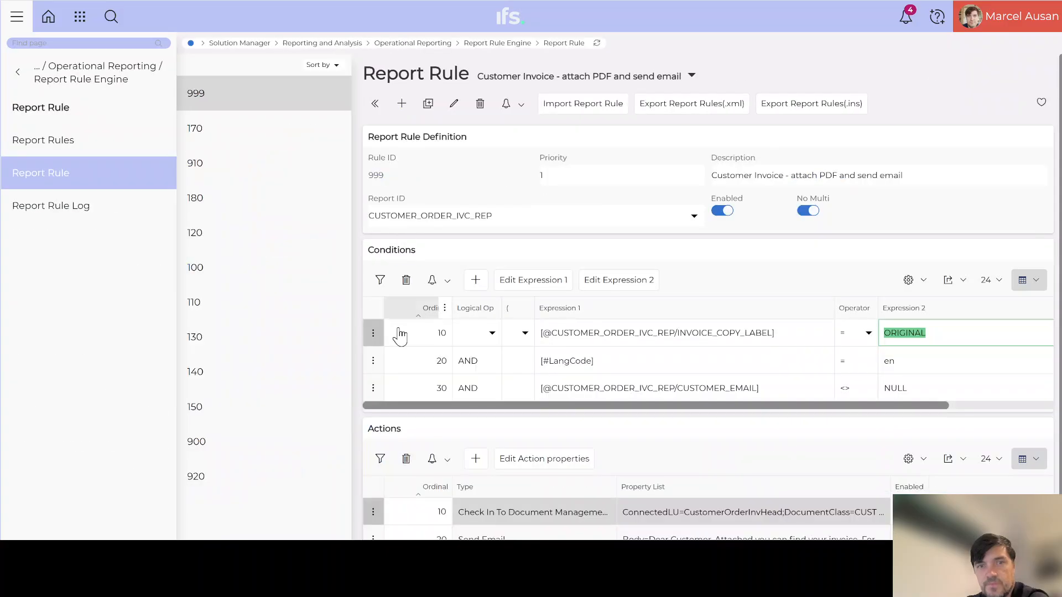
left_click(475, 458)
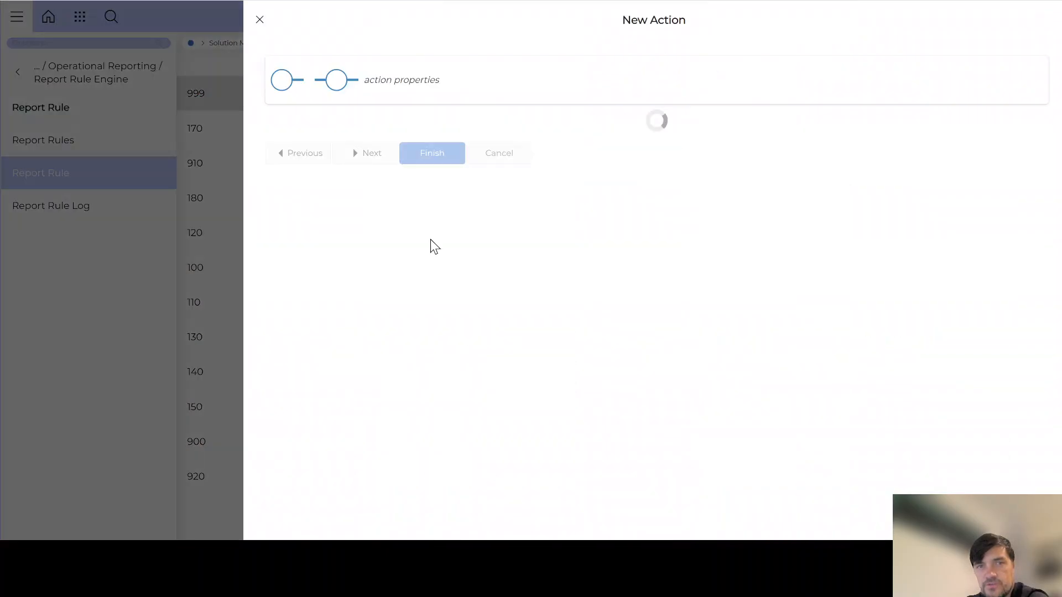
left_click(448, 143)
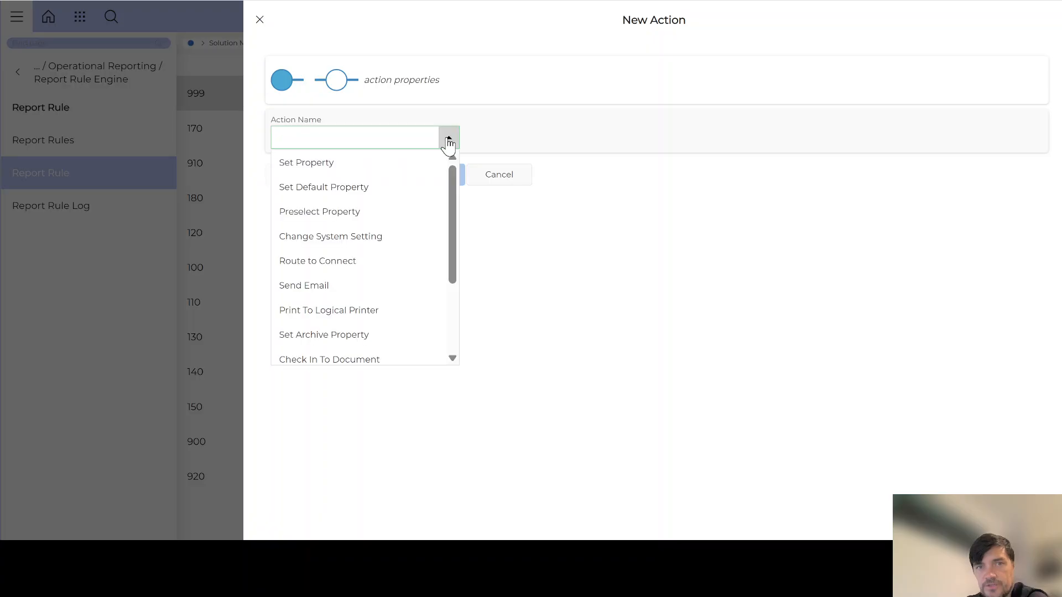
scroll(396, 263, "down", 2)
scroll(396, 263, "down", 1)
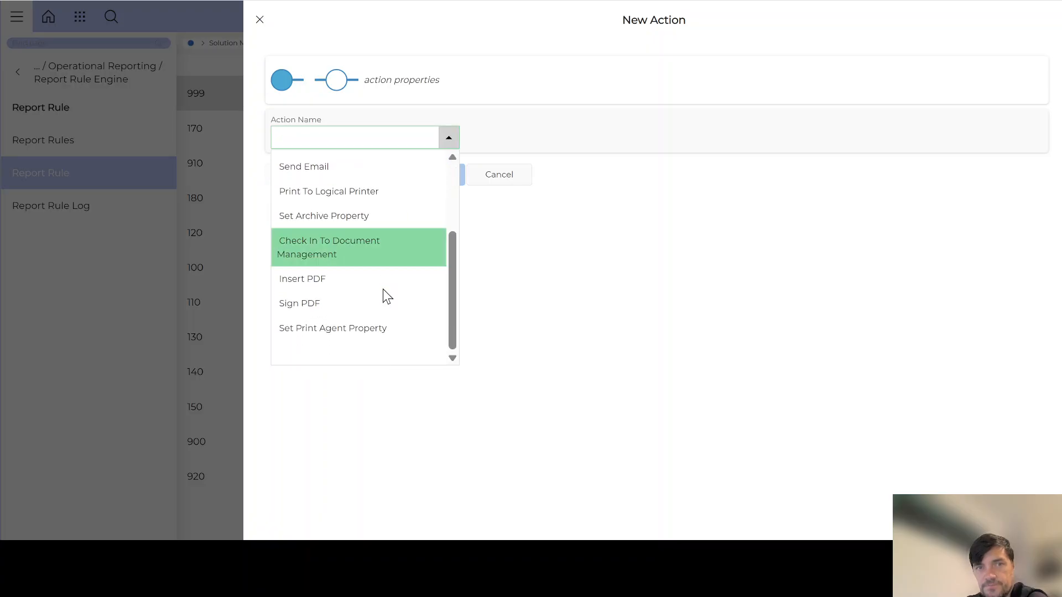
scroll(387, 333, "up", 5)
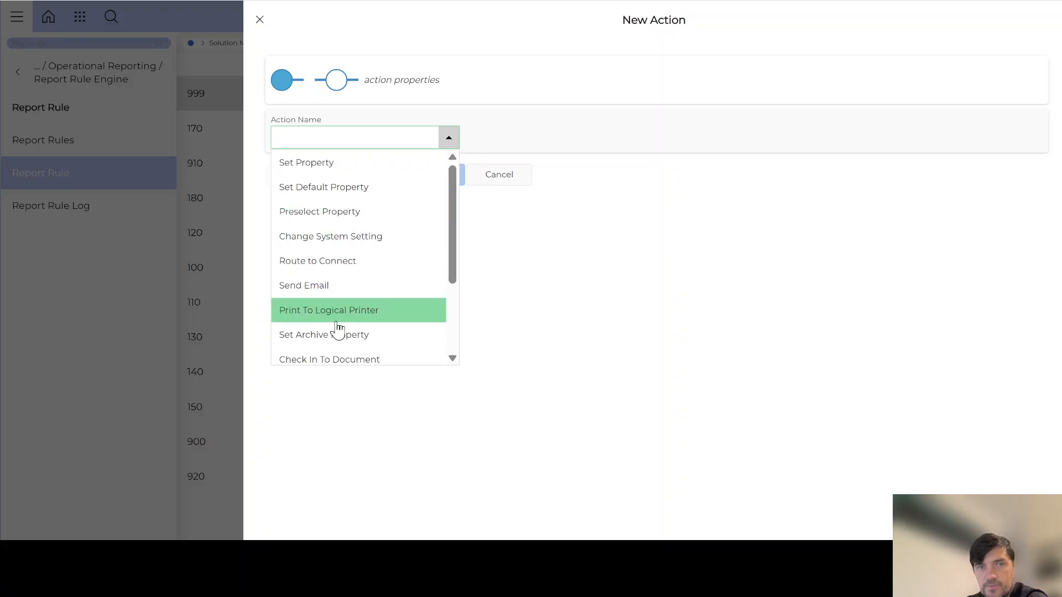
scroll(339, 329, "down", 3)
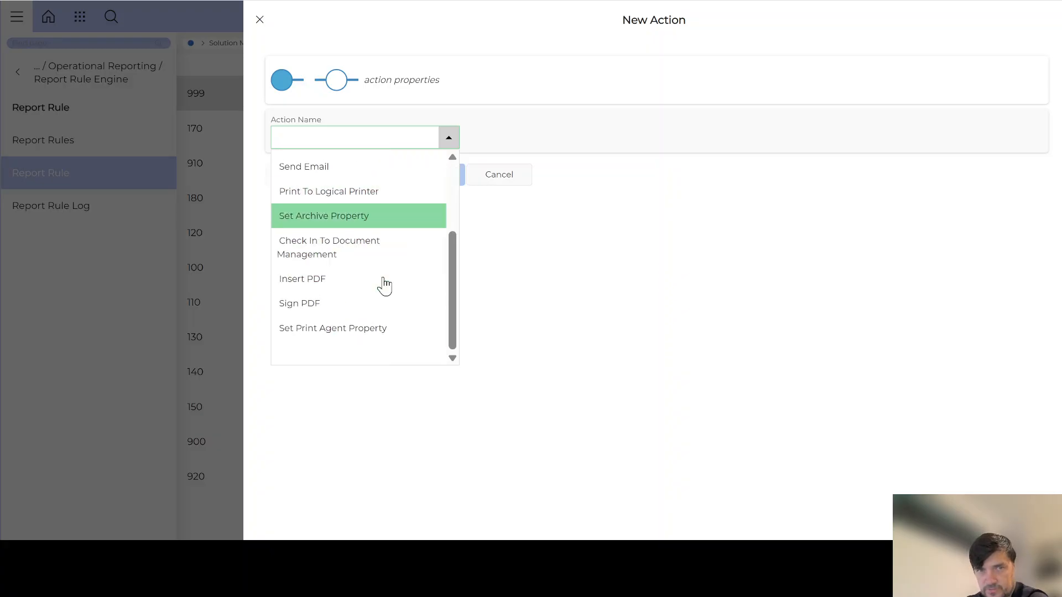
scroll(363, 328, "up", 3)
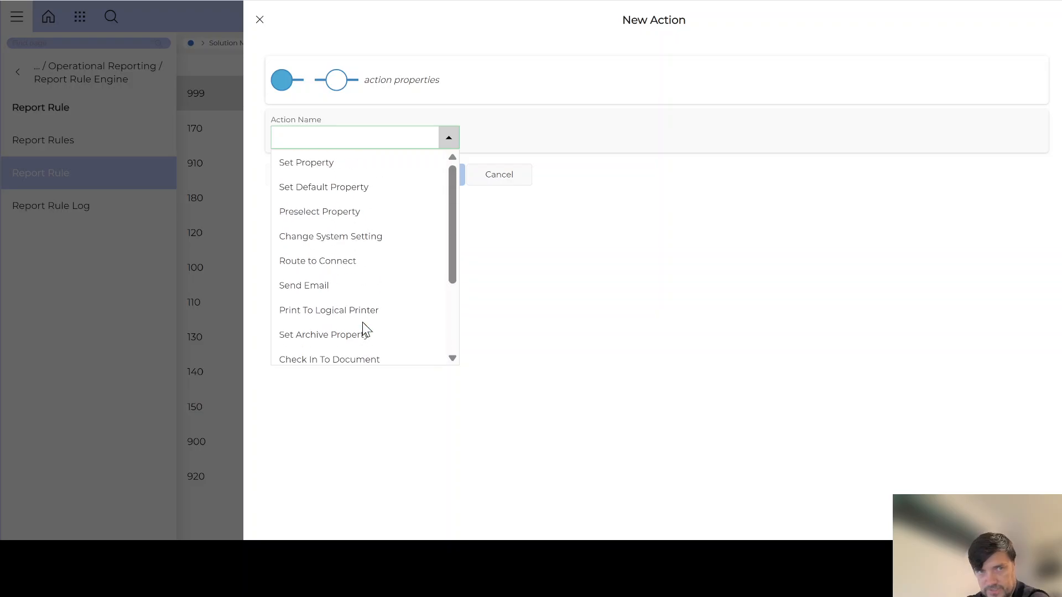
scroll(332, 222, "down", 2)
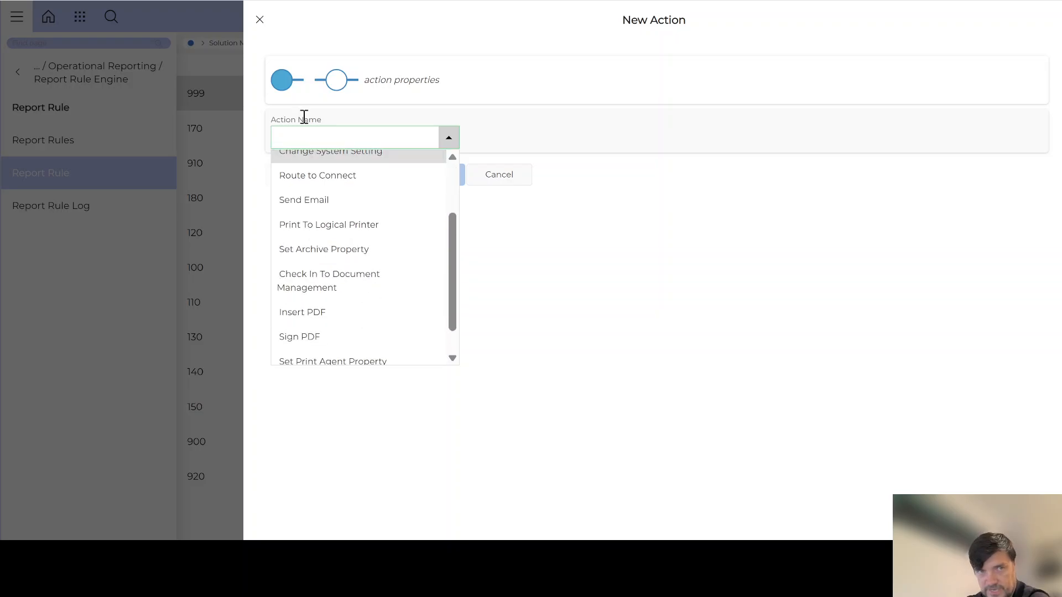
left_click(259, 20)
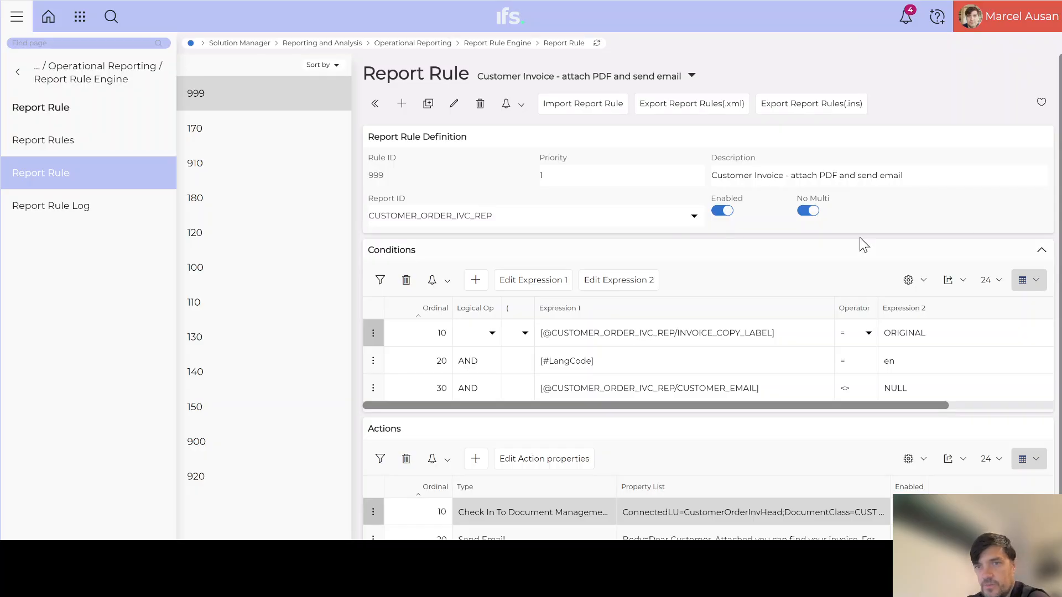